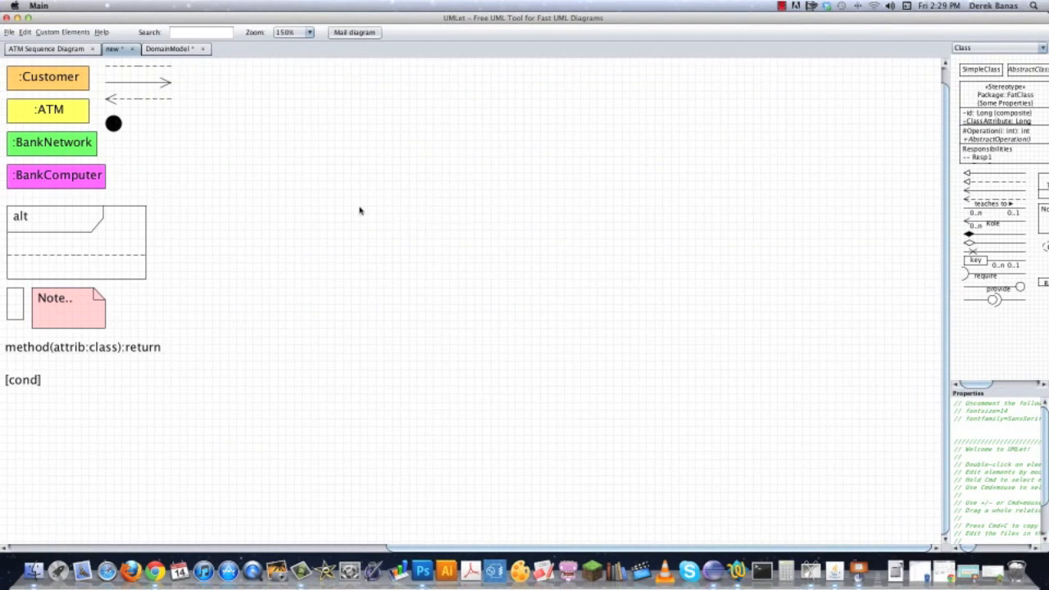
pyautogui.click(46, 81)
pyautogui.click(42, 118)
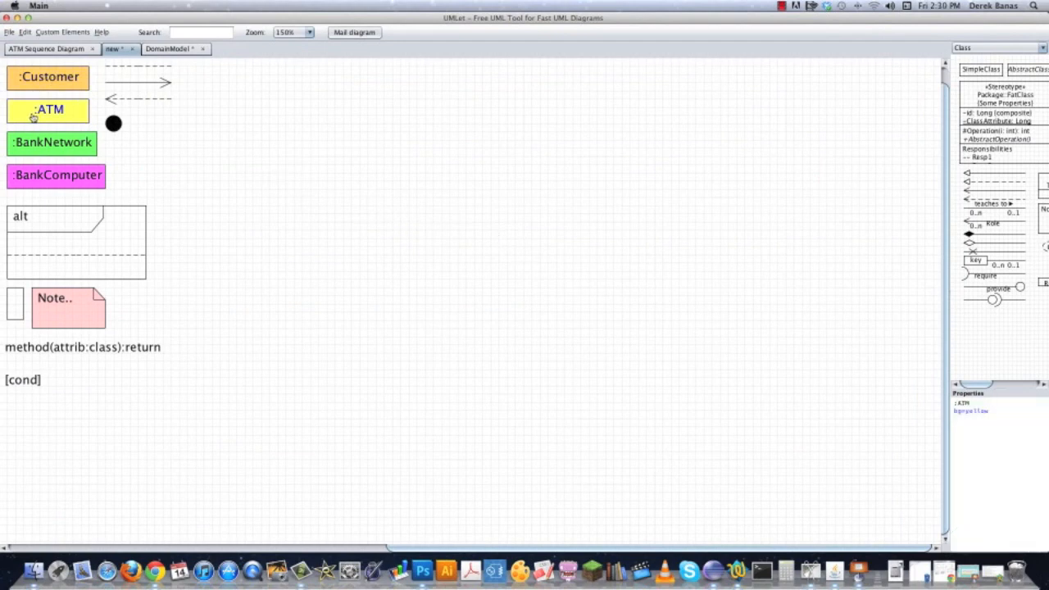
pyautogui.click(54, 154)
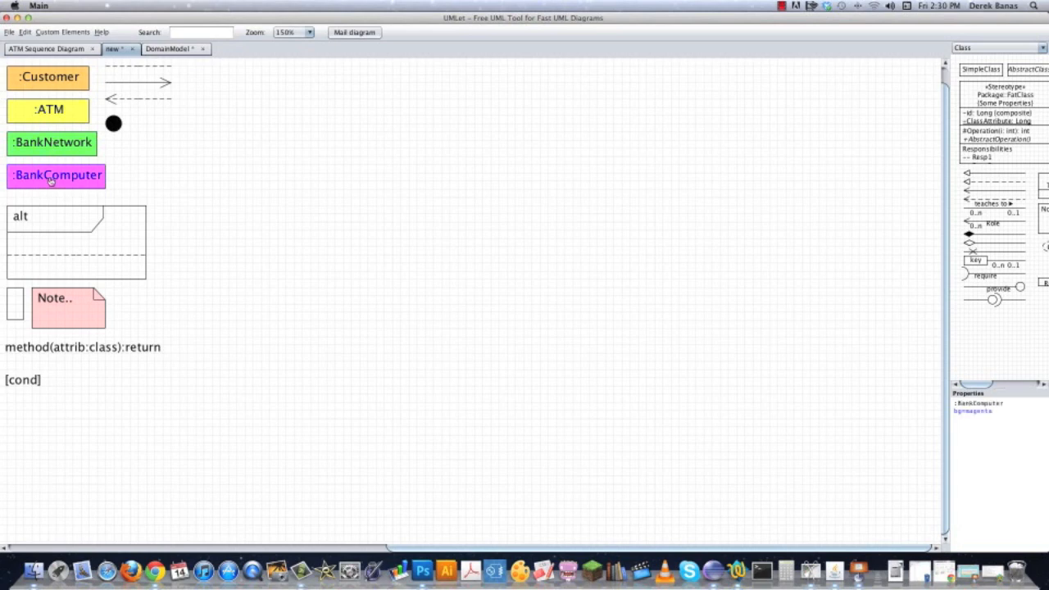
pyautogui.click(240, 154)
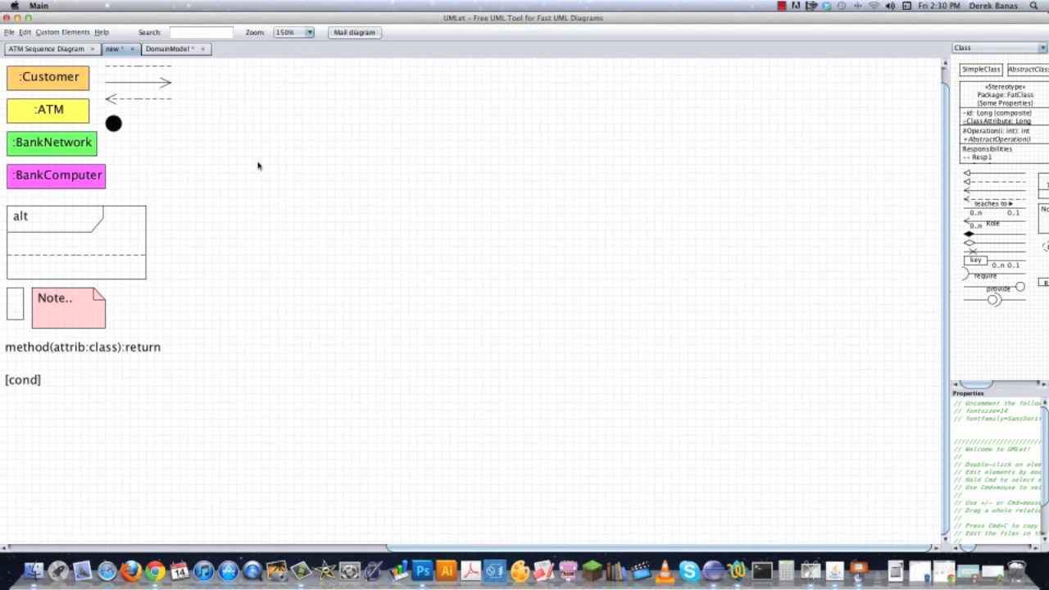
# Place a copy of the :Customer object box beside the template elements, at the head of the new sequence diagram.
pyautogui.doubleClick(47, 82)
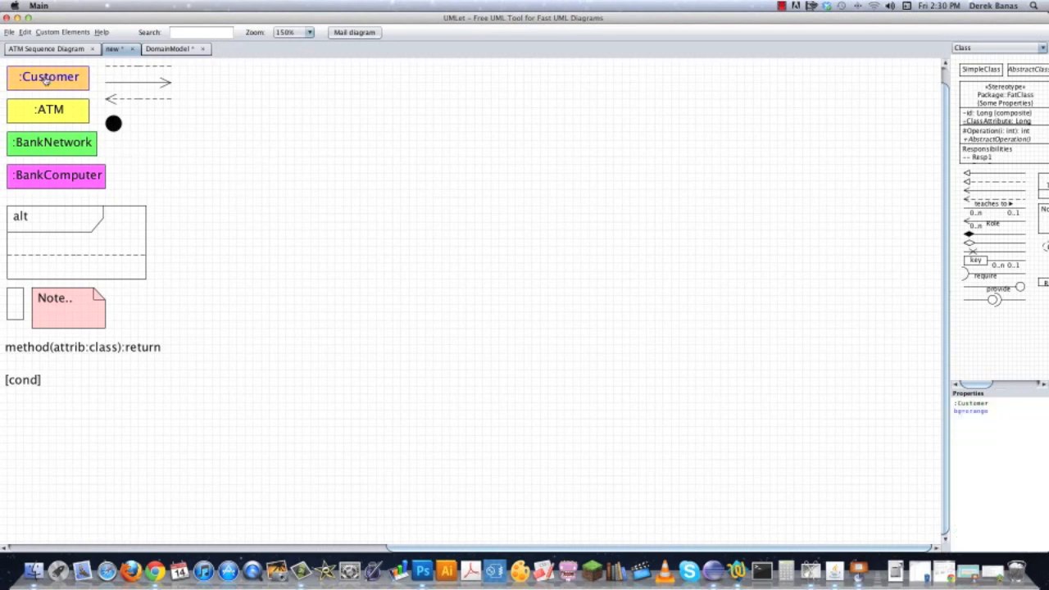
pyautogui.moveTo(91, 97); pyautogui.dragTo(267, 74)
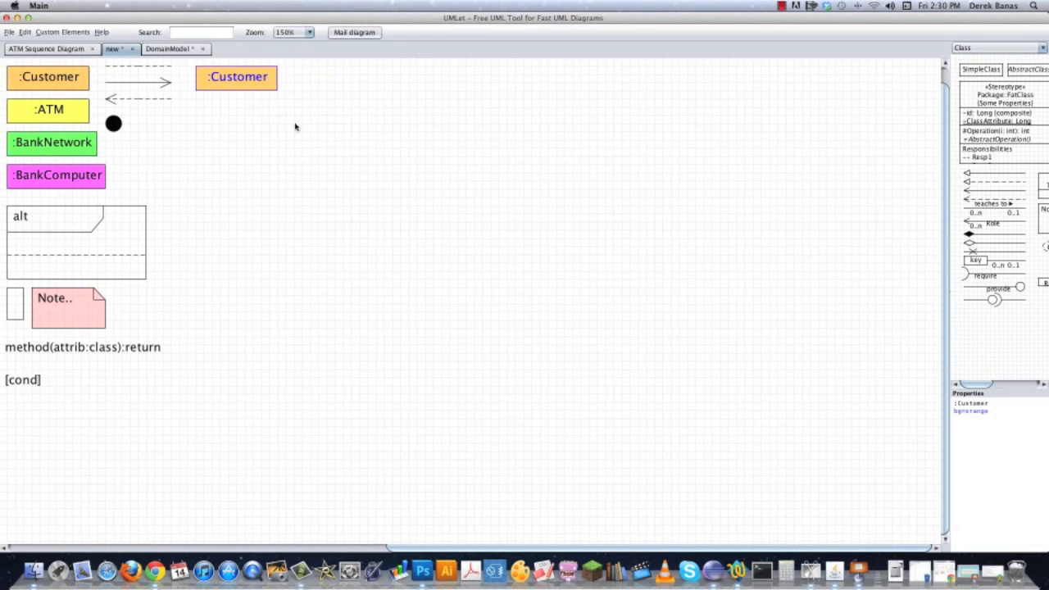
pyautogui.click(309, 32)
pyautogui.scroll(-1, 302, 118)
pyautogui.click(288, 116)
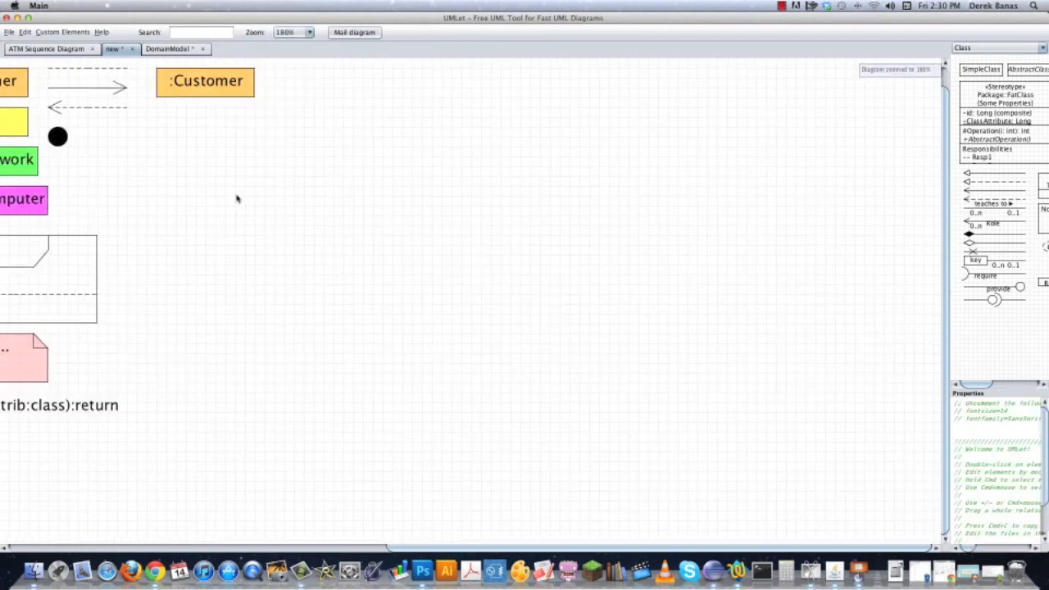
pyautogui.hscroll(-3, 312, 193)
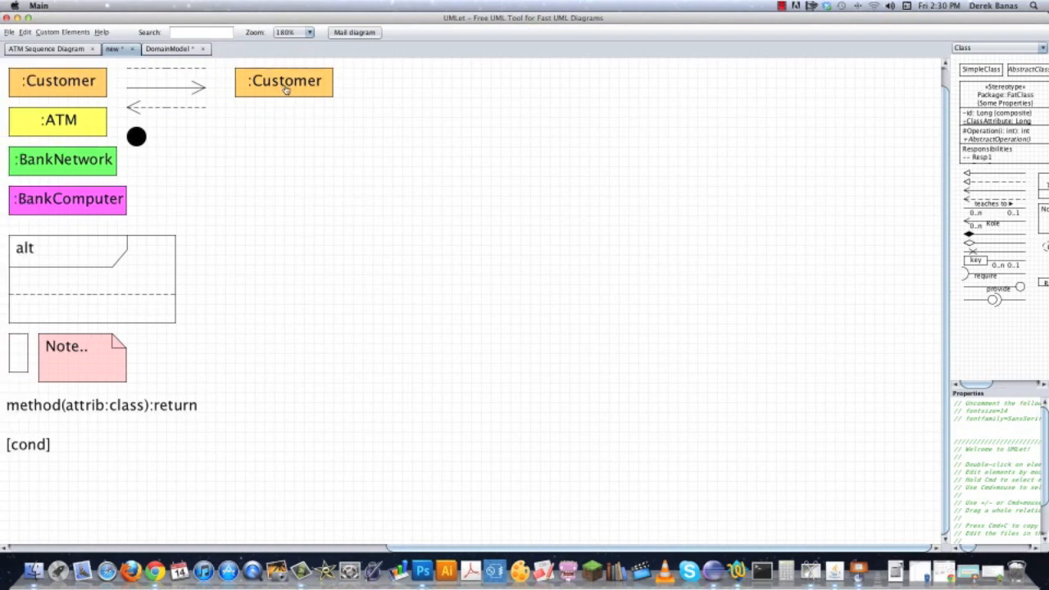
# Add a copy of the dashed line as a short vertical lifeline hanging from the middle of the placed :Customer box.
pyautogui.click(176, 85)
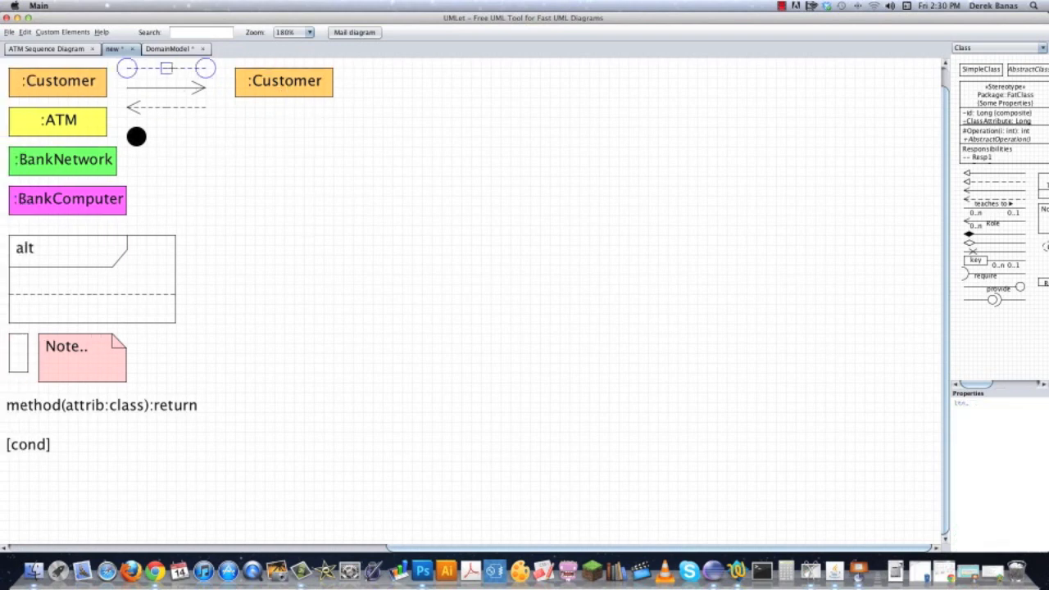
pyautogui.click(137, 88)
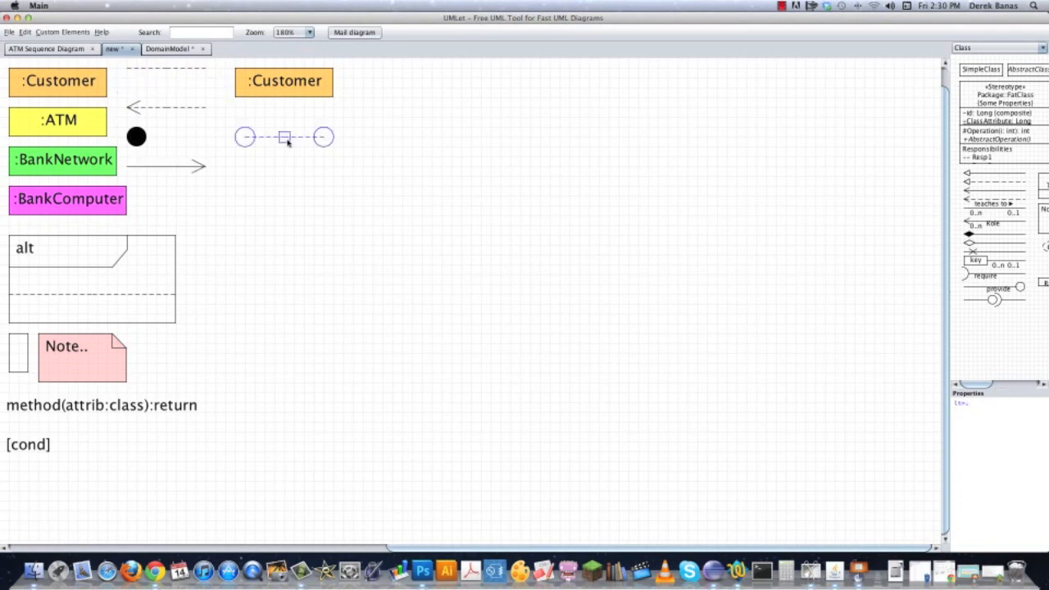
pyautogui.moveTo(324, 139); pyautogui.dragTo(284, 99)
pyautogui.moveTo(245, 136); pyautogui.dragTo(284, 149)
pyautogui.click(389, 169)
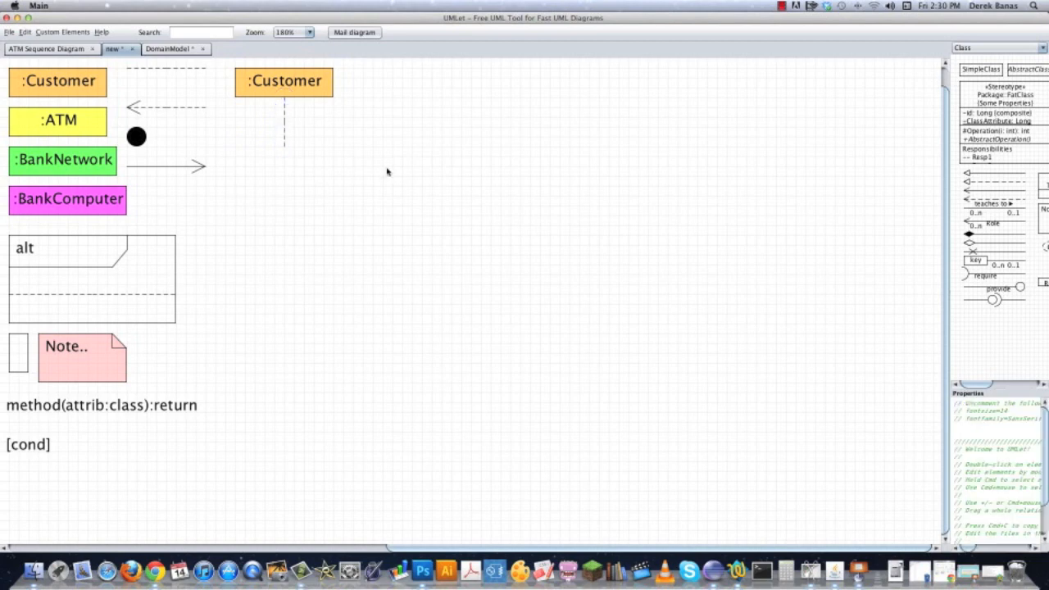
# Place a copy of the :ATM object box level with the placed :Customer box, some distance to its right.
pyautogui.click(71, 125)
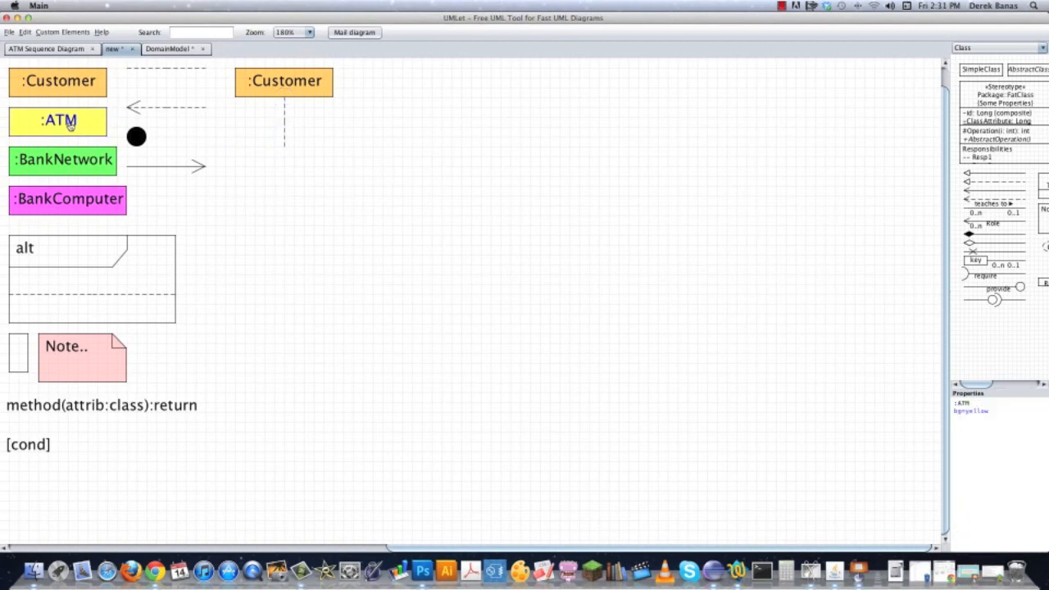
pyautogui.doubleClick(71, 125)
pyautogui.moveTo(83, 138); pyautogui.dragTo(535, 81)
pyautogui.click(461, 134)
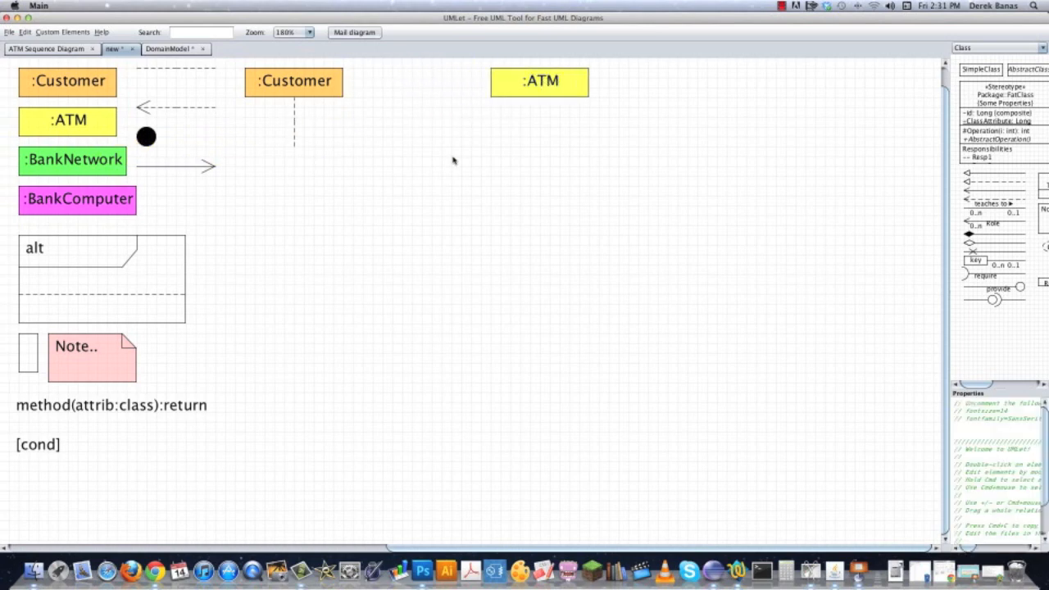
# Put an activation bar at the end of the Customer lifeline and place copies of the lifeline and bar beneath the :ATM box.
pyautogui.doubleClick(31, 360)
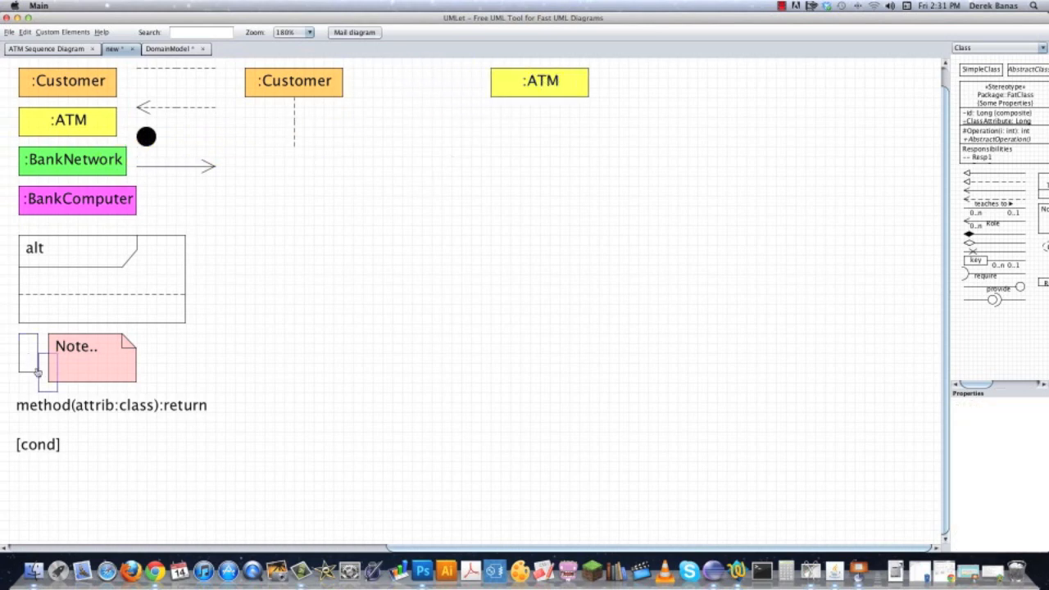
pyautogui.moveTo(45, 377); pyautogui.dragTo(294, 171)
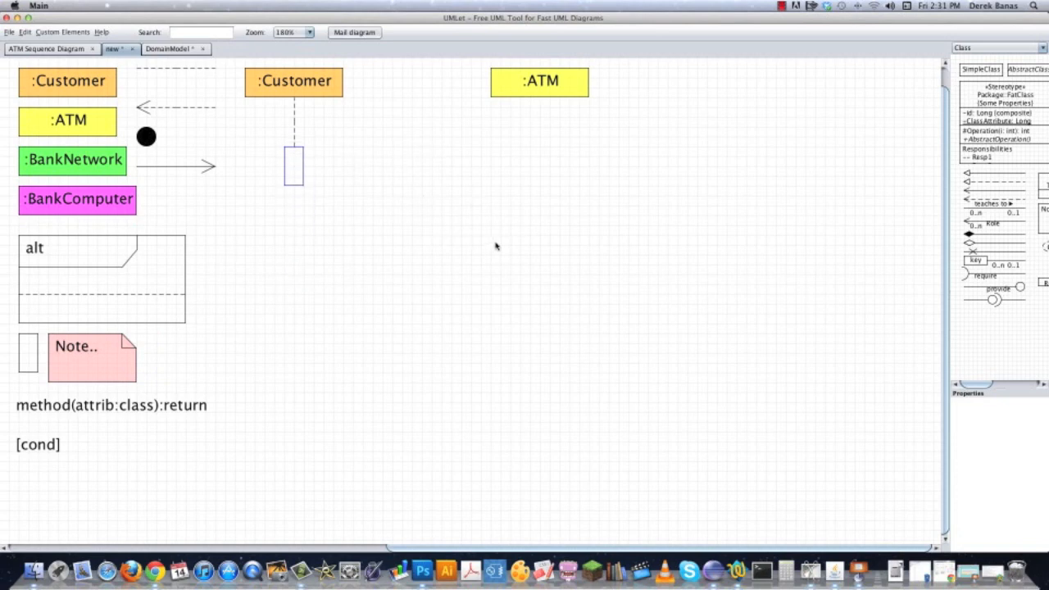
pyautogui.moveTo(509, 225)
pyautogui.mouseDown()
pyautogui.moveTo(492, 232)
pyautogui.moveTo(510, 219)
pyautogui.moveTo(518, 233)
pyautogui.mouseUp()
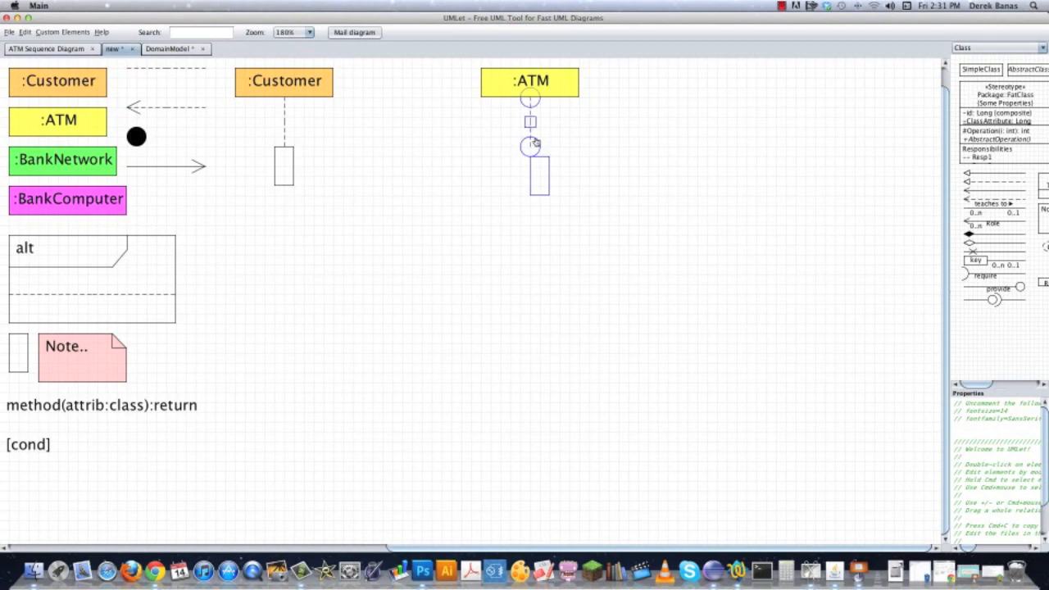
pyautogui.moveTo(538, 176); pyautogui.dragTo(527, 163)
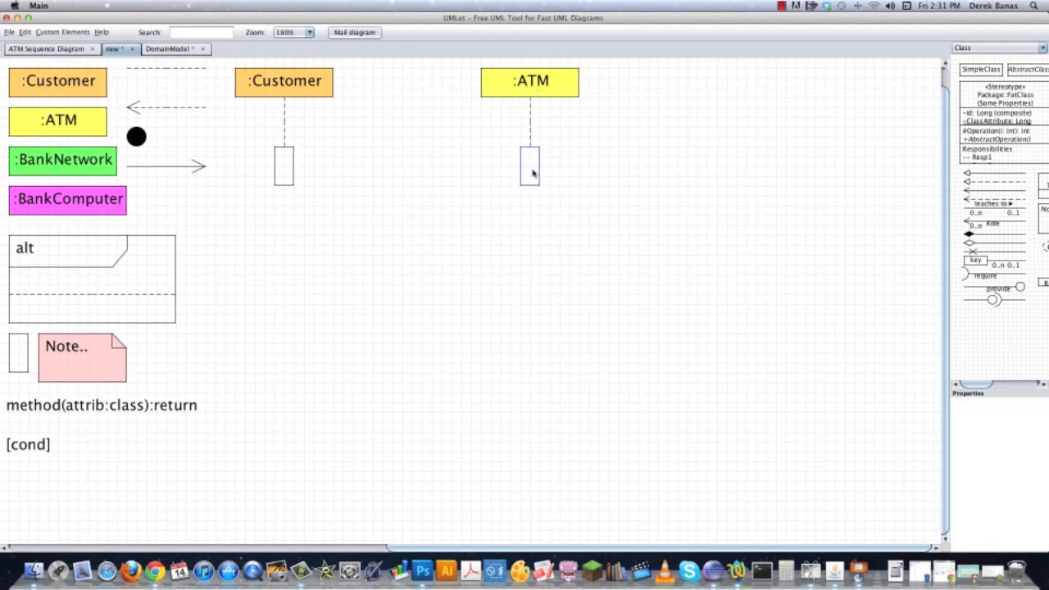
pyautogui.click(597, 144)
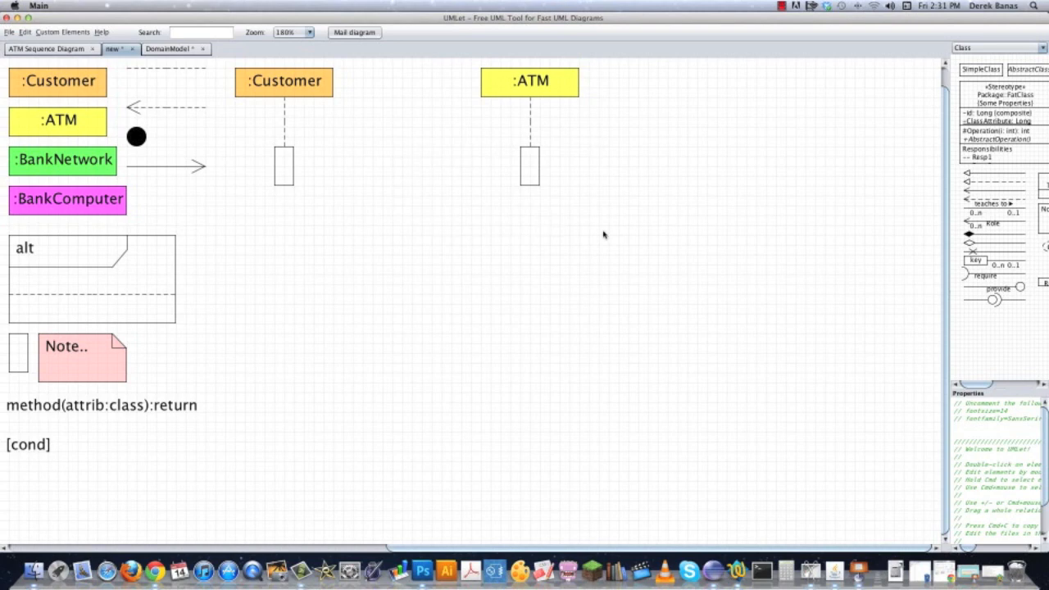
# Shift the Customer and ATM columns together to the right, opening space between them and the template elements.
pyautogui.moveTo(638, 237); pyautogui.dragTo(227, 63)
pyautogui.press('Right')
pyautogui.press('Right')
pyautogui.press('Right')
pyautogui.press('Right')
pyautogui.press('Right')
pyautogui.press('Right')
pyautogui.press('Right')
pyautogui.press('Right')
pyautogui.press('Right')
pyautogui.press('Right')
pyautogui.press('Right')
pyautogui.press('Right')
pyautogui.press('Right')
pyautogui.press('Right')
pyautogui.press('Right')
pyautogui.press('Right')
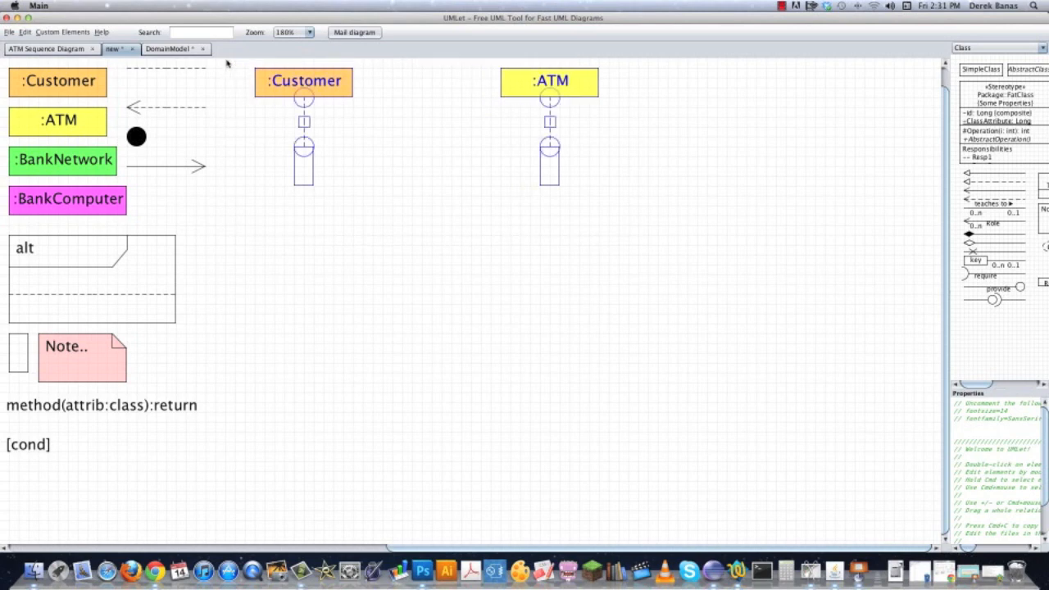
pyautogui.press('Right')
pyautogui.press('Right')
pyautogui.click(445, 263)
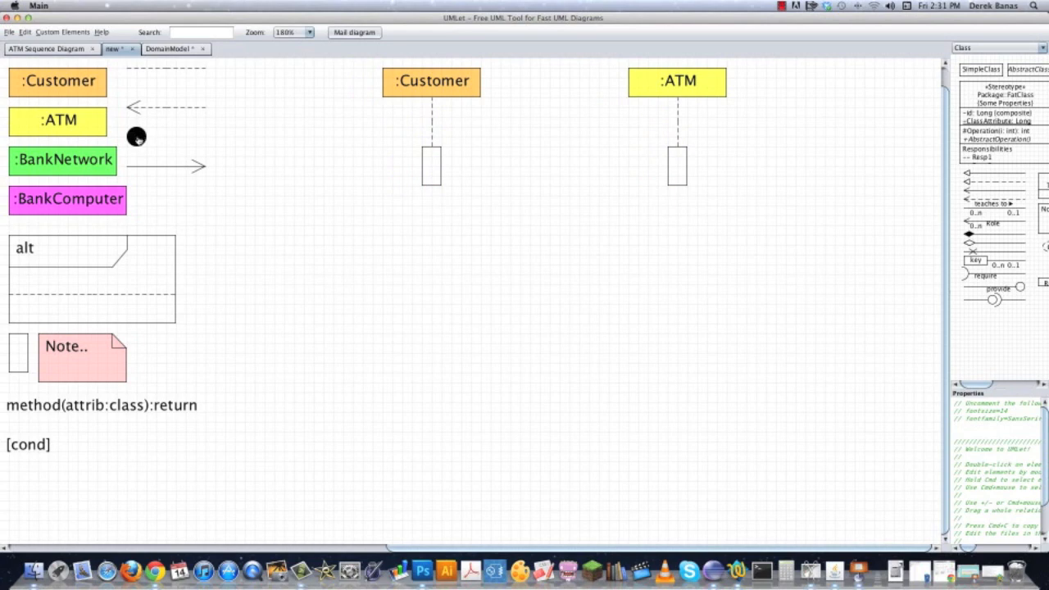
# Place a black start circle before the Customer column and connect it to the Customer activation bar with a solid arrow.
pyautogui.doubleClick(138, 138)
pyautogui.moveTo(159, 154); pyautogui.dragTo(252, 169)
pyautogui.doubleClick(167, 170)
pyautogui.moveTo(178, 183); pyautogui.dragTo(421, 172)
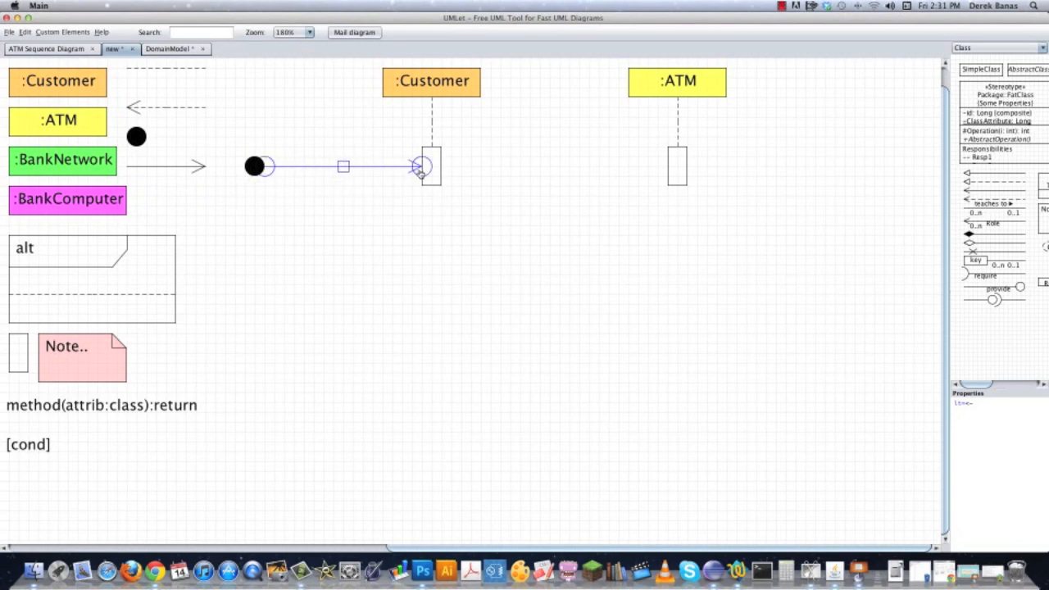
pyautogui.click(534, 164)
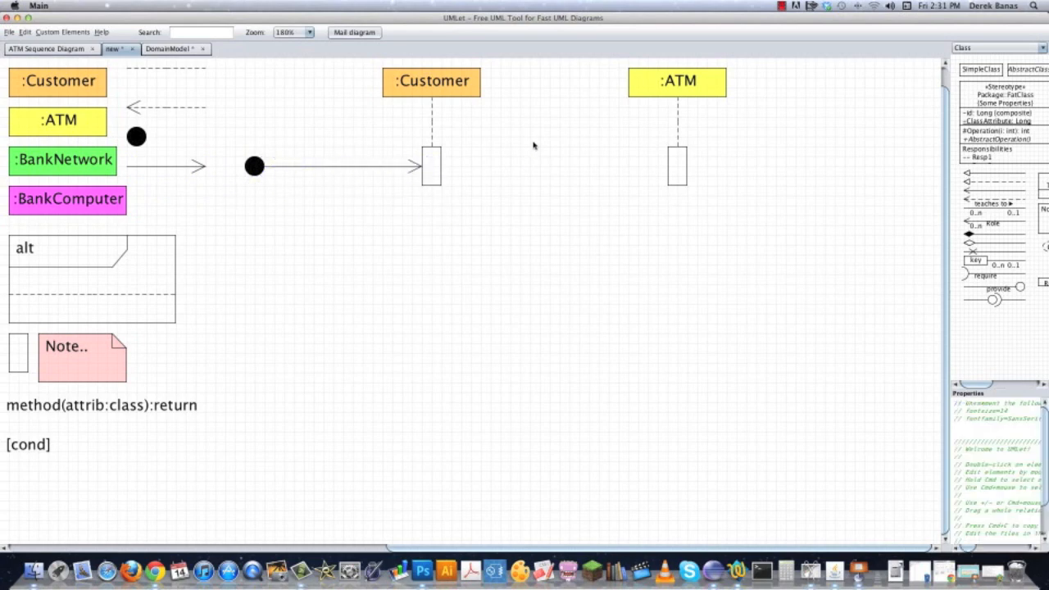
# Place a copy of the method(attrib:class):return label above the start arrow and change its method name to insertATMCard.
pyautogui.doubleClick(119, 408)
pyautogui.moveTo(156, 443); pyautogui.dragTo(340, 133)
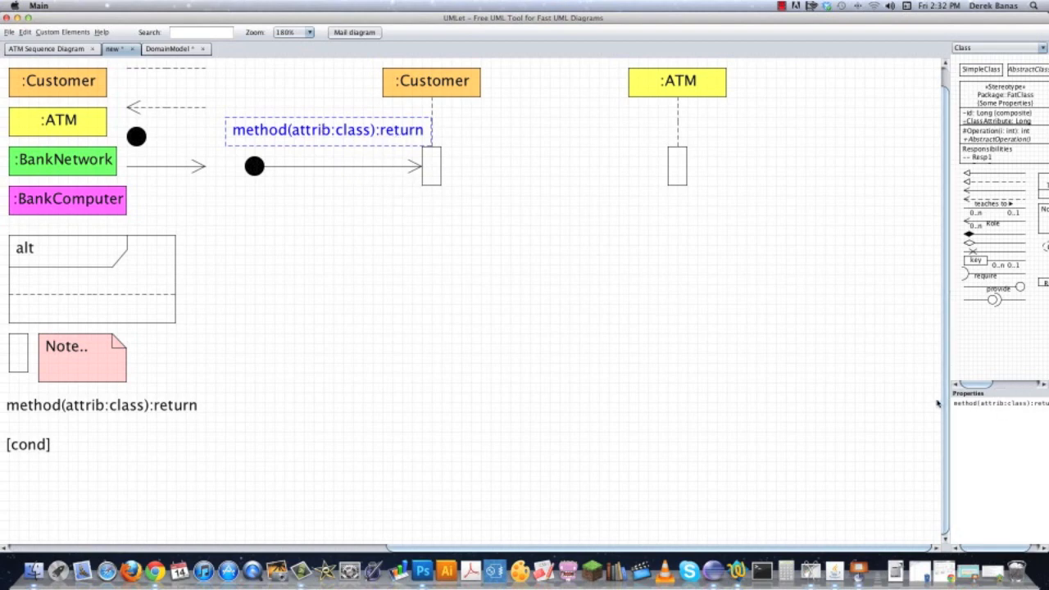
pyautogui.moveTo(950, 402); pyautogui.dragTo(845, 403)
pyautogui.write('insertATMCard(')
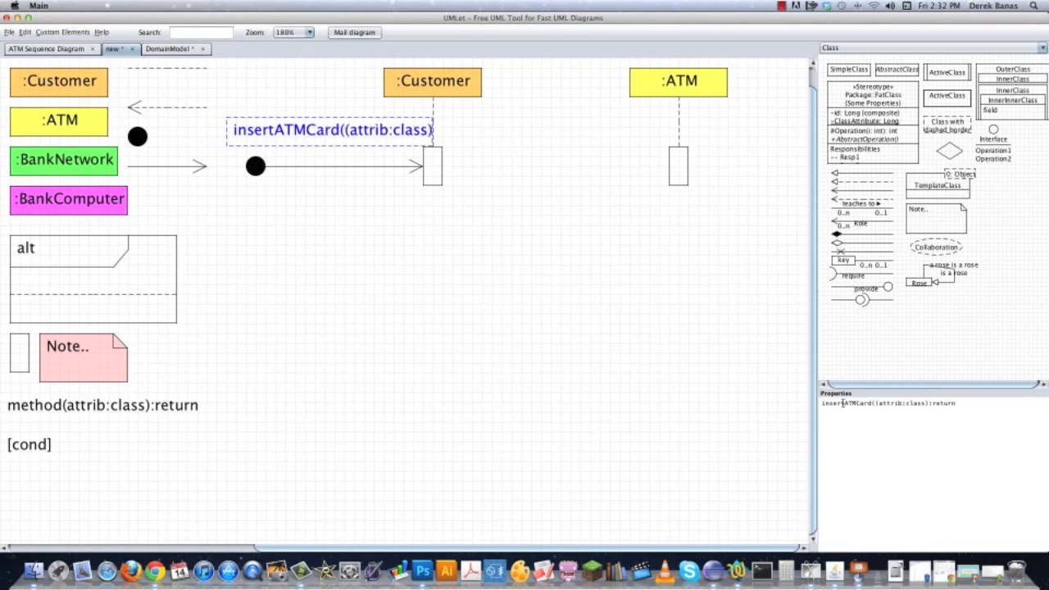
pyautogui.press('BackSpace')
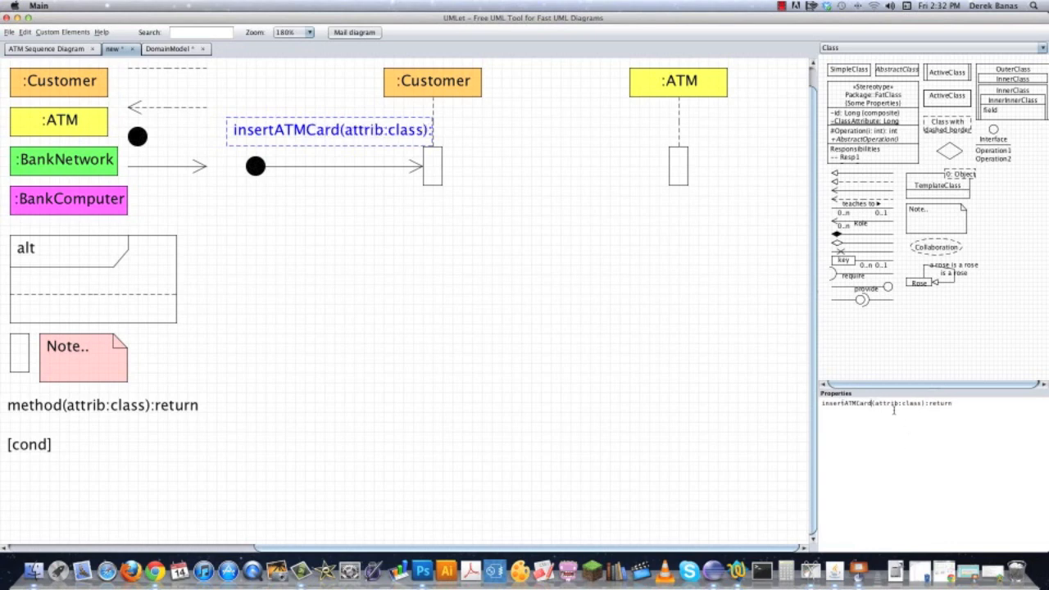
# Set the insertATMCard label's parameter to thecard:Card and its return type to boolean.
pyautogui.moveTo(873, 403); pyautogui.dragTo(899, 401)
pyautogui.write('thecard')
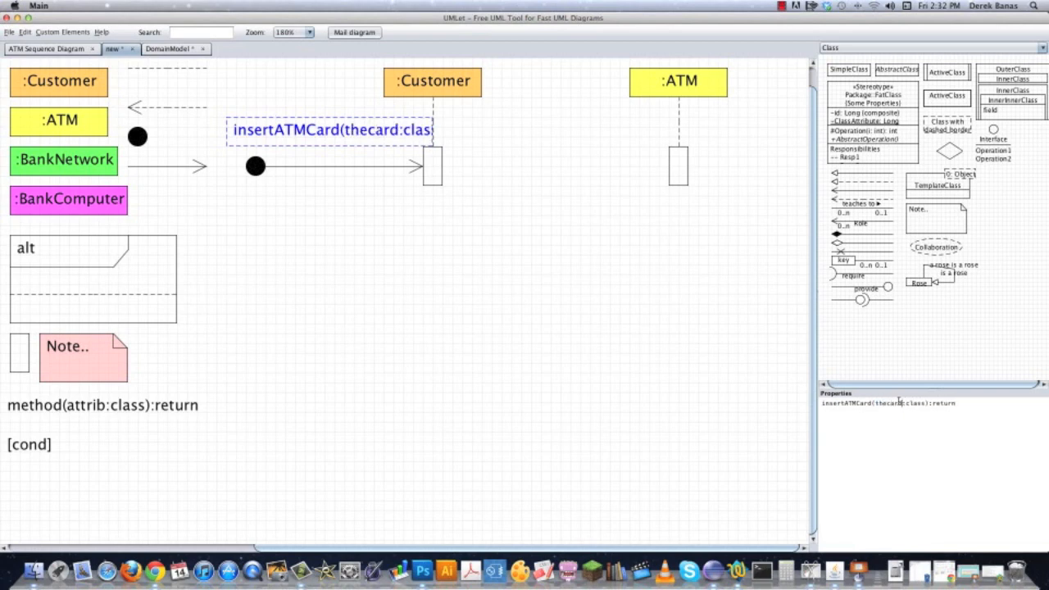
pyautogui.moveTo(906, 404); pyautogui.dragTo(919, 403)
pyautogui.write('Card')
pyautogui.moveTo(928, 403); pyautogui.dragTo(1005, 407)
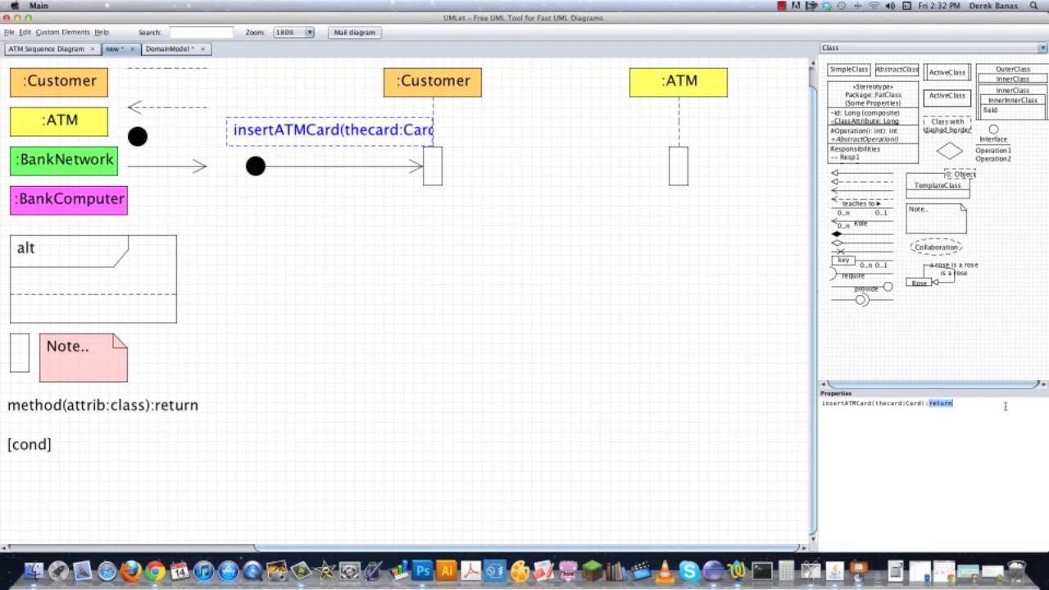
pyautogui.write('boolea')
pyautogui.click(457, 250)
# Make room for the insertATMCard label before the Customer column and move the whole ATM column farther right from it.
pyautogui.moveTo(410, 131); pyautogui.dragTo(539, 260)
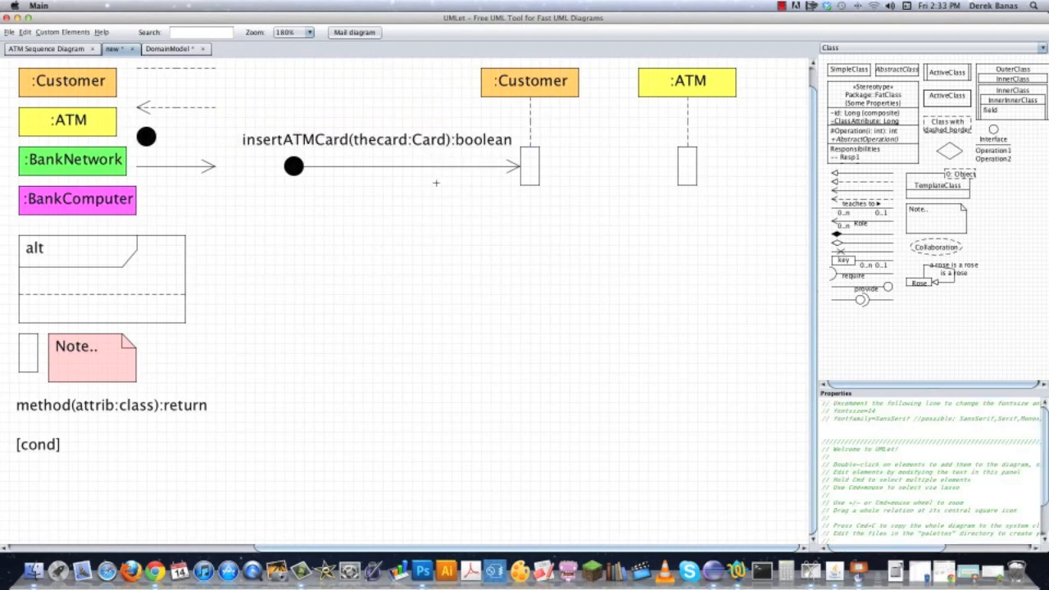
pyautogui.moveTo(686, 246); pyautogui.dragTo(511, 248)
pyautogui.moveTo(613, 228)
pyautogui.mouseDown()
pyautogui.moveTo(456, 66)
pyautogui.moveTo(436, 59)
pyautogui.mouseUp()
pyautogui.moveTo(476, 88)
pyautogui.mouseDown()
pyautogui.moveTo(653, 105)
pyautogui.moveTo(683, 105)
pyautogui.moveTo(682, 94)
pyautogui.mouseUp()
pyautogui.click(486, 437)
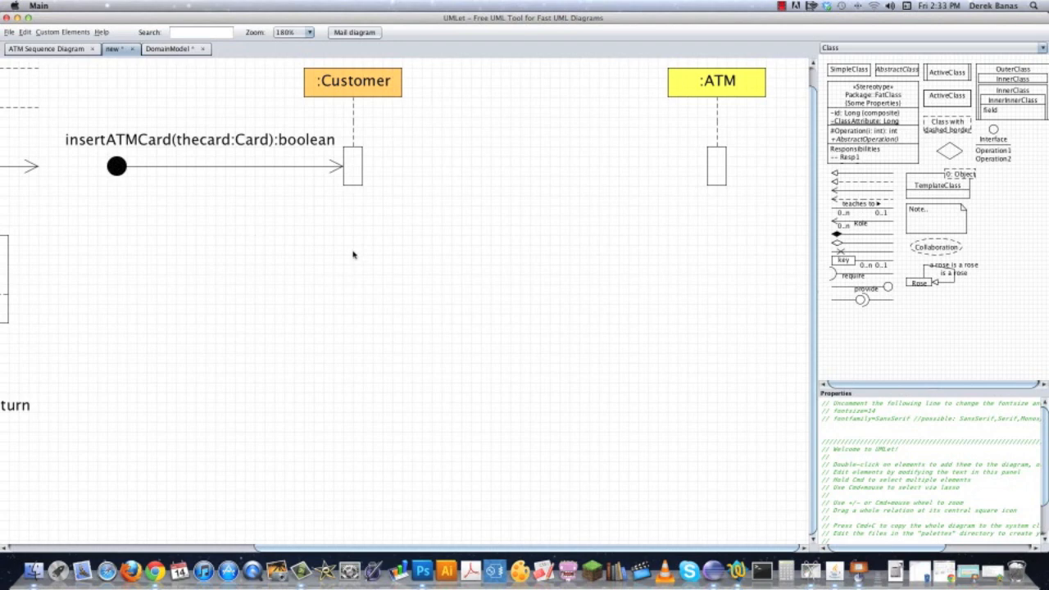
# Add a copy of the solid message arrow running from the Customer activation bar to the ATM activation bar.
pyautogui.moveTo(354, 253); pyautogui.dragTo(447, 253)
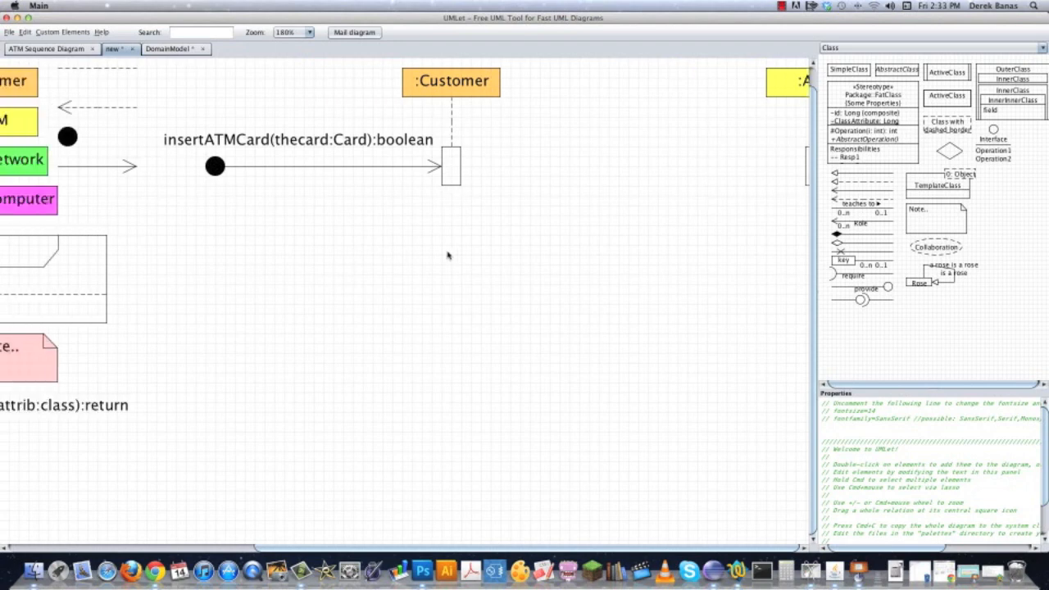
pyautogui.doubleClick(98, 170)
pyautogui.moveTo(115, 188); pyautogui.dragTo(507, 160)
pyautogui.click(639, 204)
pyautogui.moveTo(640, 203); pyautogui.dragTo(410, 220)
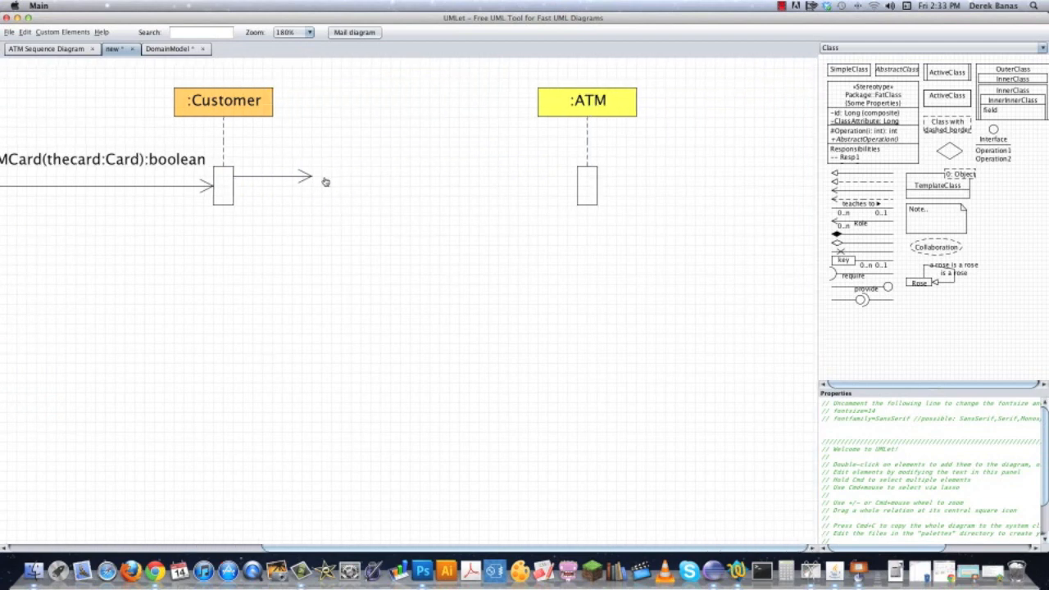
pyautogui.click(310, 179)
pyautogui.moveTo(313, 178); pyautogui.dragTo(585, 177)
pyautogui.click(230, 217)
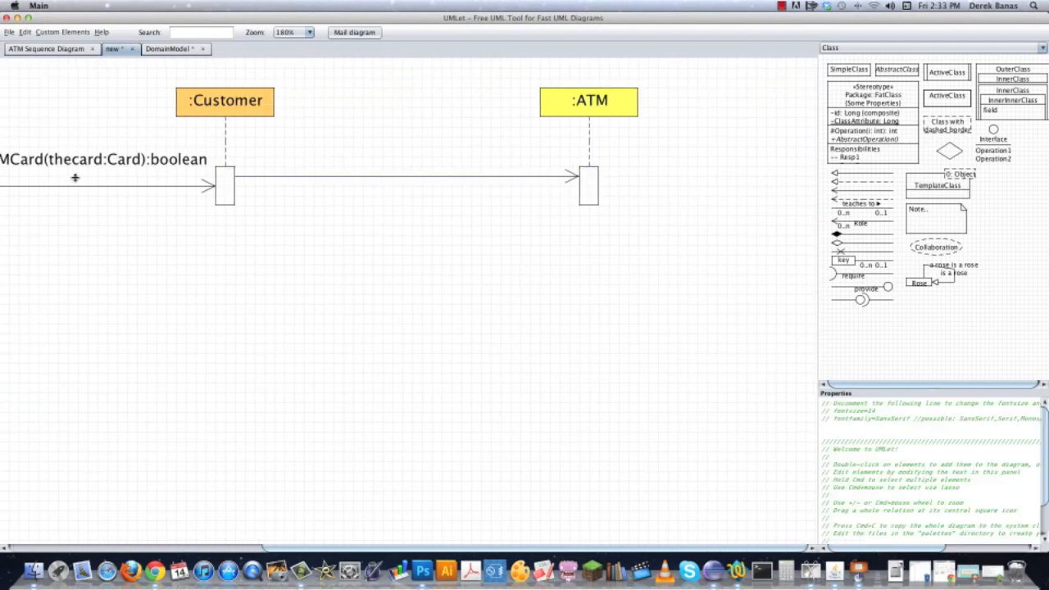
# Place a copy of the insertATMCard label above the Customer-to-ATM arrow, make it read isStripReadable(thecard:Card):boolean, and nudge it toward the Customer bar.
pyautogui.doubleClick(99, 166)
pyautogui.moveTo(132, 176); pyautogui.dragTo(419, 161)
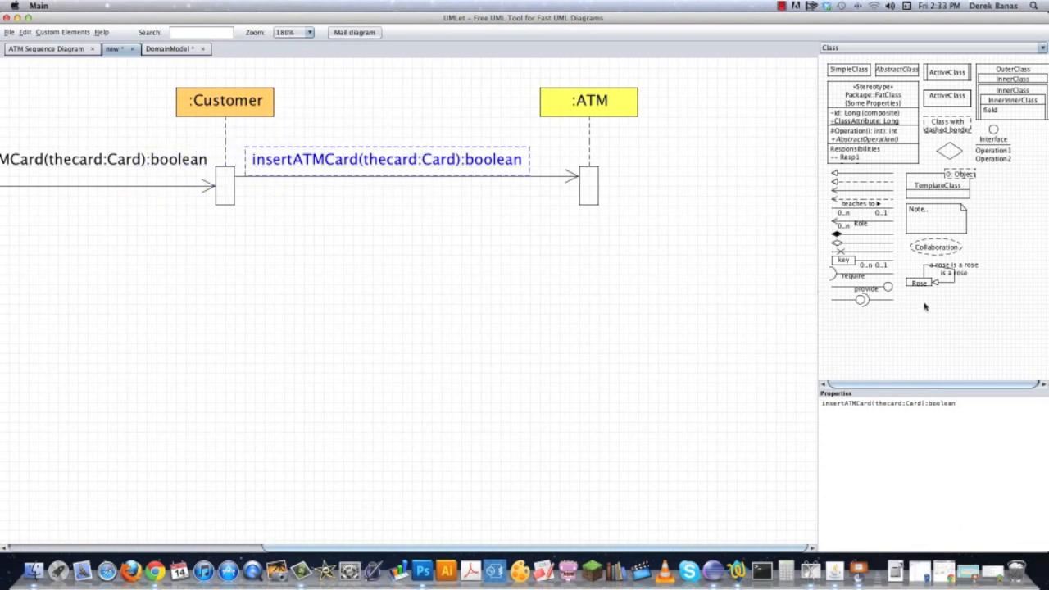
pyautogui.moveTo(870, 403); pyautogui.dragTo(811, 407)
pyautogui.write('isStrip')
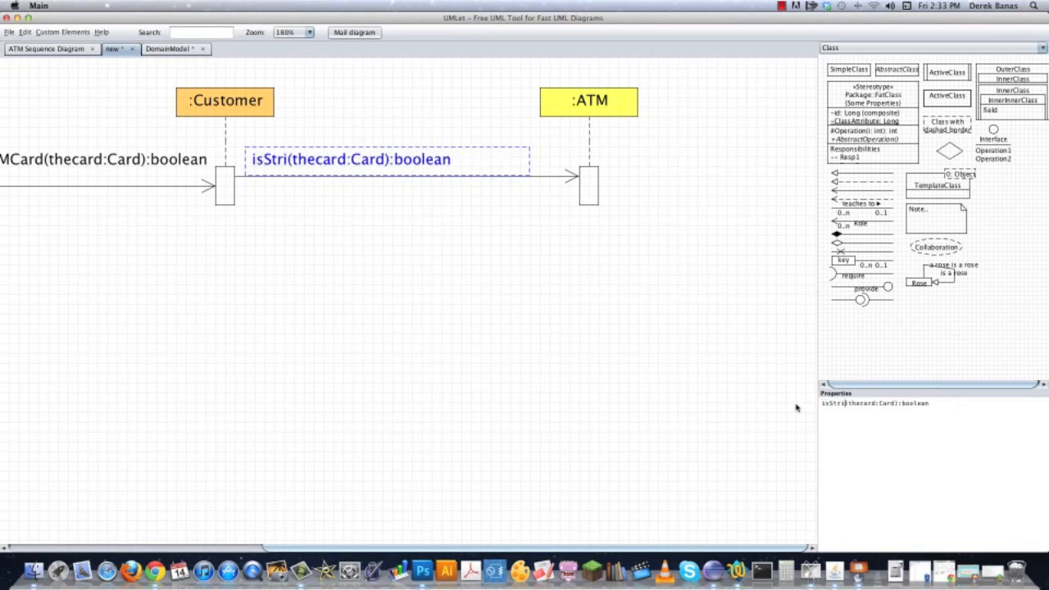
pyautogui.write('Readable')
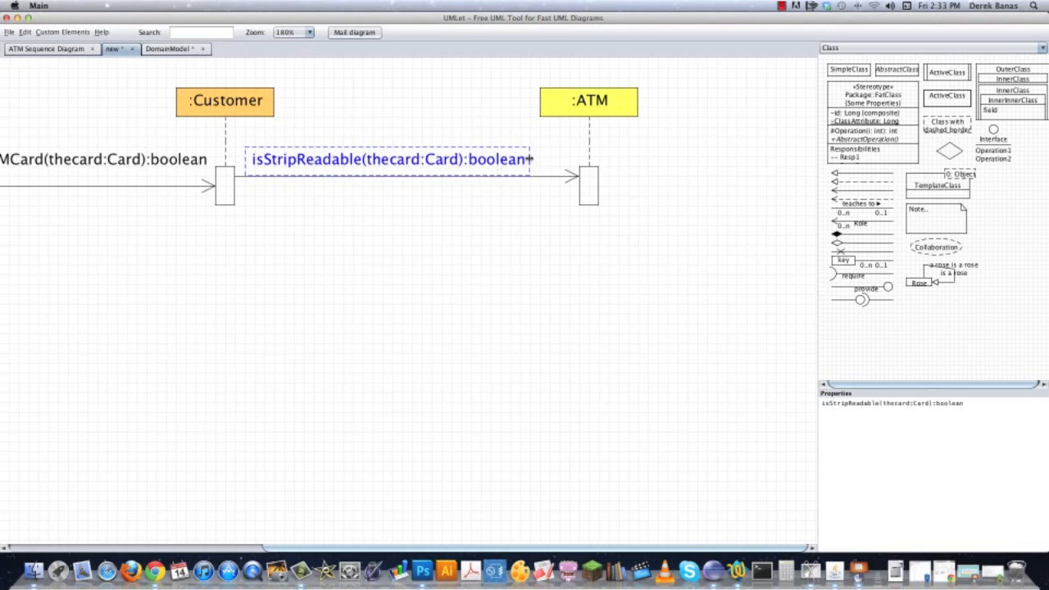
pyautogui.click(370, 303)
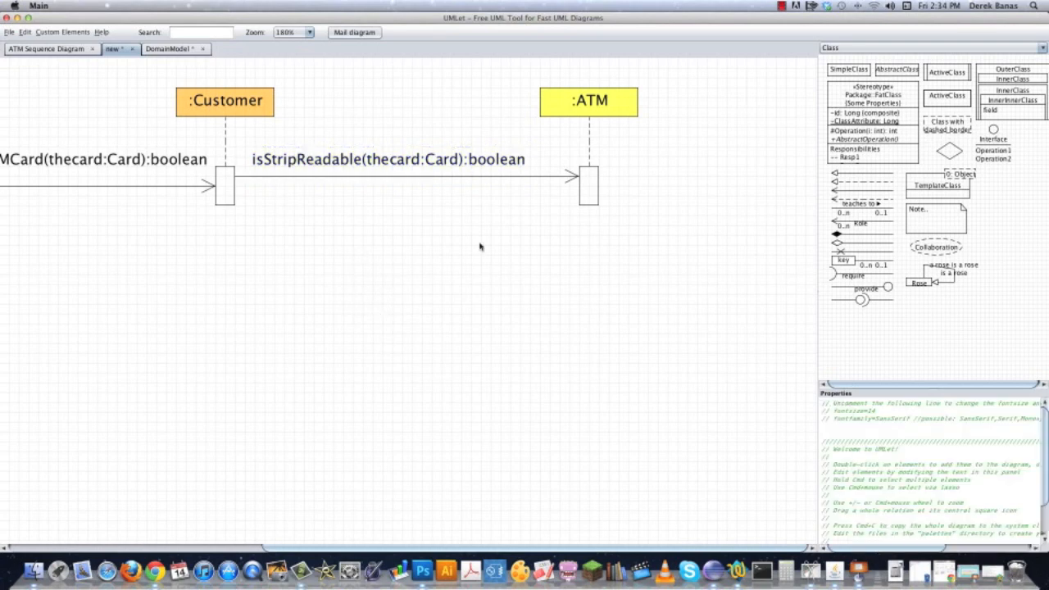
pyautogui.moveTo(384, 161); pyautogui.dragTo(373, 161)
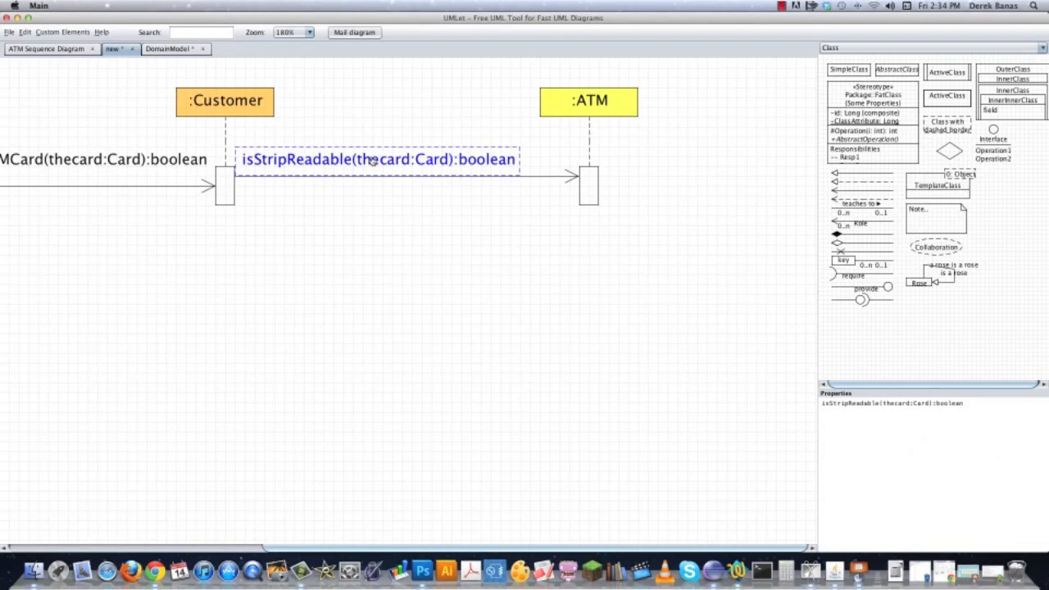
pyautogui.click(446, 238)
pyautogui.hscroll(-10, 553, 274)
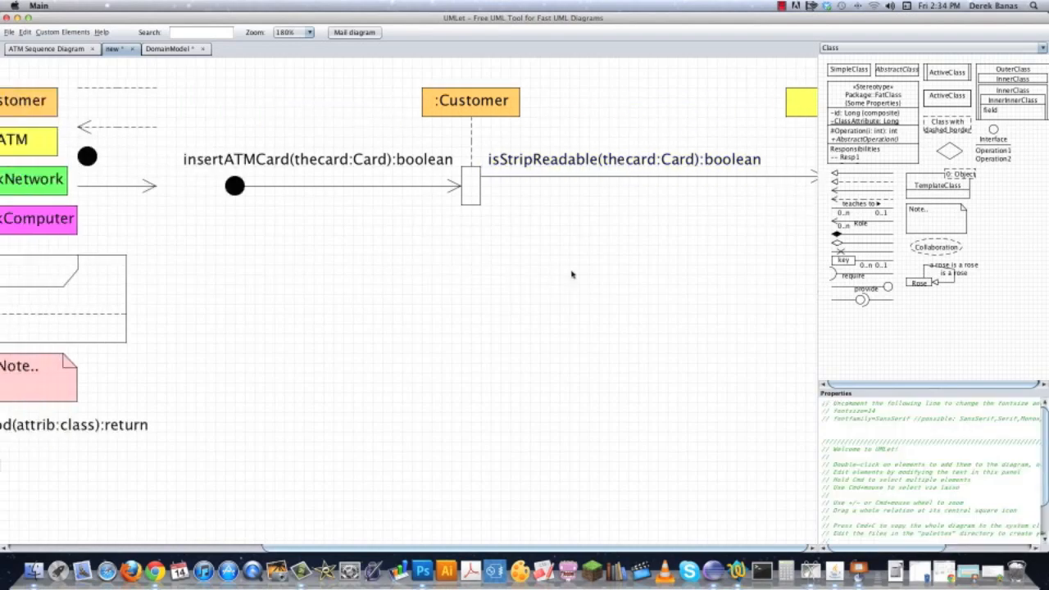
# Place a copy of the template alt frame and a copy of its dashed divider line in the diagram area below the messages.
pyautogui.doubleClick(148, 281)
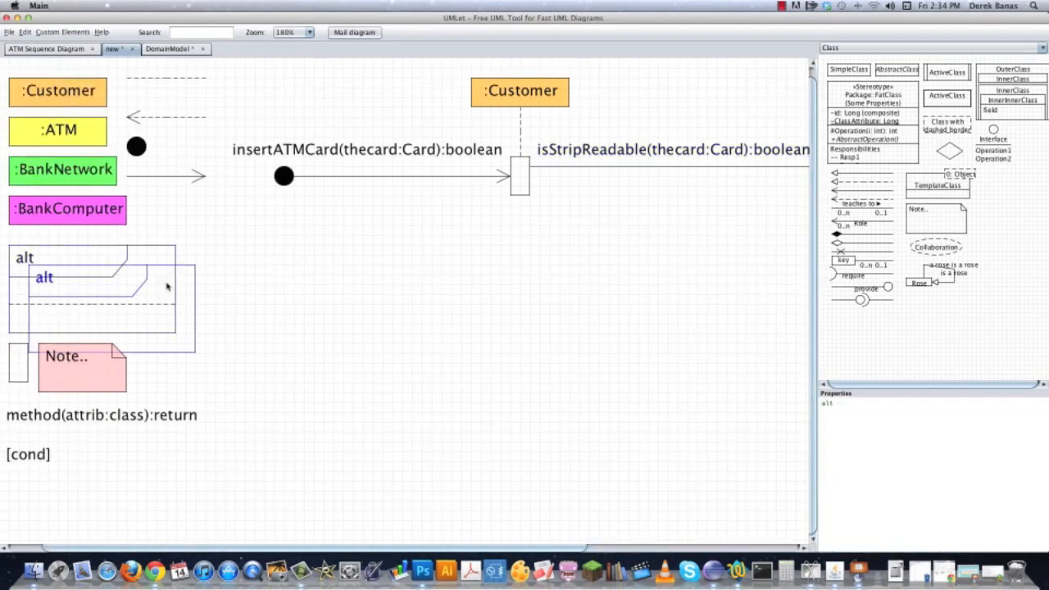
pyautogui.moveTo(188, 340); pyautogui.dragTo(603, 310)
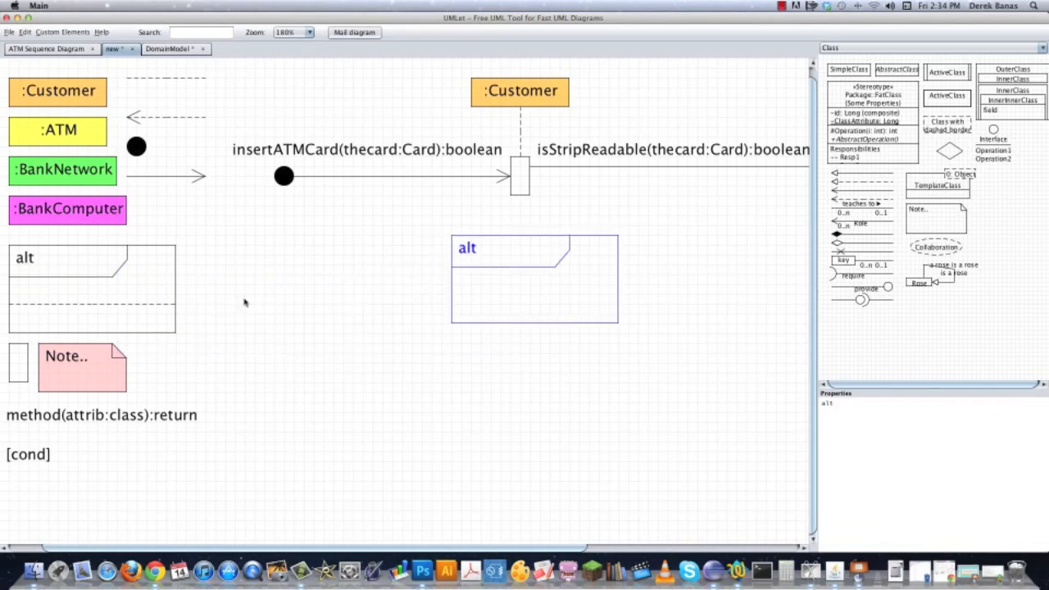
pyautogui.doubleClick(149, 304)
pyautogui.moveTo(111, 326); pyautogui.dragTo(673, 383)
pyautogui.click(121, 322)
pyautogui.click(698, 346)
# Position the copied alt frame around the ATM activation bar and enlarge it to extend well beyond and below the bar.
pyautogui.hscroll(3, 709, 308)
pyautogui.hscroll(9, 709, 307)
pyautogui.moveTo(87, 286); pyautogui.dragTo(466, 172)
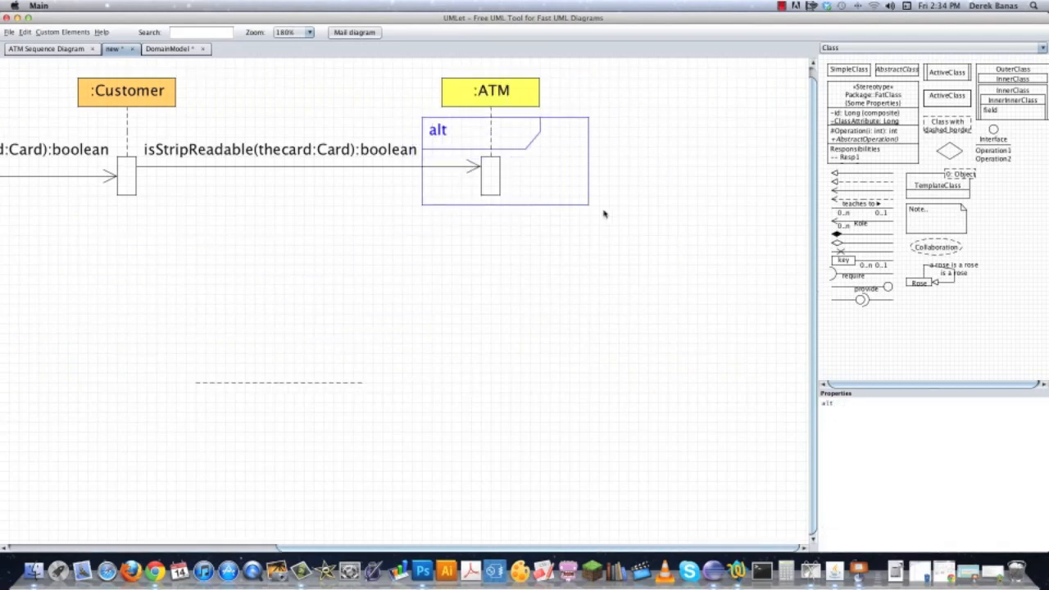
pyautogui.moveTo(588, 202); pyautogui.dragTo(726, 206)
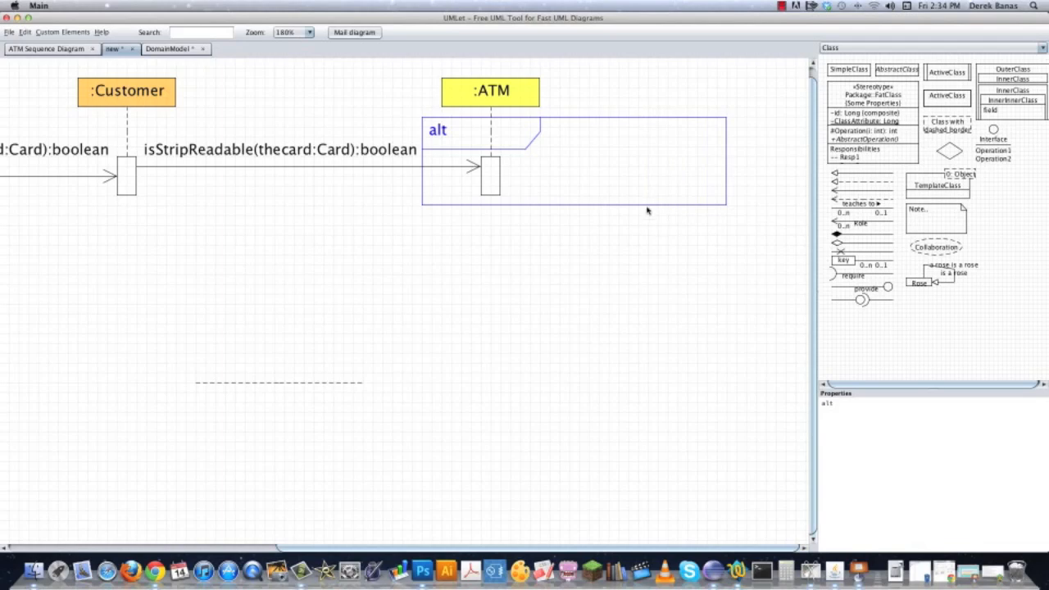
pyautogui.moveTo(646, 205); pyautogui.dragTo(663, 302)
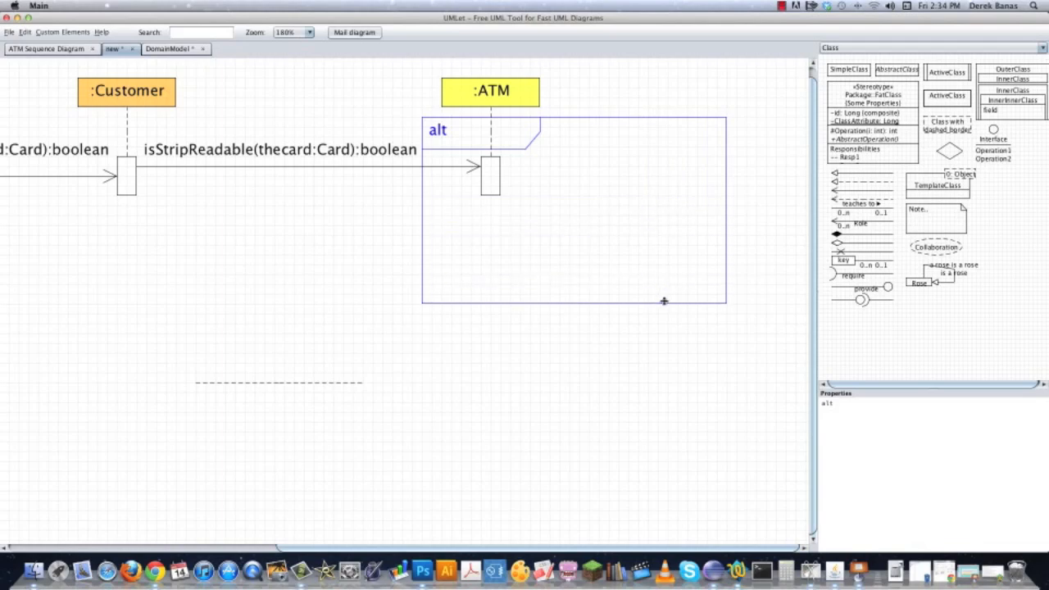
pyautogui.click(492, 352)
# Place a copy of the [cond] label beside the alt frame's heading and make it read [theCard.stripNumber <= 0].
pyautogui.hscroll(-10, 443, 260)
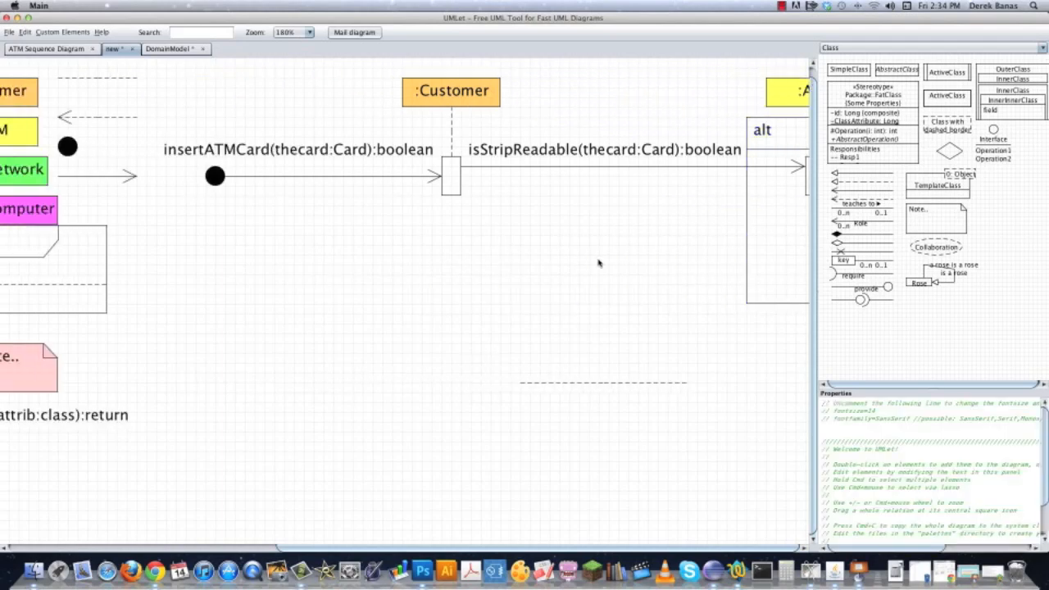
pyautogui.doubleClick(104, 443)
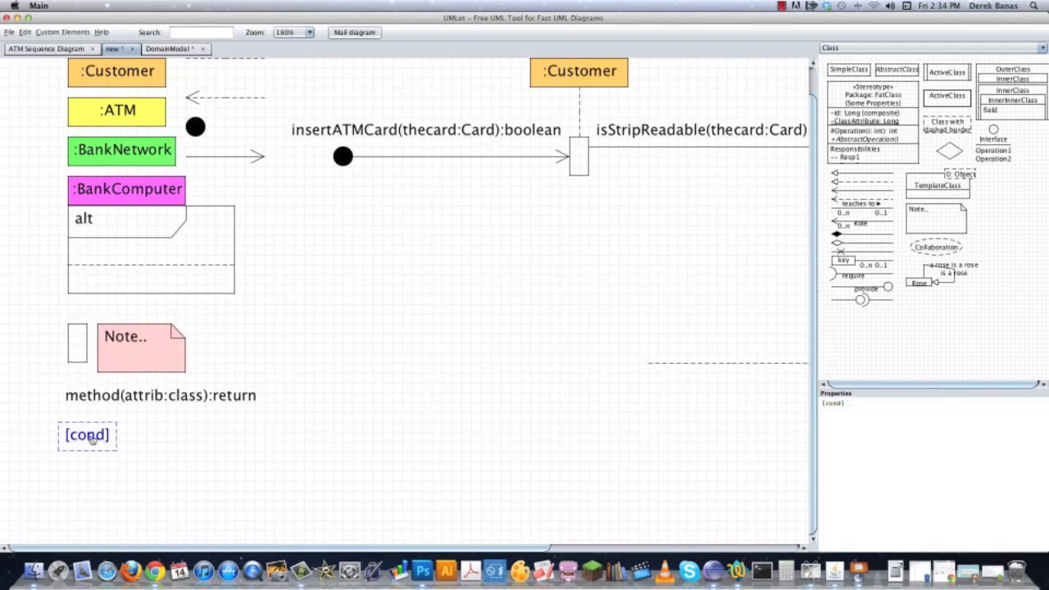
pyautogui.moveTo(727, 228); pyautogui.dragTo(748, 219)
pyautogui.moveTo(711, 285); pyautogui.dragTo(249, 305)
pyautogui.moveTo(286, 230); pyautogui.dragTo(562, 139)
pyautogui.moveTo(827, 403); pyautogui.dragTo(892, 444)
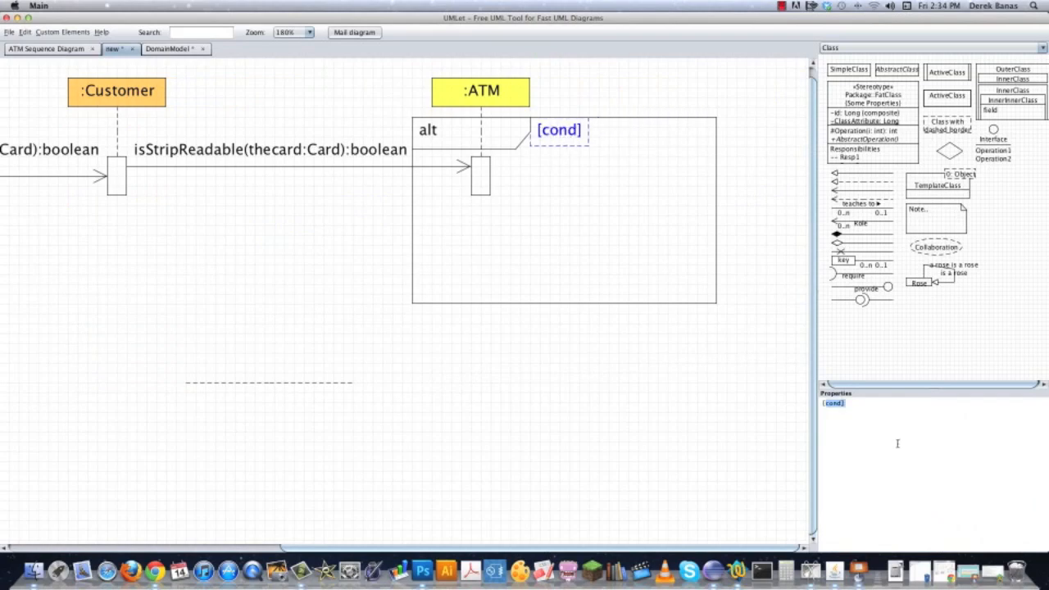
pyautogui.write('theCard.stripR')
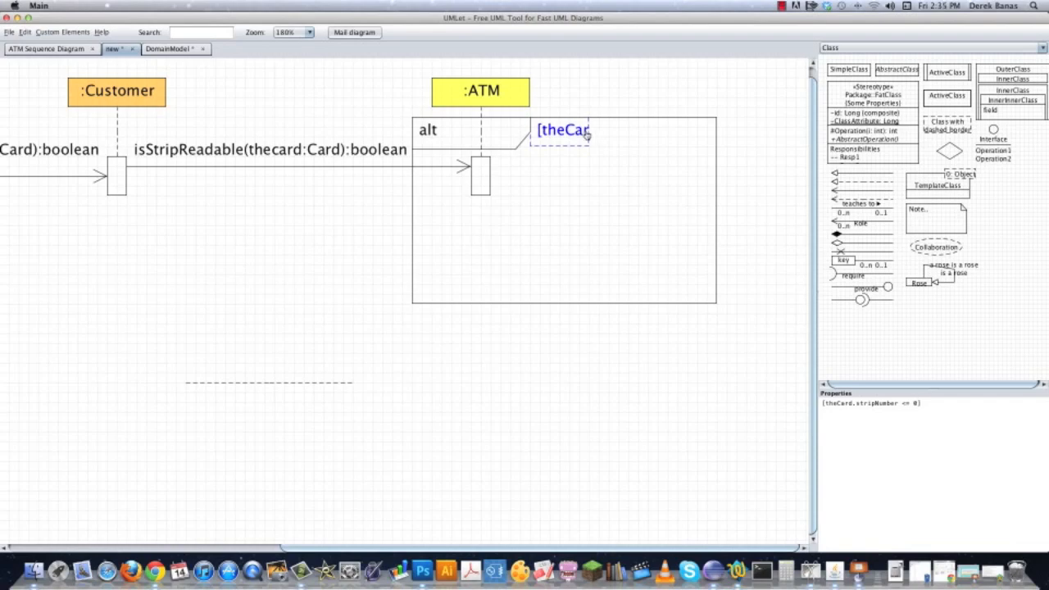
# Widen the condition label and the alt frame so that the full condition text fits inside.
pyautogui.moveTo(590, 135); pyautogui.dragTo(746, 130)
pyautogui.moveTo(715, 170); pyautogui.dragTo(755, 169)
pyautogui.click(575, 351)
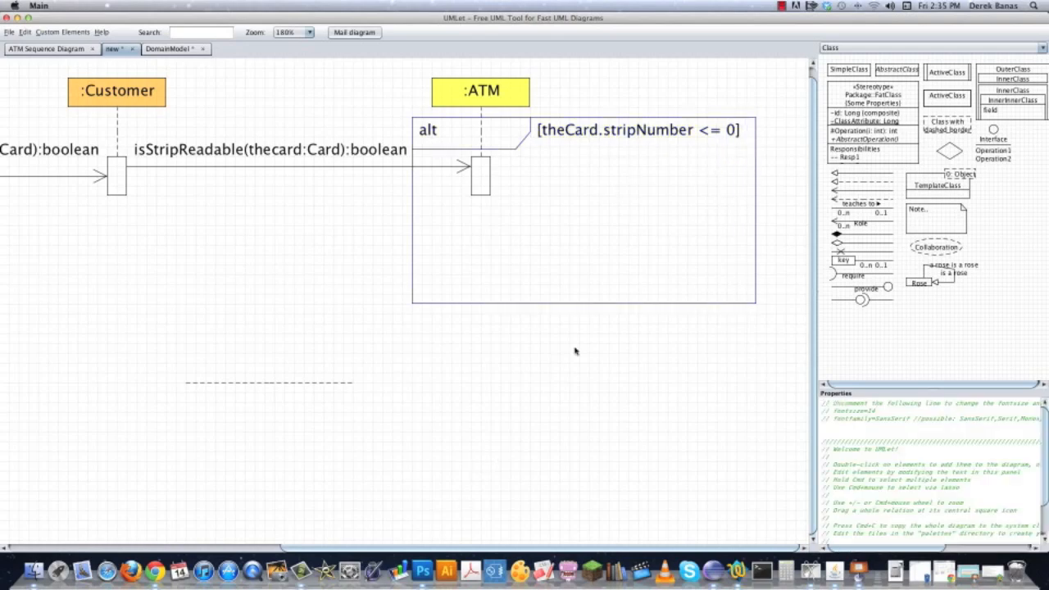
# Add a copy of the dashed return arrow running from the ATM activation bar back to the Customer activation bar.
pyautogui.moveTo(658, 372); pyautogui.dragTo(569, 368)
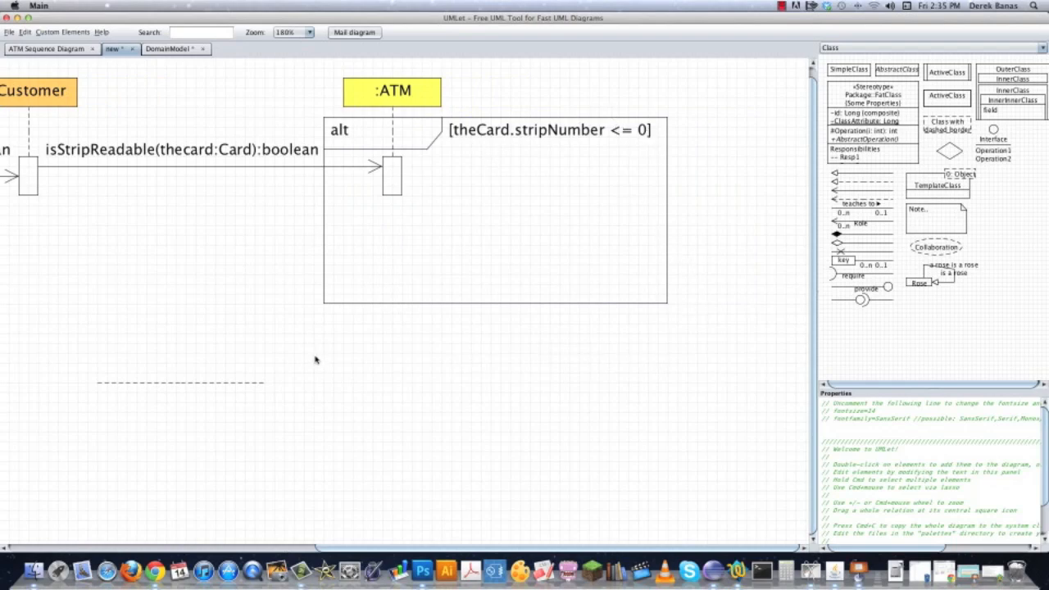
pyautogui.moveTo(208, 235); pyautogui.dragTo(686, 228)
pyautogui.doubleClick(187, 108)
pyautogui.moveTo(194, 127); pyautogui.dragTo(695, 206)
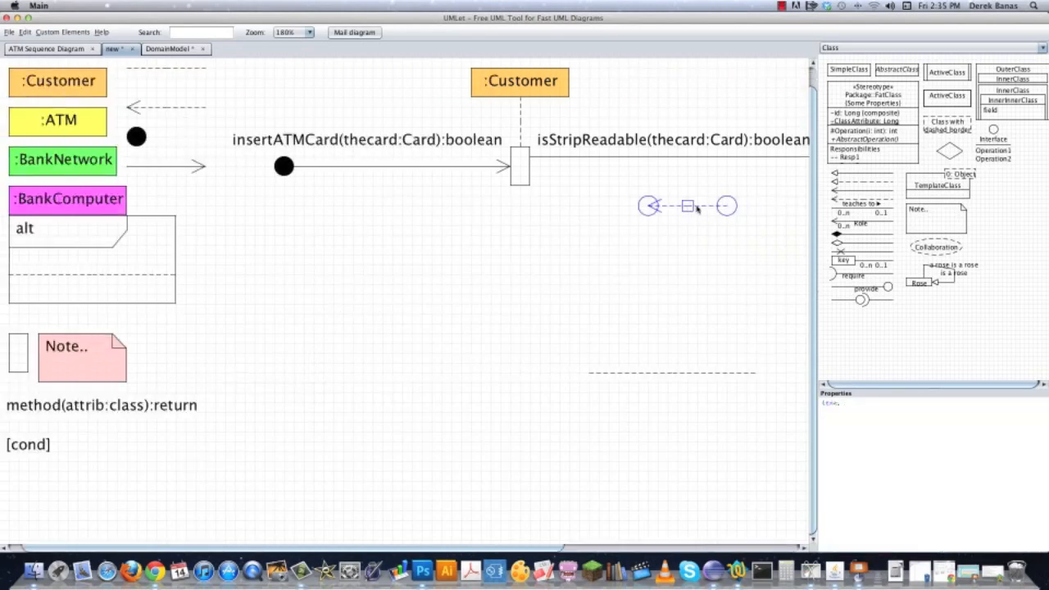
pyautogui.moveTo(694, 303); pyautogui.dragTo(438, 312)
pyautogui.click(428, 216)
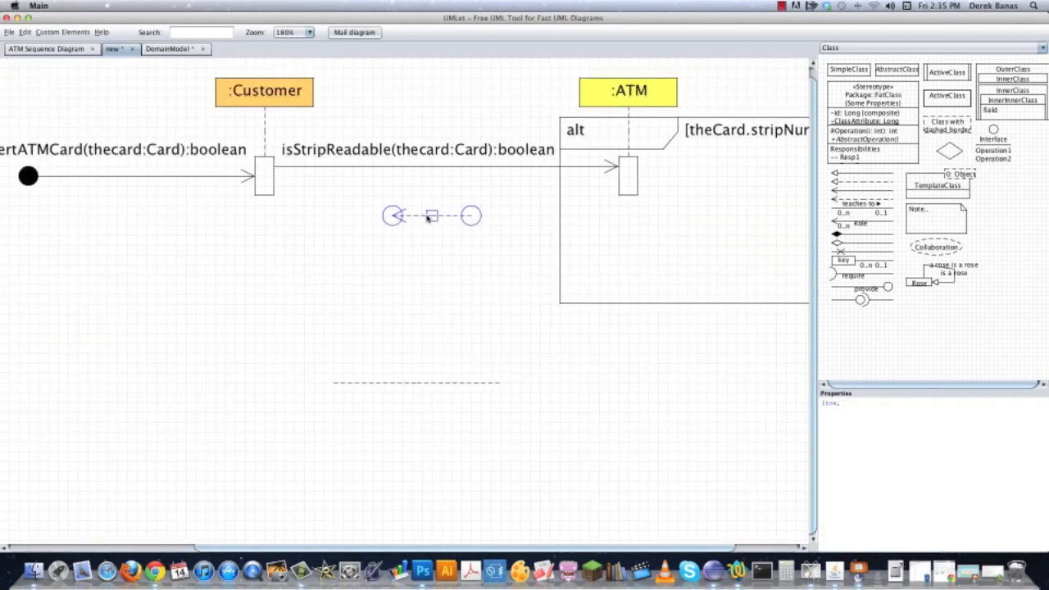
pyautogui.moveTo(431, 216); pyautogui.dragTo(276, 198)
pyautogui.click(357, 248)
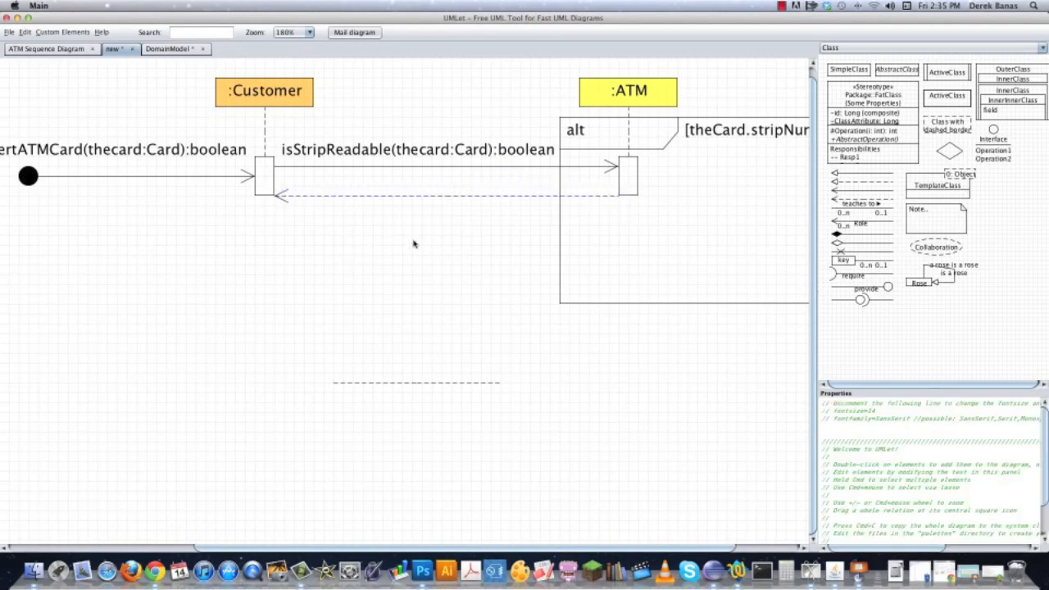
# Place a copy of the condition label above the dashed return arrow and make it read :[failed].
pyautogui.doubleClick(770, 133)
pyautogui.moveTo(769, 161); pyautogui.dragTo(382, 180)
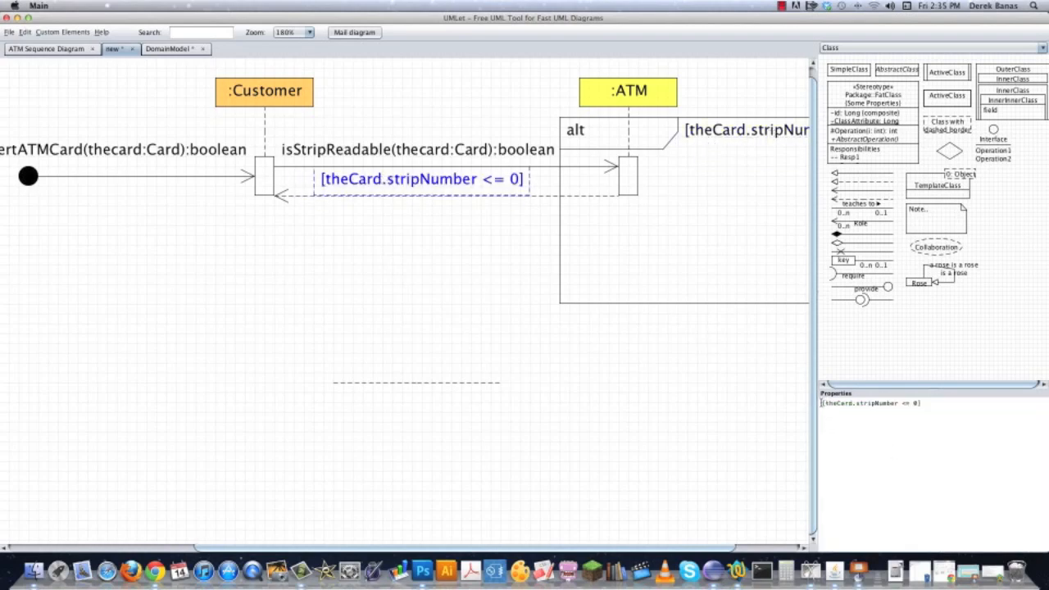
pyautogui.write(':')
pyautogui.moveTo(828, 403); pyautogui.dragTo(918, 403)
pyautogui.write('failed')
pyautogui.click(485, 245)
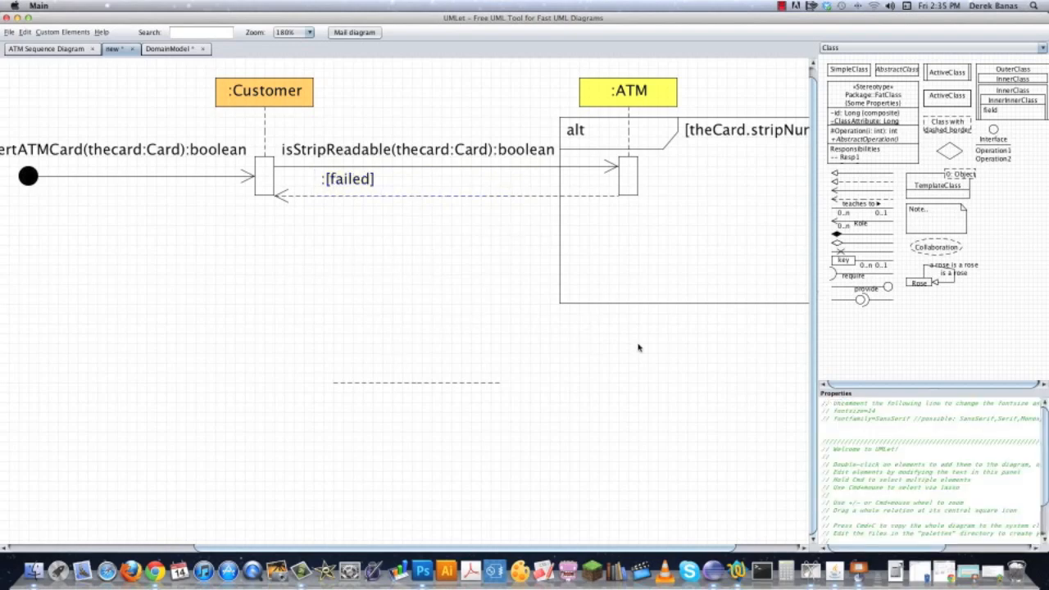
# Divide the alt frame with the full-width dashed line and add the condition [theCard.stripNumber > 0] to its lower section.
pyautogui.moveTo(465, 396); pyautogui.dragTo(493, 197)
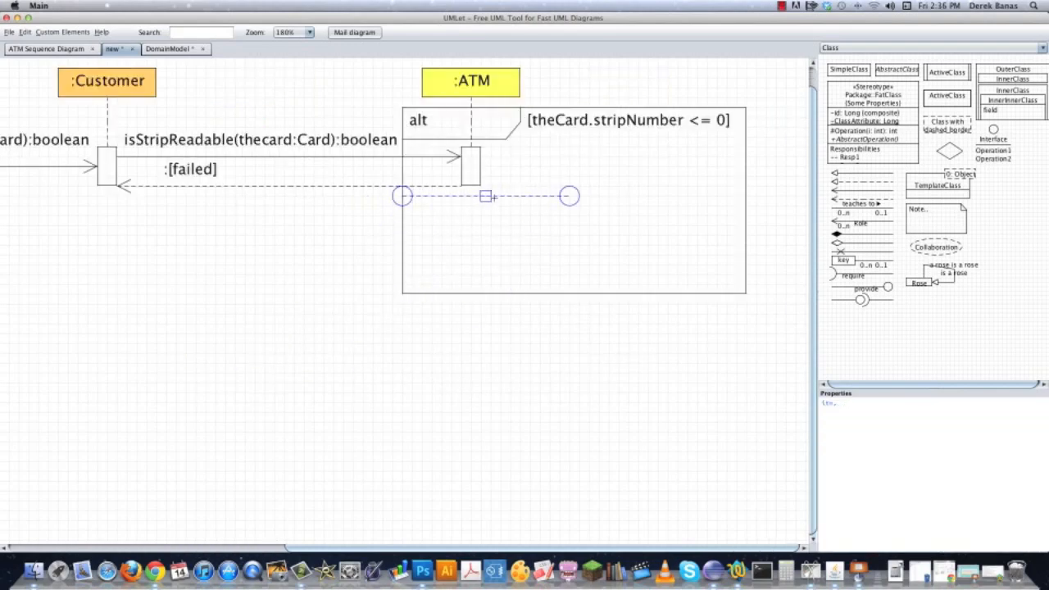
pyautogui.moveTo(571, 198); pyautogui.dragTo(746, 196)
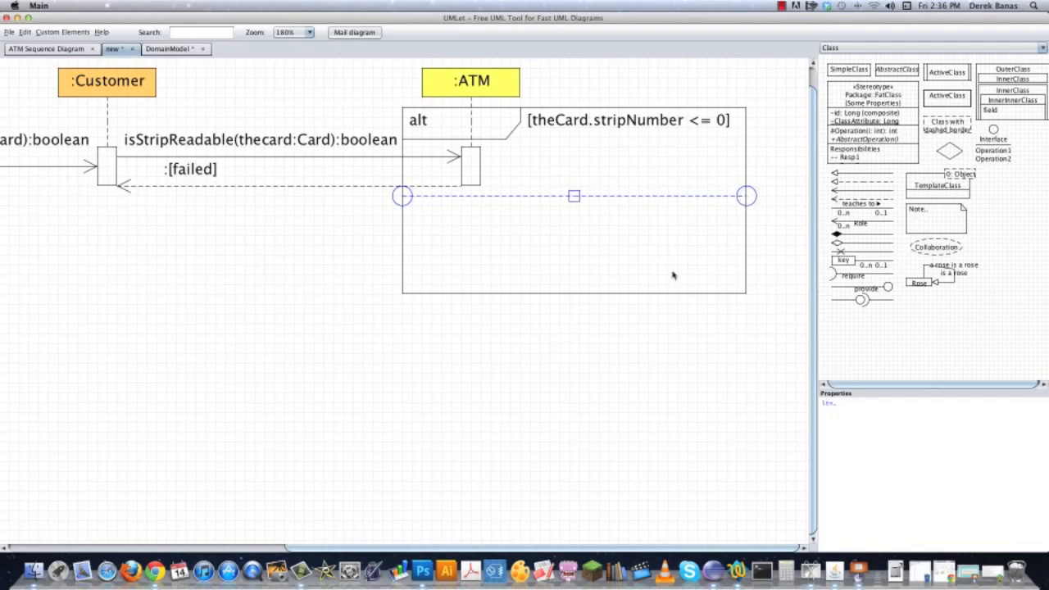
pyautogui.click(632, 122)
pyautogui.press('super+c')
pyautogui.press('super+v')
pyautogui.moveTo(649, 145); pyautogui.dragTo(656, 223)
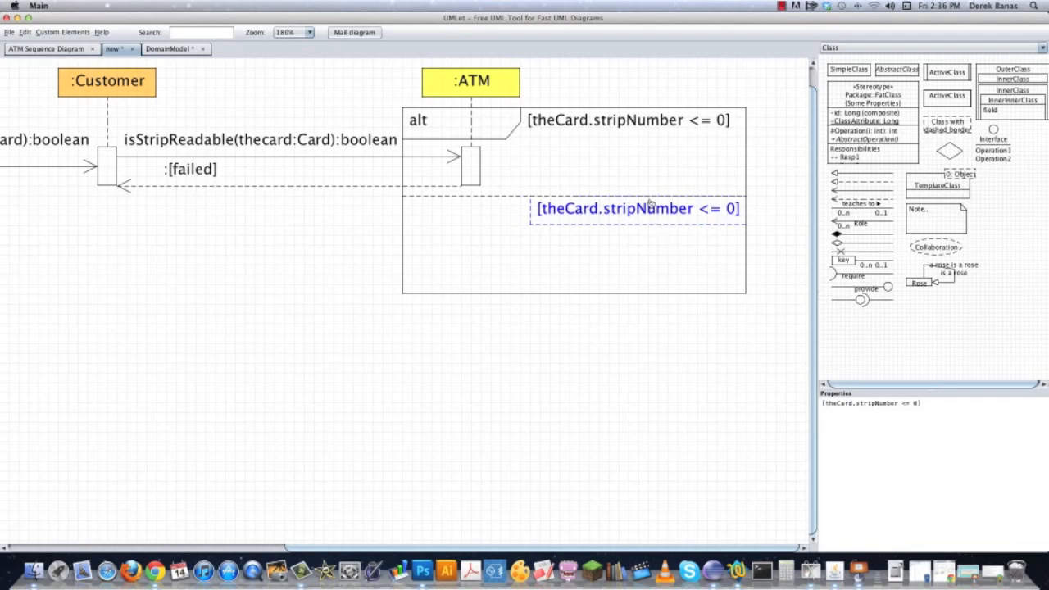
pyautogui.doubleClick(905, 403)
pyautogui.write('>')
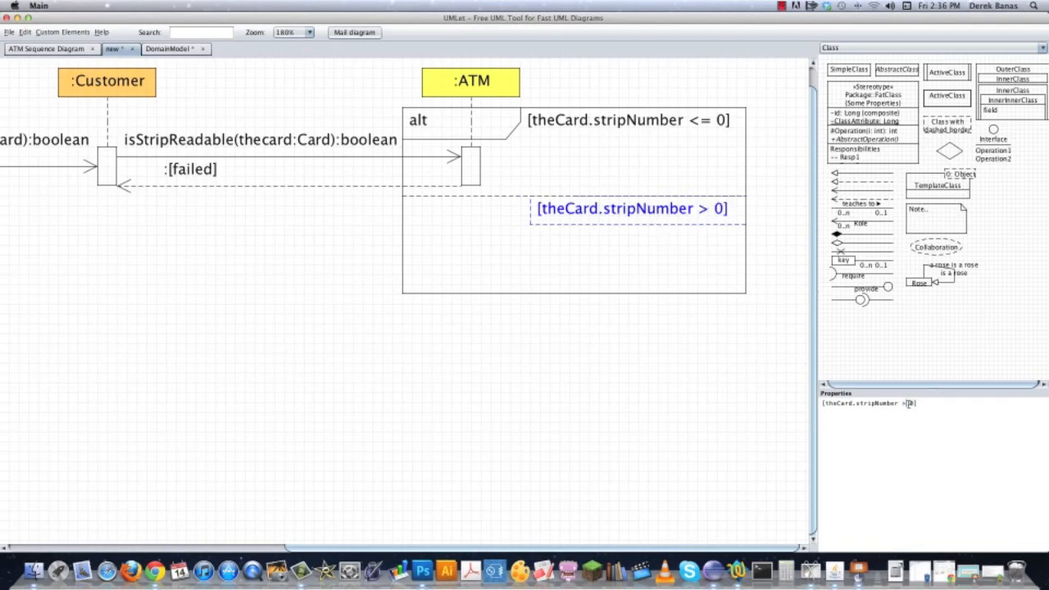
pyautogui.click(707, 321)
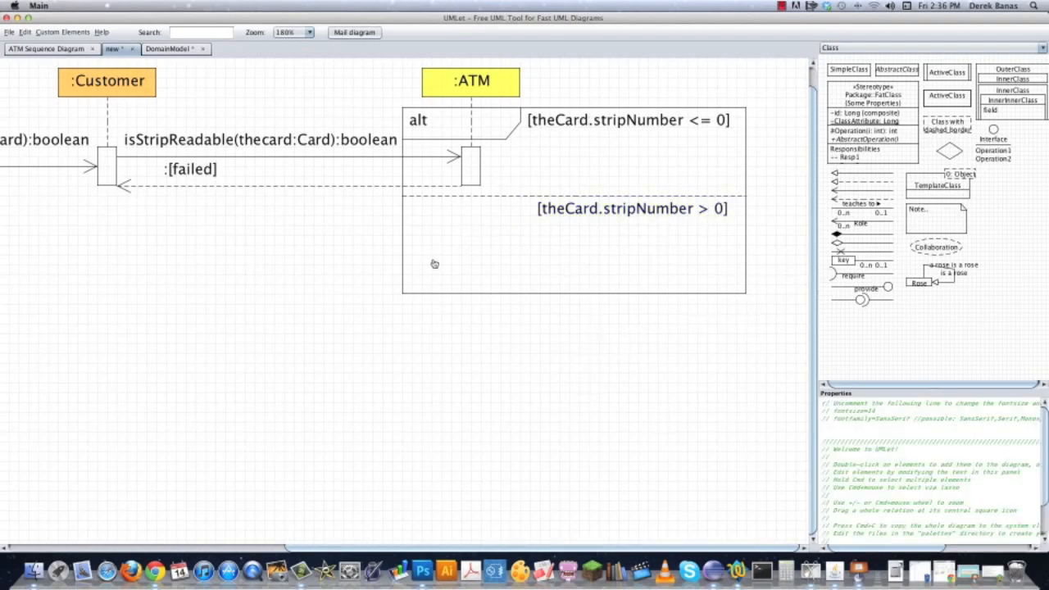
# Add a second ATM activation bar in the alt frame's lower section, continuing the dashed lifeline from the first bar.
pyautogui.doubleClick(471, 165)
pyautogui.moveTo(491, 142); pyautogui.dragTo(475, 227)
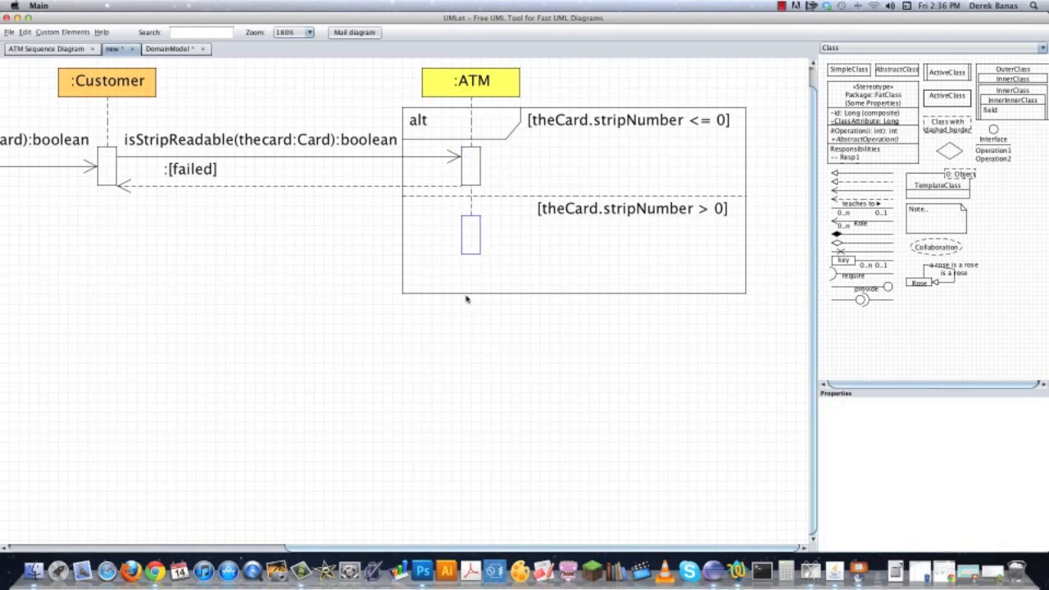
pyautogui.click(457, 345)
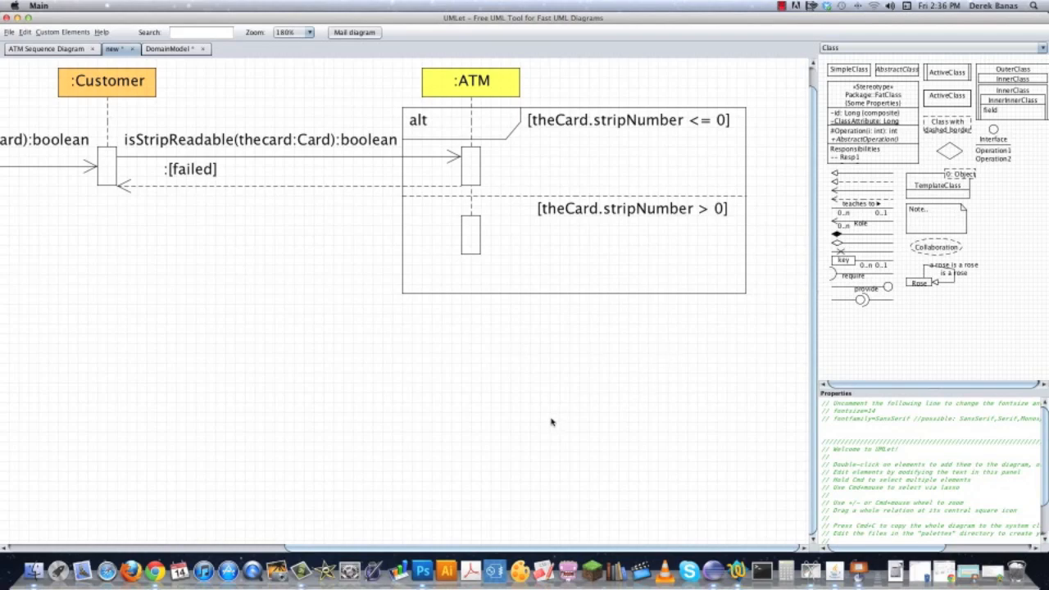
# Place copies of the :BankNetwork and :BankComputer headers in a row beyond the ATM header.
pyautogui.hscroll(-10, 552, 422)
pyautogui.scroll(2, 552, 422)
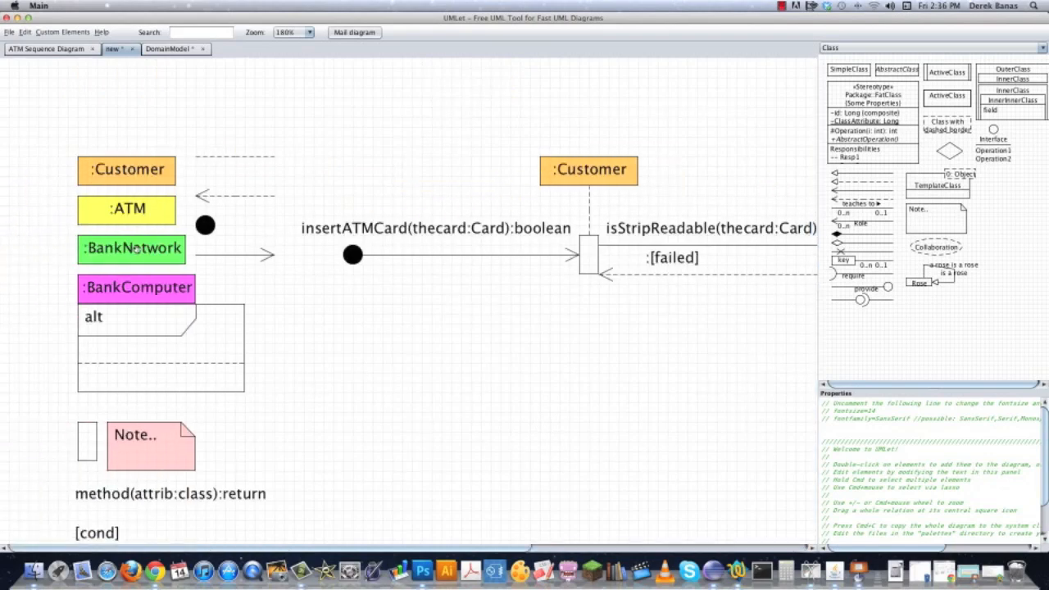
pyautogui.click(136, 248)
pyautogui.click(115, 286)
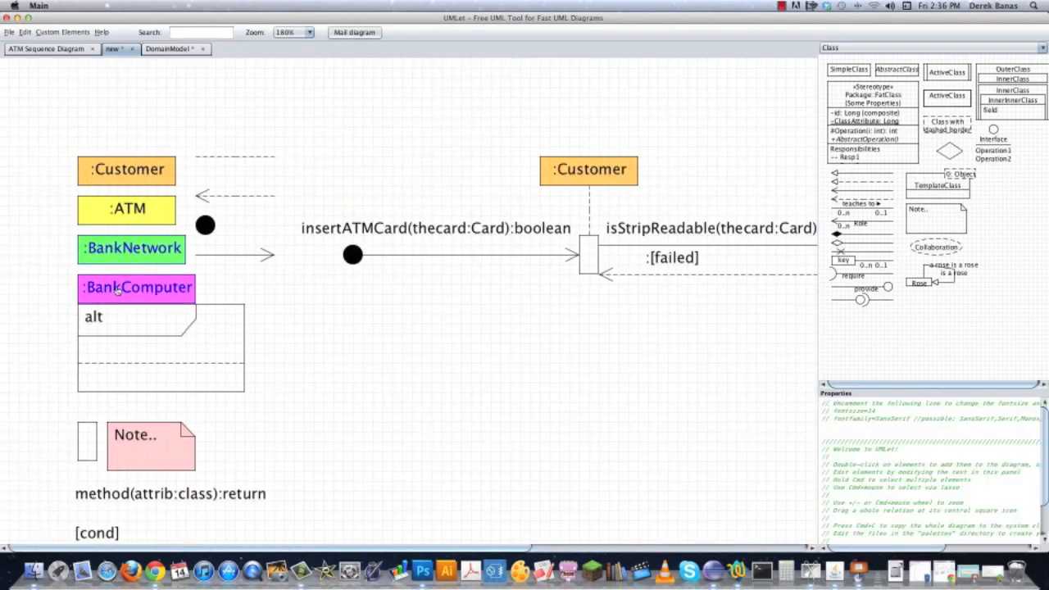
pyautogui.moveTo(592, 358); pyautogui.dragTo(51, 305)
pyautogui.moveTo(695, 425); pyautogui.dragTo(456, 445)
pyautogui.moveTo(59, 97); pyautogui.dragTo(541, 136)
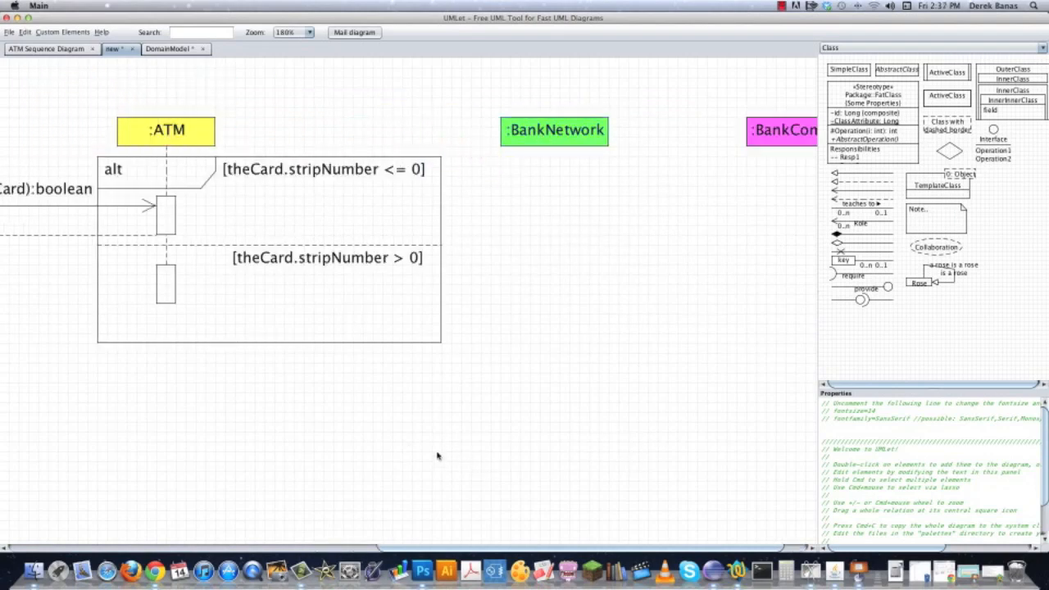
# Place a copy of the pink note above the alt frame, between the ATM and BankNetwork headers, and widen it.
pyautogui.moveTo(486, 437); pyautogui.dragTo(765, 411)
pyautogui.moveTo(290, 118); pyautogui.dragTo(645, 171)
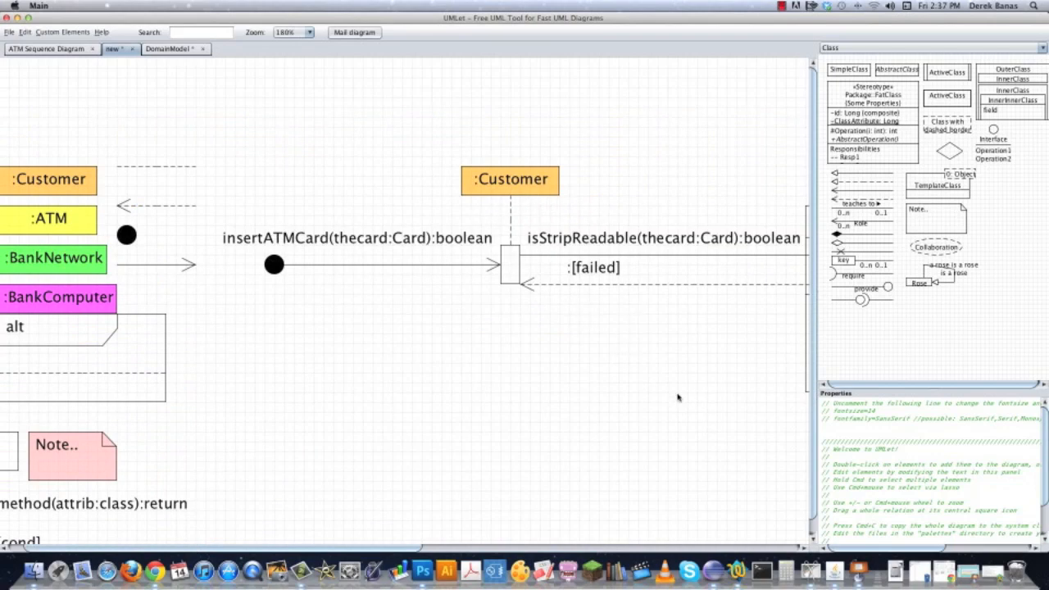
pyautogui.moveTo(606, 399); pyautogui.dragTo(777, 339)
pyautogui.doubleClick(154, 395)
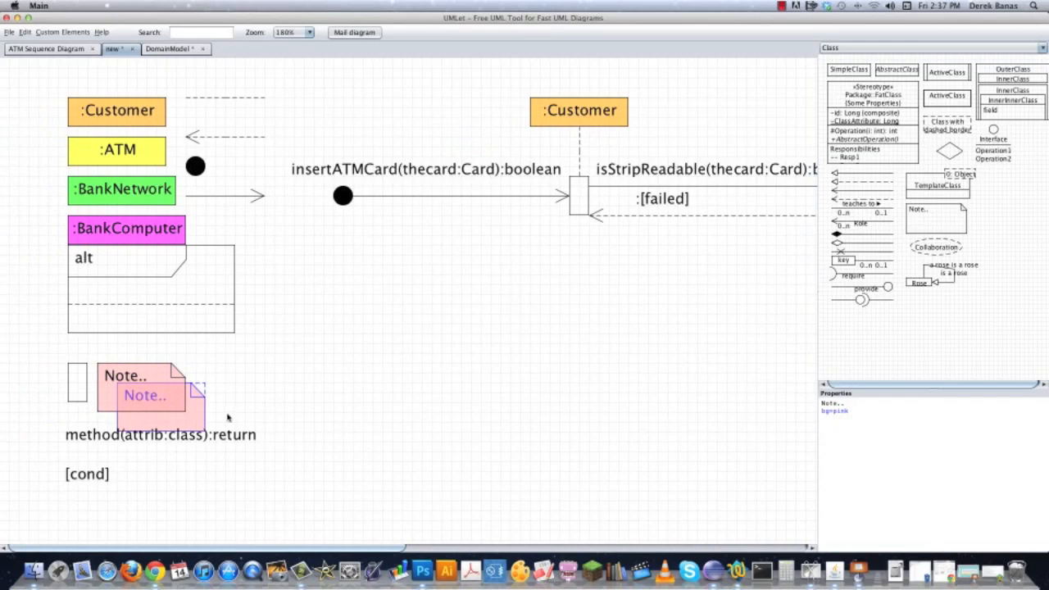
pyautogui.moveTo(200, 414); pyautogui.dragTo(663, 316)
pyautogui.moveTo(766, 321); pyautogui.dragTo(188, 352)
pyautogui.moveTo(33, 360); pyautogui.dragTo(608, 101)
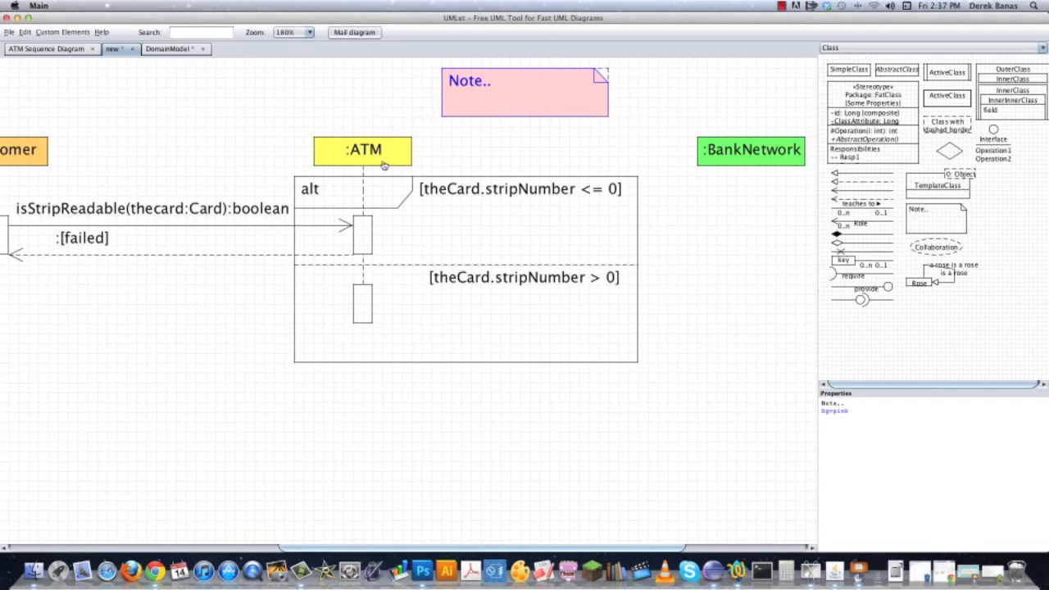
# Make the pink note read Holds and :Transaction on two lines, and link it to the ATM header with a dashed line.
pyautogui.tripleClick(849, 402)
pyautogui.write('Holds')
pyautogui.press('Return')
pyautogui.write(':tran')
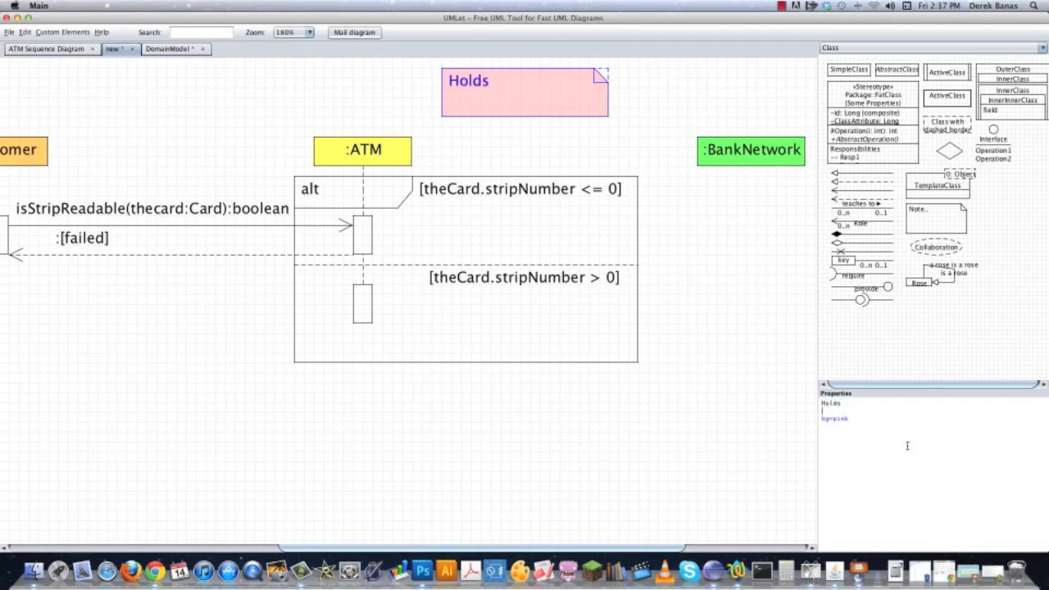
pyautogui.write('saction')
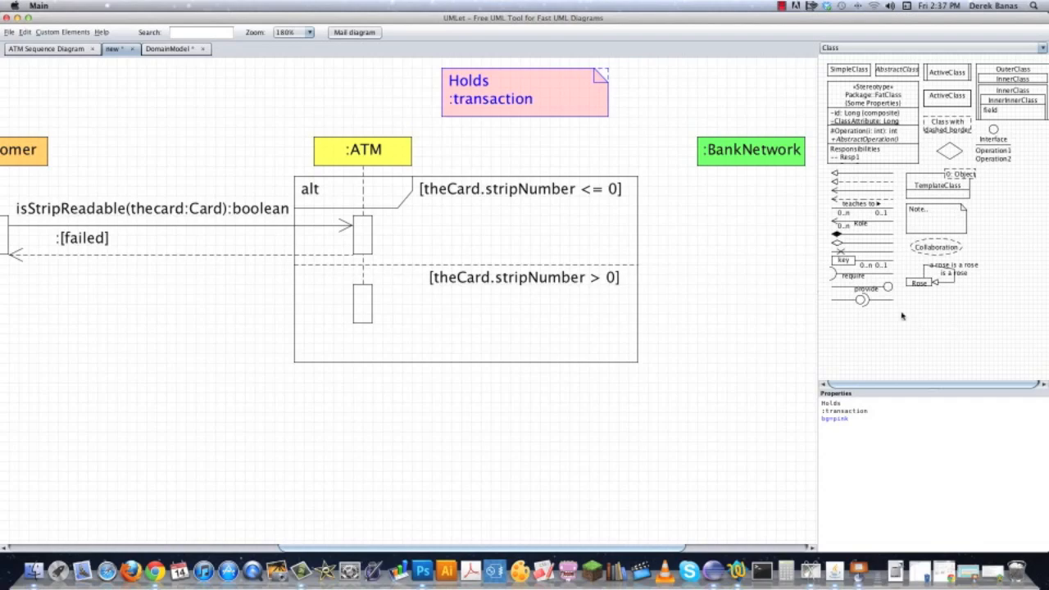
pyautogui.press('BackSpace')
pyautogui.write('T')
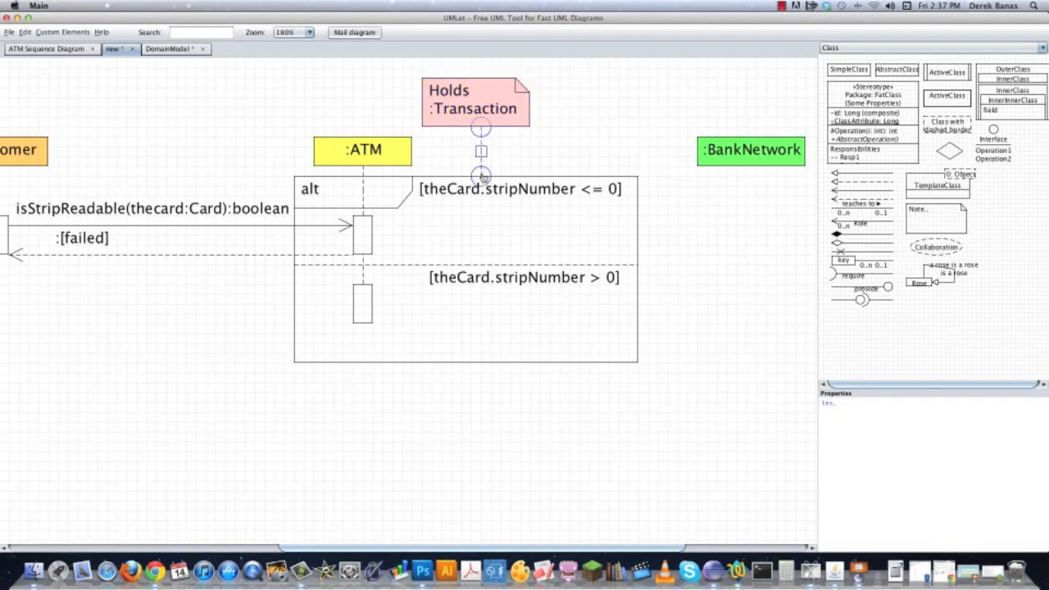
pyautogui.moveTo(481, 184); pyautogui.dragTo(416, 151)
pyautogui.click(617, 122)
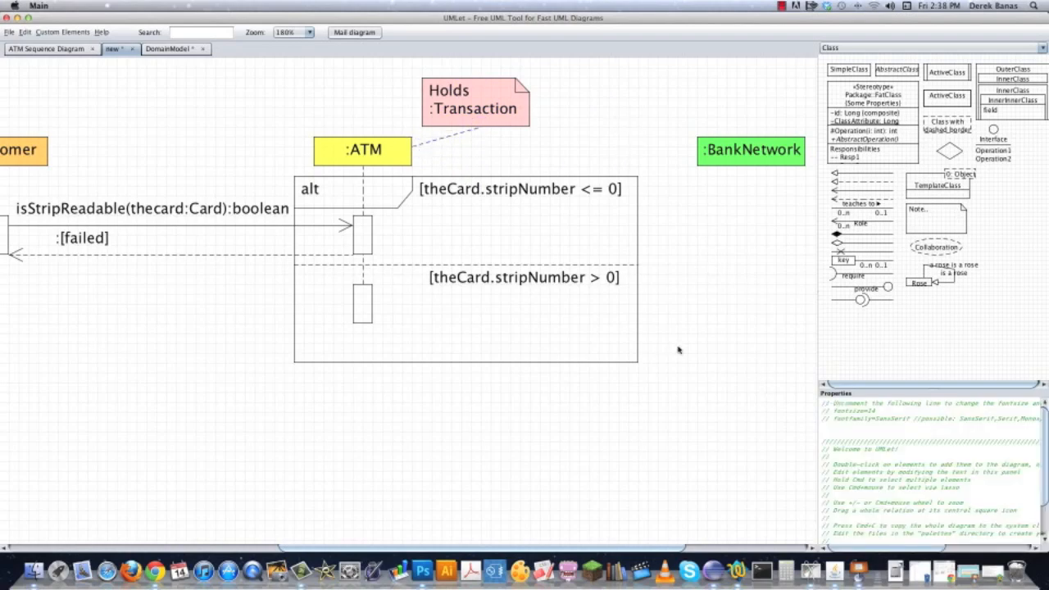
# Add a copy of the Holds :Transaction note beside it and change its text to "Change to what is a valid magnetic strip code".
pyautogui.click(502, 195)
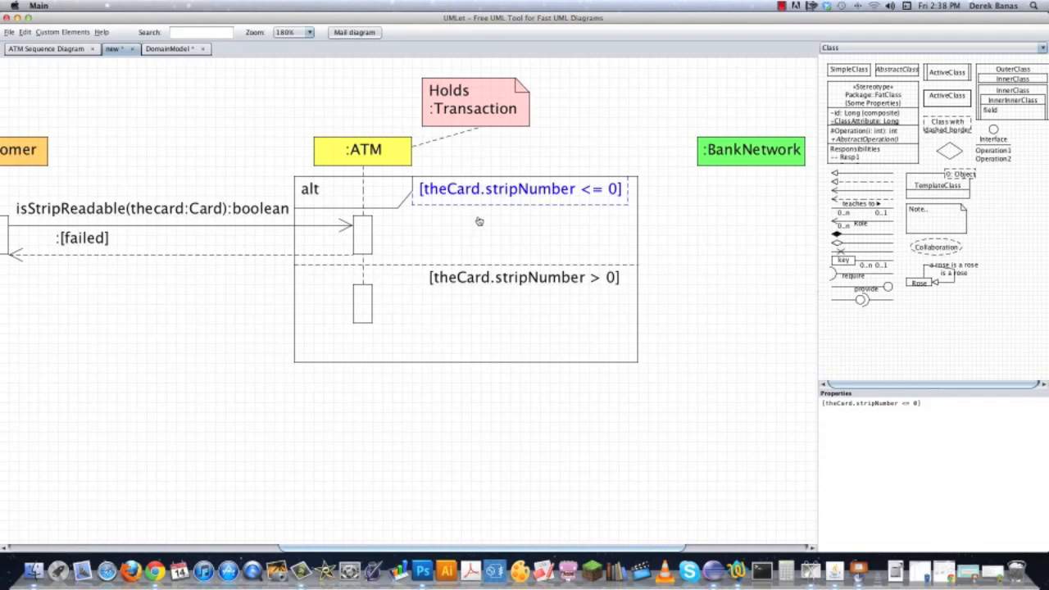
pyautogui.moveTo(684, 251); pyautogui.dragTo(612, 253)
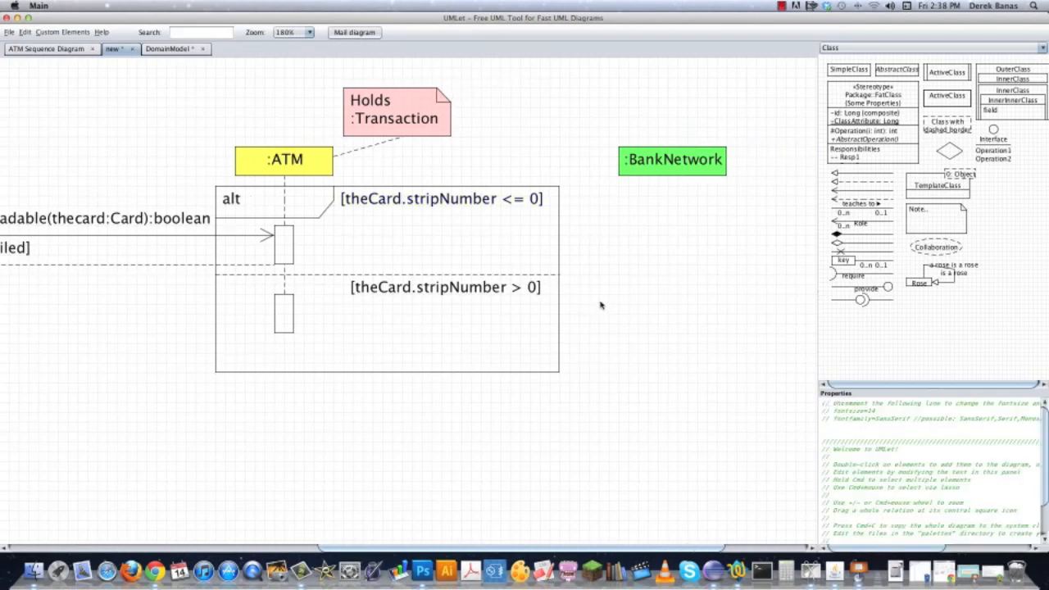
pyautogui.doubleClick(433, 126)
pyautogui.moveTo(450, 144); pyautogui.dragTo(573, 126)
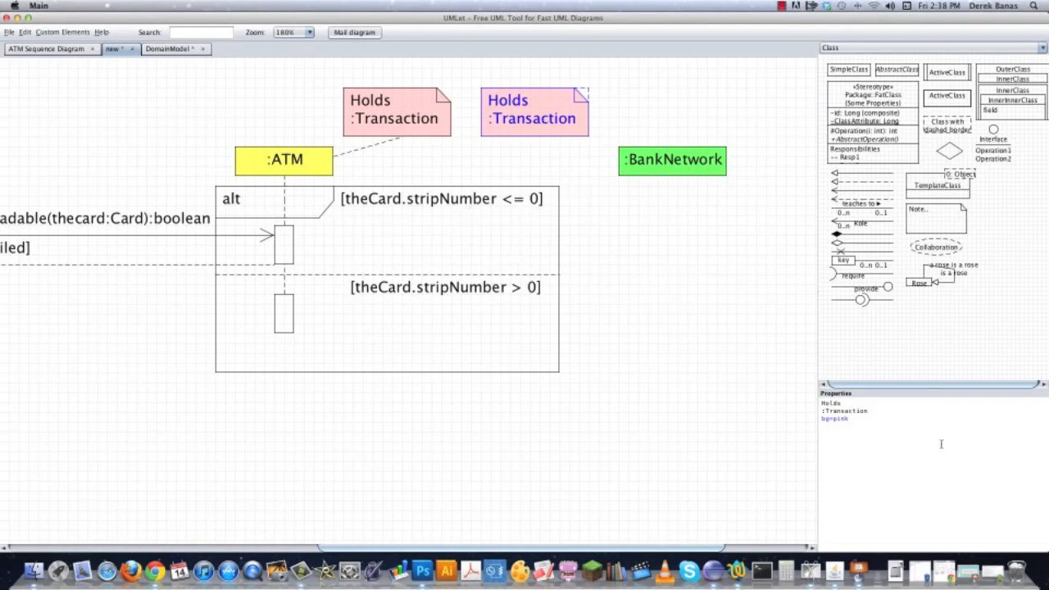
pyautogui.moveTo(884, 412); pyautogui.dragTo(805, 397)
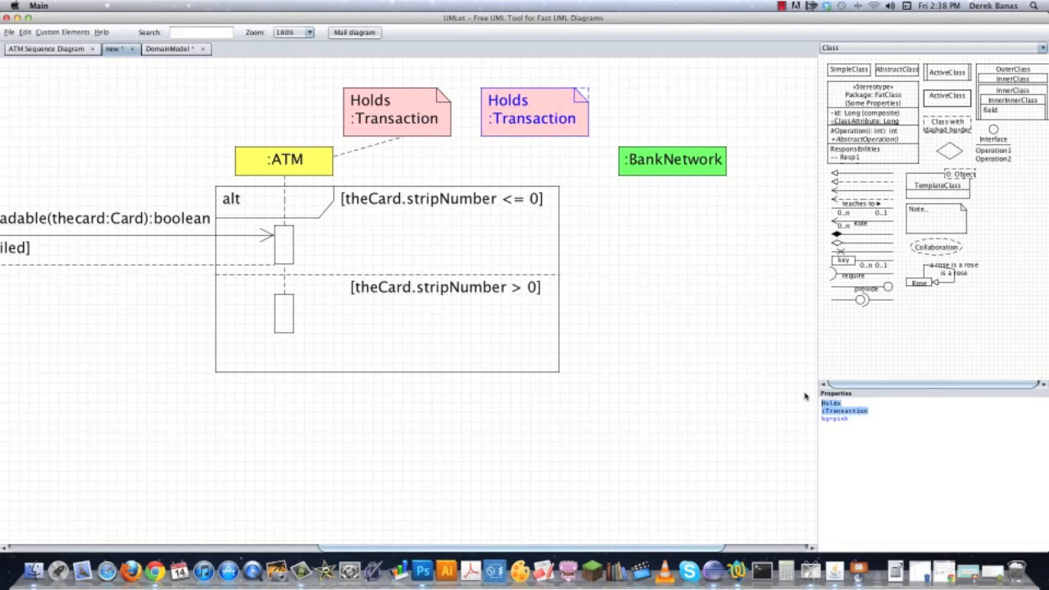
pyautogui.write('Change to what')
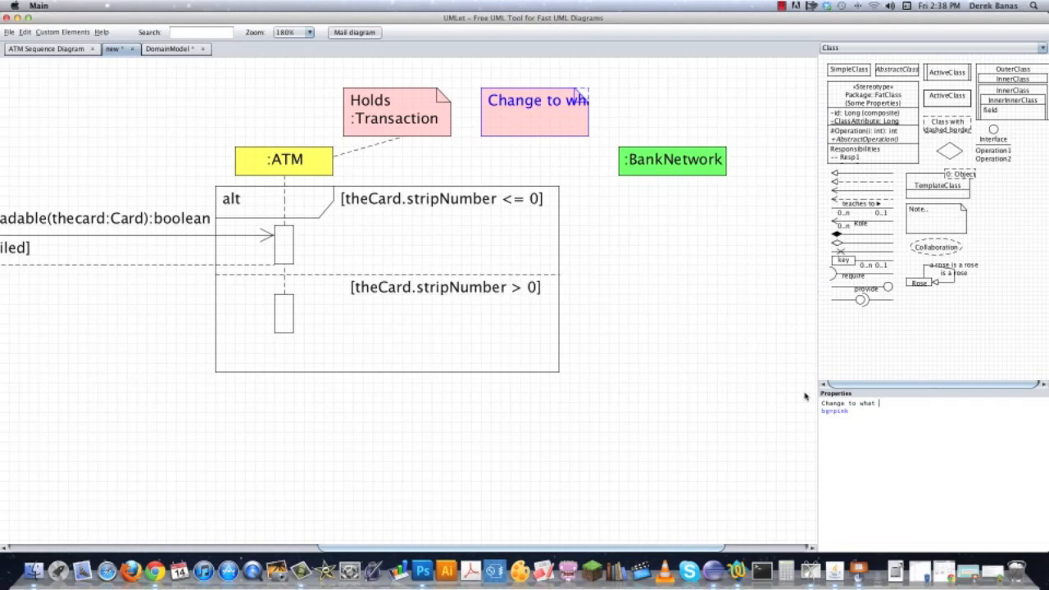
pyautogui.write(' is a valid')
pyautogui.press('Return')
pyautogui.write('magnetic strip code')
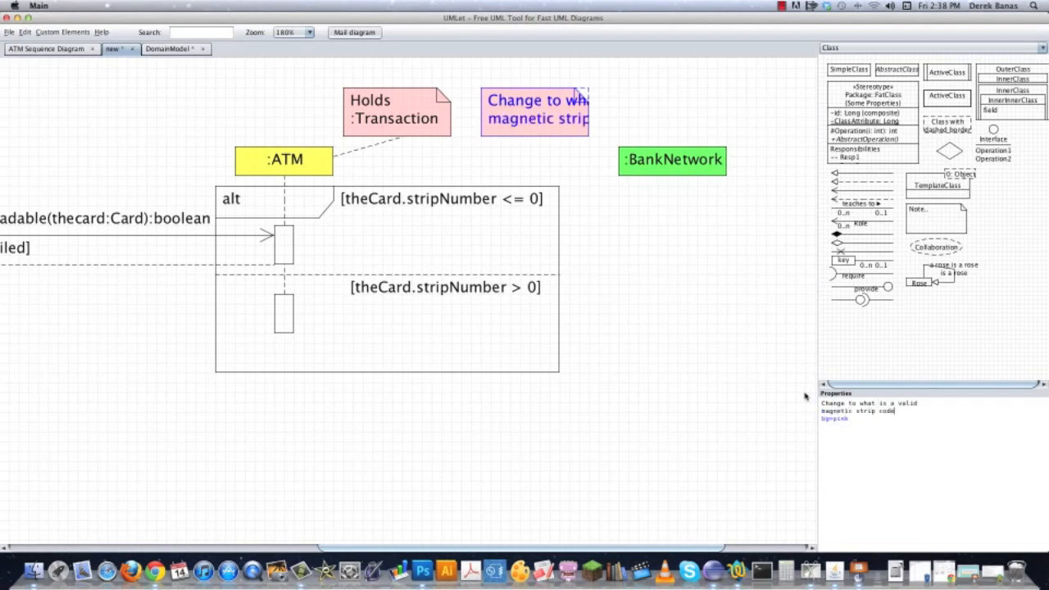
pyautogui.write(' in the future')
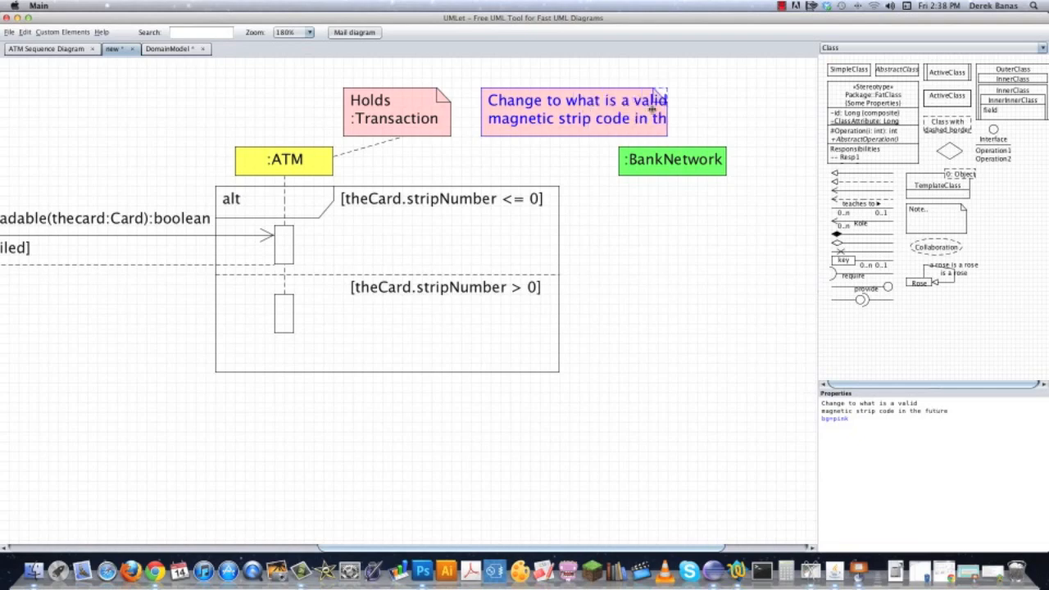
# Complete the second pink note with "code in the future", widen it, and link it to the first guard with a dashed line.
pyautogui.doubleClick(372, 146)
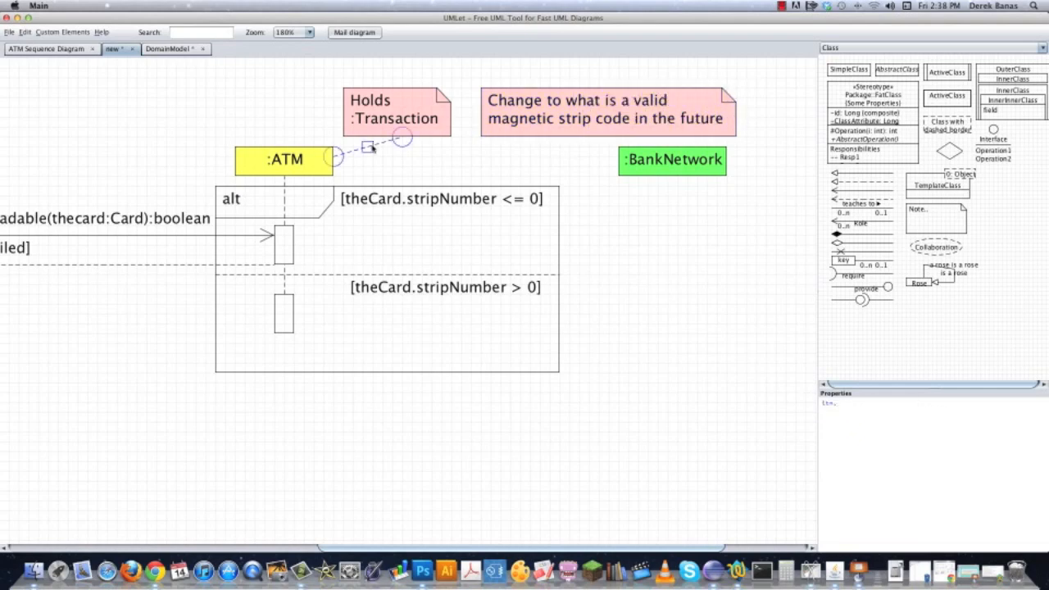
pyautogui.moveTo(385, 164); pyautogui.dragTo(568, 141)
pyautogui.click(454, 156)
pyautogui.click(534, 154)
# Add a solid message arrow from the ATM's lower activation bar toward the BankNetwork lifeline, and shift the bar and arrow slightly down.
pyautogui.moveTo(791, 290); pyautogui.dragTo(604, 287)
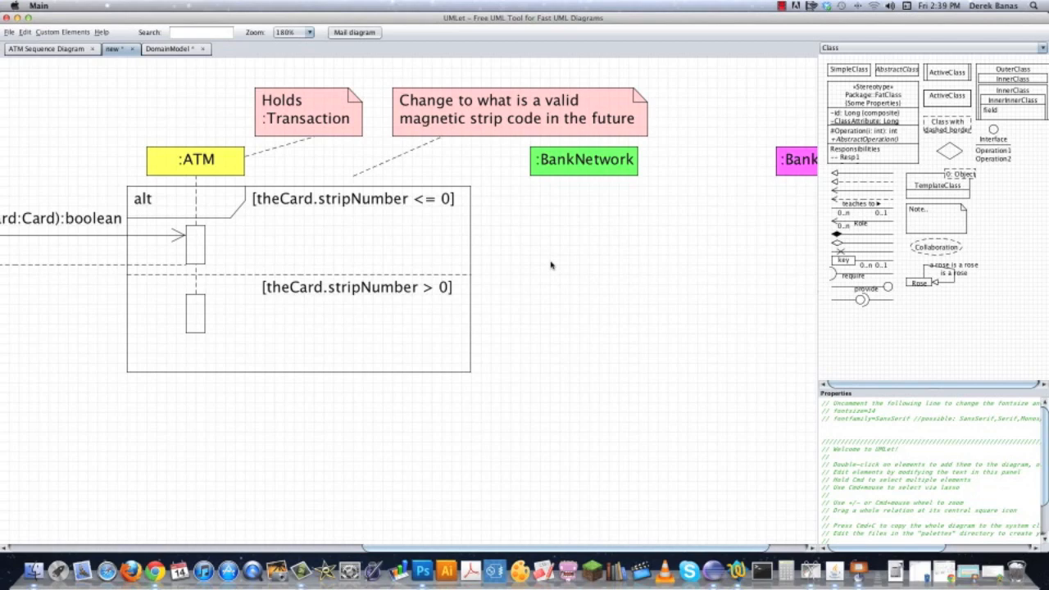
pyautogui.moveTo(628, 281); pyautogui.dragTo(665, 265)
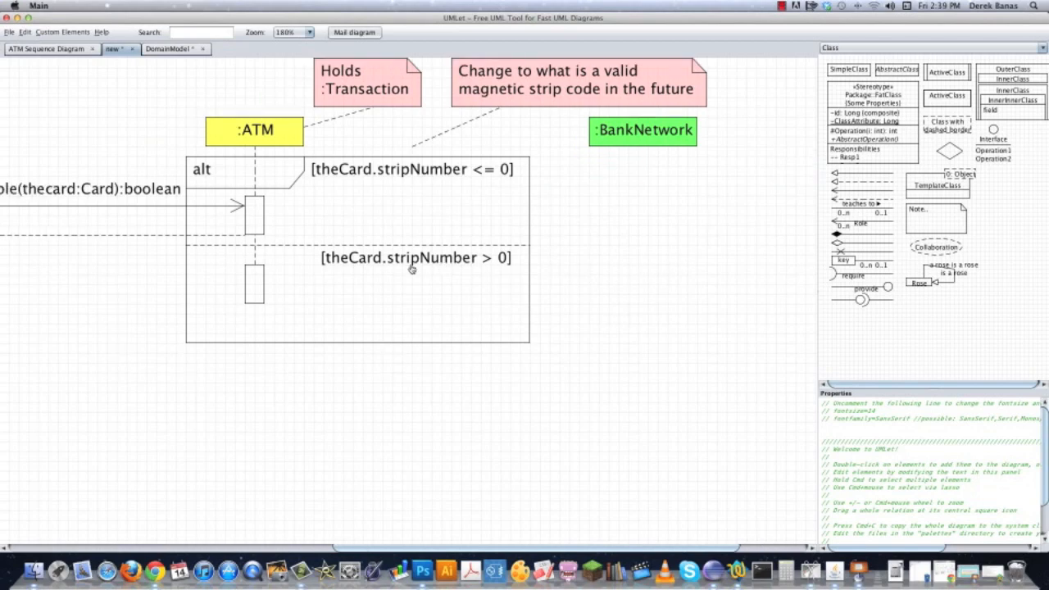
pyautogui.click(238, 235)
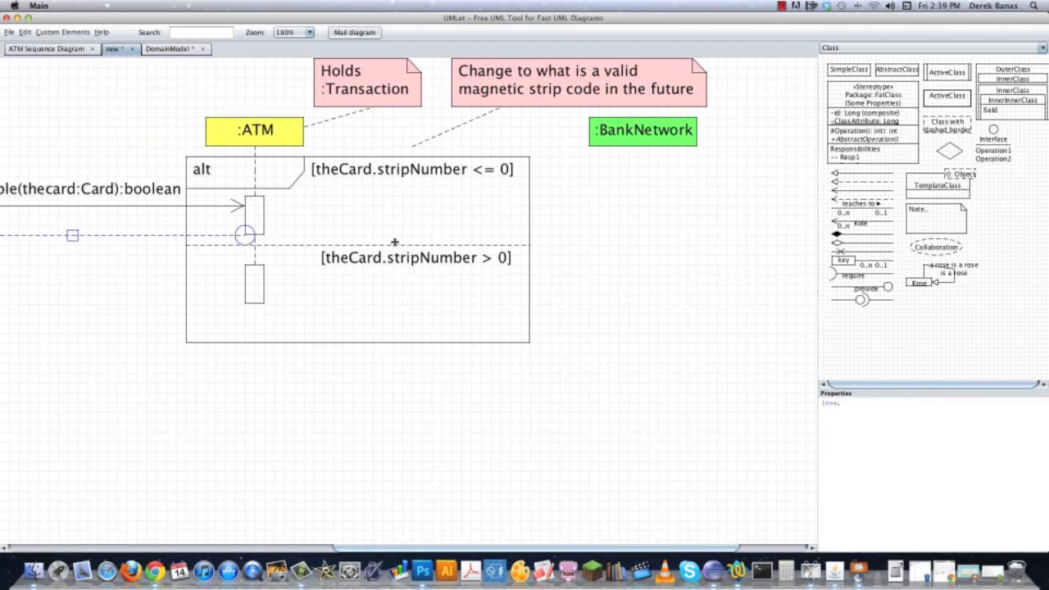
pyautogui.click(599, 269)
pyautogui.doubleClick(132, 214)
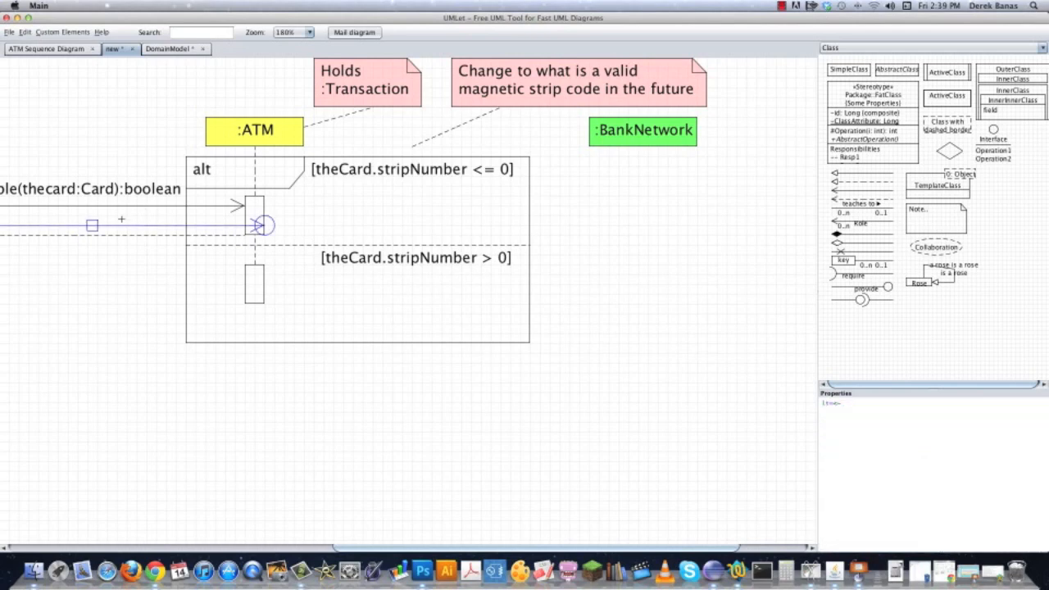
pyautogui.moveTo(95, 227); pyautogui.dragTo(437, 274)
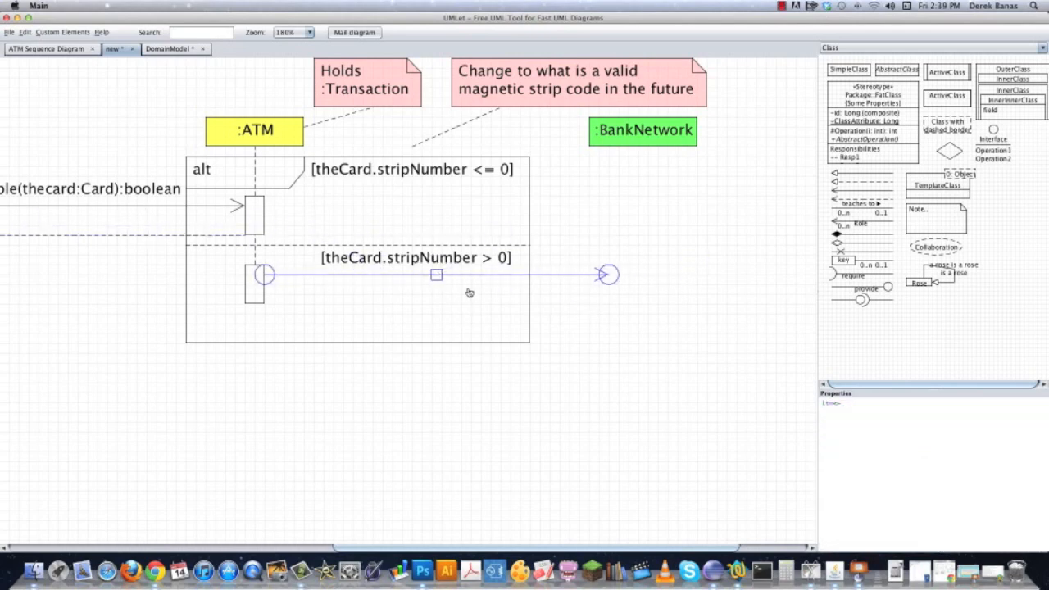
pyautogui.moveTo(253, 295); pyautogui.dragTo(252, 324)
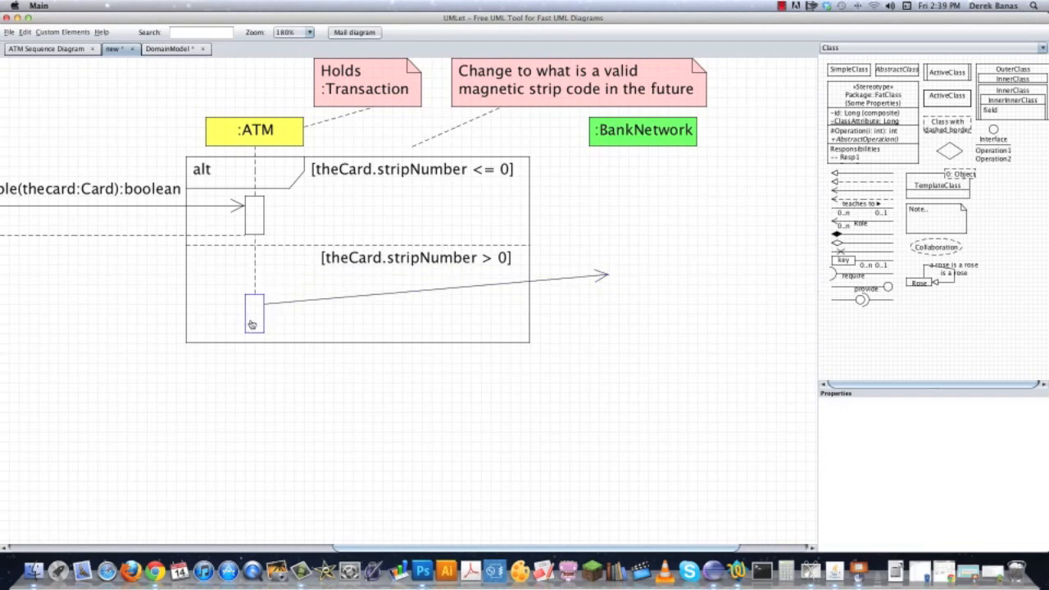
pyautogui.moveTo(607, 276); pyautogui.dragTo(618, 304)
pyautogui.click(677, 264)
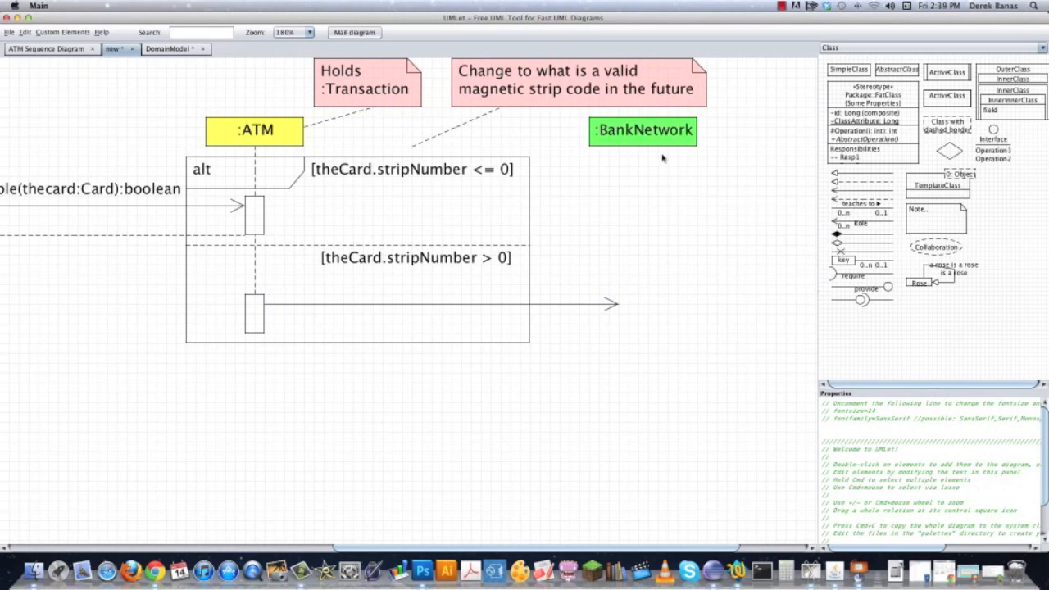
# Add a short dashed lifeline beneath the :BankNetwork header and an activation bar at the head of the message arrow.
pyautogui.moveTo(252, 168); pyautogui.dragTo(646, 168)
pyautogui.click(254, 308)
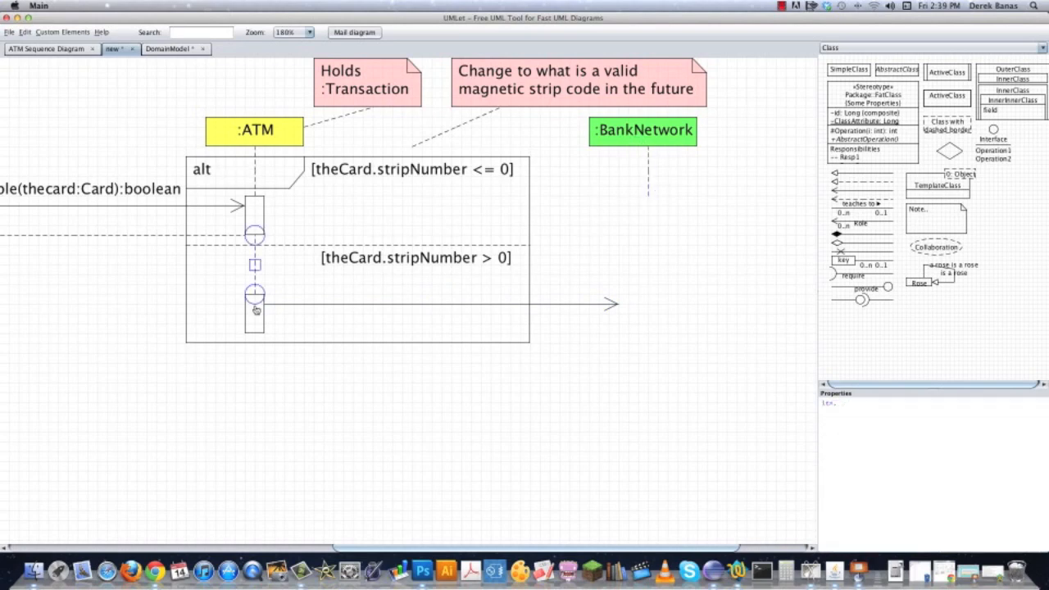
pyautogui.doubleClick(253, 328)
pyautogui.moveTo(278, 344); pyautogui.dragTo(652, 308)
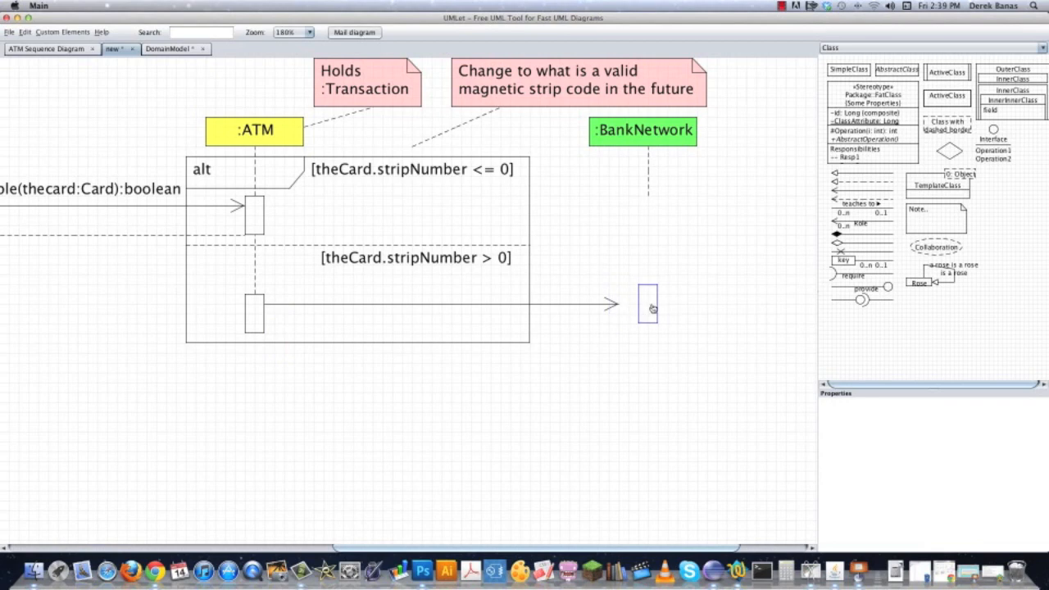
pyautogui.click(598, 357)
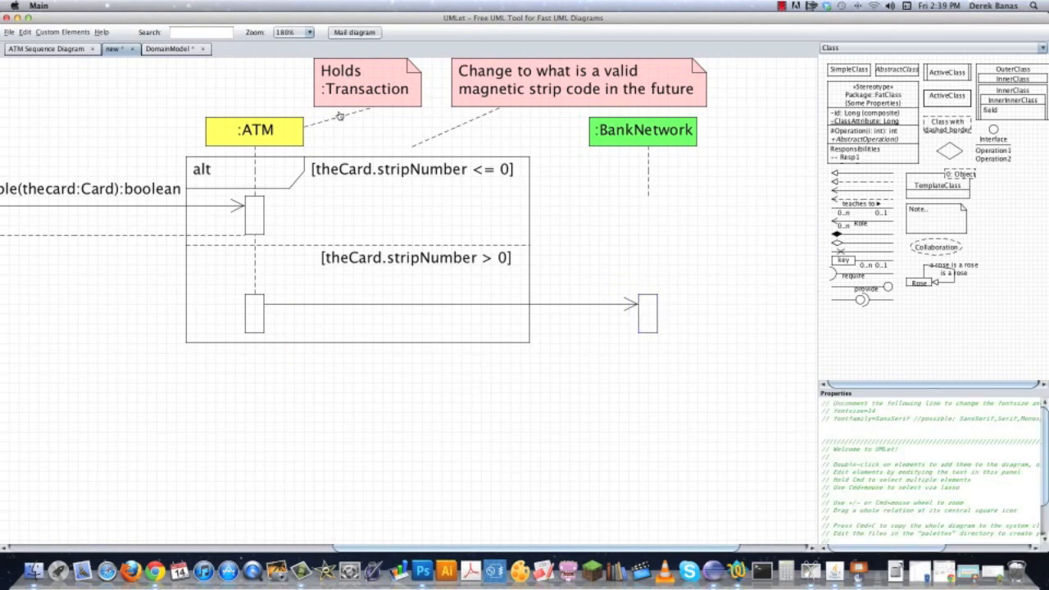
# Place a copy of the isStripReadable(thecard:Card):boolean label in the empty area below the alt frame.
pyautogui.doubleClick(102, 193)
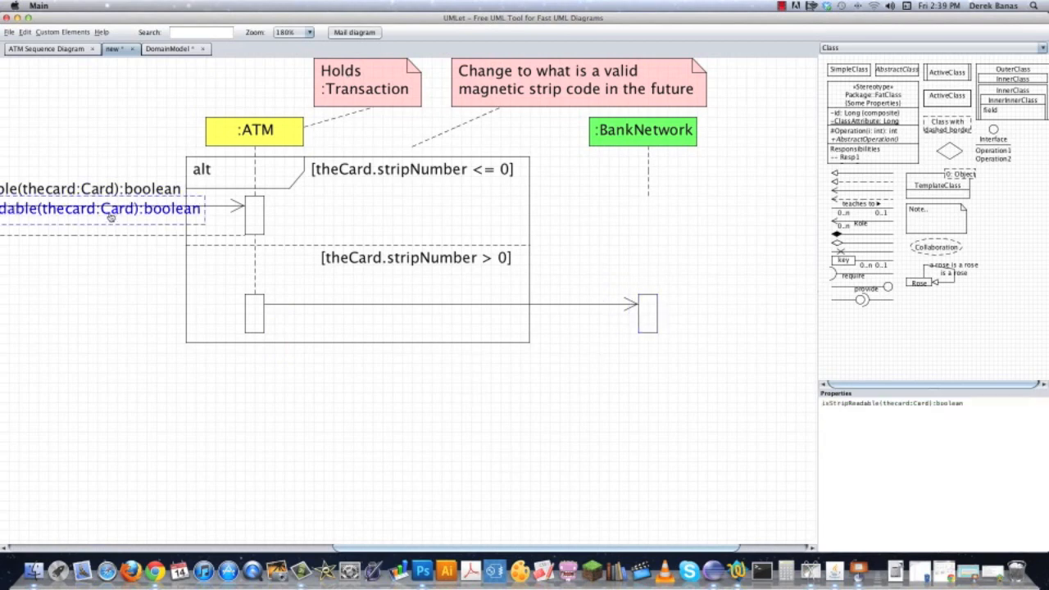
pyautogui.moveTo(111, 215); pyautogui.dragTo(466, 403)
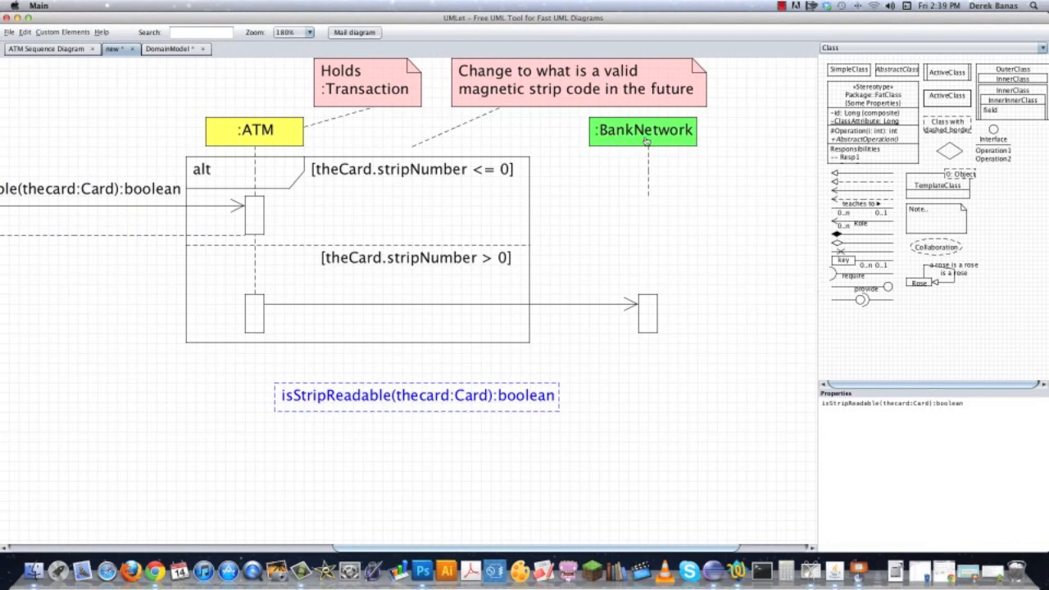
pyautogui.click(412, 220)
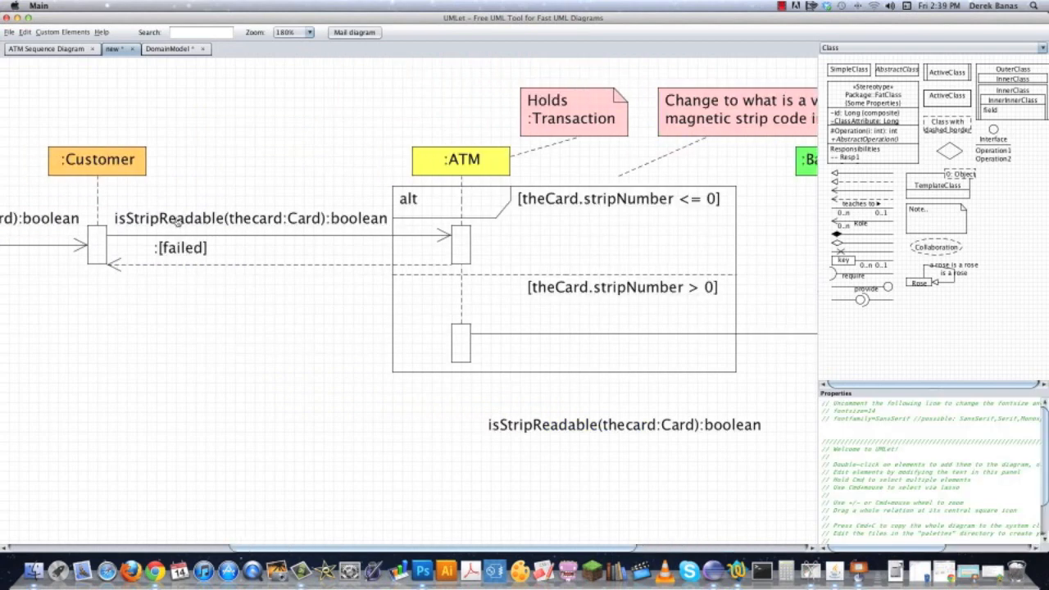
pyautogui.hscroll(5, 281, 355)
pyautogui.scroll(-1, 281, 356)
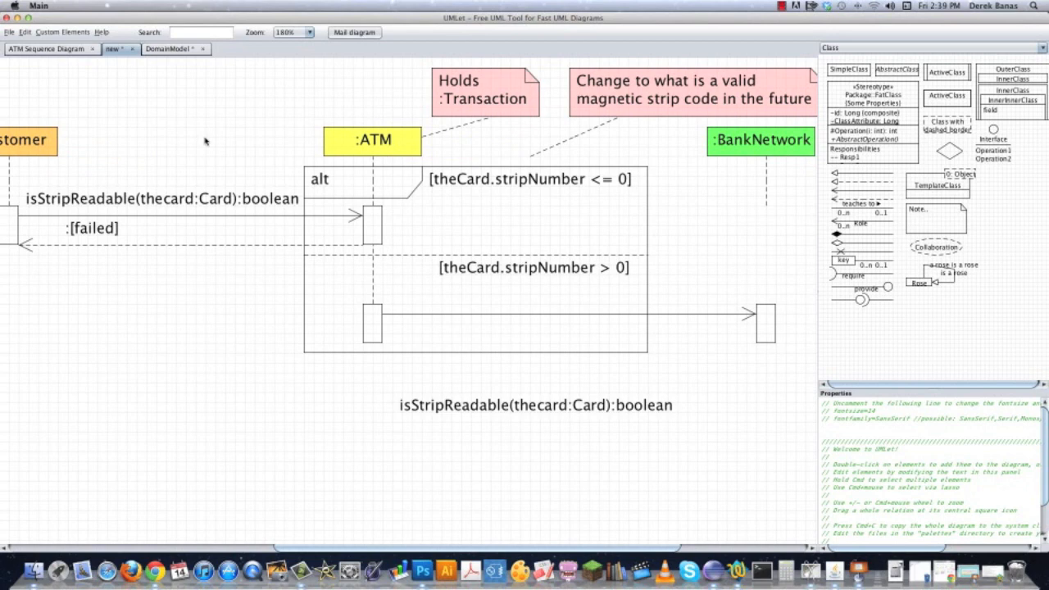
pyautogui.hscroll(5, 593, 137)
pyautogui.scroll(-1, 593, 137)
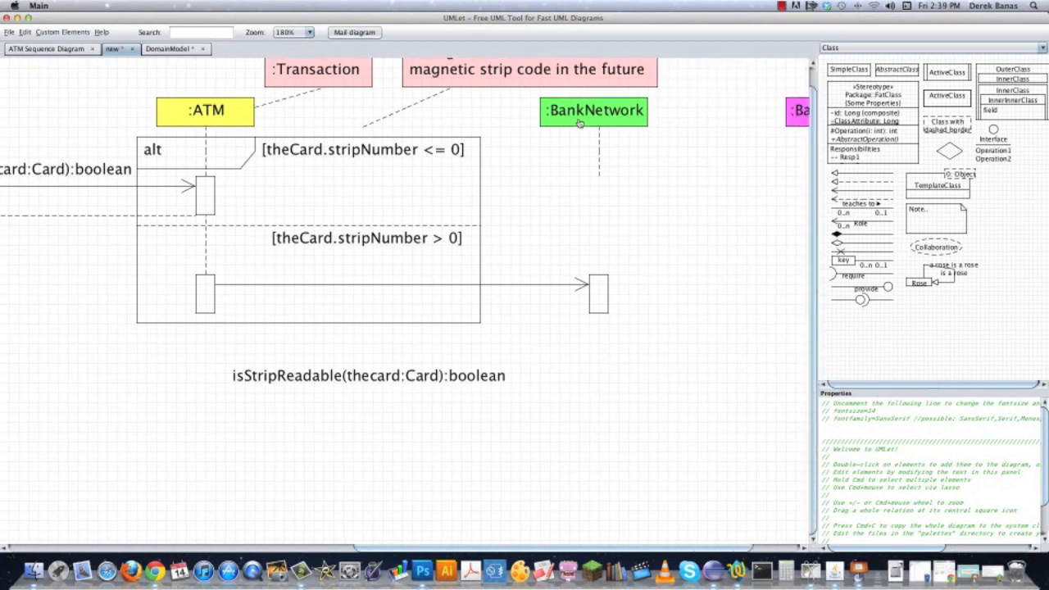
# Change the copied label to findBankAssociatedWithcard(thecard:Card):boolean, widen it, and place it above the ATM-to-BankNetwork arrow.
pyautogui.click(314, 383)
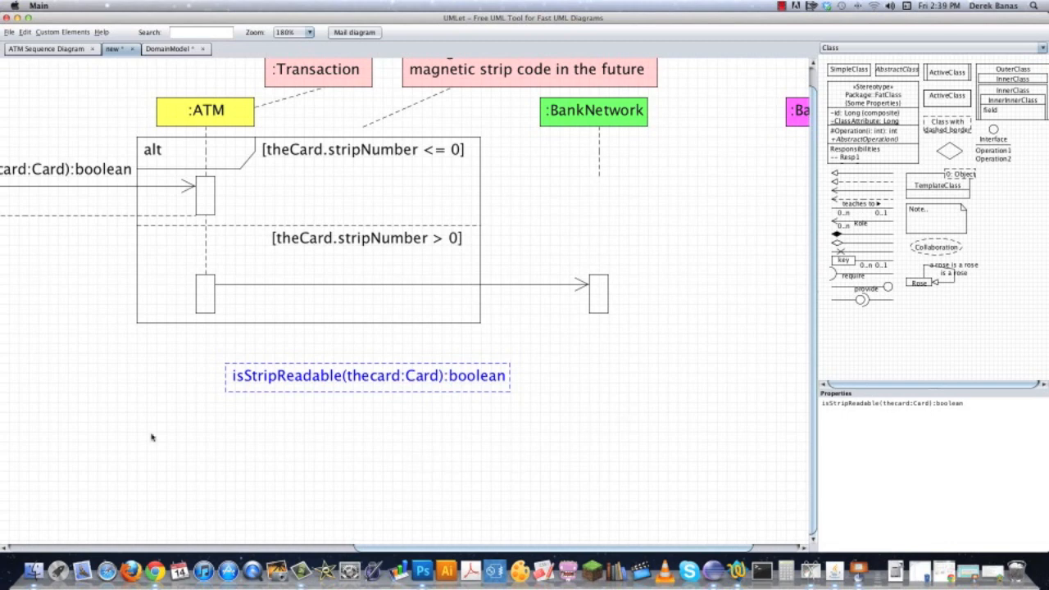
pyautogui.moveTo(880, 403); pyautogui.dragTo(765, 402)
pyautogui.write('findBankAssociat')
pyautogui.write('edWithcard')
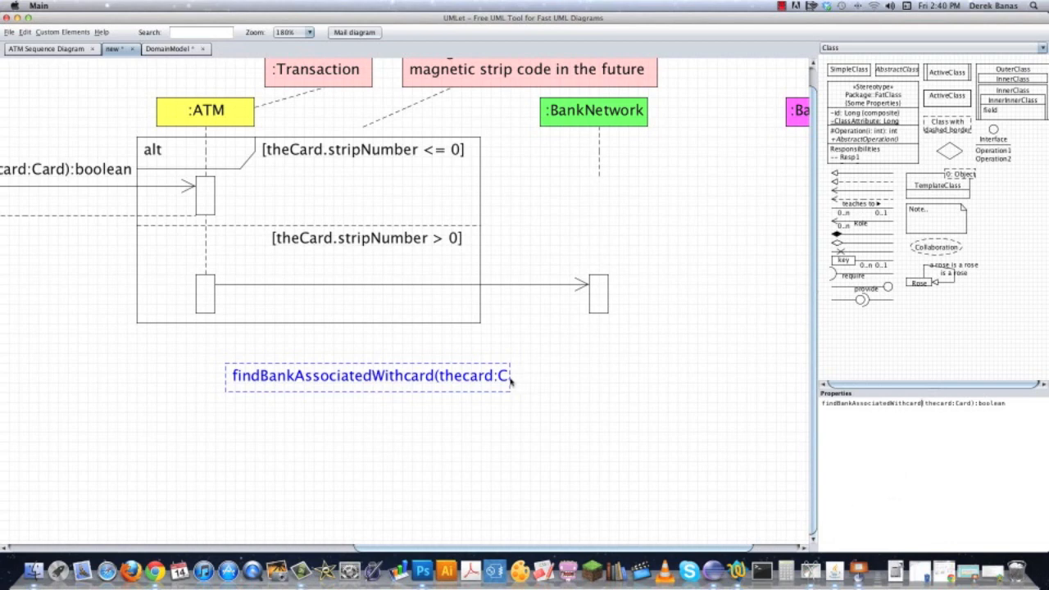
pyautogui.moveTo(510, 382); pyautogui.dragTo(609, 382)
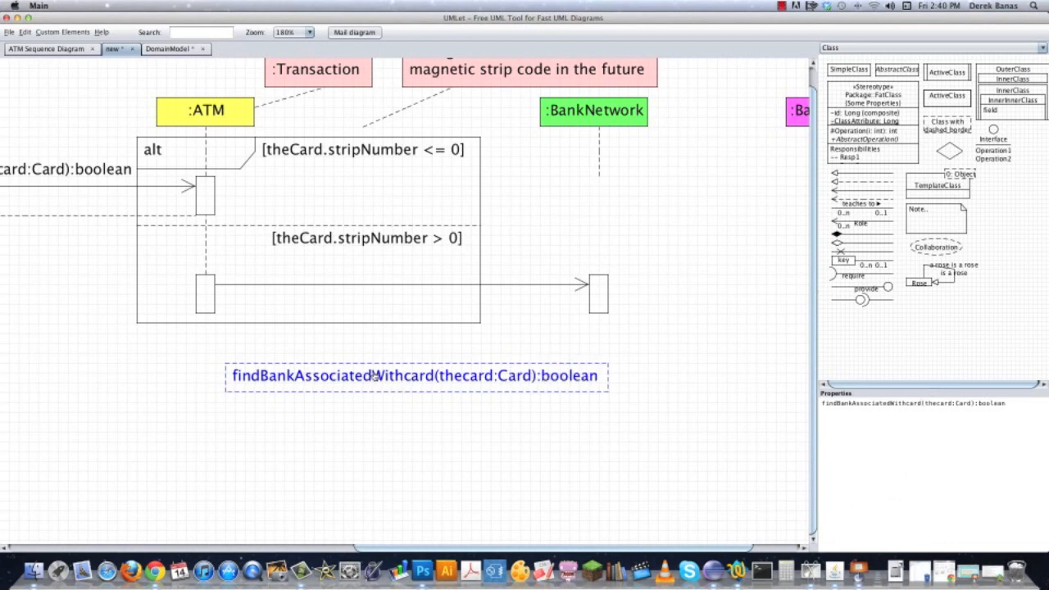
pyautogui.moveTo(373, 376); pyautogui.dragTo(360, 277)
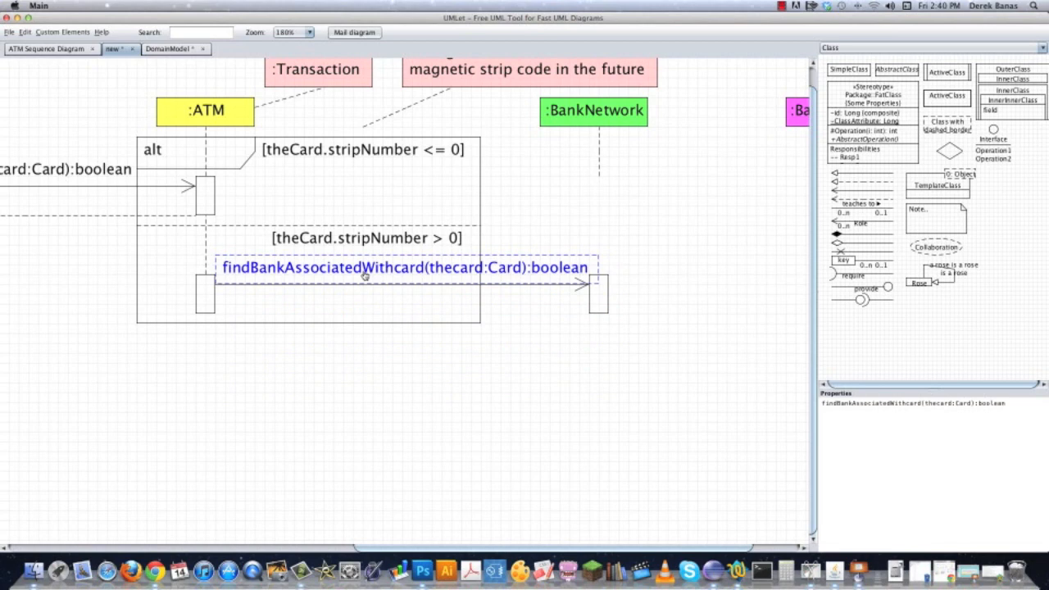
pyautogui.click(527, 452)
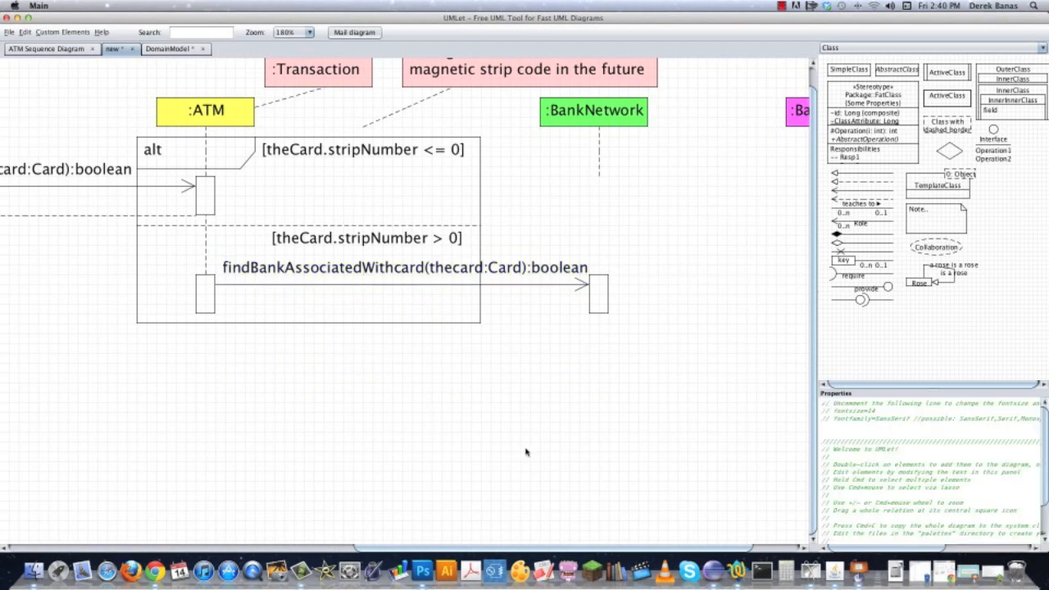
# Capitalize the word Card in the method name so the message label reads findBankAssociatedWithCard(thecard:Card):boolean.
pyautogui.click(601, 177)
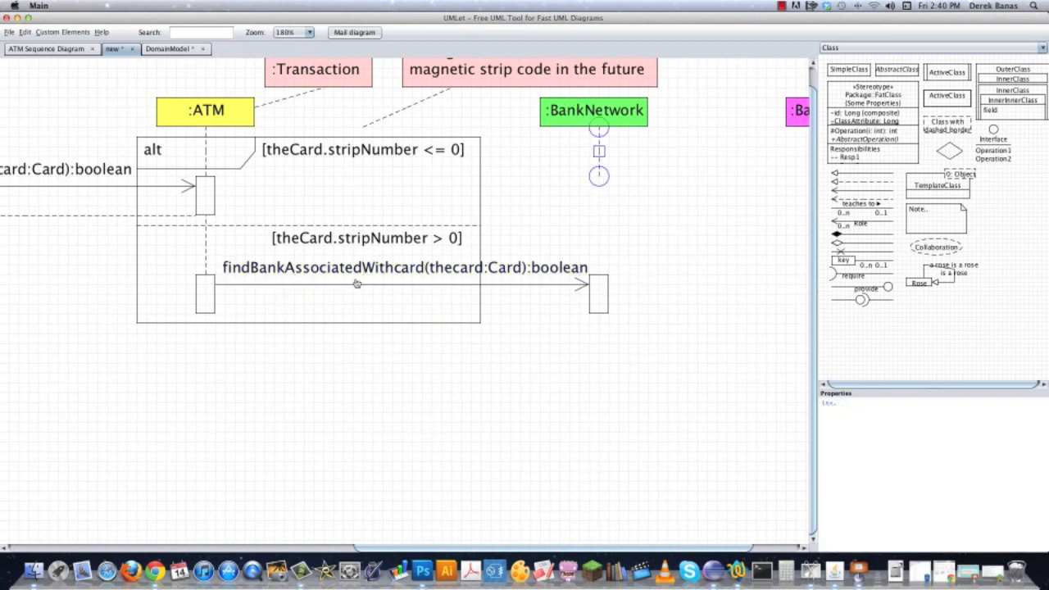
pyautogui.click(592, 117)
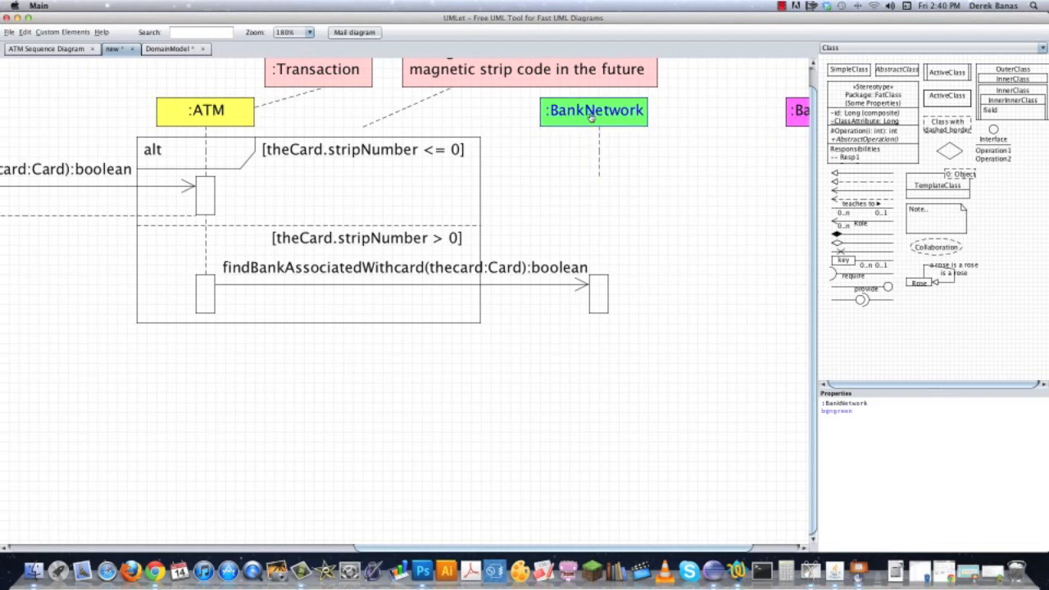
pyautogui.click(408, 271)
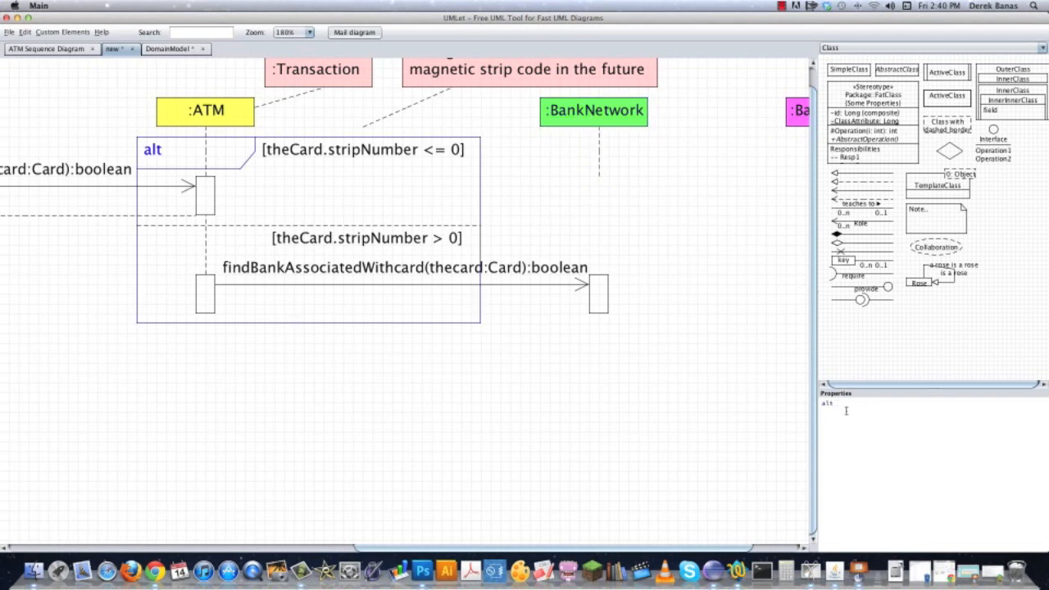
pyautogui.click(536, 272)
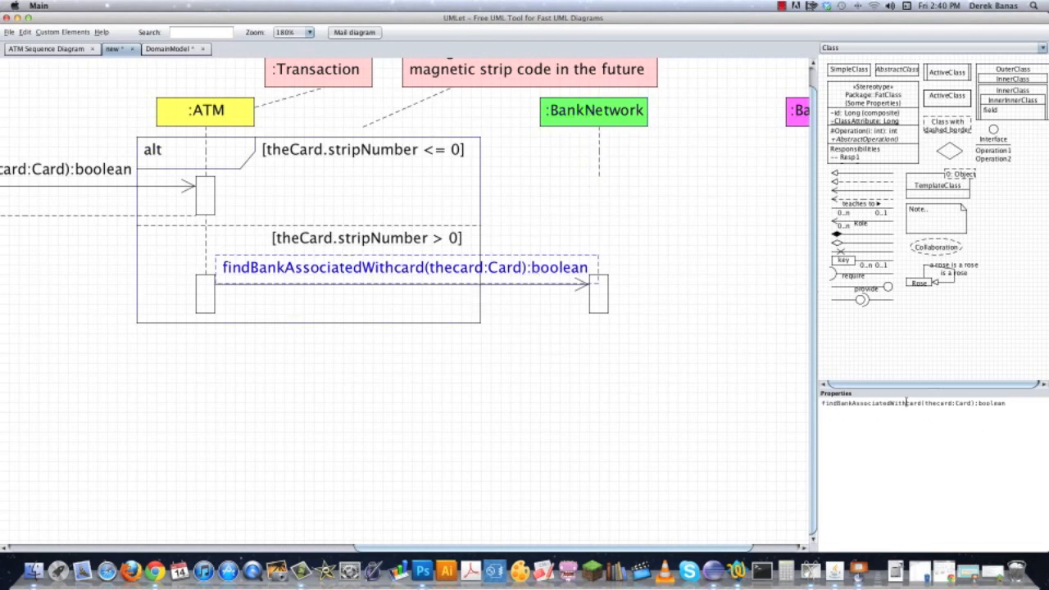
pyautogui.write('C')
pyautogui.click(571, 299)
pyautogui.click(551, 271)
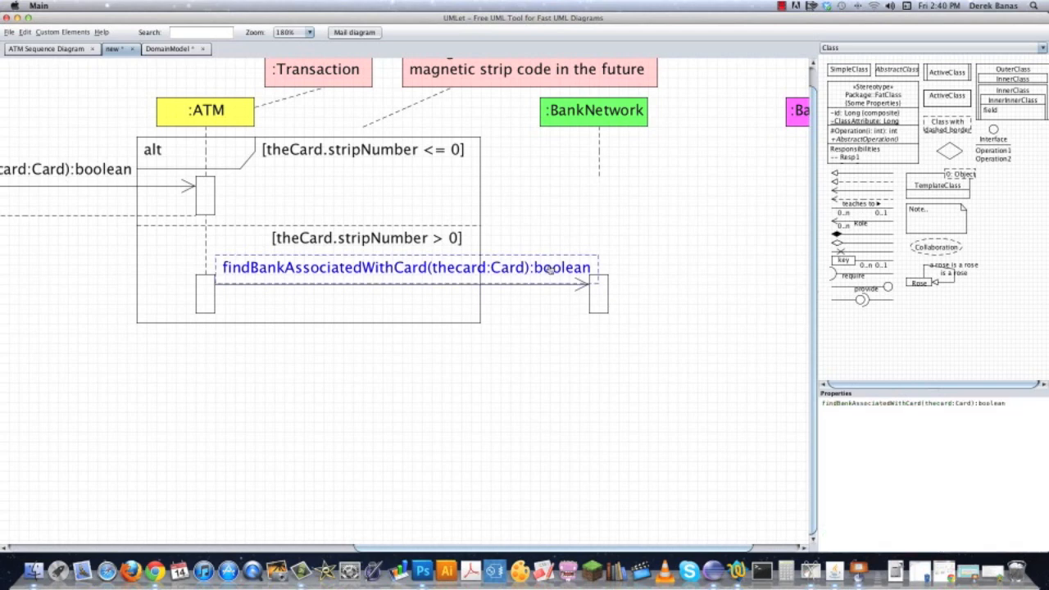
# Raise the findBankAssociatedWithCard label clear of its arrow and realign the arrow between the ATM and BankNetwork activation bars.
pyautogui.click(649, 321)
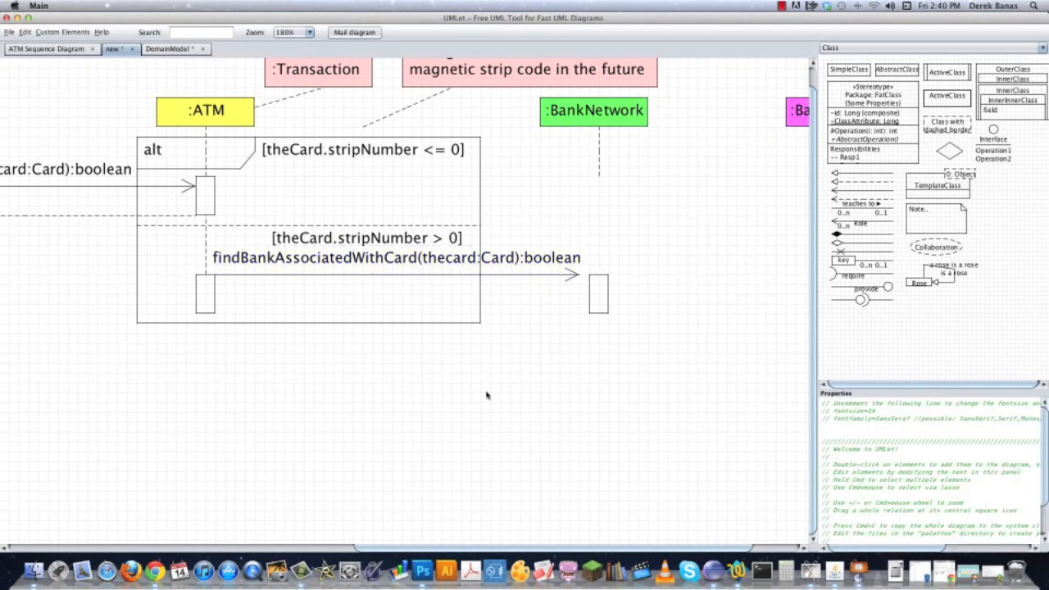
pyautogui.moveTo(413, 274); pyautogui.dragTo(392, 283)
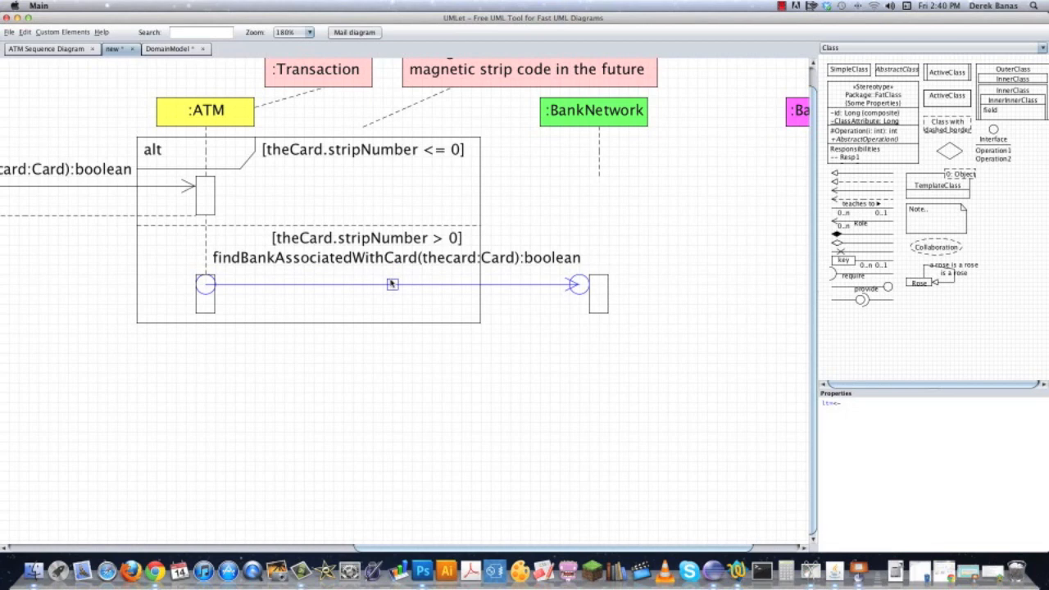
pyautogui.press('Right')
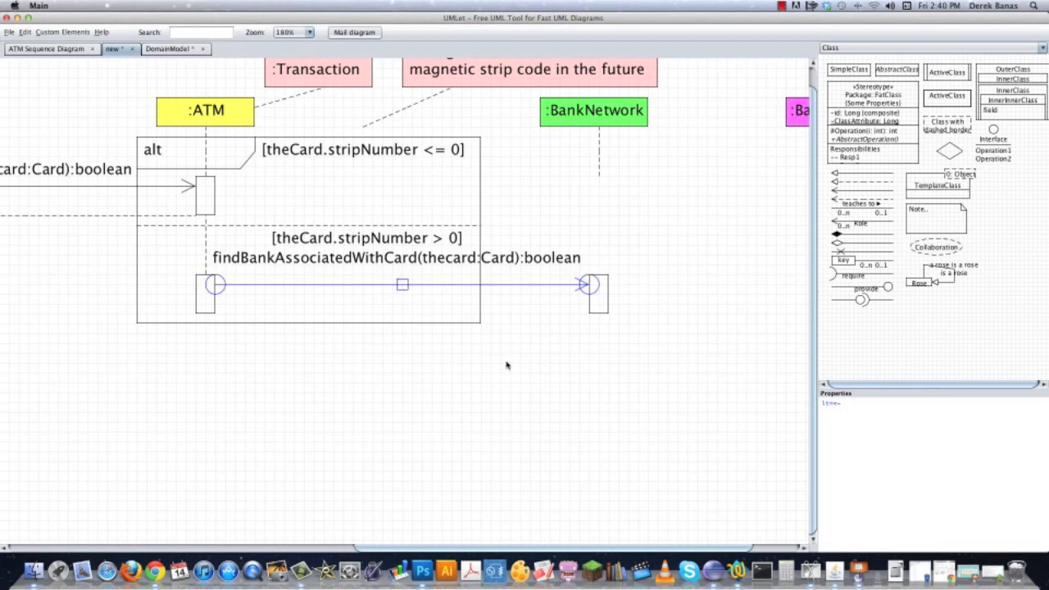
pyautogui.click(498, 376)
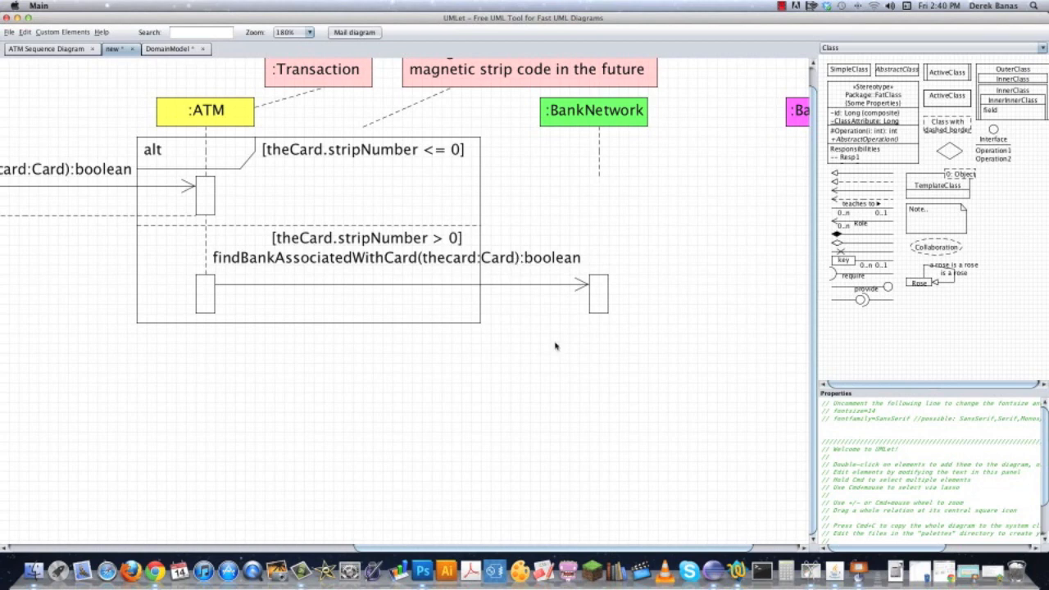
# Extend the dashed BankNetwork lifeline down to the top of its activation bar.
pyautogui.click(599, 175)
pyautogui.moveTo(599, 175); pyautogui.dragTo(599, 273)
pyautogui.click(658, 260)
pyautogui.click(314, 268)
pyautogui.click(526, 263)
pyautogui.click(612, 120)
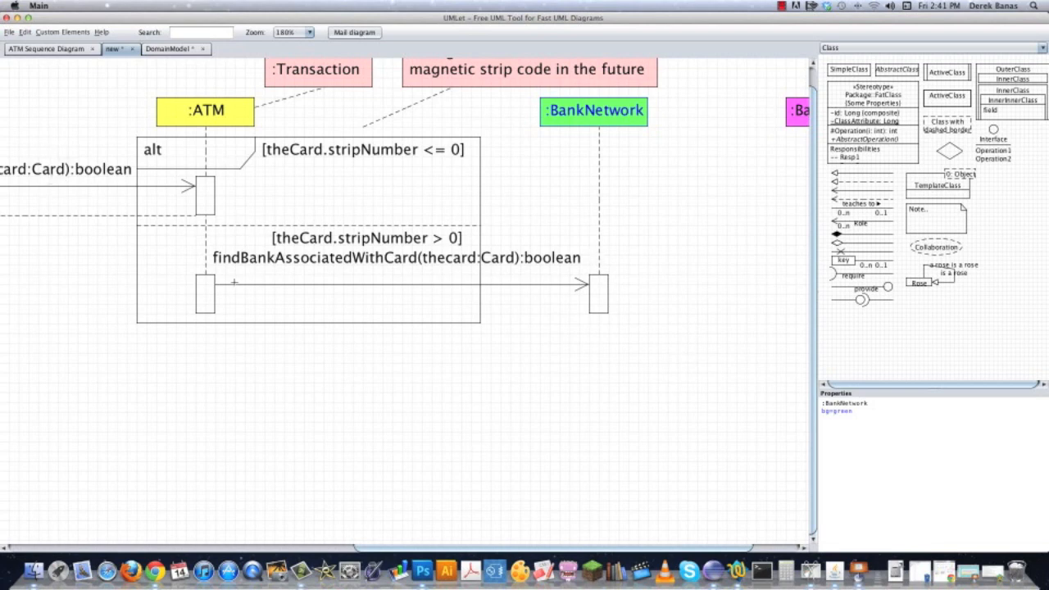
# Extend the alt frame downward and place a copy of it around the BankNetwork activation bar.
pyautogui.moveTo(234, 323); pyautogui.dragTo(237, 380)
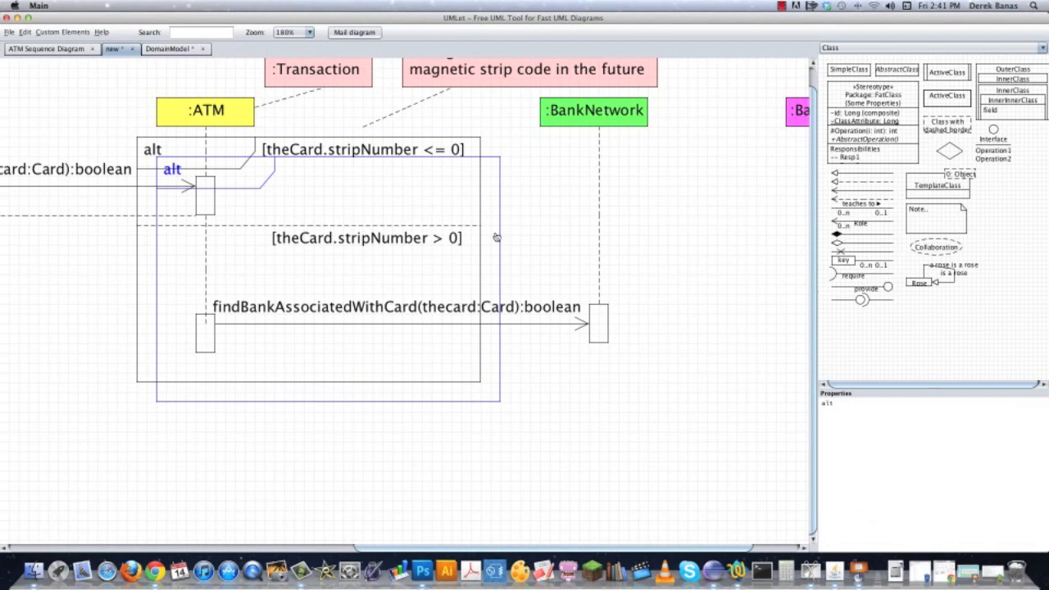
pyautogui.moveTo(496, 237); pyautogui.dragTo(621, 304)
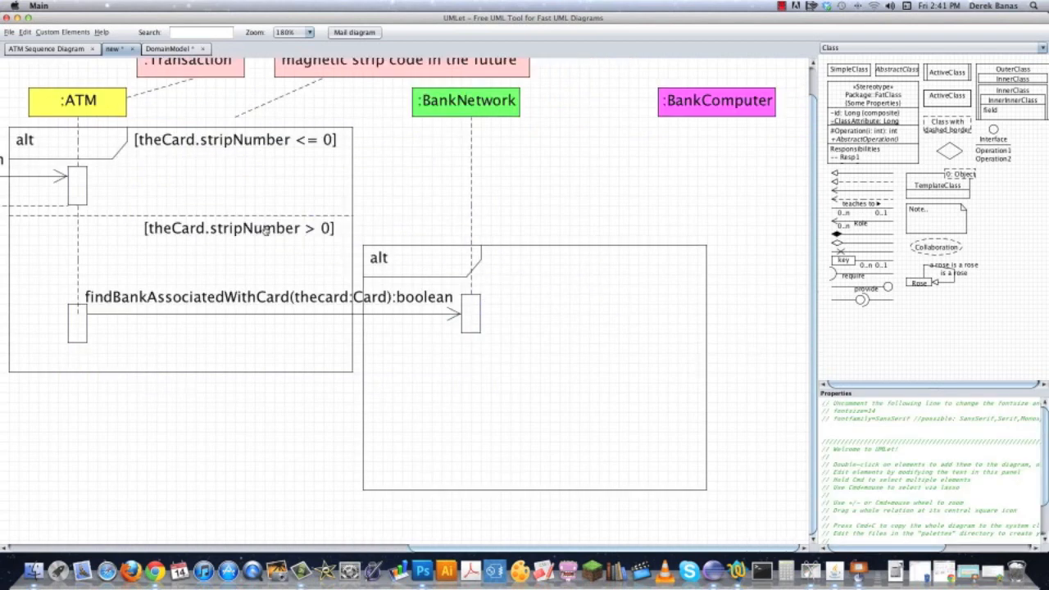
# Place a copy of the second guard in the new alt frame's header and change it to [theCard.bankID not valid].
pyautogui.click(264, 228)
pyautogui.press('super+c')
pyautogui.press('super+v')
pyautogui.moveTo(270, 246); pyautogui.dragTo(600, 260)
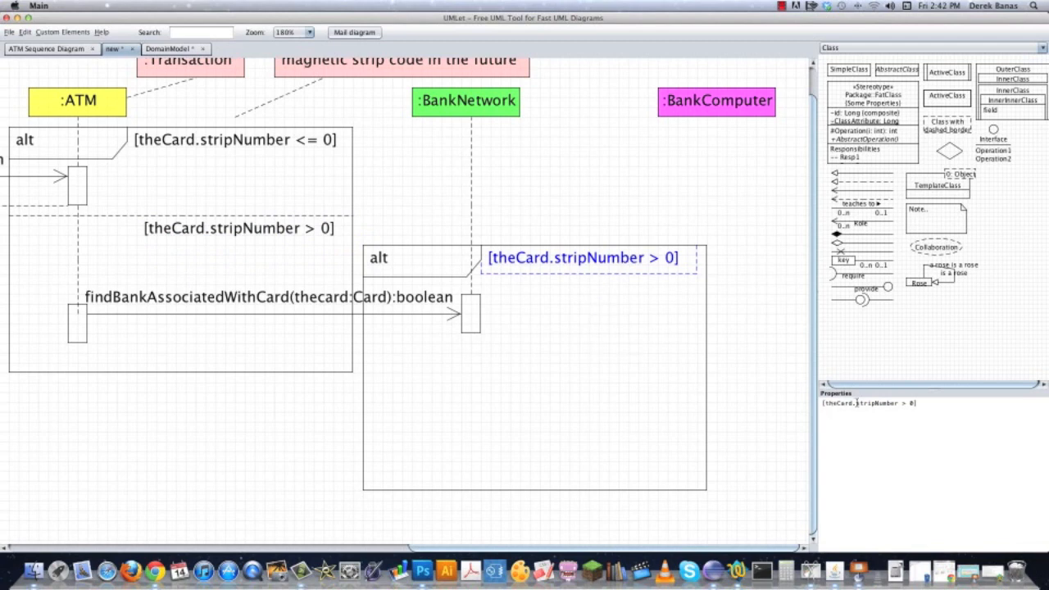
pyautogui.moveTo(857, 403); pyautogui.dragTo(910, 402)
pyautogui.write('bankID not')
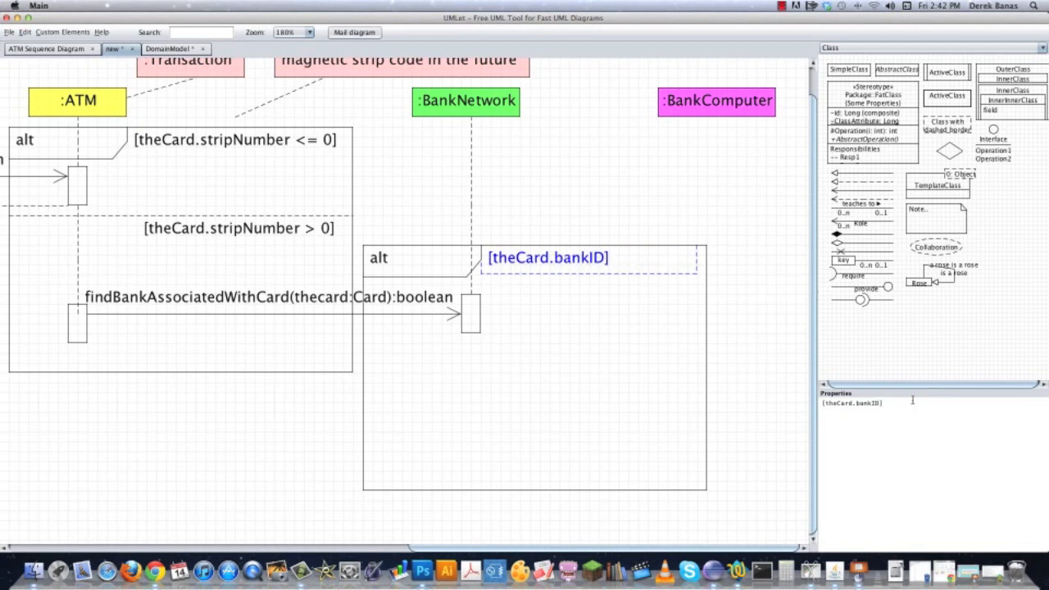
pyautogui.write(' valid')
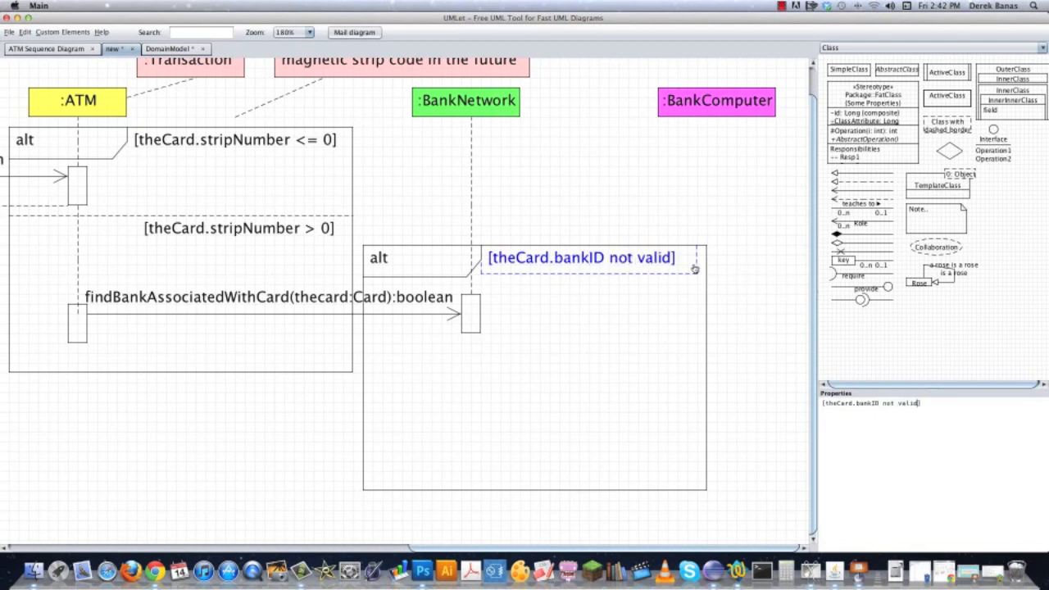
# Narrow the new guard's box to fit its text and place a copy of the dashed divider across the second alt frame.
pyautogui.moveTo(692, 258); pyautogui.dragTo(685, 258)
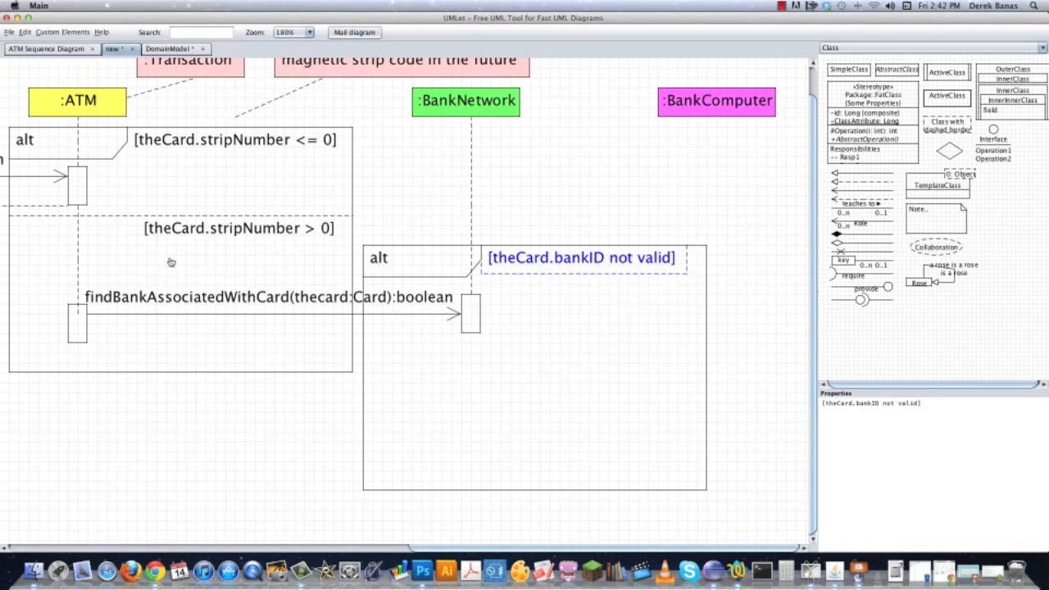
pyautogui.click(214, 216)
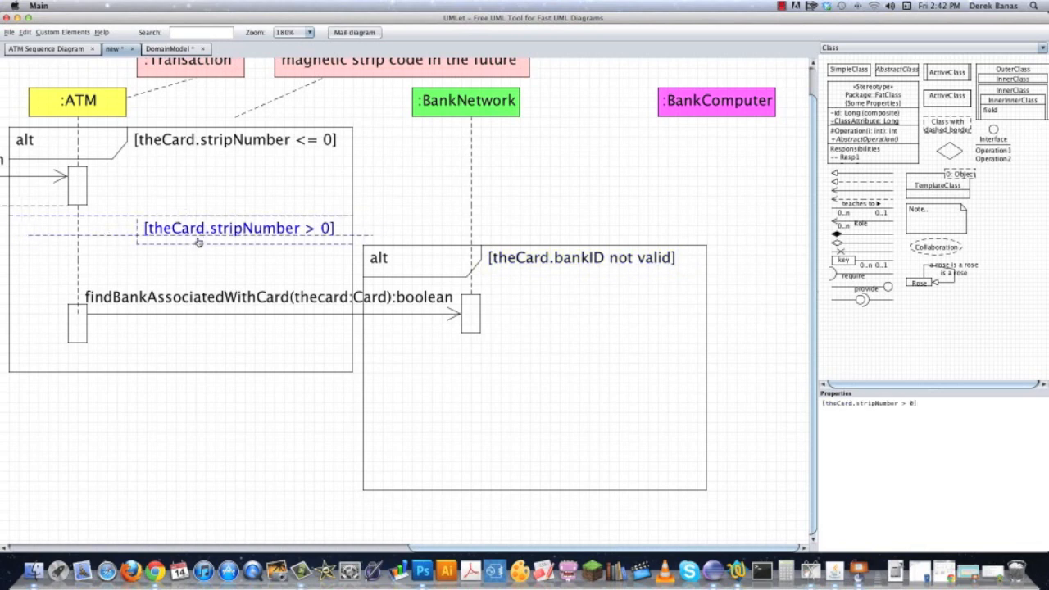
pyautogui.click(113, 241)
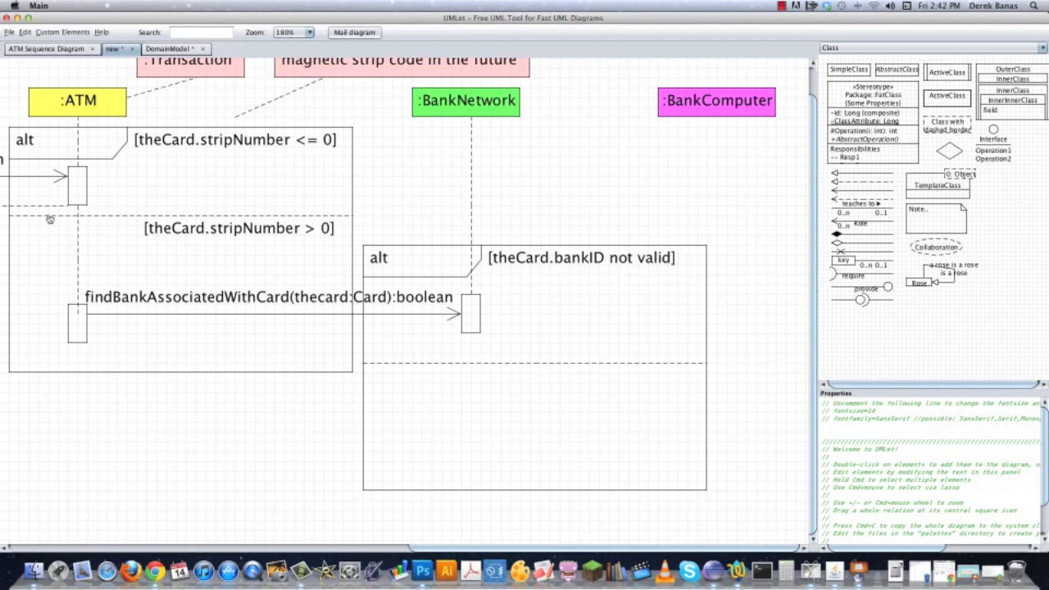
# Place a copy of the dashed ATM-to-Customer return arrow between the BankNetwork and ATM activation bars, below the findBankAssociatedWithCard arrow.
pyautogui.click(29, 204)
pyautogui.hscroll(-7, 35, 221)
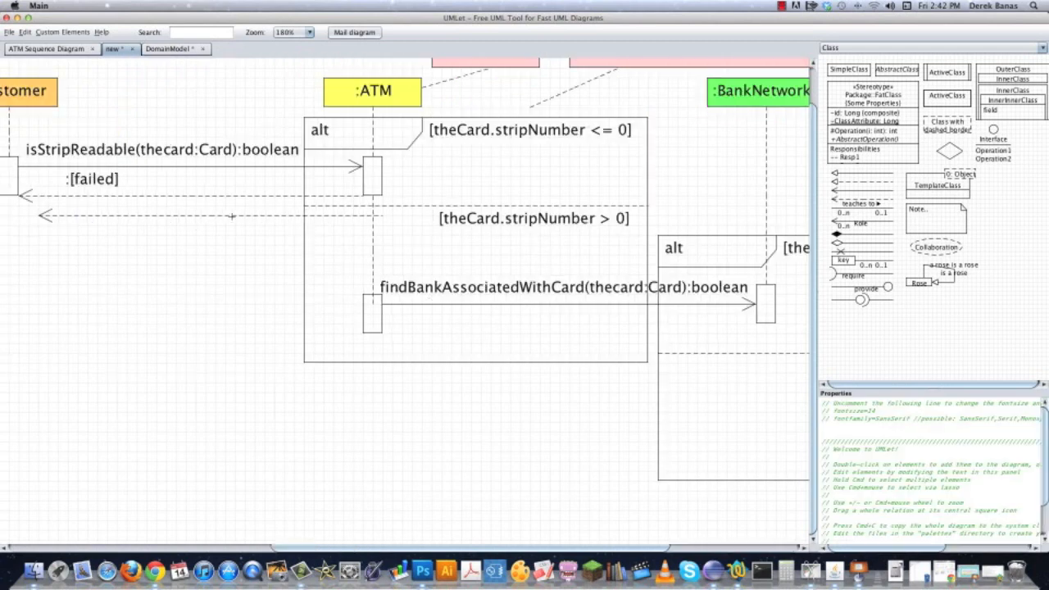
pyautogui.moveTo(213, 217); pyautogui.dragTo(420, 433)
pyautogui.moveTo(547, 384); pyautogui.dragTo(194, 344)
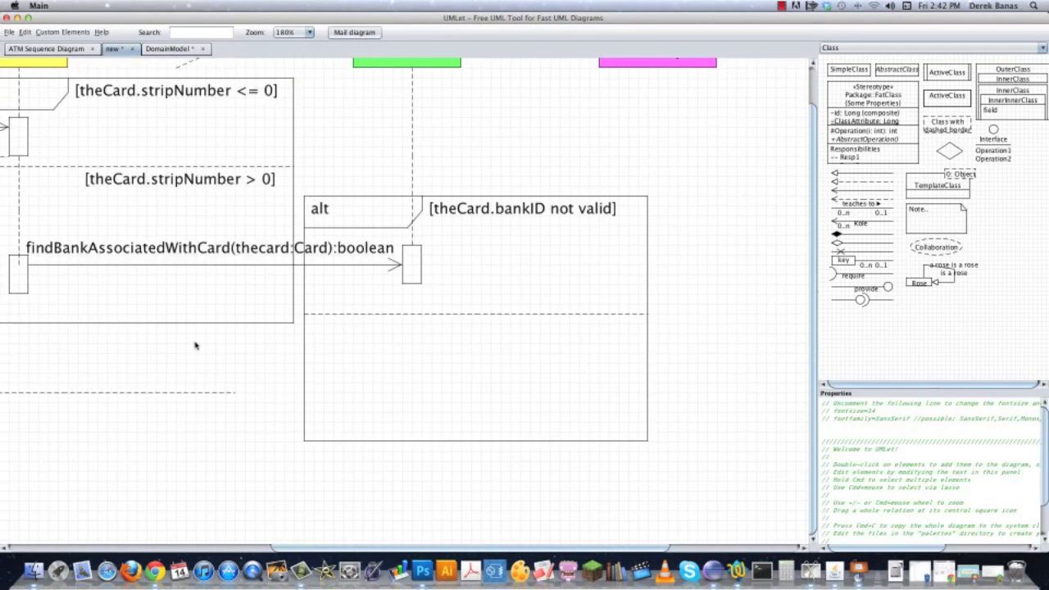
pyautogui.click(80, 390)
pyautogui.moveTo(76, 397); pyautogui.dragTo(242, 289)
pyautogui.moveTo(82, 369); pyautogui.dragTo(554, 379)
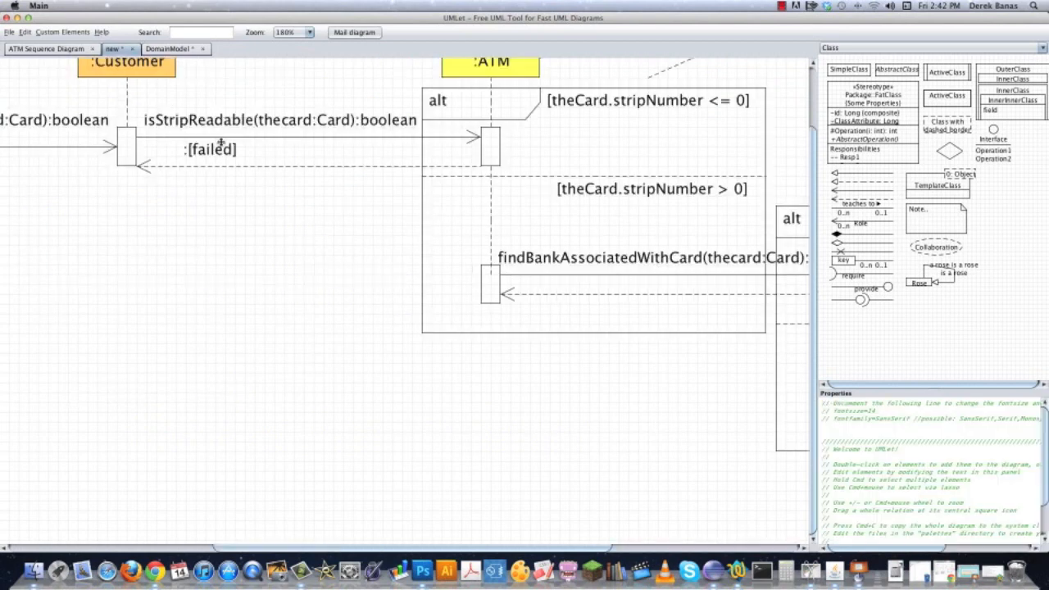
# Place a copy of the :[failed] label above the return arrow from BankNetwork to ATM.
pyautogui.doubleClick(222, 153)
pyautogui.moveTo(254, 180); pyautogui.dragTo(615, 298)
pyautogui.moveTo(738, 391); pyautogui.dragTo(272, 363)
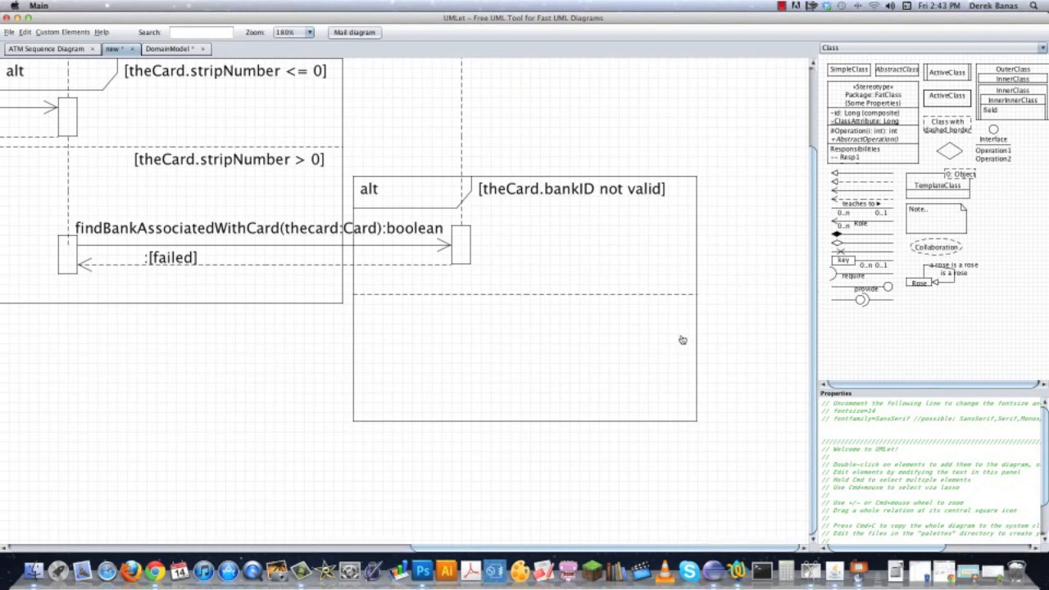
# Copy the bankID guard below the second alt frame's divider and change the copy to [theCard.bankID is valid].
pyautogui.click(590, 191)
pyautogui.press('super+c')
pyautogui.press('super+v')
pyautogui.moveTo(590, 210); pyautogui.dragTo(568, 306)
pyautogui.doubleClick(890, 403)
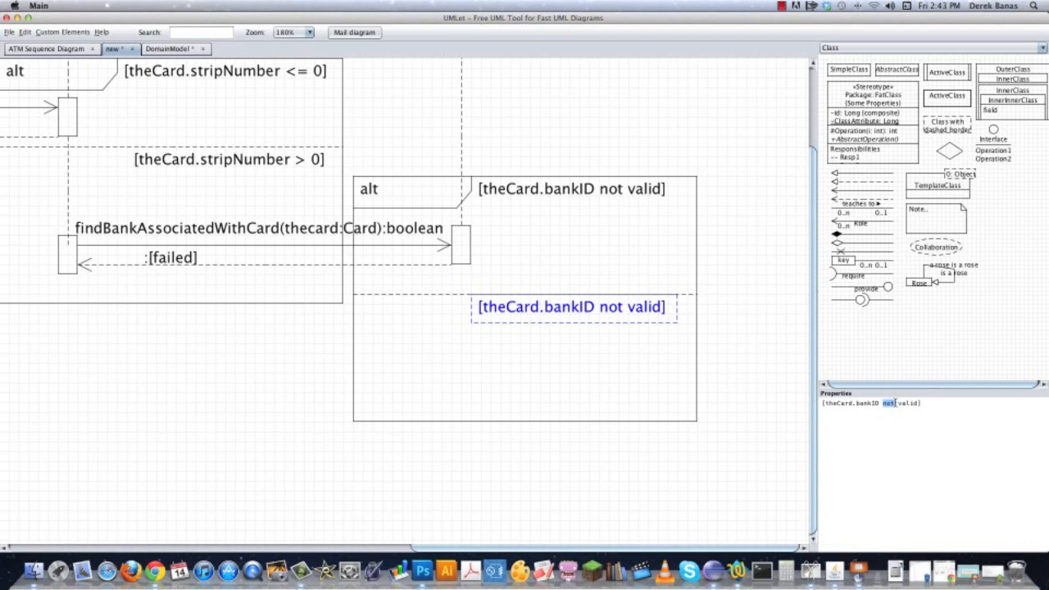
pyautogui.write('is')
pyautogui.click(569, 234)
# Extend the BankNetwork lifeline with a dashed segment down to a second activation bar below the alt frame's divider.
pyautogui.click(461, 247)
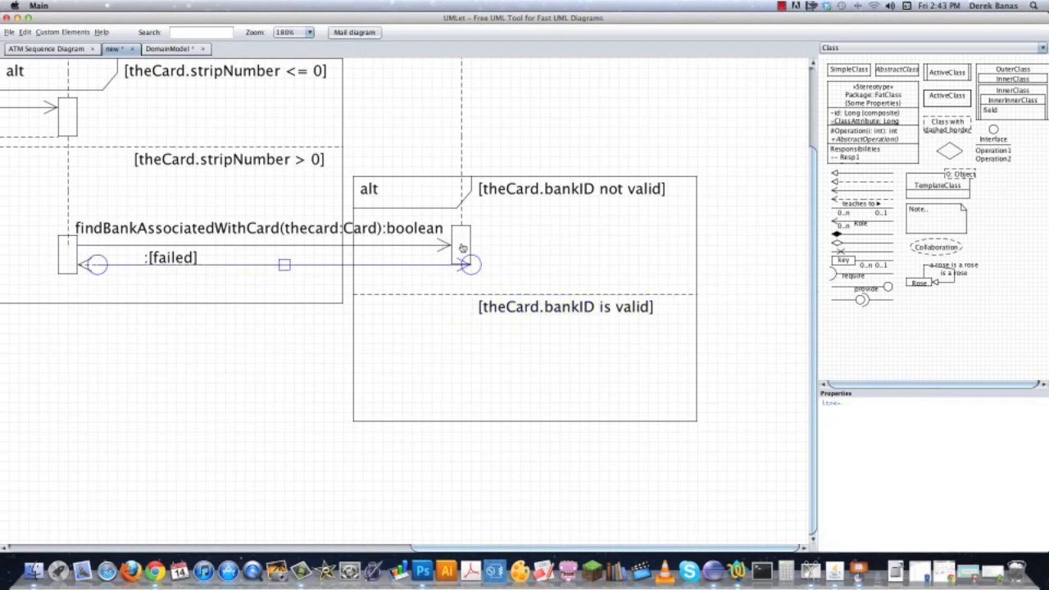
pyautogui.press('BackSpace')
pyautogui.press('super+v')
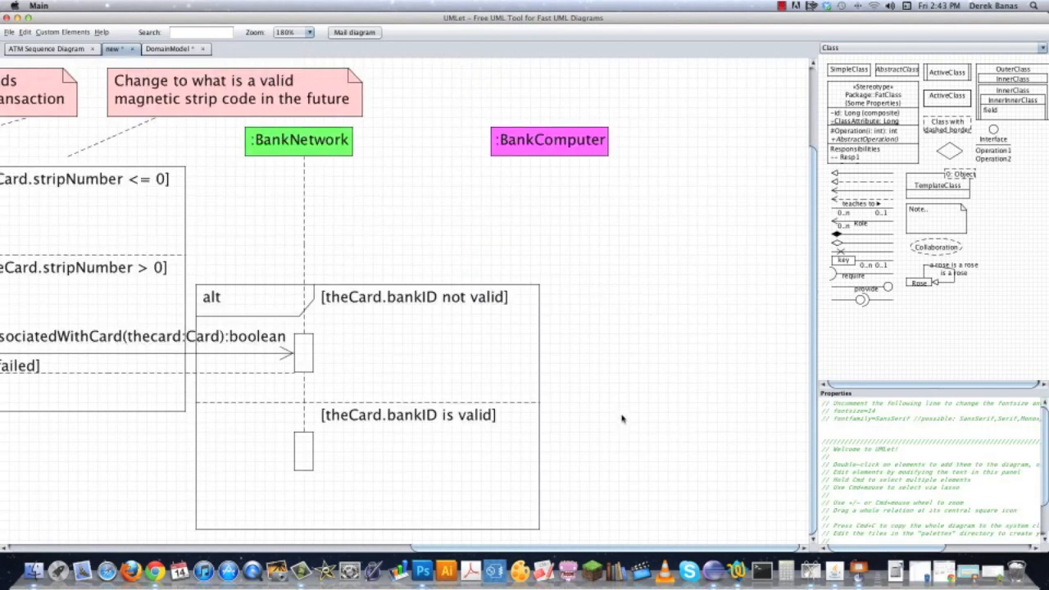
pyautogui.scroll(1, 621, 417)
# Move :BankComputer farther away from :BankNetwork and give it a dashed lifeline ending in an activation bar.
pyautogui.moveTo(576, 169); pyautogui.dragTo(707, 164)
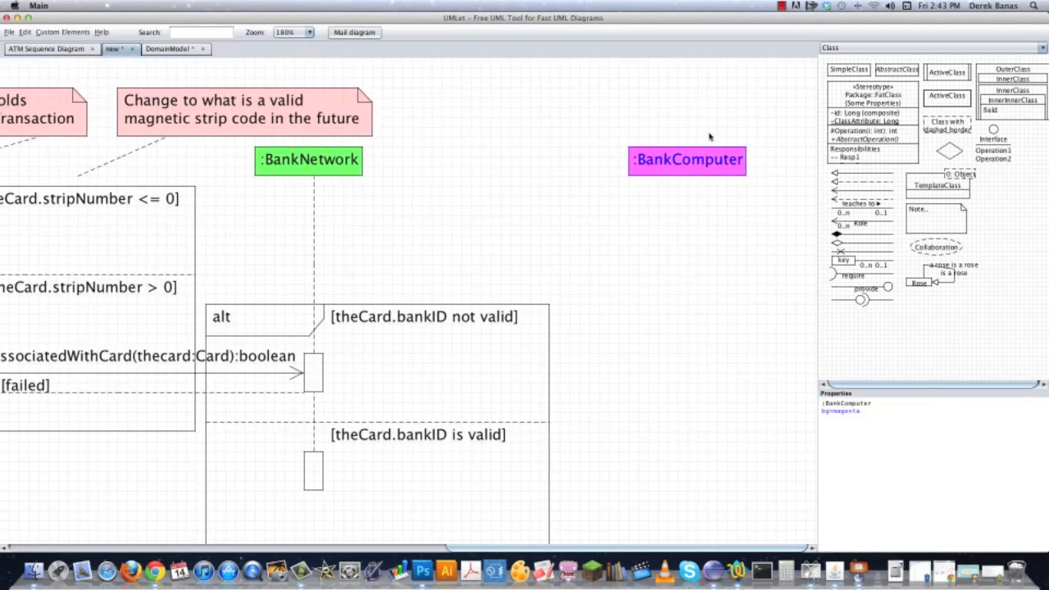
pyautogui.click(736, 295)
pyautogui.moveTo(225, 164); pyautogui.dragTo(489, 204)
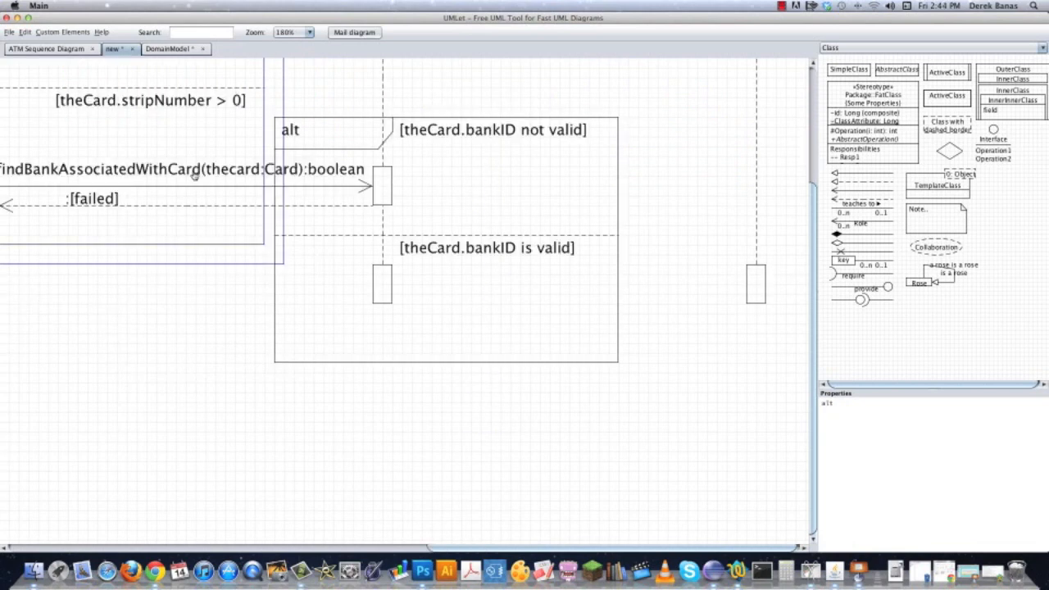
# Delete the stray alt frame copy and place a copy of the findBankAssociatedWithCard label and arrow between the BankNetwork and BankComputer bars.
pyautogui.press('Delete')
pyautogui.doubleClick(257, 175)
pyautogui.moveTo(273, 192); pyautogui.dragTo(656, 269)
pyautogui.click(735, 354)
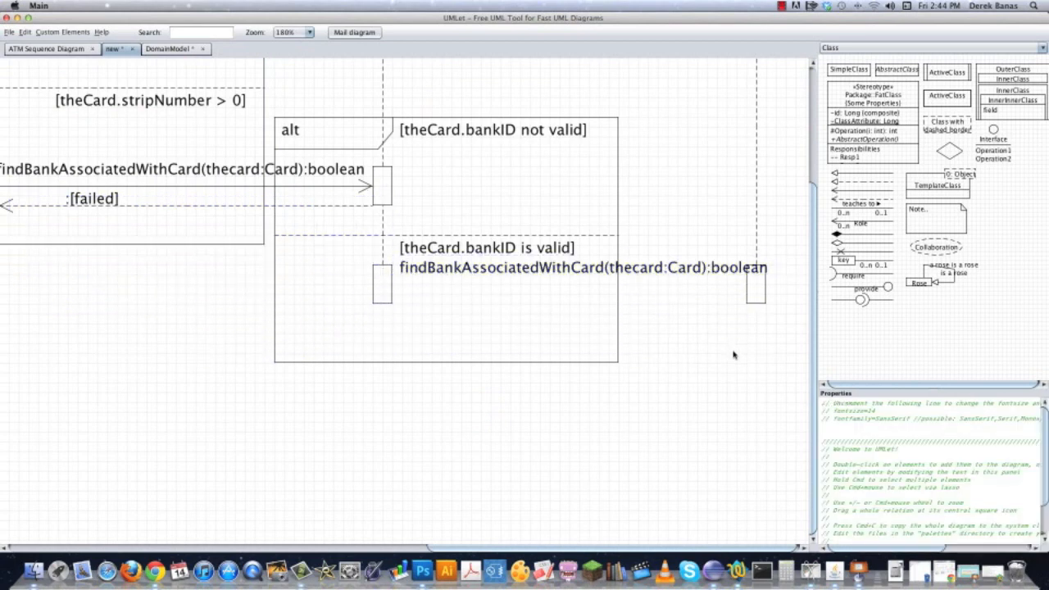
pyautogui.doubleClick(184, 190)
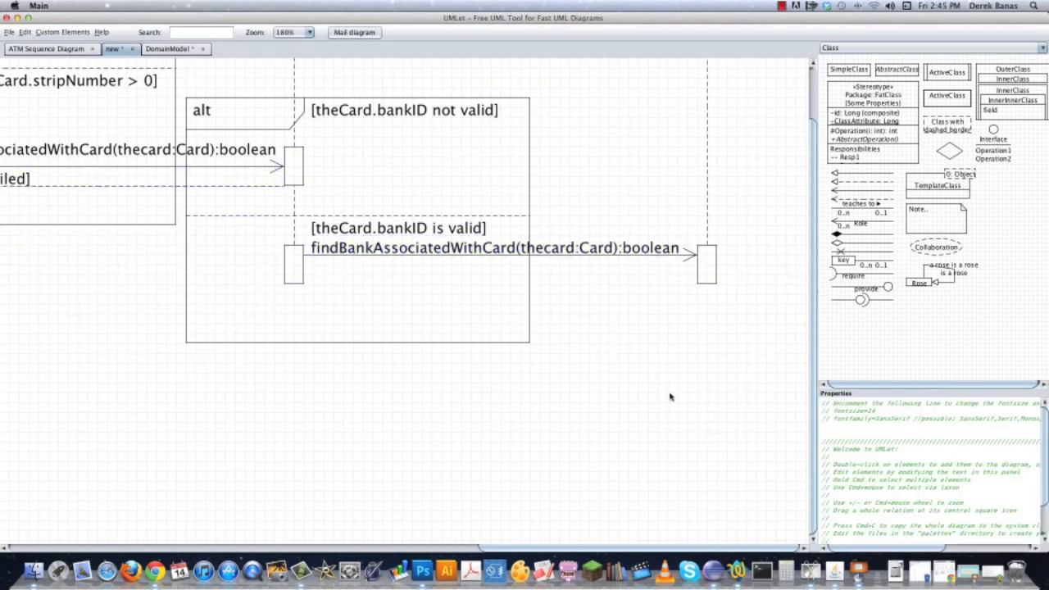
pyautogui.moveTo(670, 396); pyautogui.dragTo(699, 394)
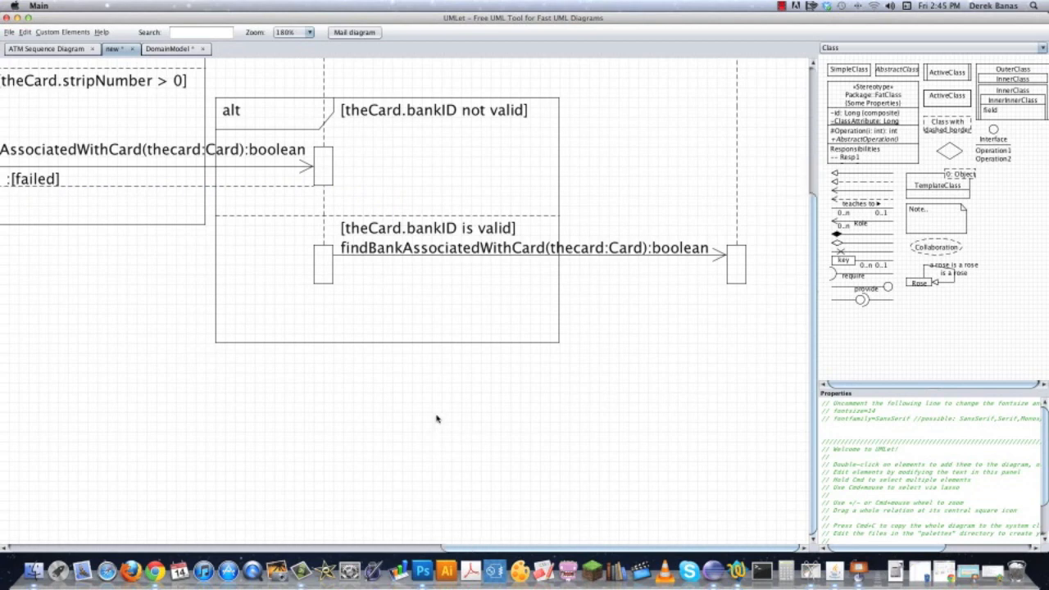
# Place a copy of the dashed return arrow and its :[failed] label from the BankComputer bar back to BankNetwork.
pyautogui.doubleClick(72, 182)
pyautogui.moveTo(146, 205); pyautogui.dragTo(534, 285)
pyautogui.moveTo(345, 286); pyautogui.dragTo(333, 283)
pyautogui.click(29, 182)
pyautogui.doubleClick(31, 181)
pyautogui.press('super+z')
pyautogui.doubleClick(28, 181)
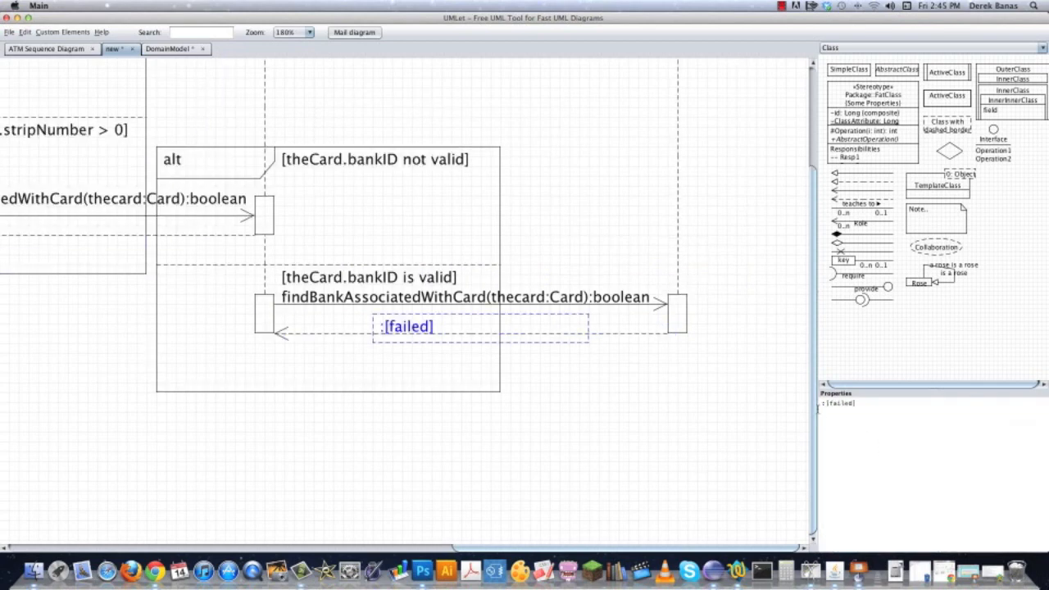
# Change the copied return label to :[success] and narrow its box to fit the text.
pyautogui.write('succee')
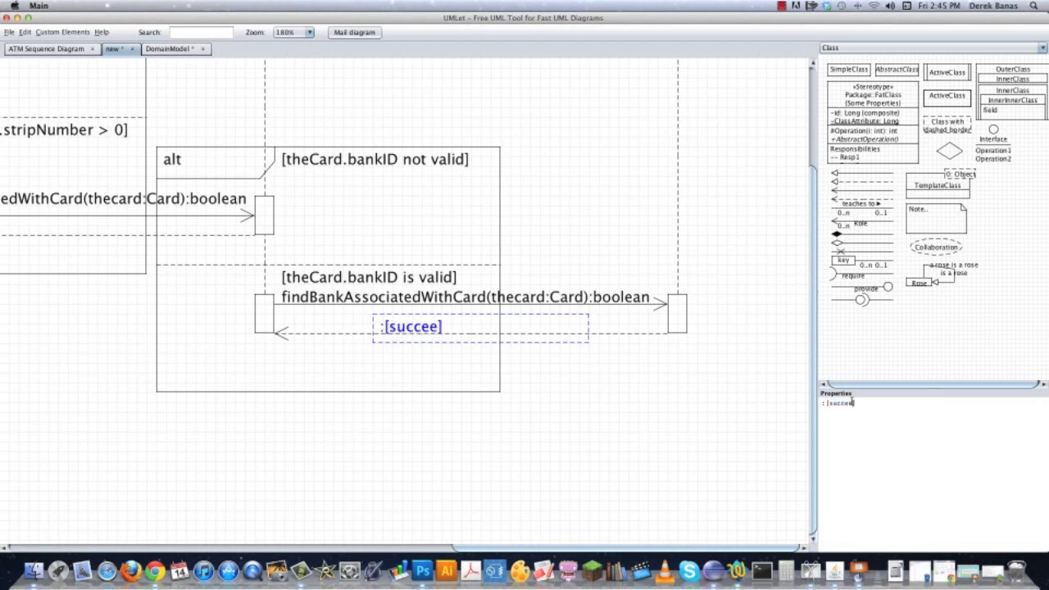
pyautogui.write('s')
pyautogui.press('BackSpace')
pyautogui.press('BackSpace')
pyautogui.write('ss')
pyautogui.moveTo(587, 327); pyautogui.dragTo(470, 328)
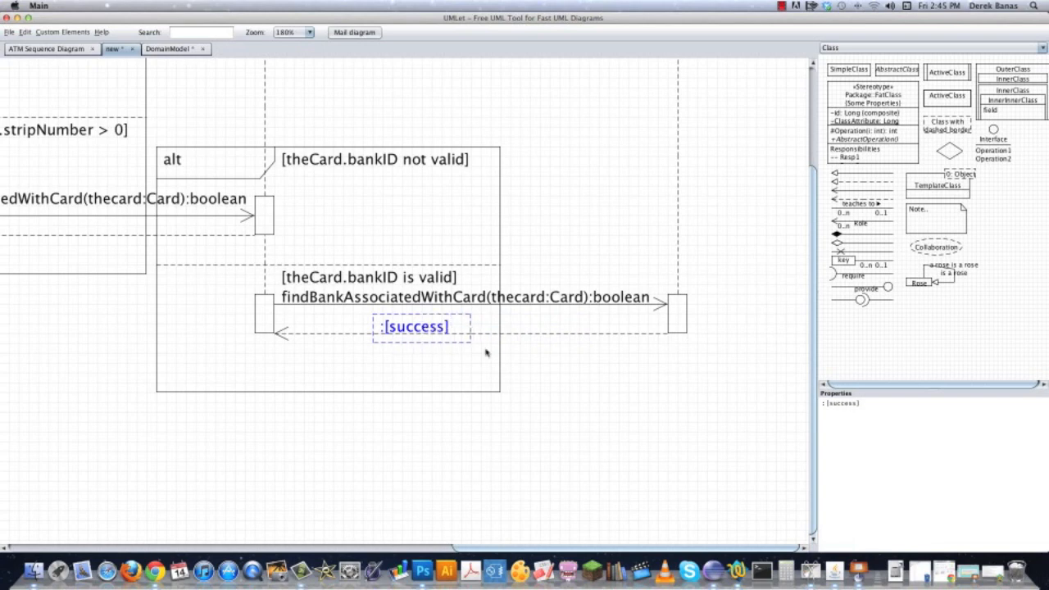
pyautogui.click(586, 371)
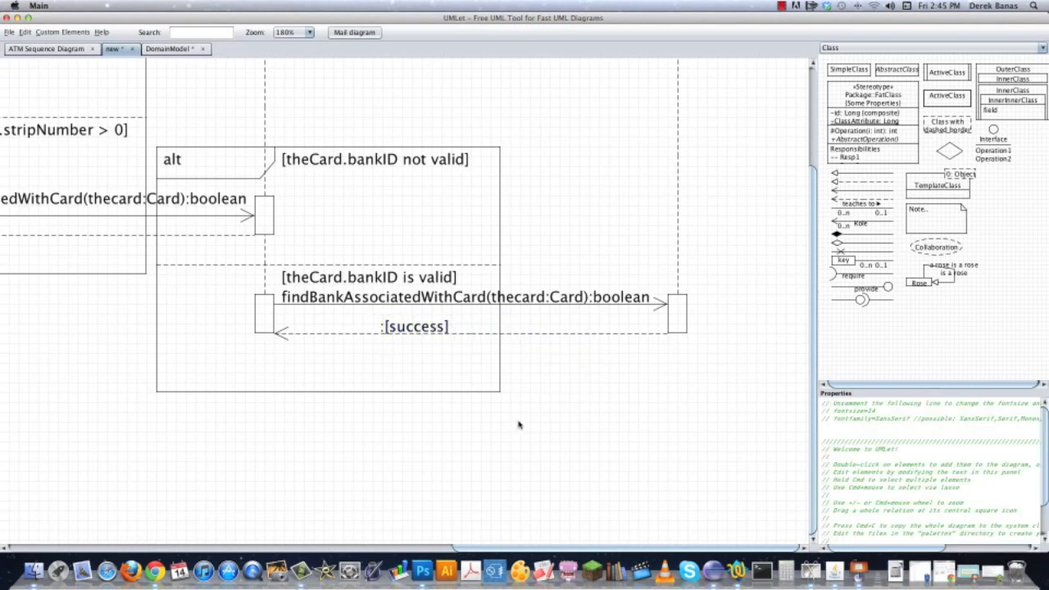
# Extend the ATM and Customer lifelines downward with dashed segments and a new activation bar on each.
pyautogui.click(420, 327)
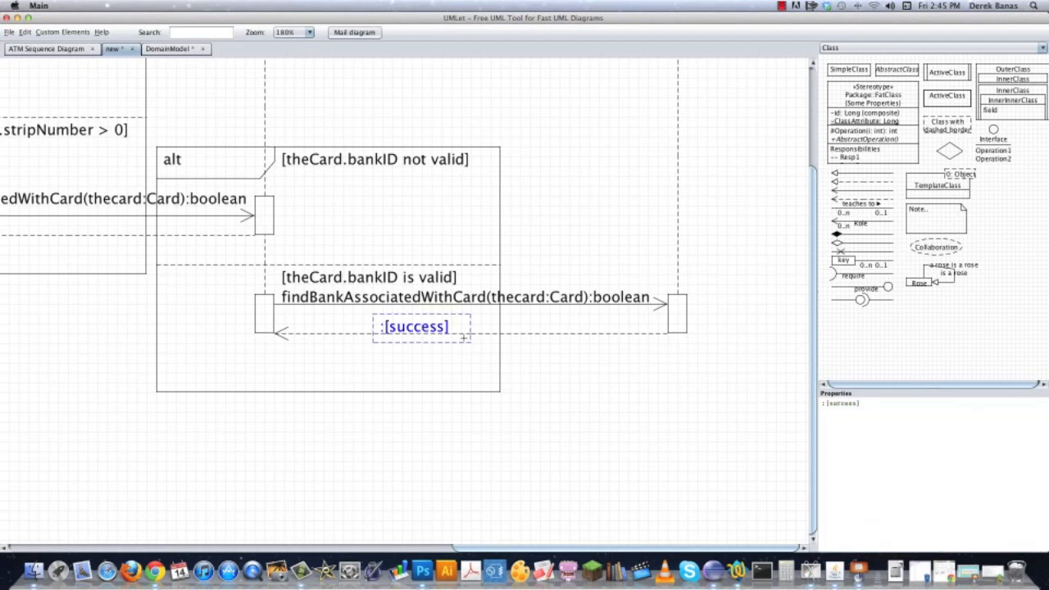
pyautogui.keyDown('super'); pyautogui.click(582, 334); pyautogui.keyUp('super')
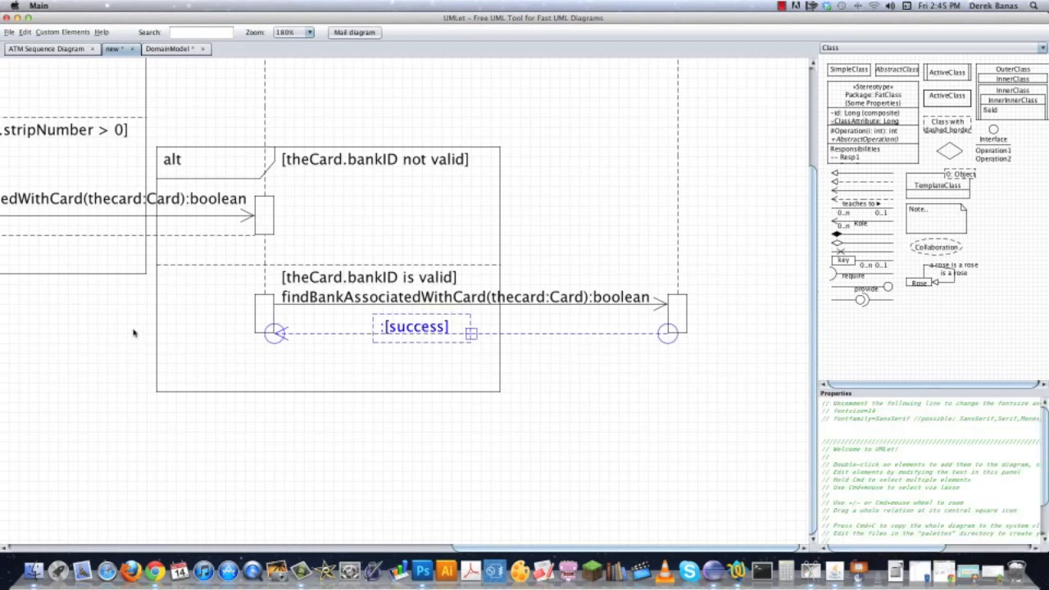
pyautogui.moveTo(115, 329); pyautogui.dragTo(416, 337)
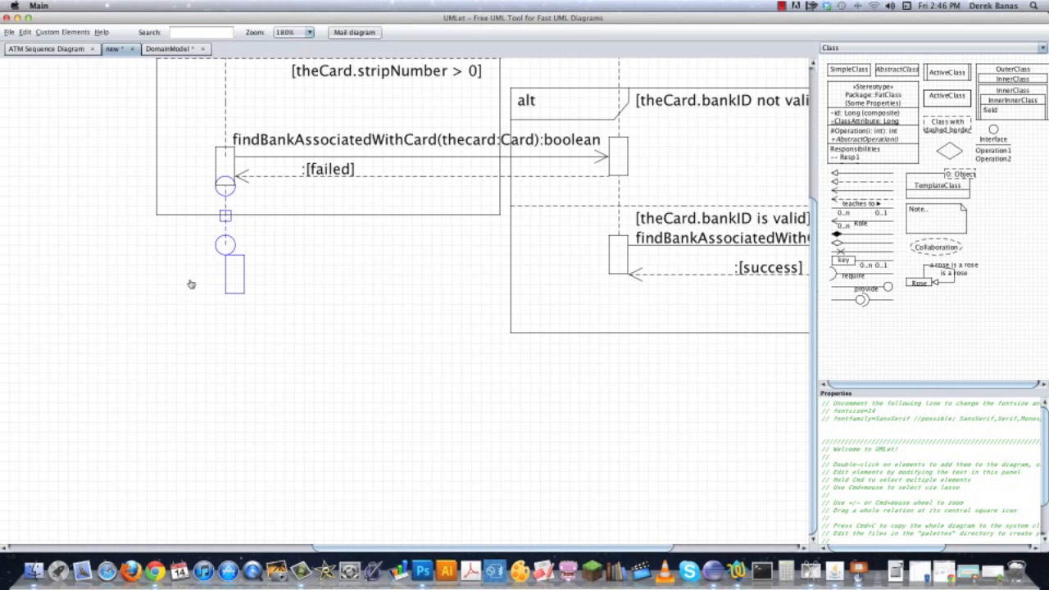
pyautogui.click(303, 264)
pyautogui.moveTo(242, 279); pyautogui.dragTo(233, 259)
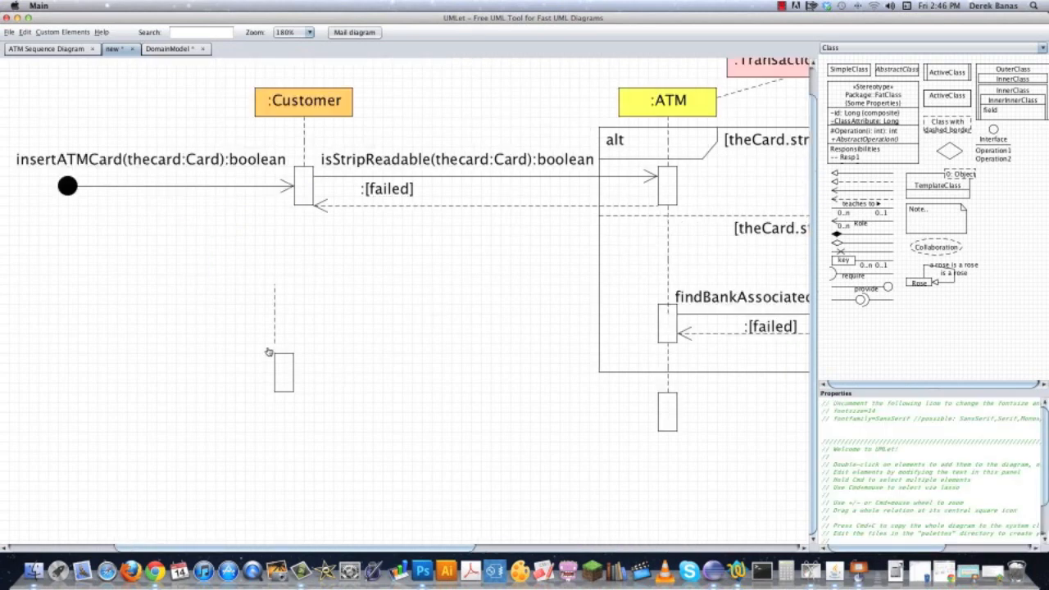
pyautogui.click(274, 313)
pyautogui.moveTo(275, 313); pyautogui.dragTo(302, 236)
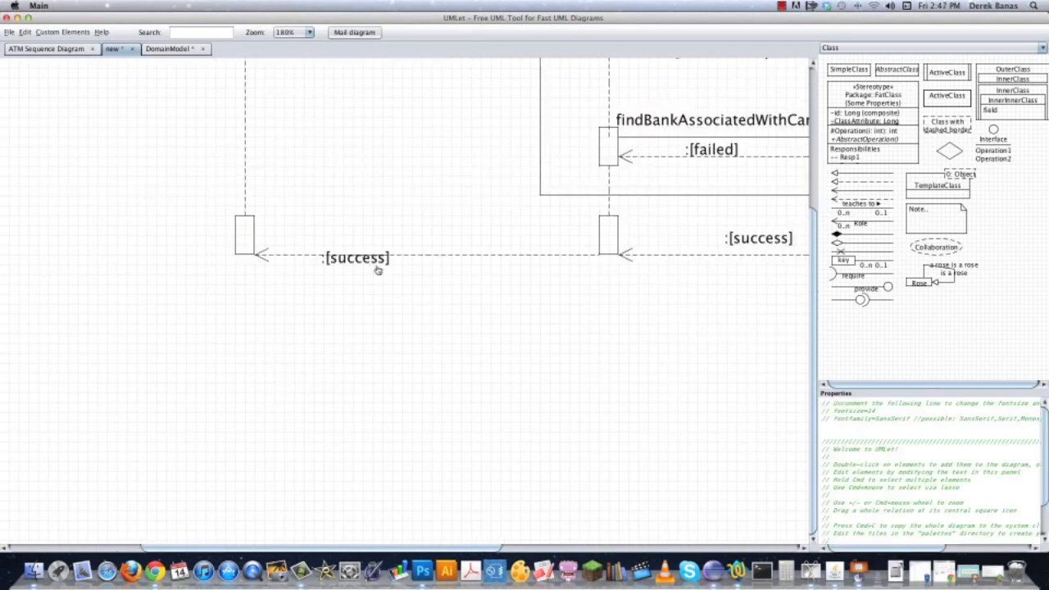
# Place copies of the :[success] label and dashed return arrow from BankNetwork to ATM and from ATM to Customer.
pyautogui.moveTo(375, 268); pyautogui.dragTo(416, 250)
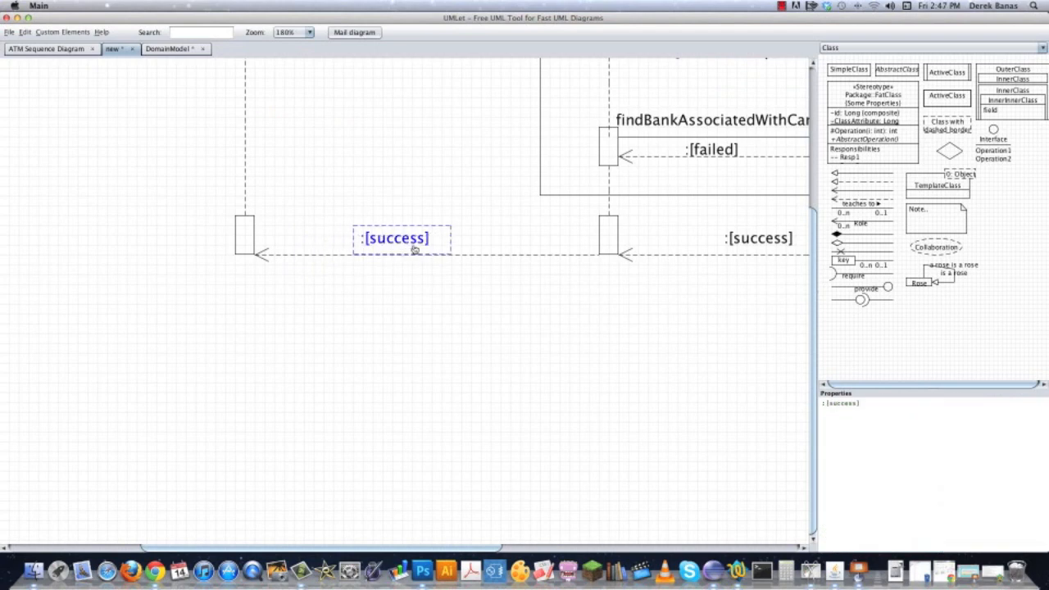
pyautogui.click(469, 290)
pyautogui.moveTo(677, 354); pyautogui.dragTo(503, 491)
pyautogui.moveTo(409, 481); pyautogui.dragTo(612, 450)
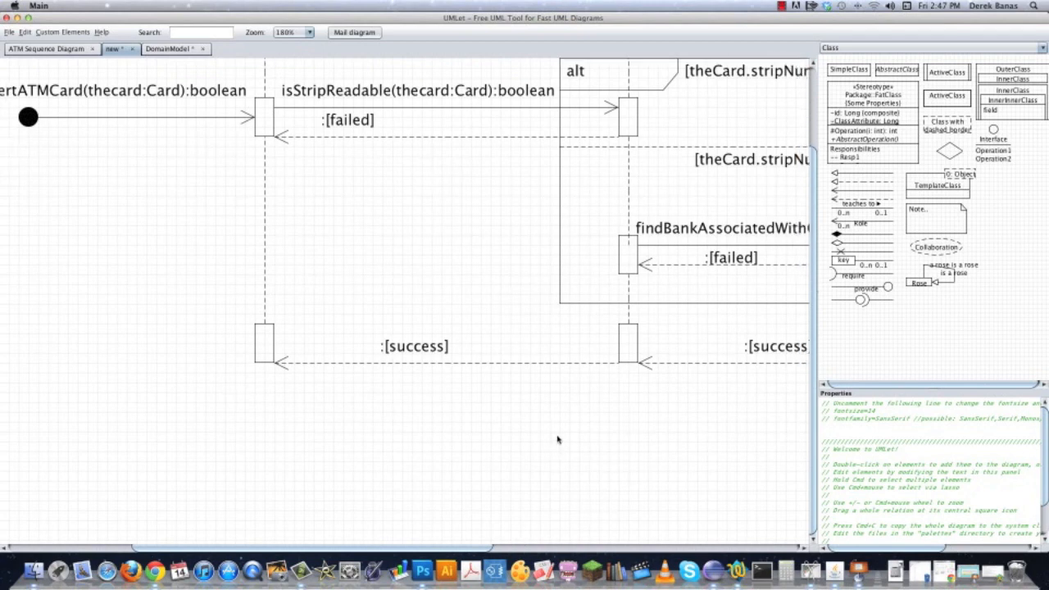
# Add another activation bar on the Customer lifeline below the :[success] return arrow.
pyautogui.moveTo(554, 448); pyautogui.dragTo(536, 298)
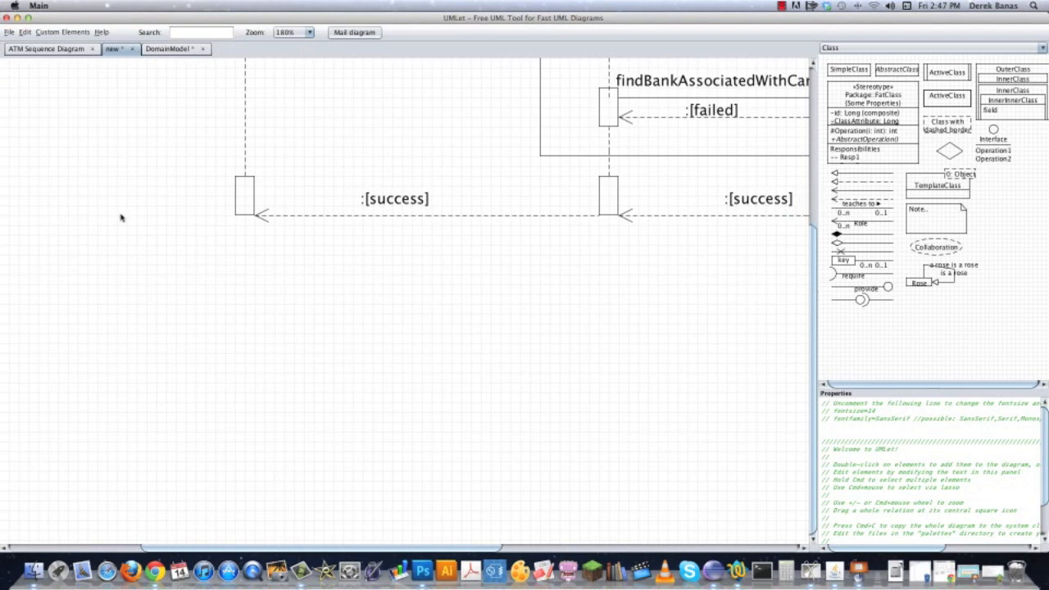
pyautogui.doubleClick(243, 194)
pyautogui.moveTo(262, 222); pyautogui.dragTo(271, 185)
pyautogui.moveTo(268, 234); pyautogui.dragTo(249, 300)
# Shorten the second alt frame so its lower edge sits just below the :[success] return arrow.
pyautogui.hscroll(15, 457, 222)
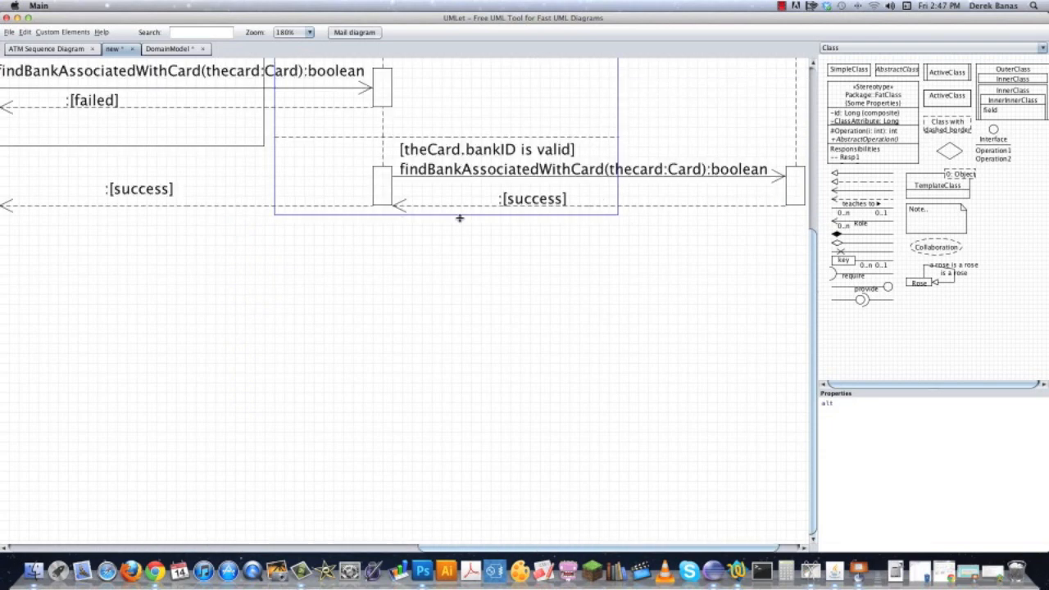
pyautogui.click(468, 305)
pyautogui.moveTo(686, 294); pyautogui.dragTo(439, 377)
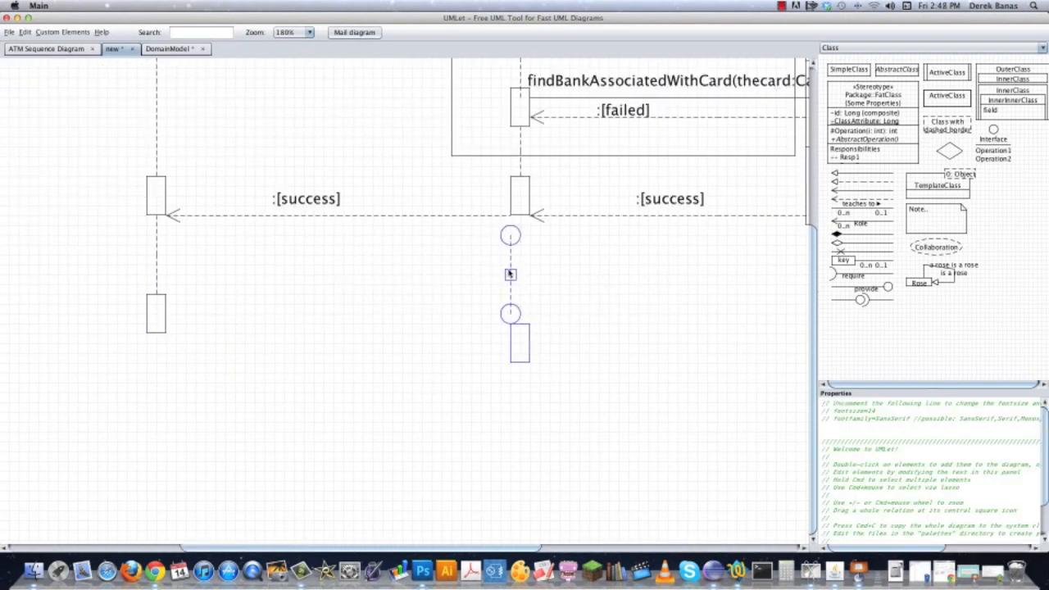
# Extend the ATM lifeline with a dashed segment to a new activation bar level with the lowest Customer bar.
pyautogui.moveTo(510, 273); pyautogui.dragTo(516, 257)
pyautogui.moveTo(530, 312); pyautogui.dragTo(519, 310)
pyautogui.click(602, 335)
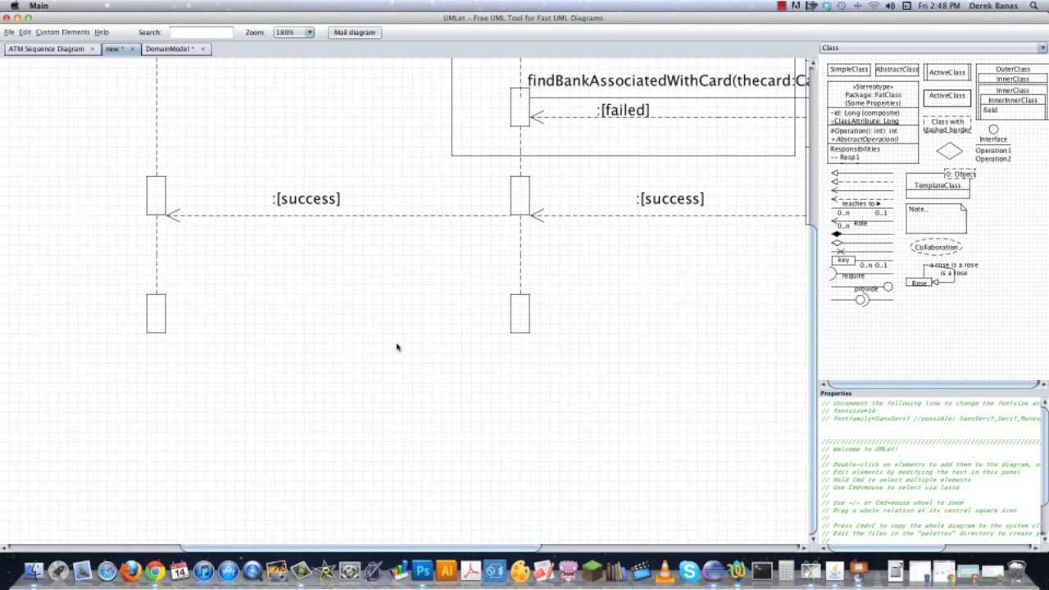
# Place a copy of the isStripReadable label and its arrow between the lowest Customer and ATM activation bars.
pyautogui.scroll(5, 438, 318)
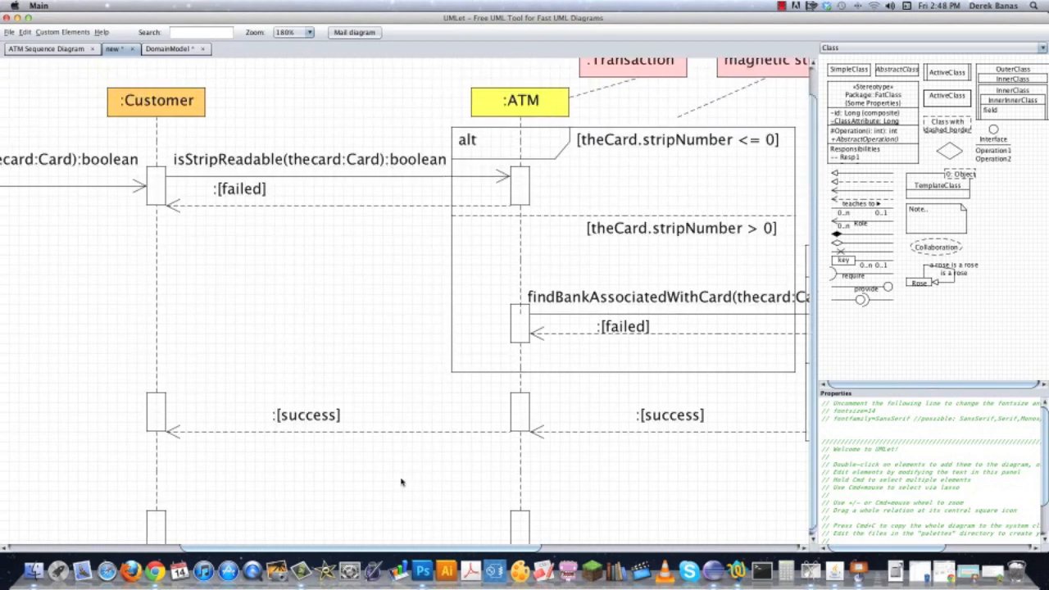
pyautogui.click(286, 166)
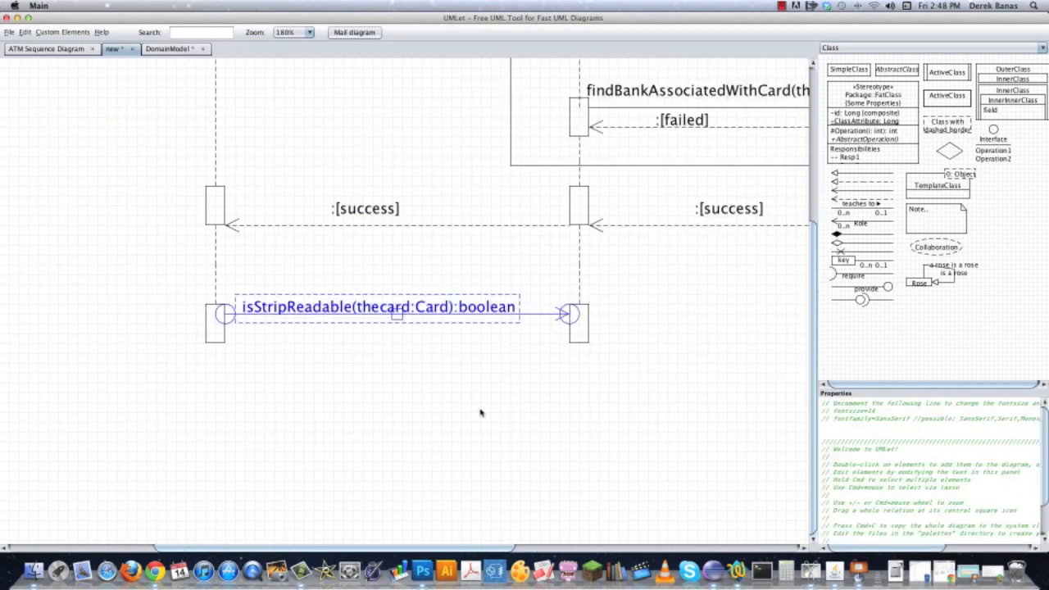
pyautogui.click(473, 414)
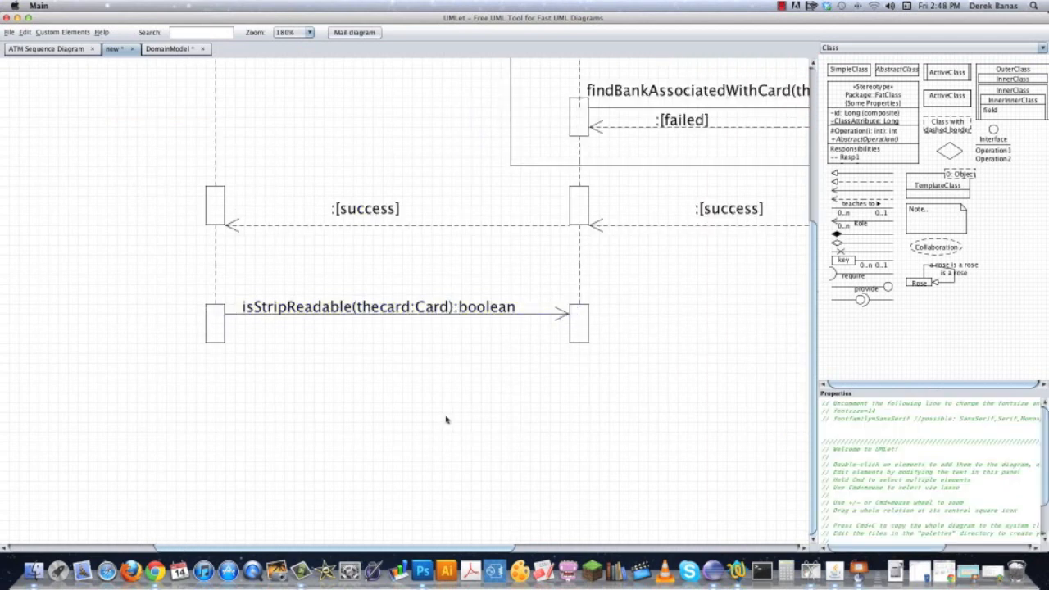
# Change the copied message label to insertPIN(thecard:Card, pin:int):boolean and widen its box to fit.
pyautogui.click(413, 306)
pyautogui.moveTo(881, 402); pyautogui.dragTo(782, 403)
pyautogui.write('insertPIN(thecard:Card):boolean')
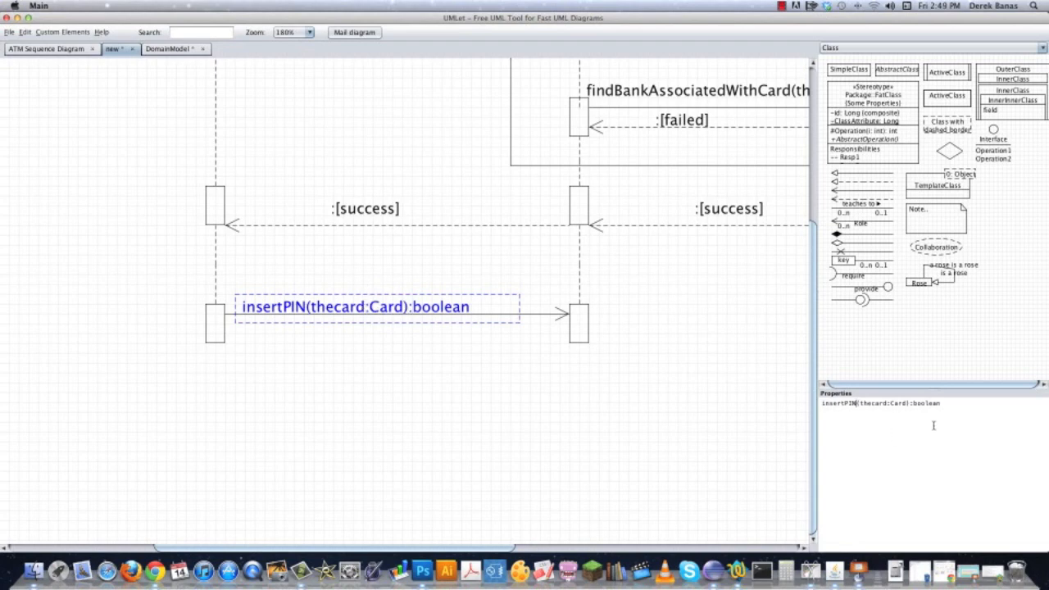
pyautogui.click(907, 403)
pyautogui.write(',pin')
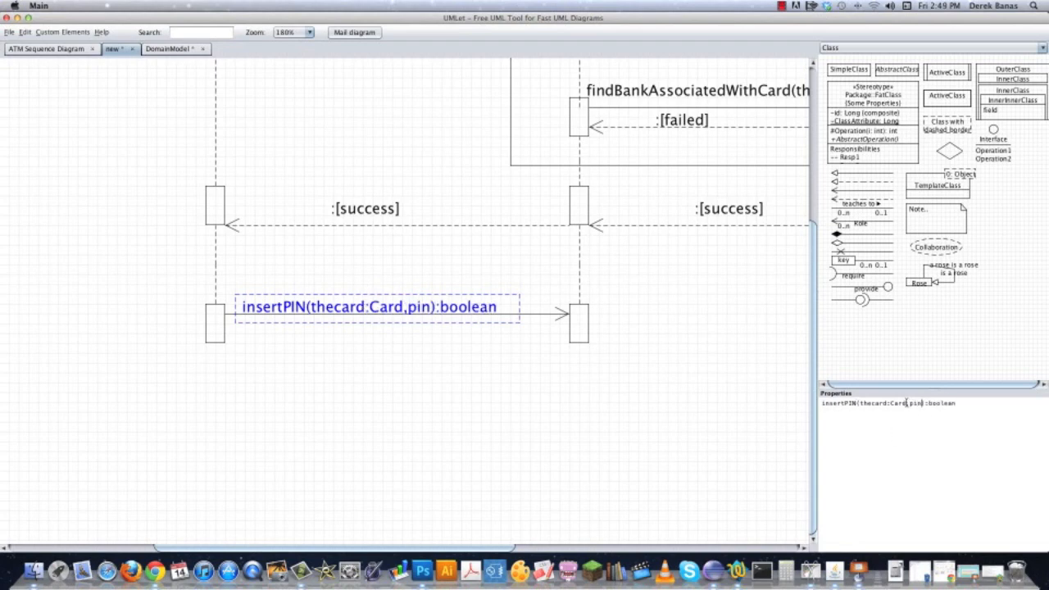
pyautogui.write(':int')
pyautogui.click(907, 402)
pyautogui.moveTo(518, 306); pyautogui.dragTo(535, 306)
pyautogui.click(504, 353)
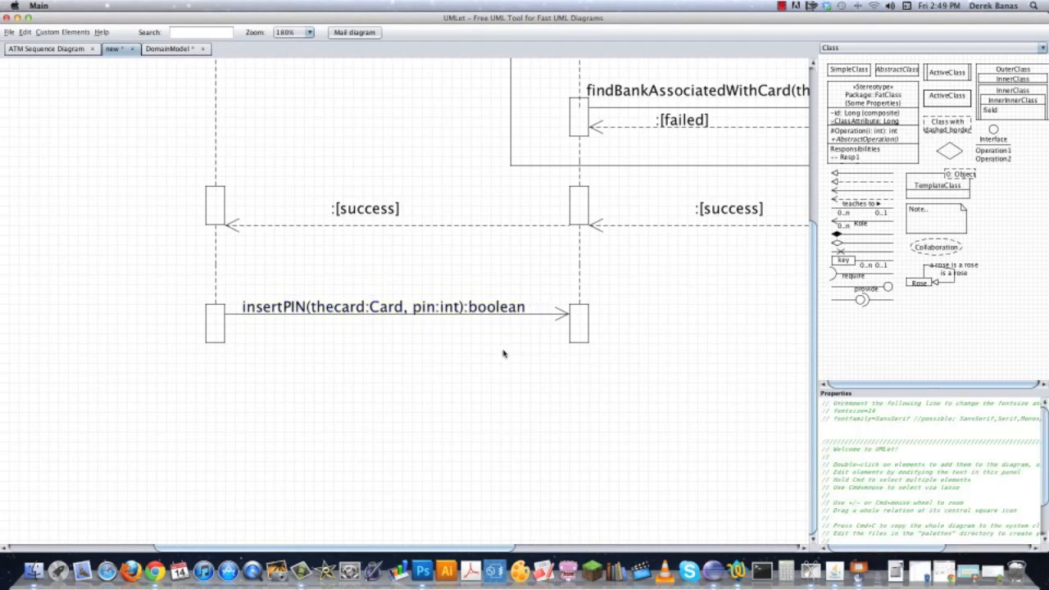
pyautogui.moveTo(719, 366); pyautogui.dragTo(459, 423)
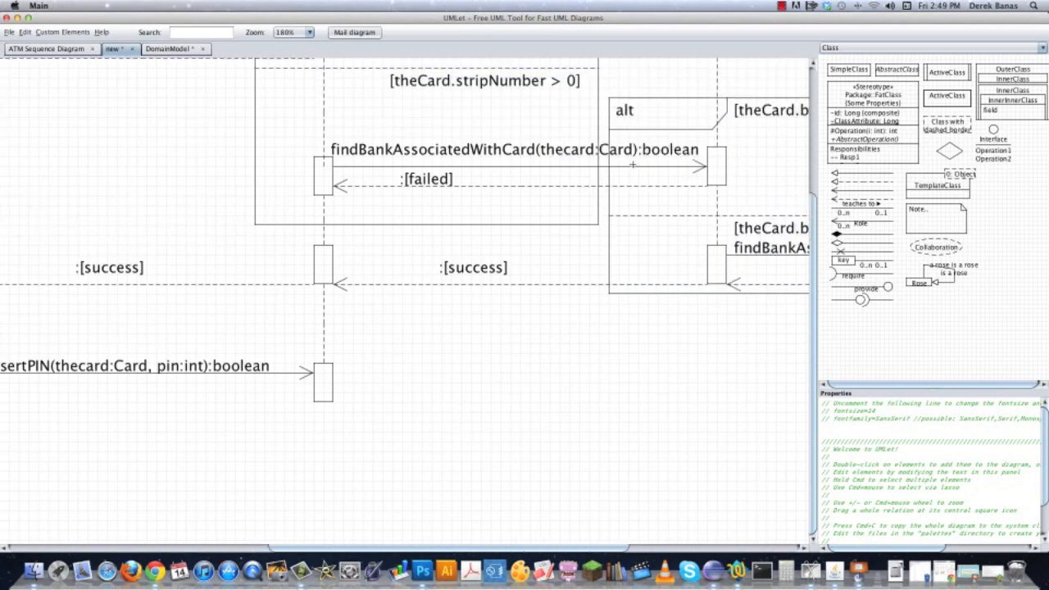
# Place copies of the alt frame and its [theCard.bankID not valid] guard around the lowest ATM activation bar.
pyautogui.press('super+v')
pyautogui.moveTo(647, 313); pyautogui.dragTo(291, 518)
pyautogui.doubleClick(784, 115)
pyautogui.moveTo(782, 148); pyautogui.dragTo(418, 347)
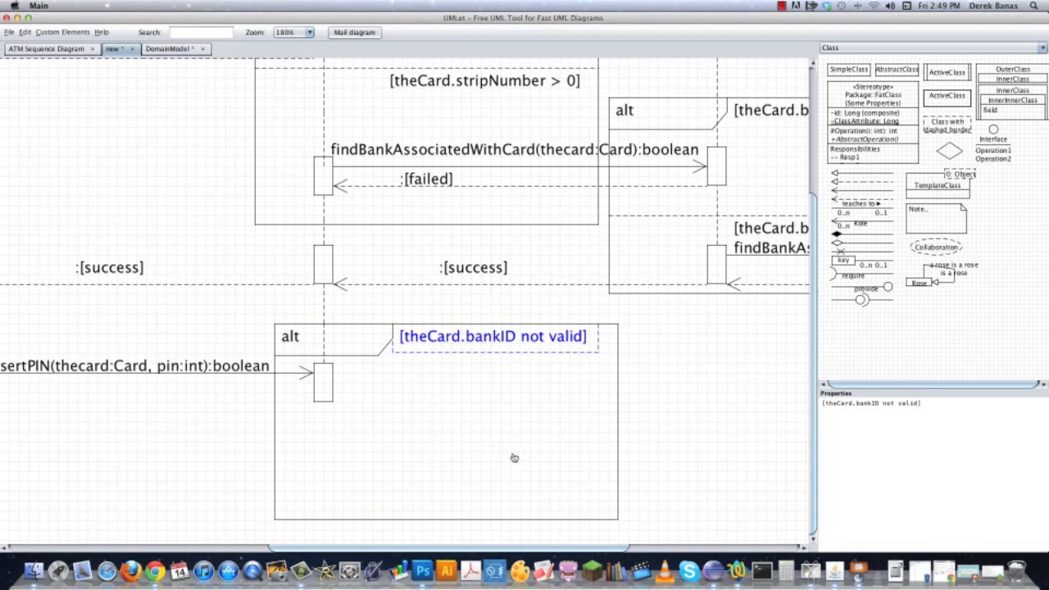
# Change the new frame's guard to [pin.length <> 4] and narrow the alt frame to fit it.
pyautogui.moveTo(826, 403); pyautogui.dragTo(879, 403)
pyautogui.write('pin.length')
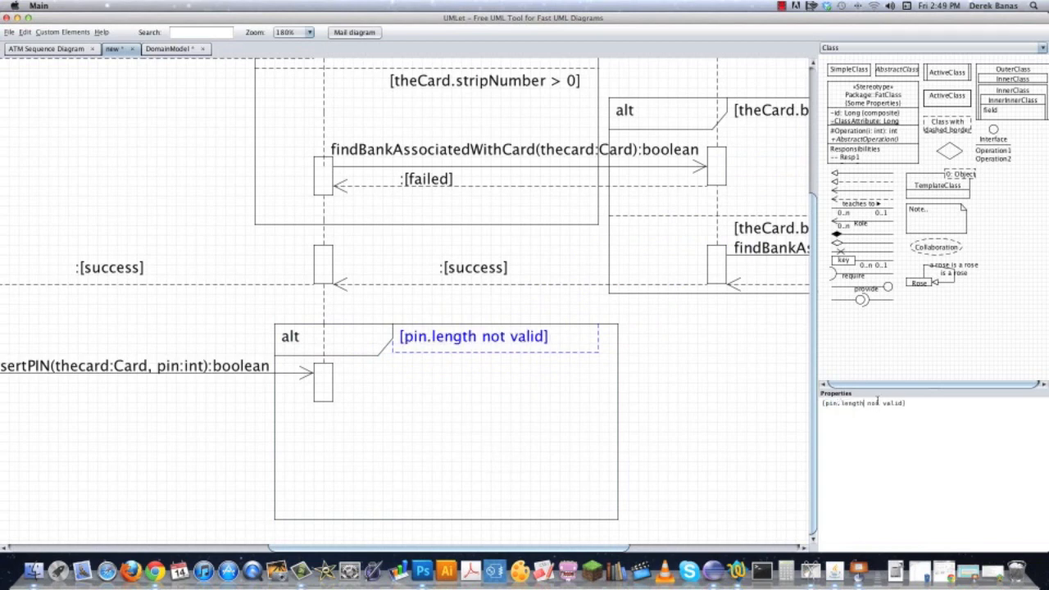
pyautogui.moveTo(867, 402); pyautogui.dragTo(902, 401)
pyautogui.write('<>')
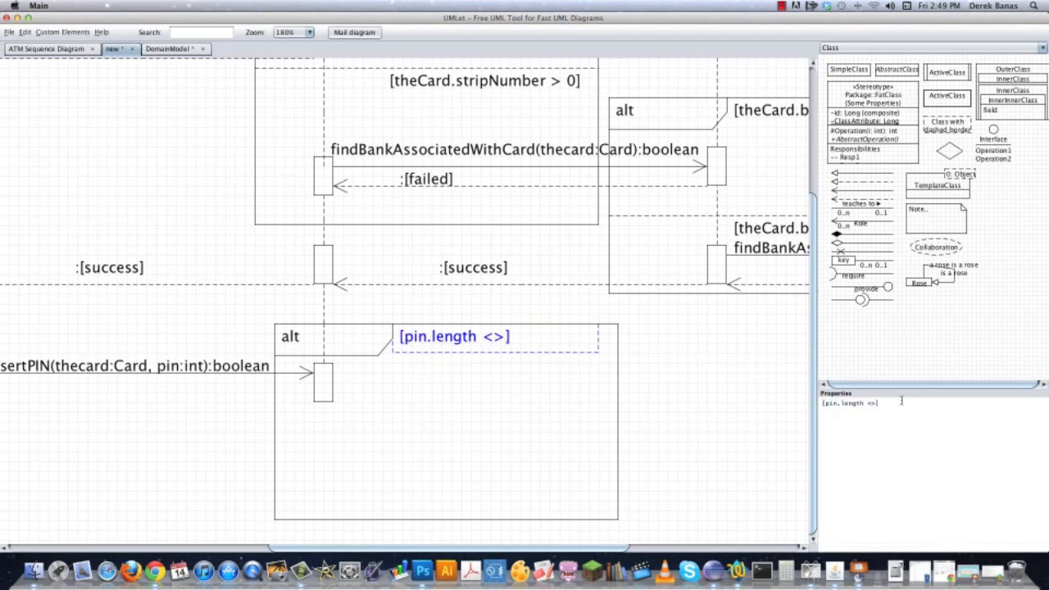
pyautogui.press('BackSpace')
pyautogui.press('BackSpace')
pyautogui.write('!=')
pyautogui.press('BackSpace')
pyautogui.press('BackSpace')
pyautogui.write('<> 4')
pyautogui.click(603, 367)
pyautogui.moveTo(617, 387); pyautogui.dragTo(531, 388)
pyautogui.click(563, 396)
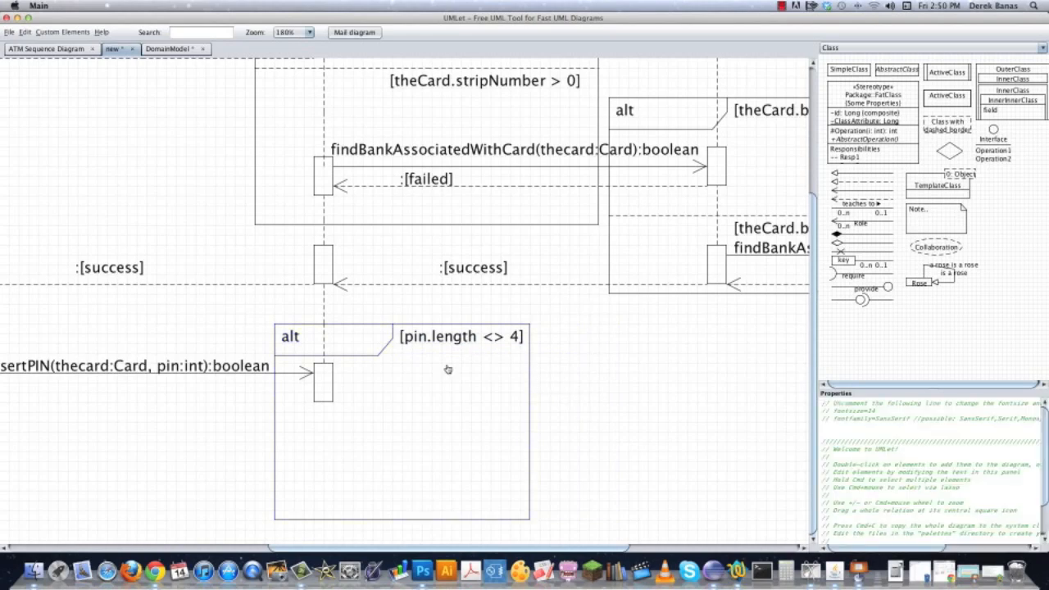
# Place a copy of the pink Holds :Transaction note beside the pin.length alt frame.
pyautogui.scroll(5, 604, 510)
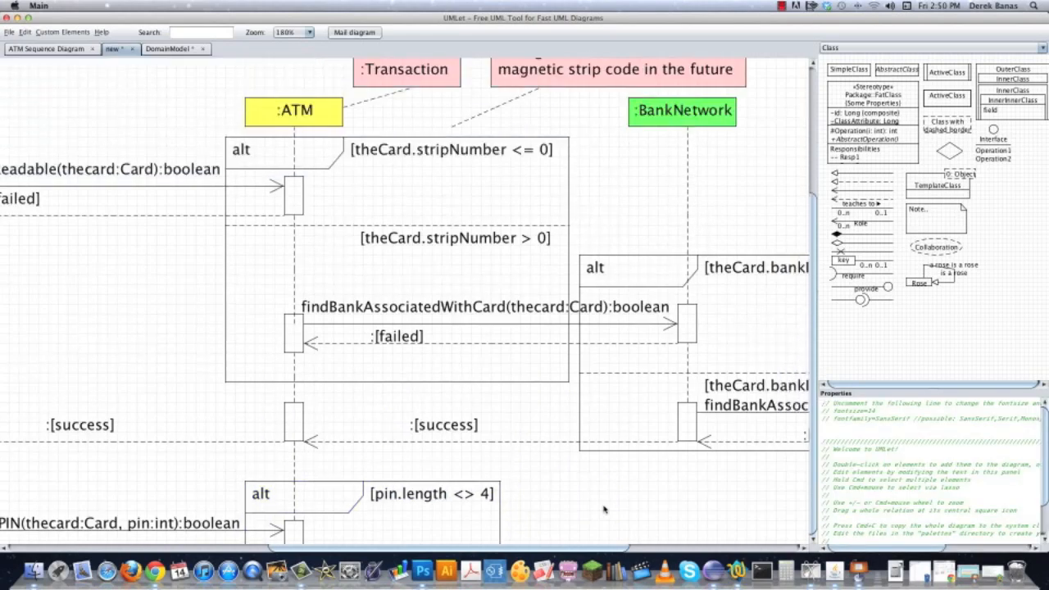
pyautogui.click(414, 72)
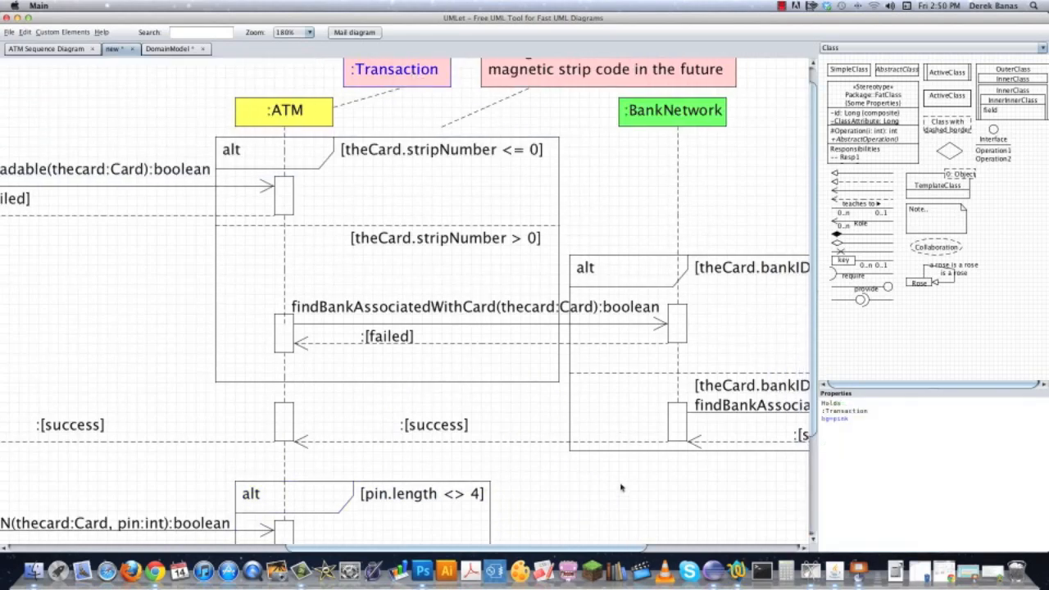
pyautogui.click(588, 477)
pyautogui.moveTo(644, 518); pyautogui.dragTo(619, 194)
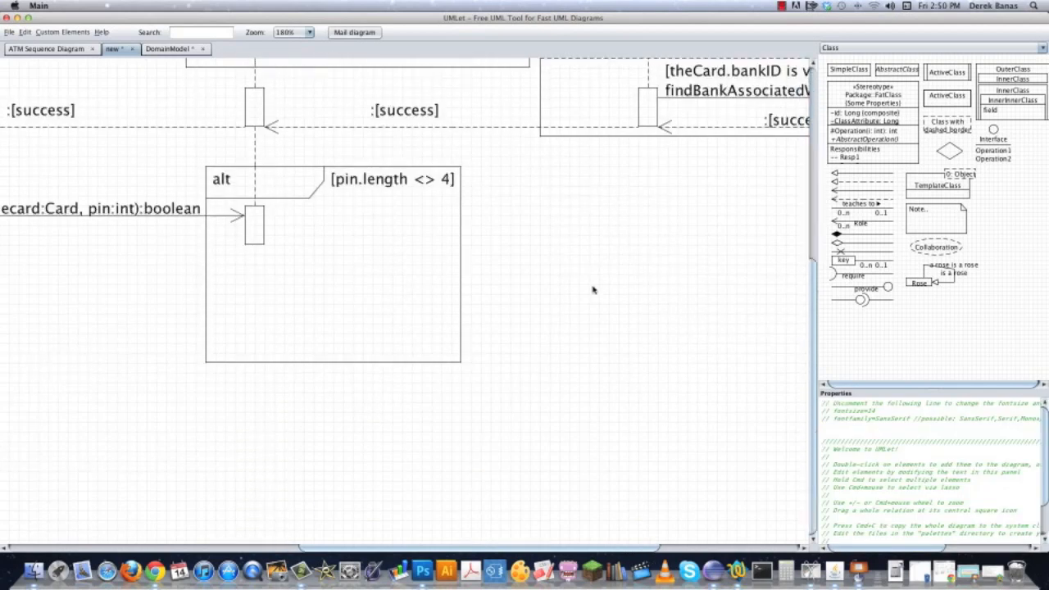
pyautogui.press('super+v')
pyautogui.moveTo(95, 97); pyautogui.dragTo(597, 234)
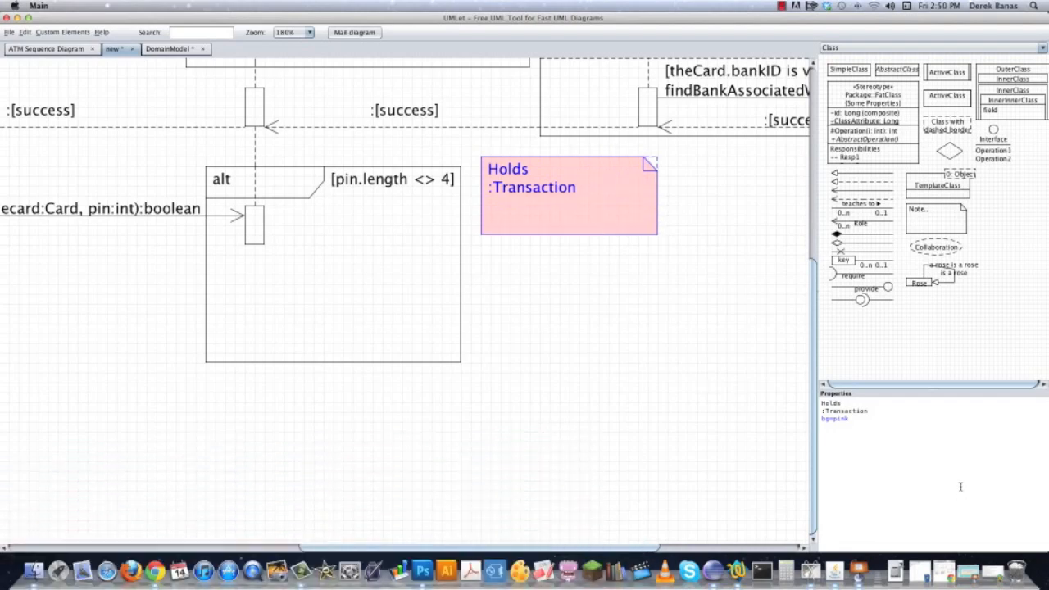
# Change the copied note's text to "Find pin.length with (int)(Math.log10(pin)+1)", fit its box to the text and move it closer to the frame.
pyautogui.moveTo(877, 414); pyautogui.dragTo(821, 402)
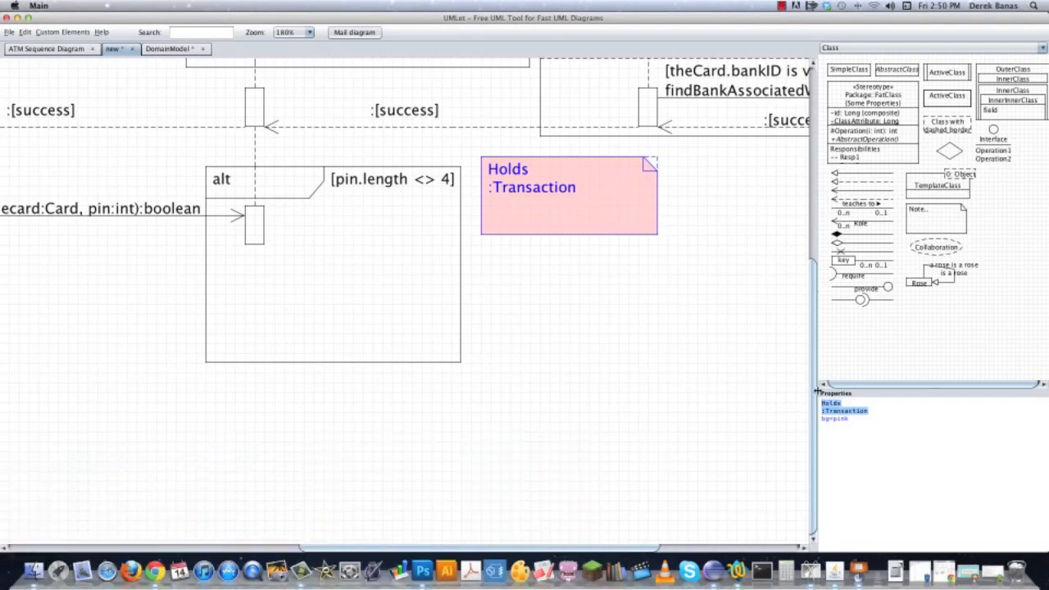
pyautogui.write('Find pin.length with')
pyautogui.press('Return')
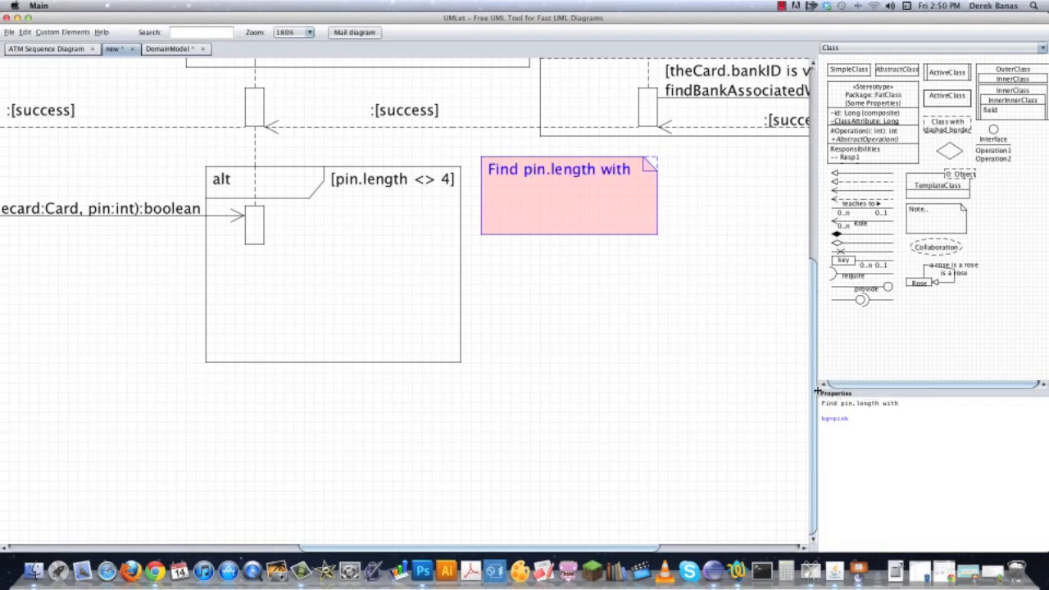
pyautogui.write('(int)(Math.log10(pin)+1')
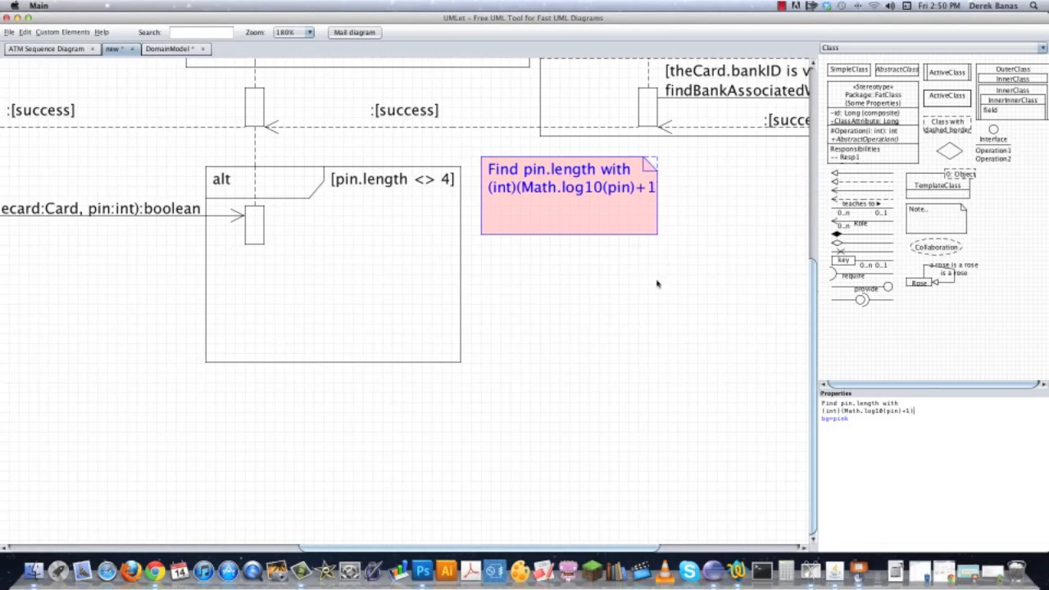
pyautogui.moveTo(656, 229); pyautogui.dragTo(645, 204)
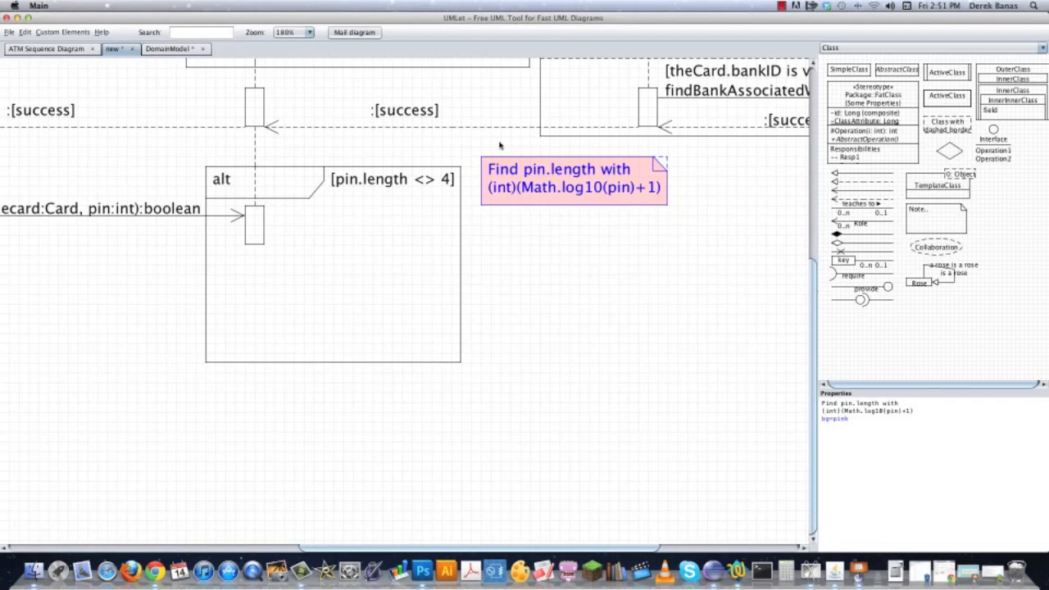
pyautogui.moveTo(555, 177); pyautogui.dragTo(541, 177)
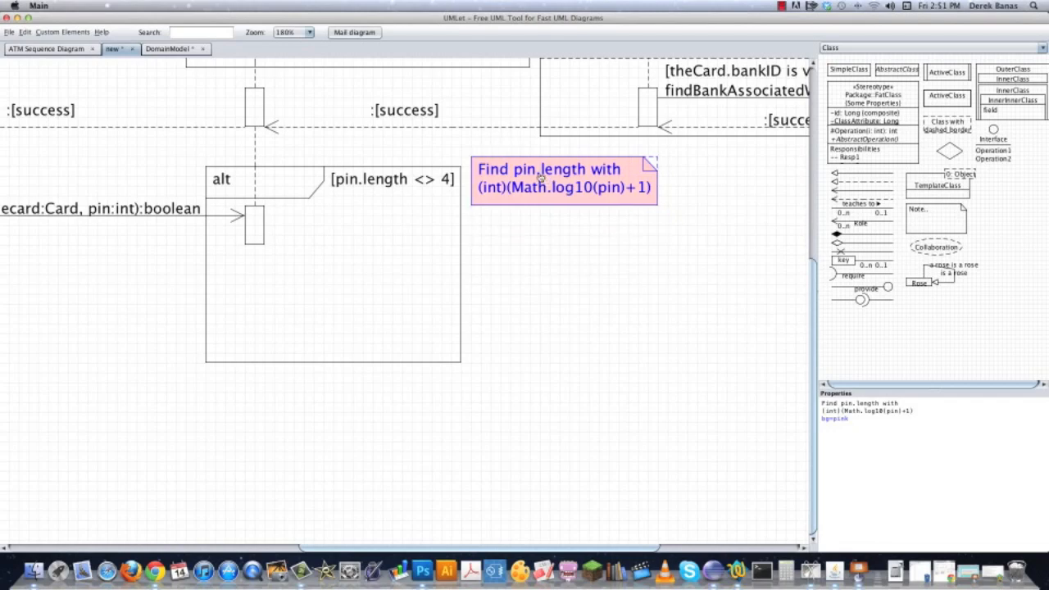
# Add a dashed return arrow labelled :[failed] from the lowest ATM bar to the lowest Customer bar by copying existing elements.
pyautogui.moveTo(314, 402); pyautogui.dragTo(519, 391)
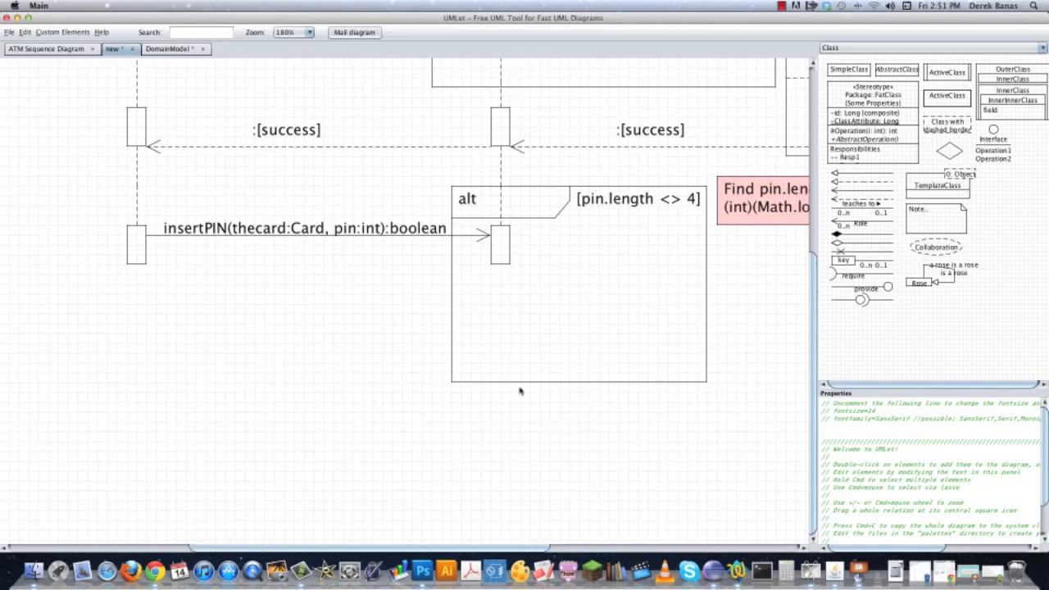
pyautogui.doubleClick(346, 146)
pyautogui.moveTo(343, 172); pyautogui.dragTo(315, 311)
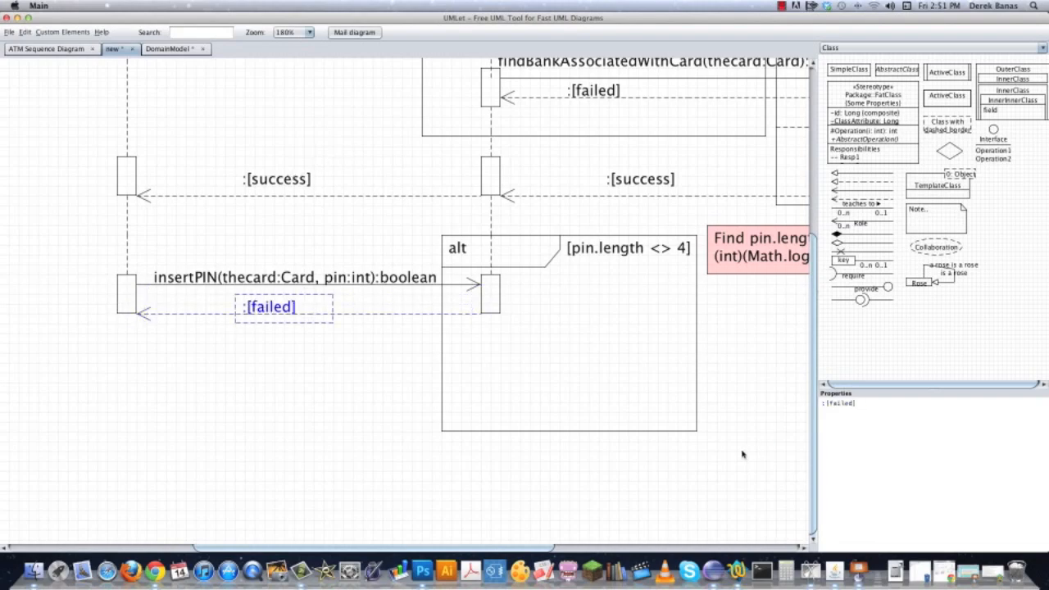
pyautogui.click(191, 389)
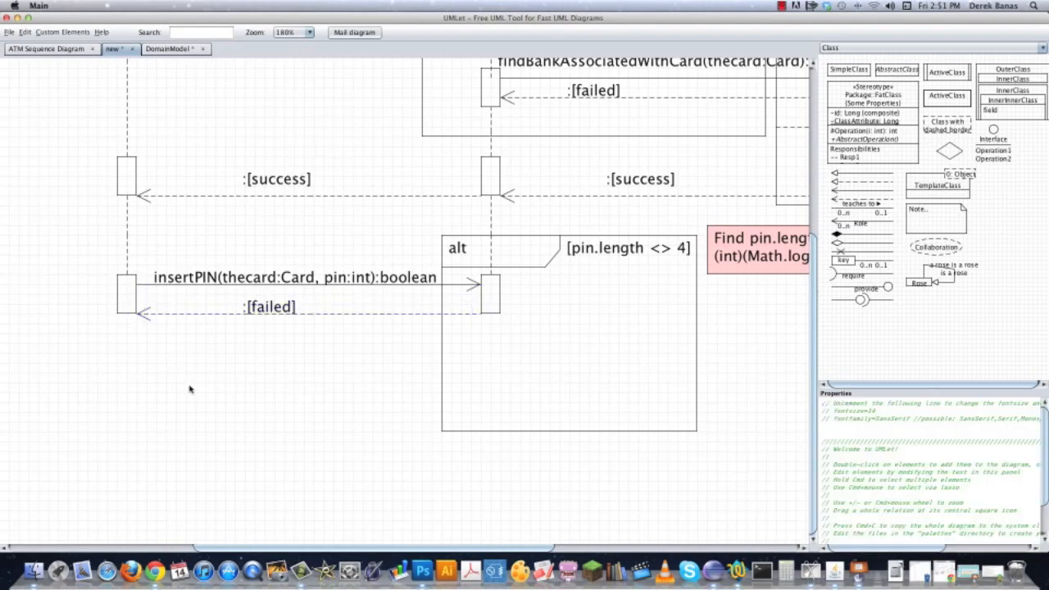
# Divide the pin.length alt frame with a dashed line and extend the ATM lifeline to a new activation bar in its lower section.
pyautogui.moveTo(781, 385); pyautogui.dragTo(470, 438)
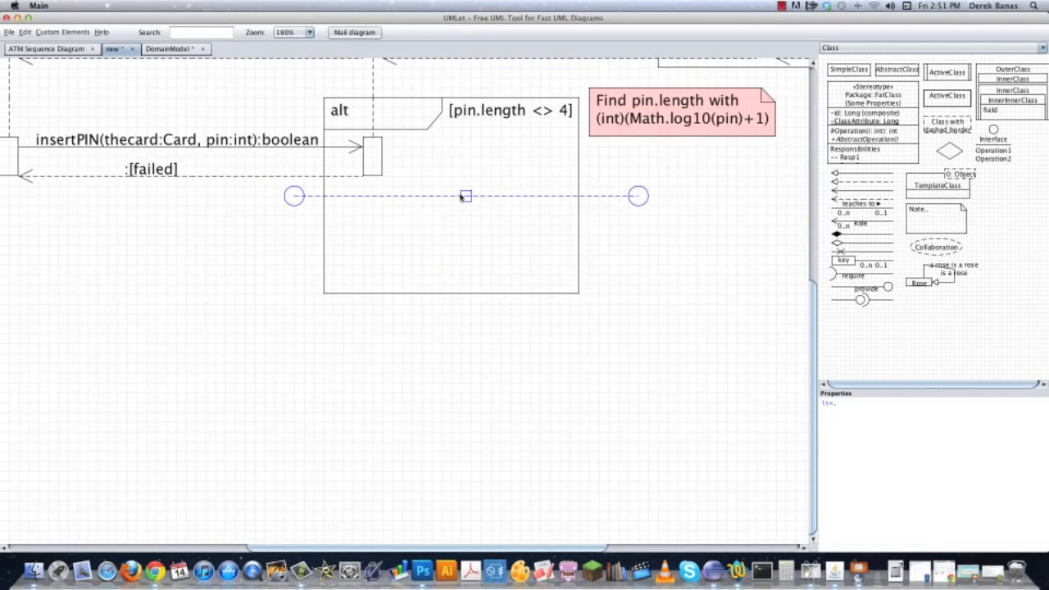
pyautogui.moveTo(462, 197); pyautogui.dragTo(496, 204)
pyautogui.moveTo(497, 204); pyautogui.dragTo(488, 195)
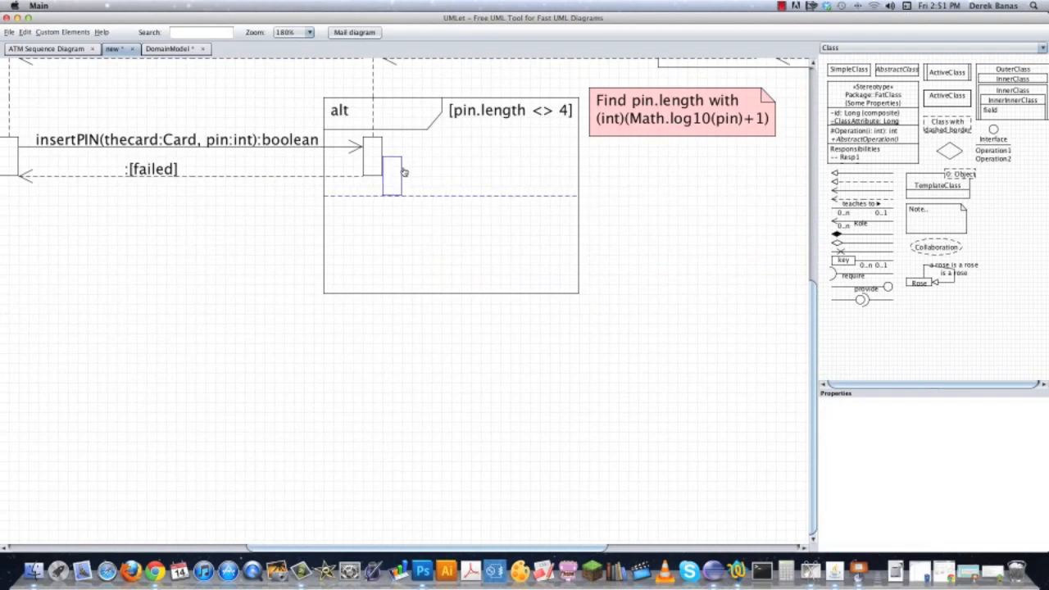
pyautogui.moveTo(397, 175); pyautogui.dragTo(378, 260)
pyautogui.click(656, 199)
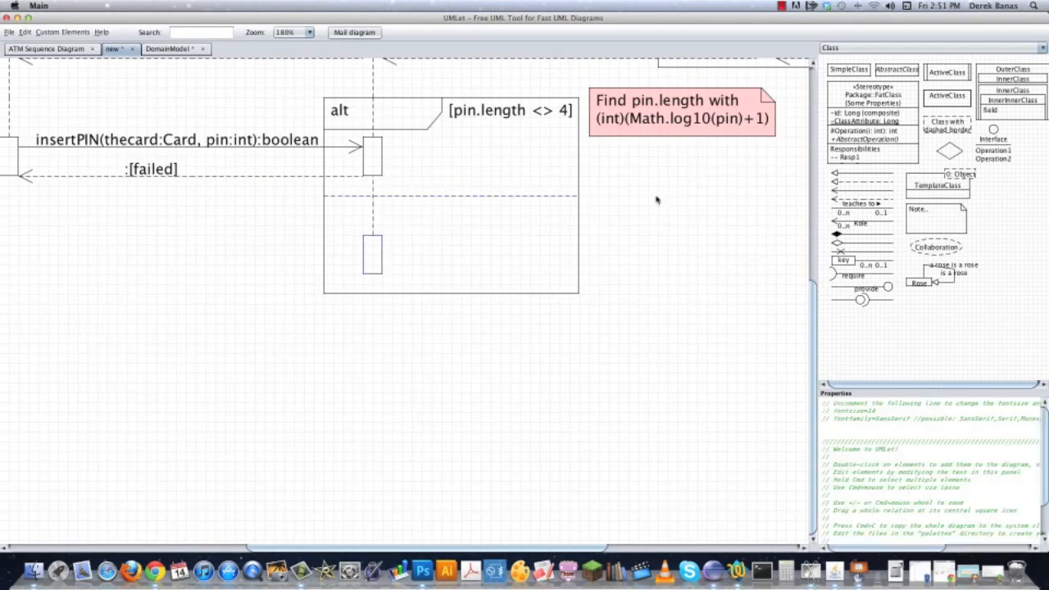
# Copy the [pin.length <> 4] guard into the frame's lower section and change it to [pin.length = 4].
pyautogui.doubleClick(509, 119)
pyautogui.moveTo(516, 134); pyautogui.dragTo(497, 213)
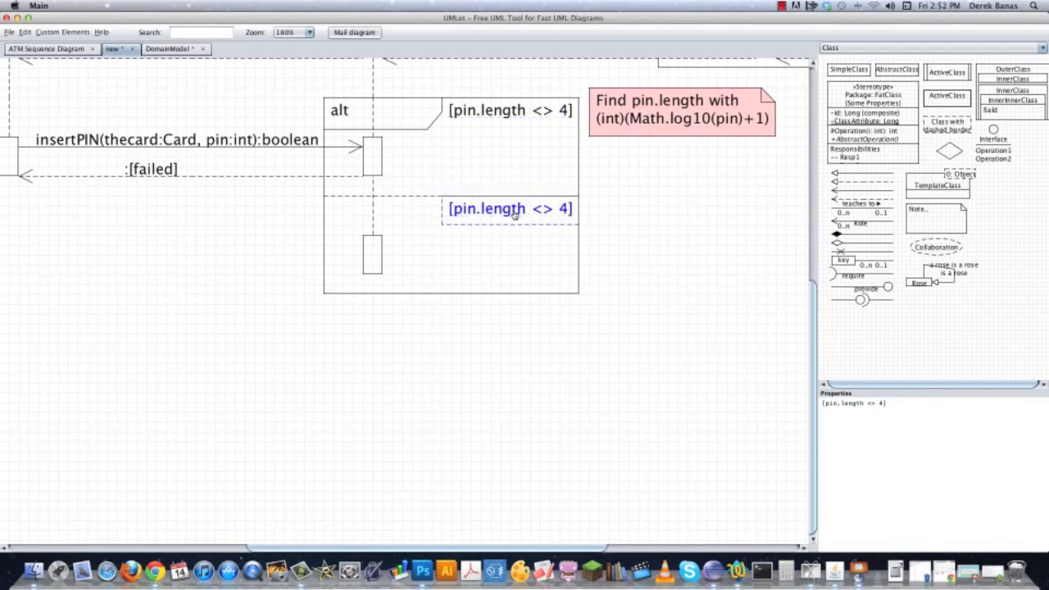
pyautogui.doubleClick(870, 402)
pyautogui.write('==')
pyautogui.press('BackSpace')
pyautogui.click(517, 380)
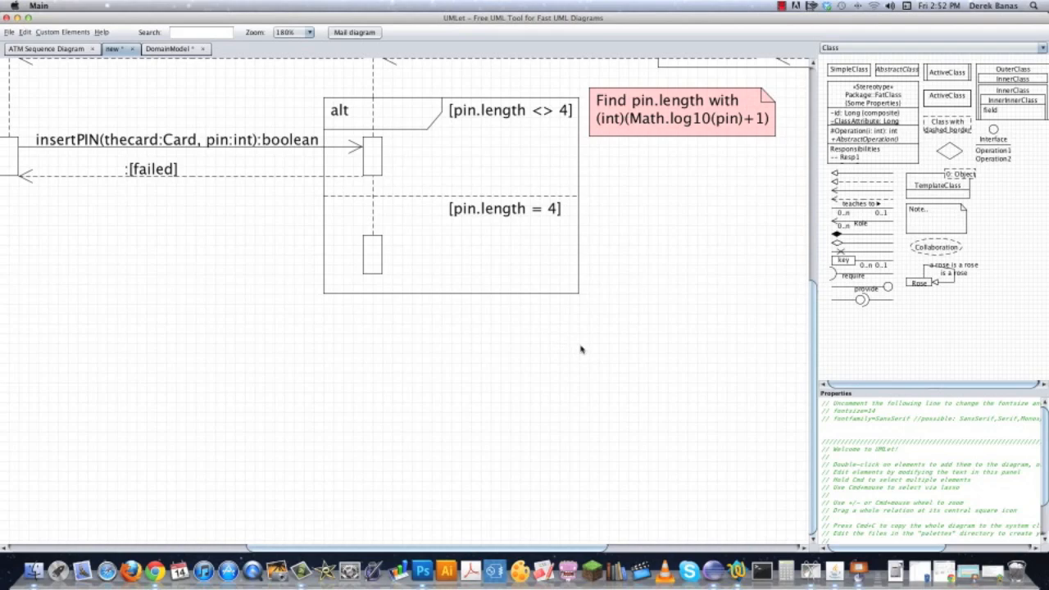
# Copy the insertPIN label below the frame and place a copy of its arrow starting at the lowest ATM activation bar.
pyautogui.doubleClick(190, 143)
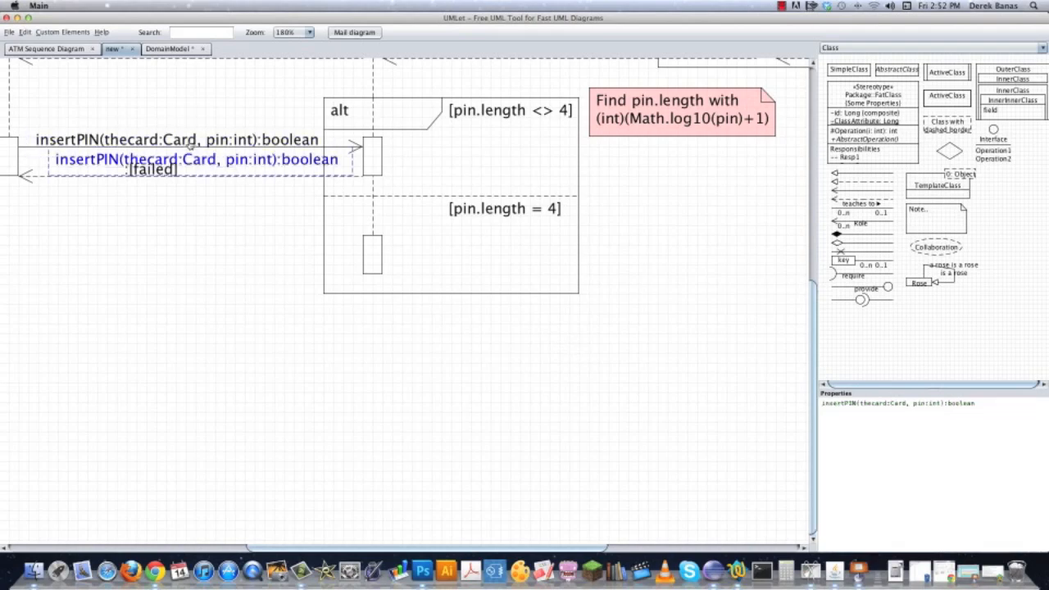
pyautogui.moveTo(206, 167); pyautogui.dragTo(210, 183)
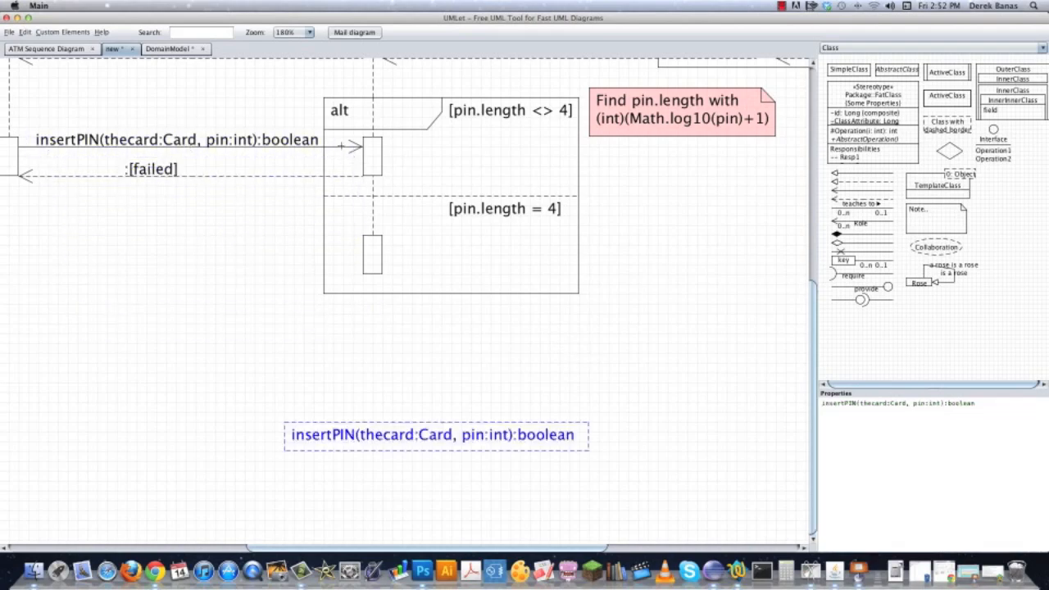
pyautogui.doubleClick(341, 146)
pyautogui.moveTo(216, 170); pyautogui.dragTo(560, 248)
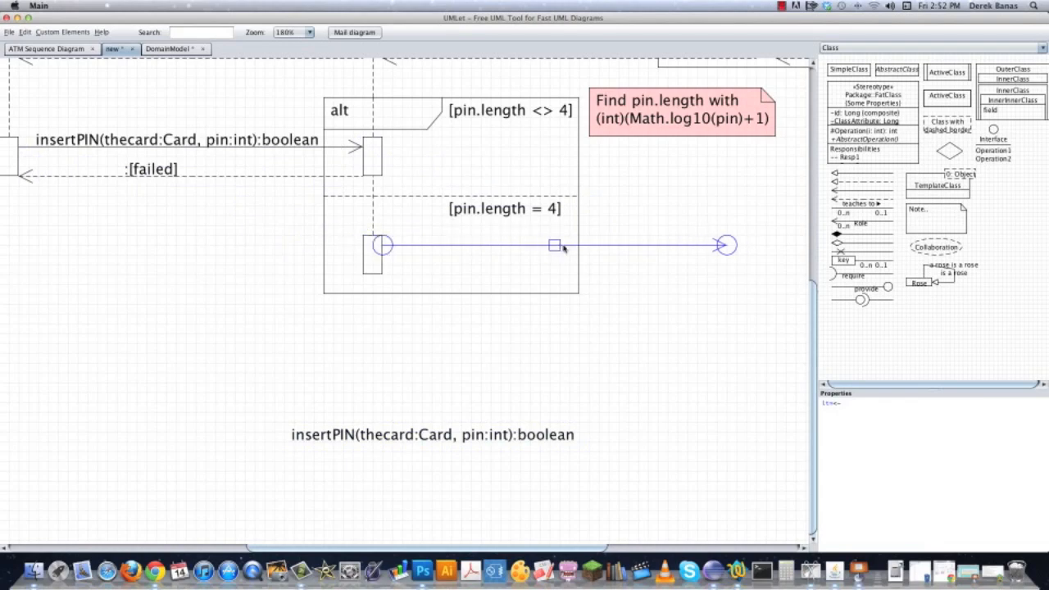
pyautogui.click(657, 305)
# Place a copied activation bar below the BankComputer bar and stretch the new message arrow to reach it.
pyautogui.moveTo(691, 377); pyautogui.dragTo(302, 560)
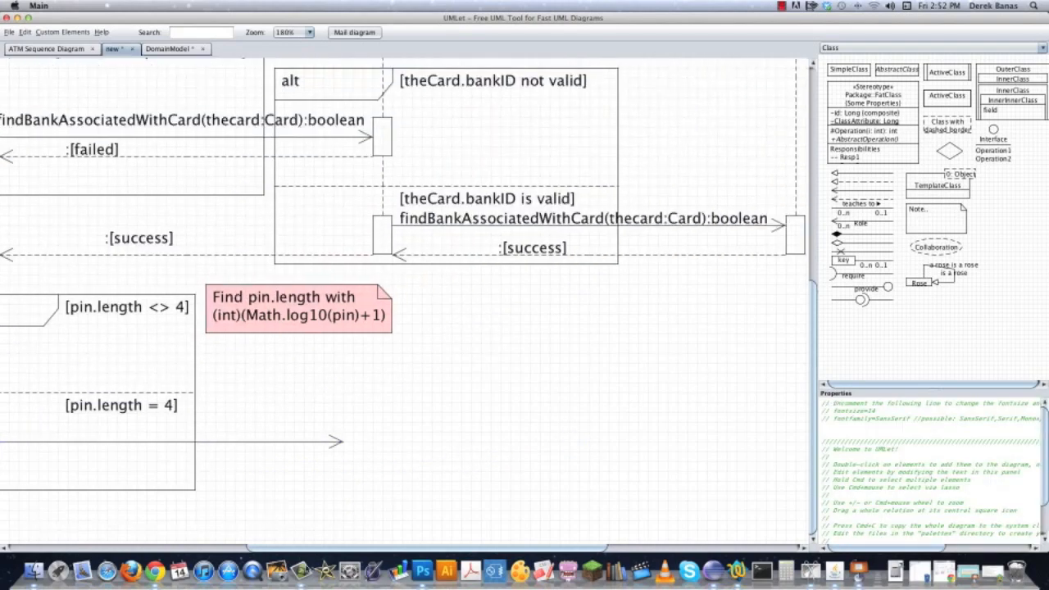
pyautogui.moveTo(632, 347); pyautogui.dragTo(471, 550)
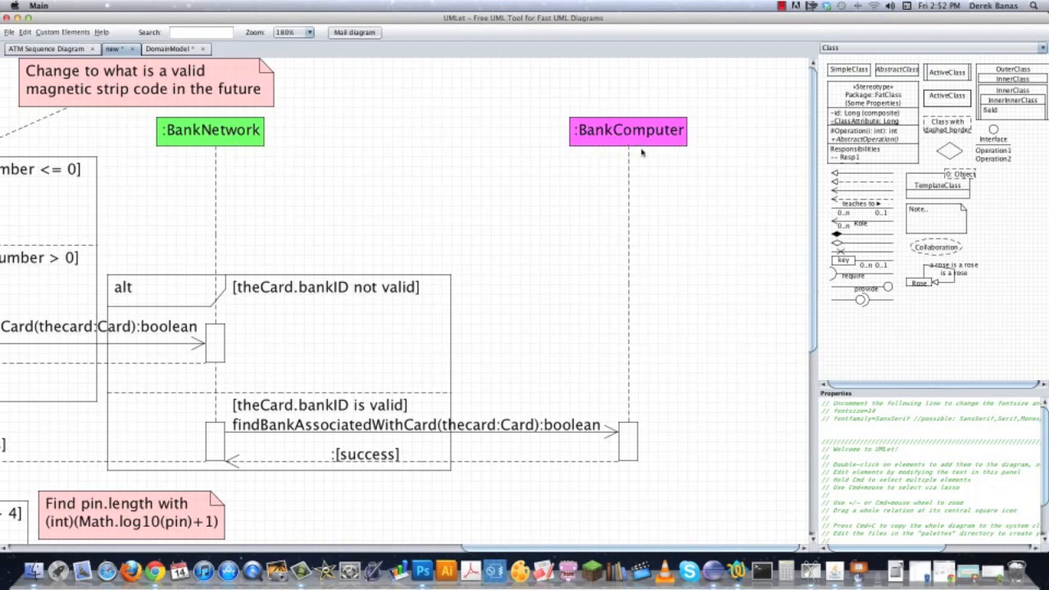
pyautogui.scroll(-8, 710, 312)
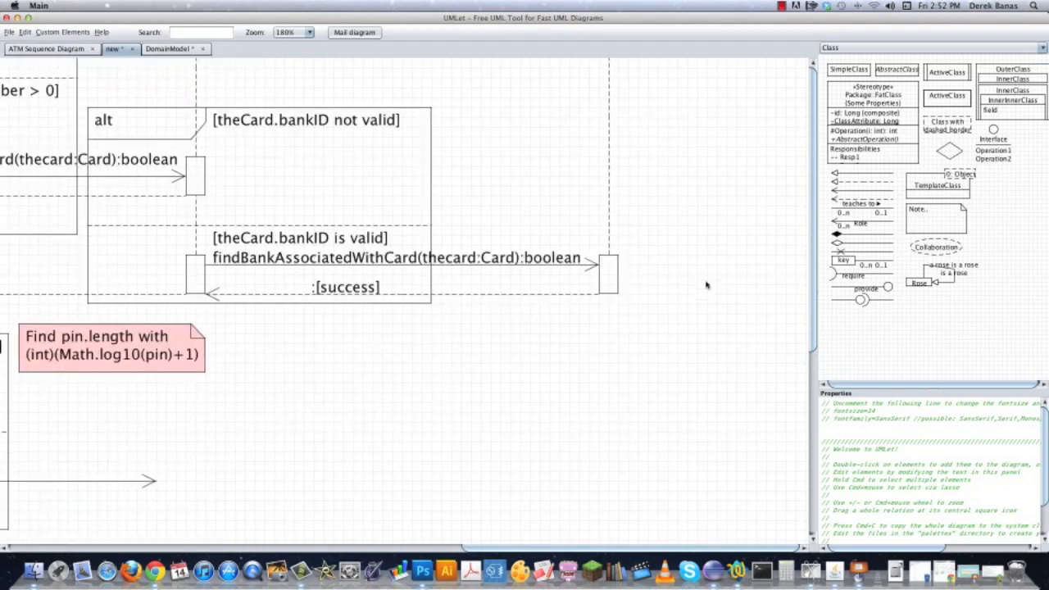
pyautogui.doubleClick(621, 133)
pyautogui.moveTo(637, 152); pyautogui.dragTo(618, 342)
pyautogui.moveTo(166, 333); pyautogui.dragTo(608, 334)
pyautogui.click(279, 308)
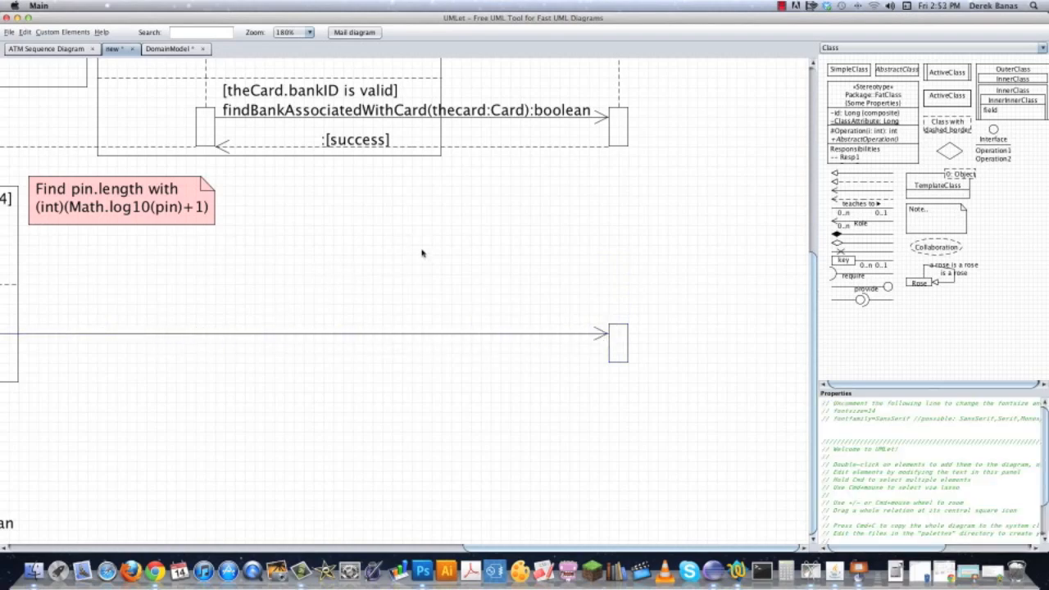
# Copy the BankComputer lifeline's dashed segment and fit it between the two BankComputer activation bars.
pyautogui.doubleClick(619, 68)
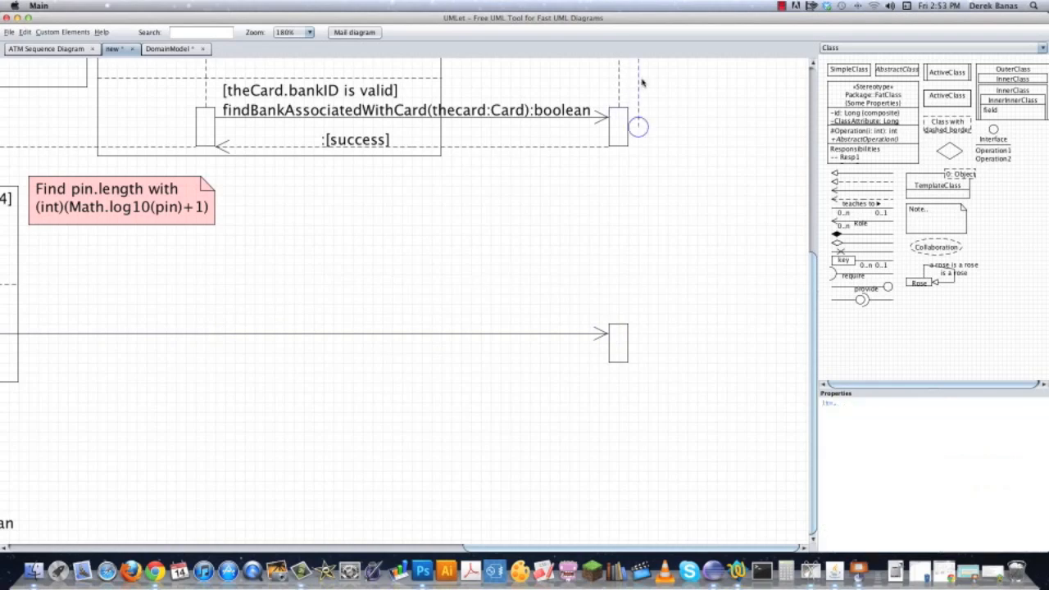
pyautogui.click(753, 145)
pyautogui.scroll(10, 759, 246)
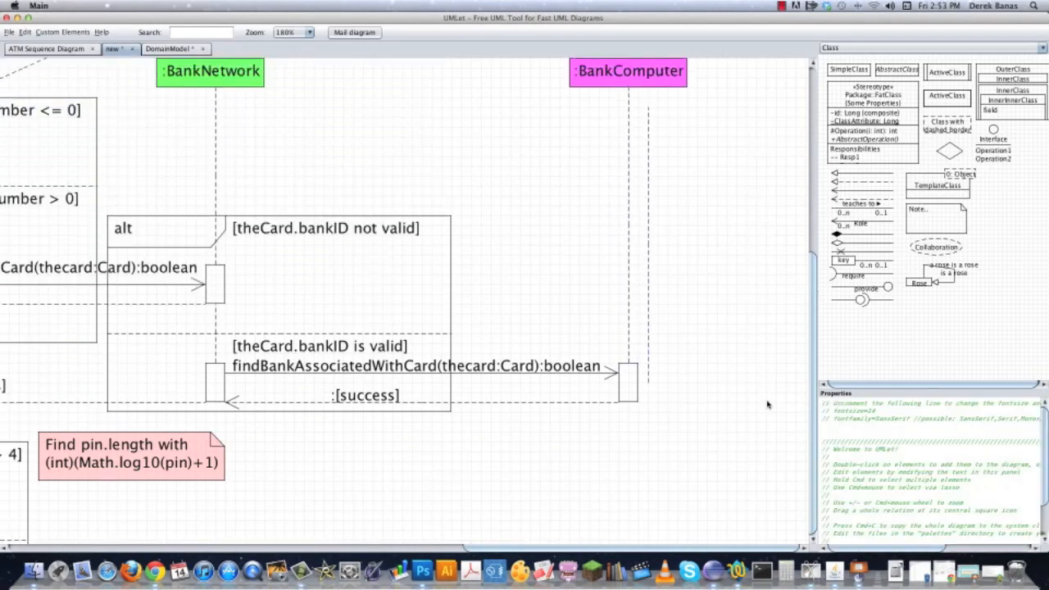
pyautogui.click(648, 250)
pyautogui.moveTo(649, 246); pyautogui.dragTo(629, 541)
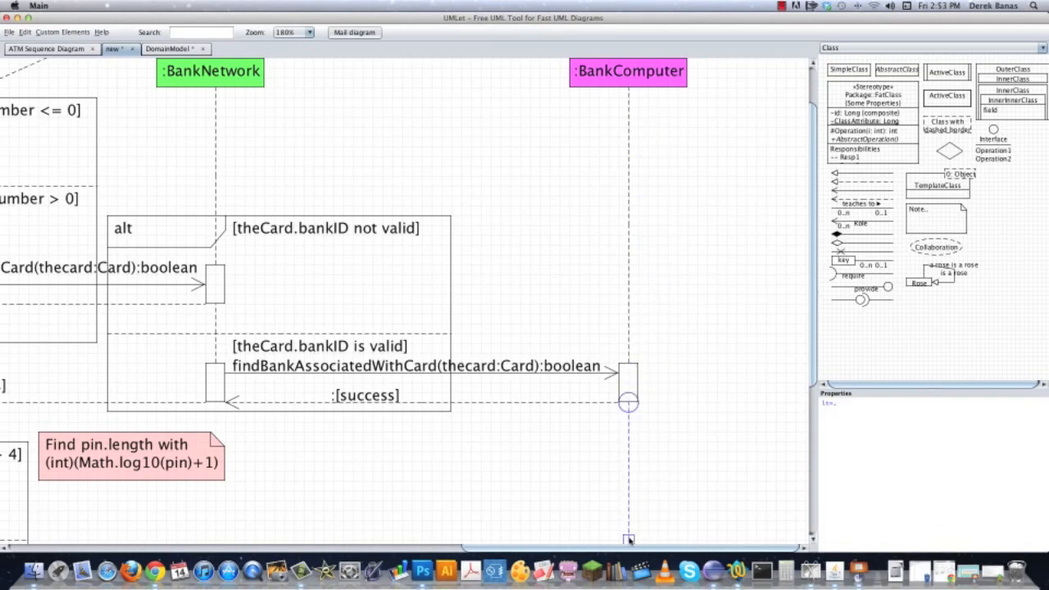
pyautogui.click(678, 513)
pyautogui.scroll(-10, 691, 251)
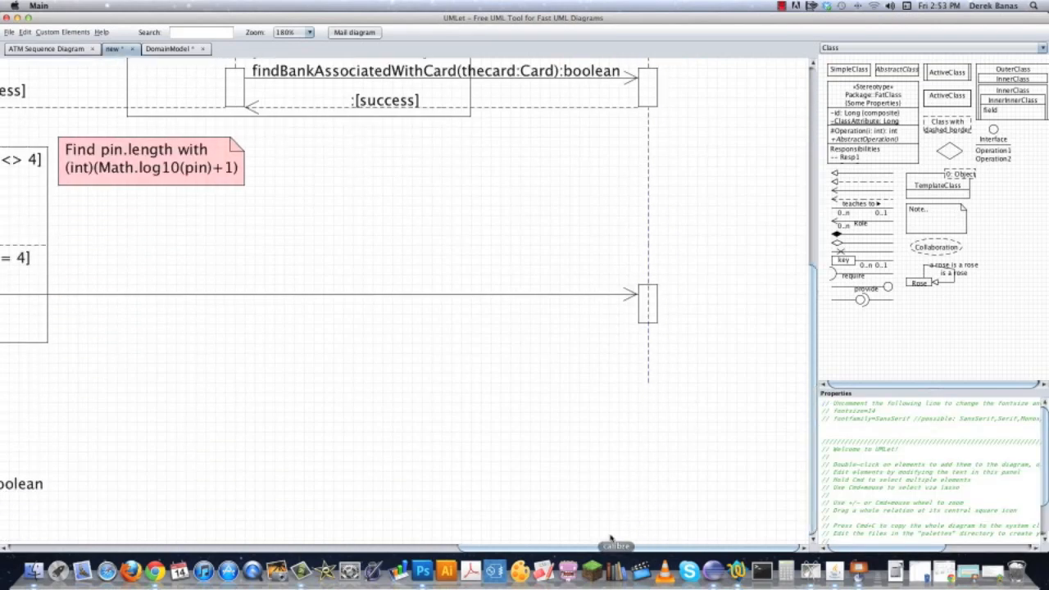
pyautogui.moveTo(658, 391); pyautogui.dragTo(648, 286)
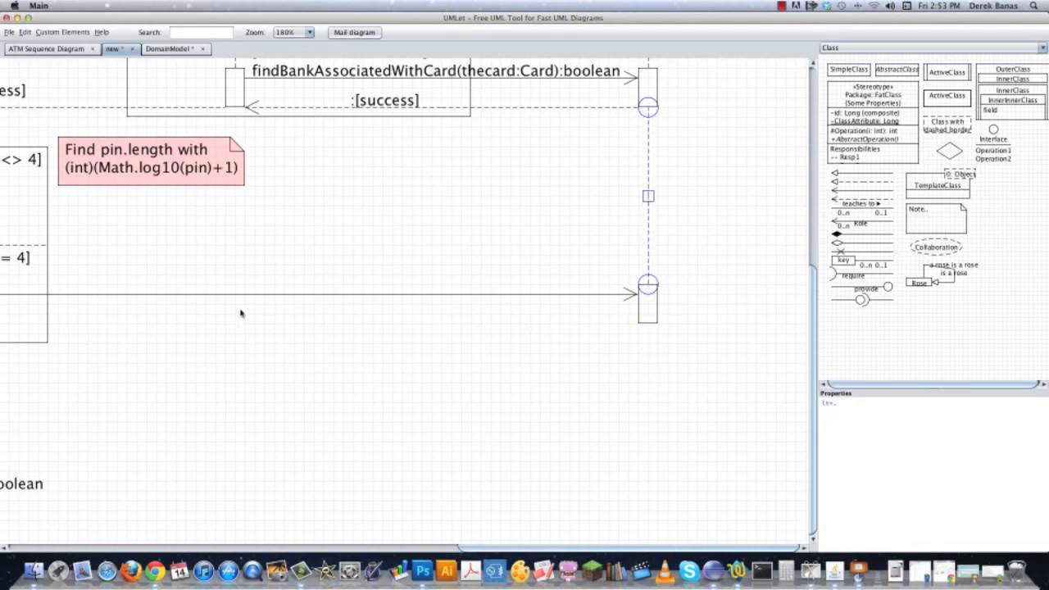
pyautogui.click(507, 383)
# Move the copied insertPIN label onto the long arrow, change it to verifyThePIN(thecard:Card, pin:int):boolean and widen its box.
pyautogui.hscroll(-3, 532, 385)
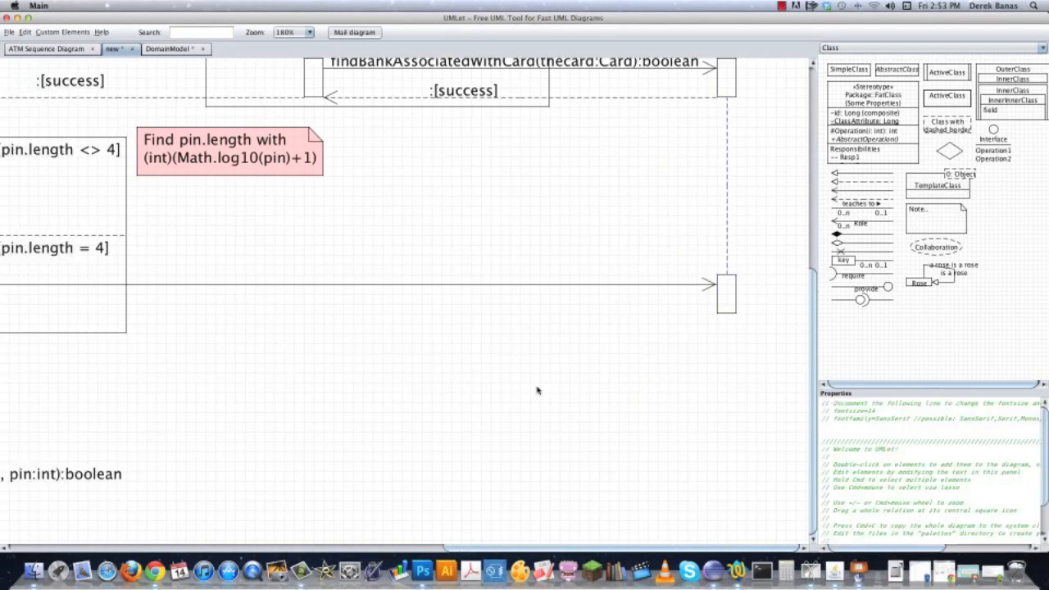
pyautogui.moveTo(95, 480); pyautogui.dragTo(327, 353)
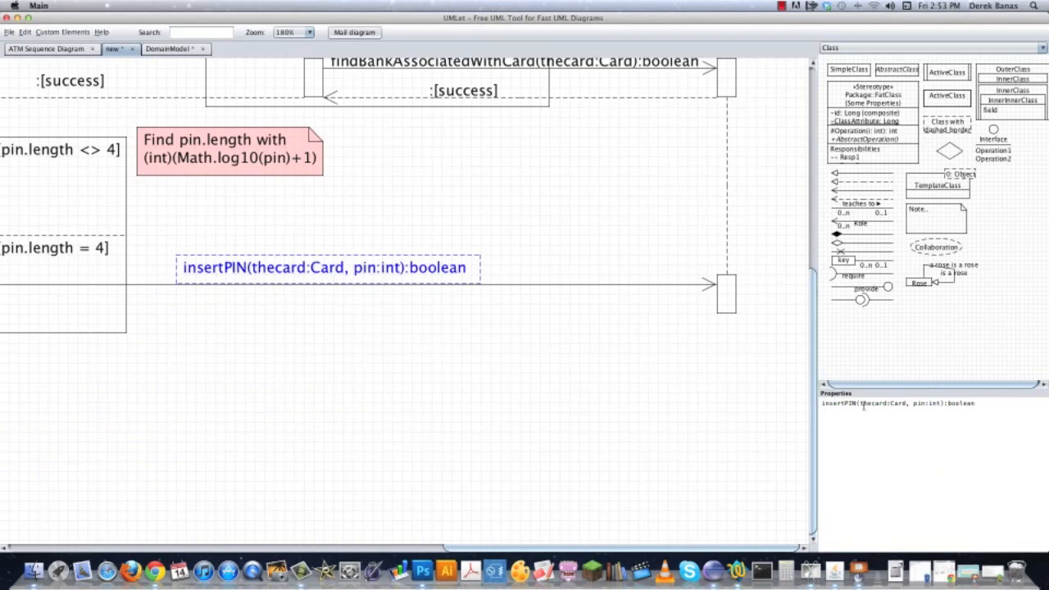
pyautogui.moveTo(857, 403); pyautogui.dragTo(750, 407)
pyautogui.write('verify')
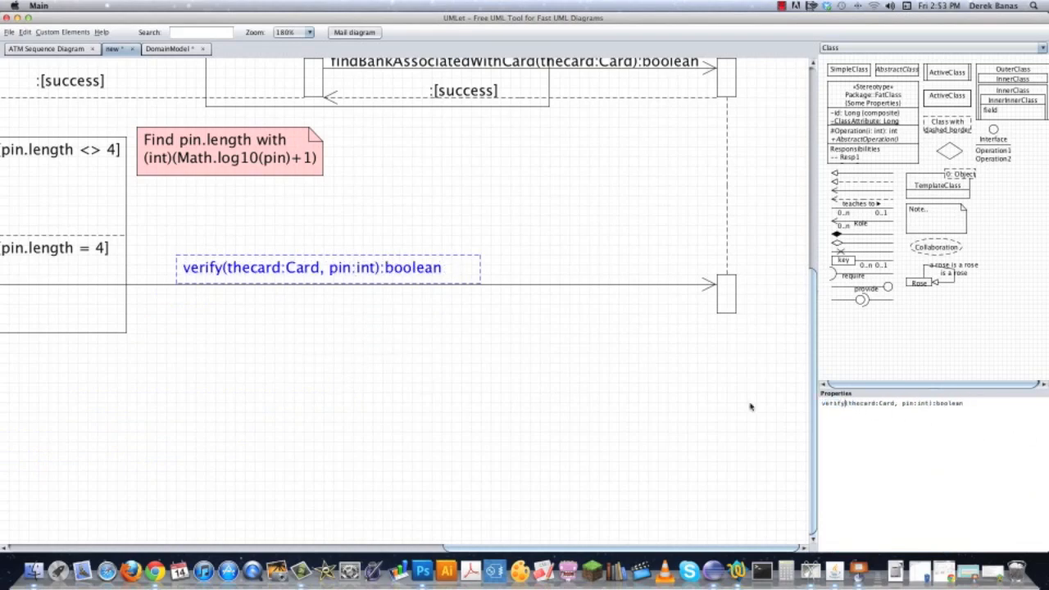
pyautogui.write('ThePIN')
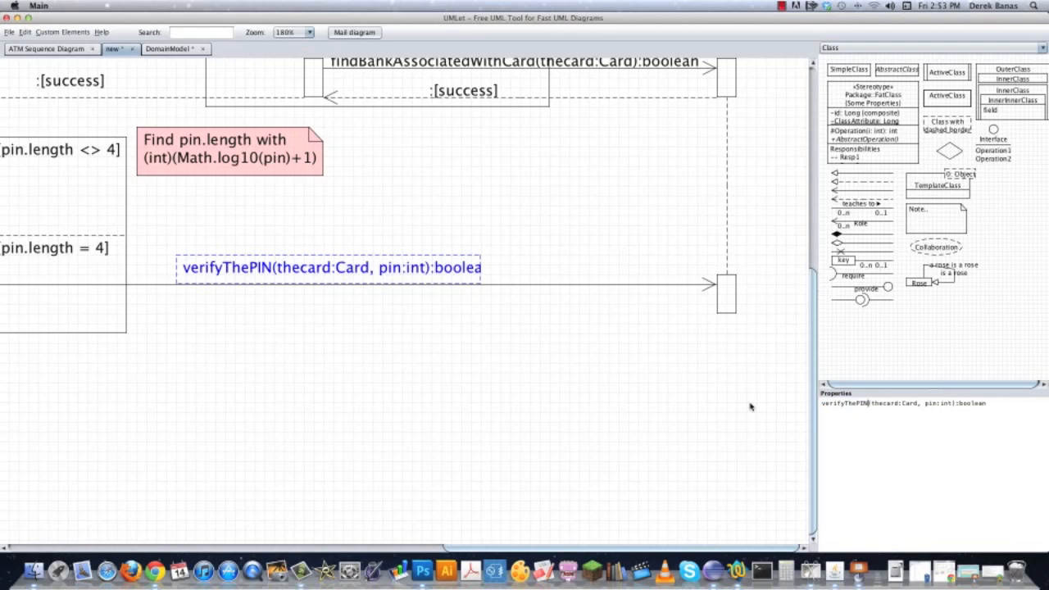
pyautogui.moveTo(479, 268); pyautogui.dragTo(509, 271)
pyautogui.click(554, 359)
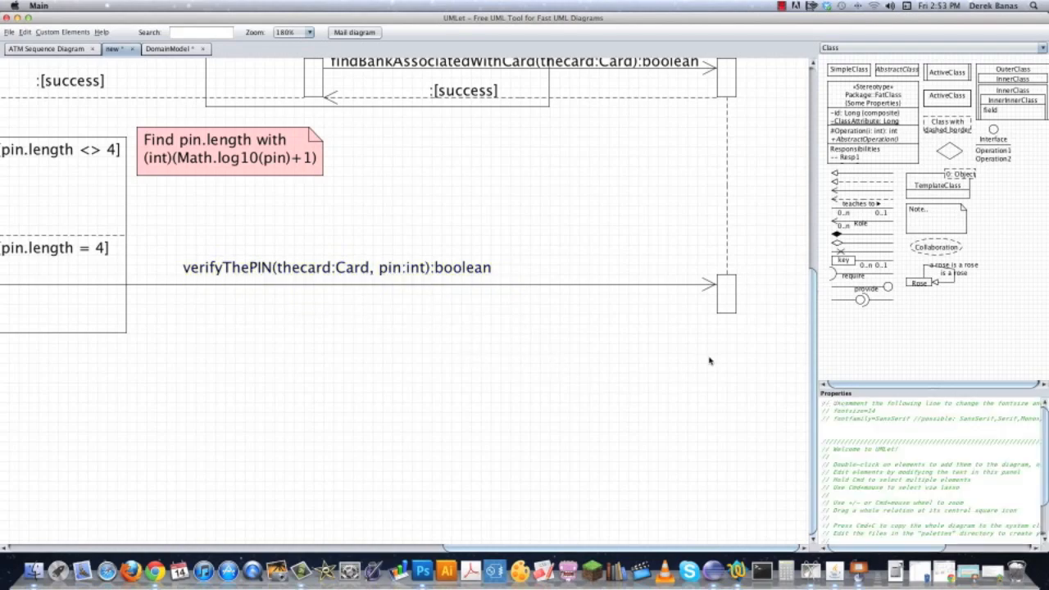
# Copy the ATM's pin.length alt frame and place it around the lower BankComputer activation bar.
pyautogui.moveTo(710, 361); pyautogui.dragTo(787, 369)
pyautogui.doubleClick(118, 210)
pyautogui.moveTo(170, 351); pyautogui.dragTo(768, 415)
pyautogui.moveTo(687, 498); pyautogui.dragTo(169, 445)
pyautogui.moveTo(148, 347); pyautogui.dragTo(257, 352)
pyautogui.click(154, 349)
# Copy the [pin.length <> 4] guard into the BankComputer alt frame and change it to [pin <> theAccount].
pyautogui.moveTo(139, 386); pyautogui.dragTo(570, 384)
pyautogui.doubleClick(125, 151)
pyautogui.moveTo(137, 176); pyautogui.dragTo(747, 362)
pyautogui.moveTo(727, 527); pyautogui.dragTo(354, 507)
pyautogui.moveTo(338, 348); pyautogui.dragTo(445, 230)
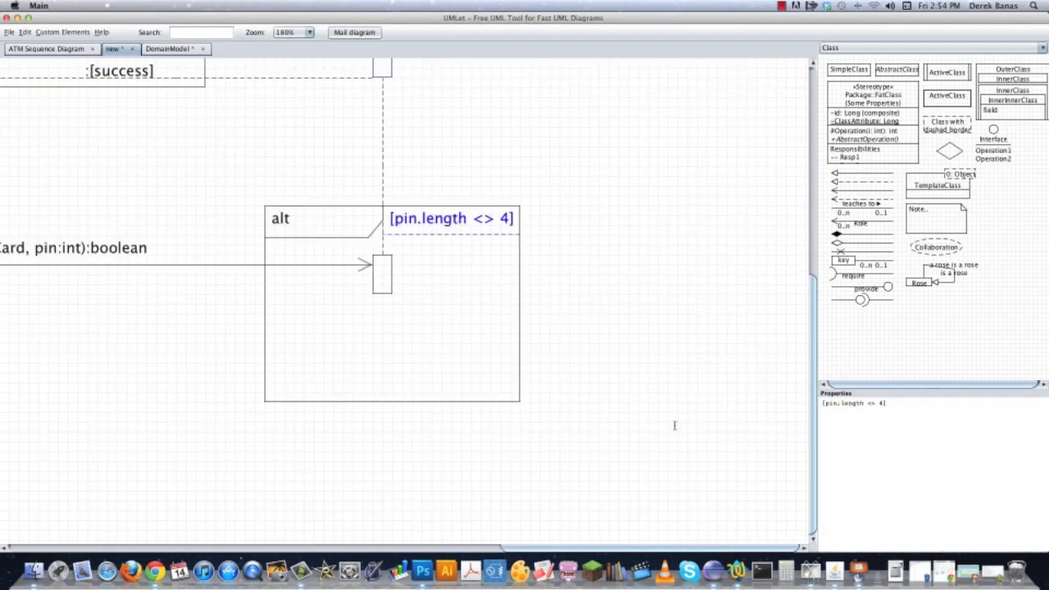
pyautogui.moveTo(834, 402); pyautogui.dragTo(863, 402)
pyautogui.press('BackSpace')
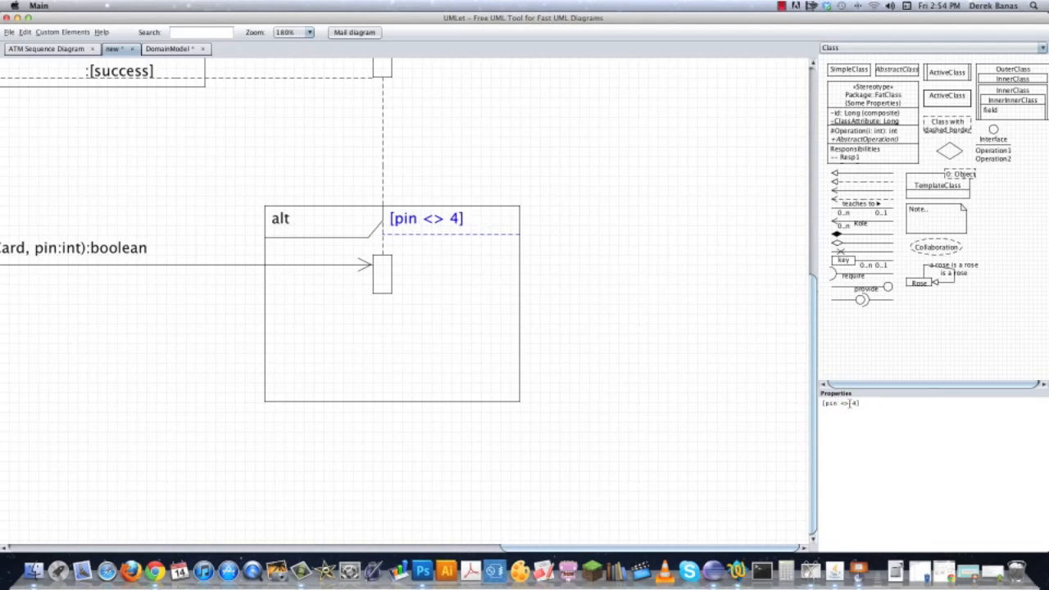
pyautogui.write('theAccount')
pyautogui.click(590, 152)
# Copy the "Holds :Transaction" note and place it above and to the right of the BankComputer header.
pyautogui.scroll(10, 604, 251)
pyautogui.scroll(5, 631, 377)
pyautogui.hscroll(-8, 609, 286)
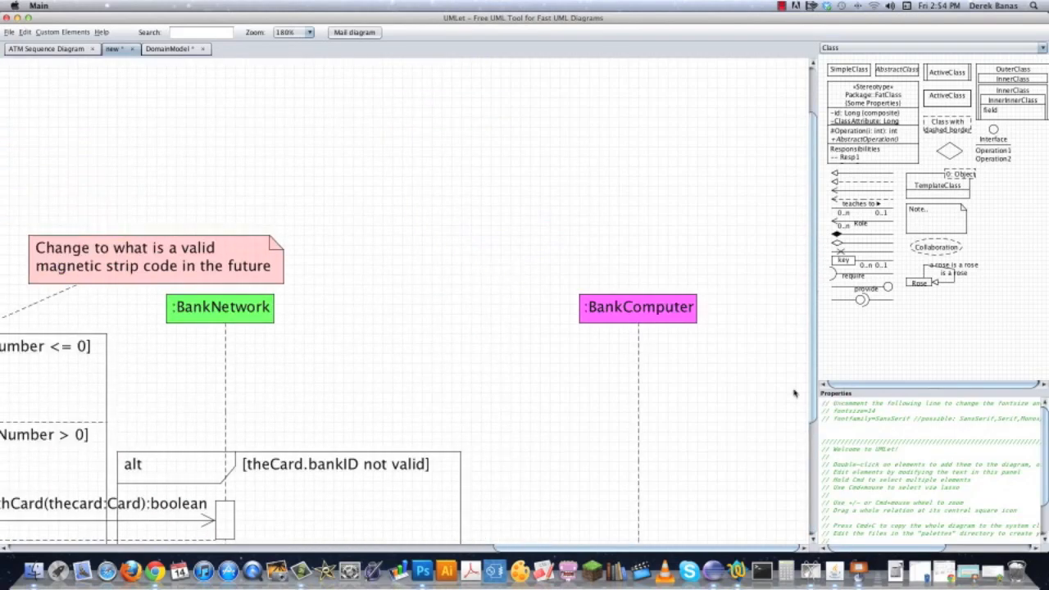
pyautogui.moveTo(635, 196); pyautogui.dragTo(665, 186)
pyautogui.click(184, 219)
pyautogui.moveTo(786, 211); pyautogui.dragTo(598, 191)
pyautogui.hscroll(5, 578, 339)
pyautogui.click(67, 91)
pyautogui.moveTo(67, 92); pyautogui.dragTo(538, 192)
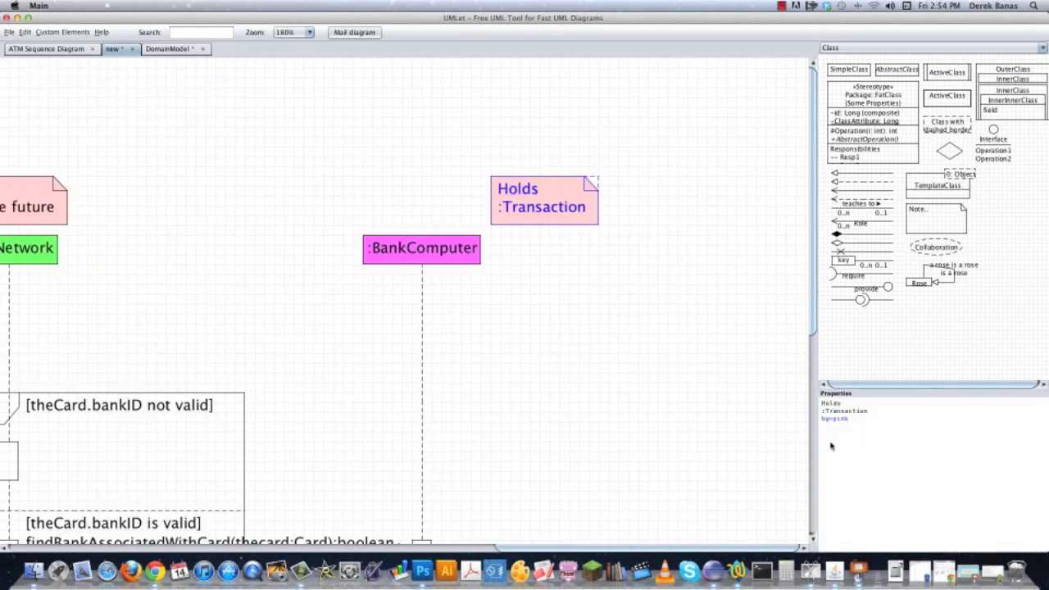
# Change the second line of the note beside BankComputer to :Account.
pyautogui.moveTo(816, 411); pyautogui.dragTo(874, 413)
pyautogui.moveTo(825, 411); pyautogui.dragTo(896, 410)
pyautogui.write('Account')
pyautogui.click(622, 304)
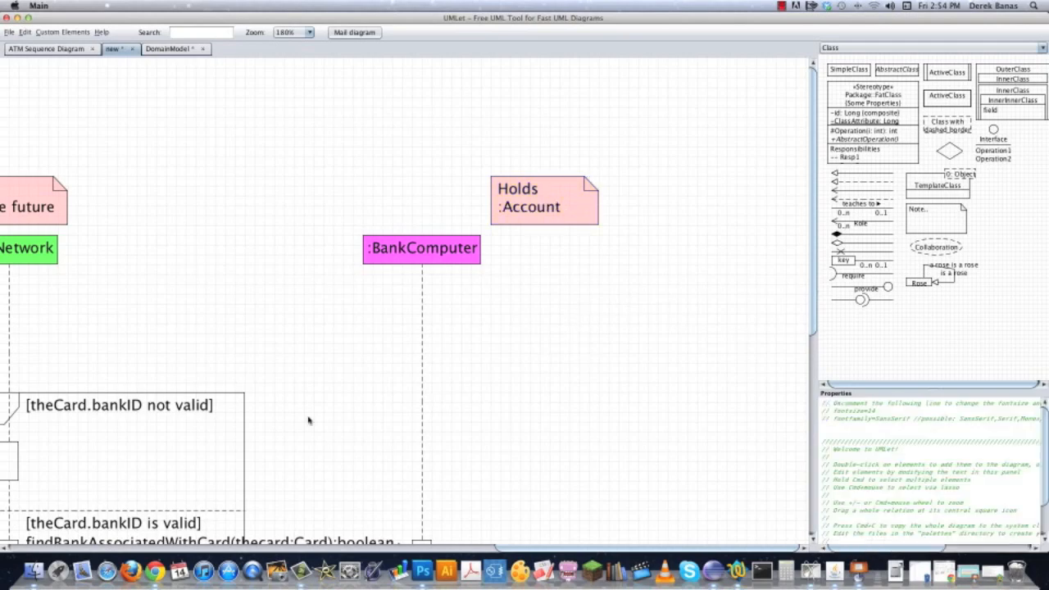
# Copy the ATM note's dashed connector and place it between the BankComputer header and its Holds :Account note.
pyautogui.hscroll(-10, 263, 176)
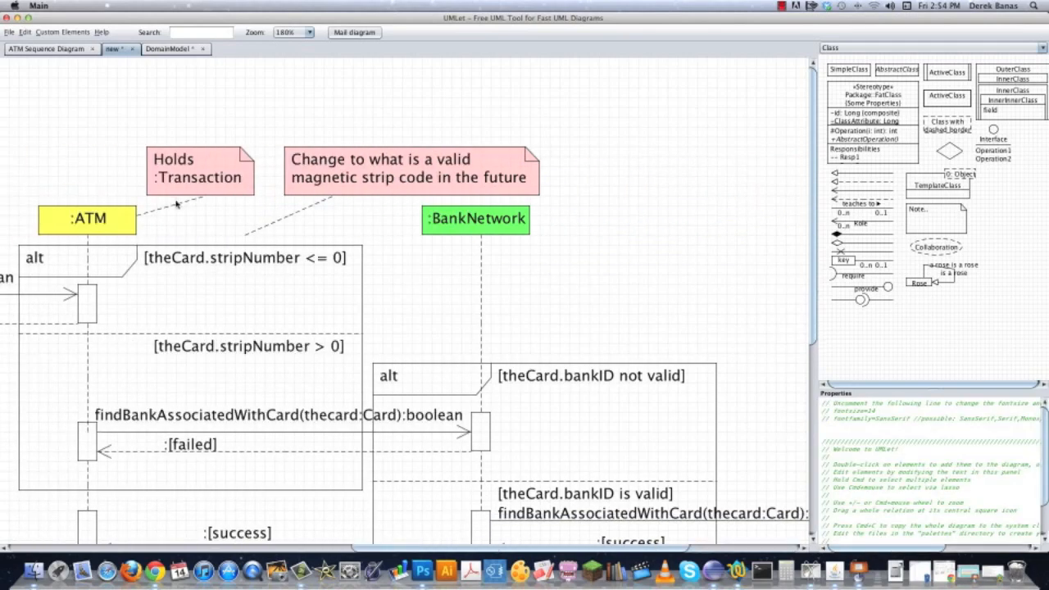
pyautogui.click(175, 205)
pyautogui.doubleClick(175, 205)
pyautogui.moveTo(189, 225); pyautogui.dragTo(701, 210)
pyautogui.moveTo(723, 269); pyautogui.dragTo(160, 281)
pyautogui.moveTo(125, 218); pyautogui.dragTo(402, 215)
# Widen the BankComputer alt frame and its guard label, and complete the guard as [pin <> theAccount.pin].
pyautogui.moveTo(440, 367); pyautogui.dragTo(471, 282)
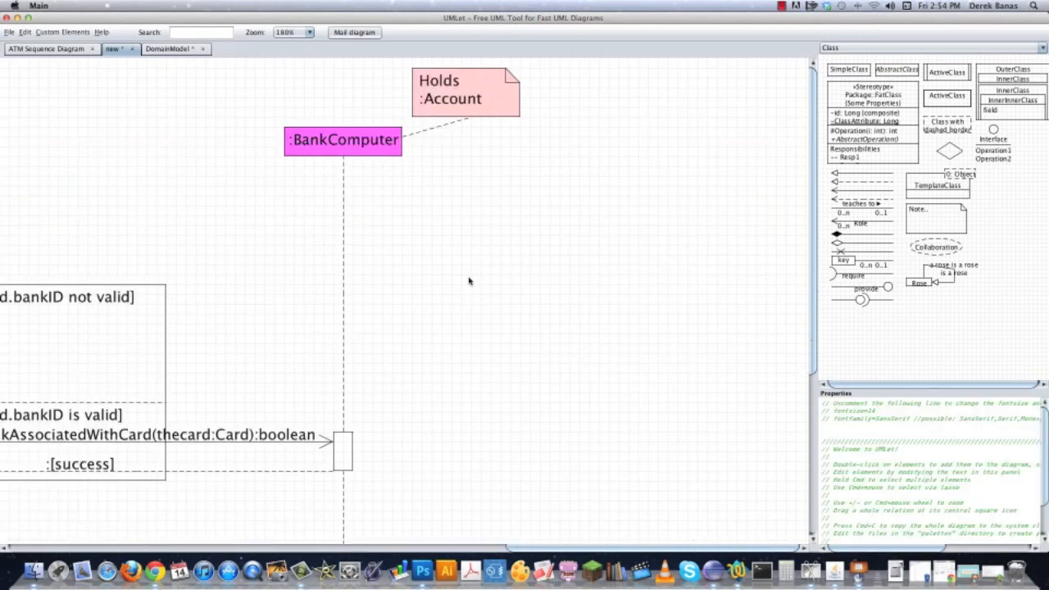
pyautogui.moveTo(499, 478); pyautogui.dragTo(610, 231)
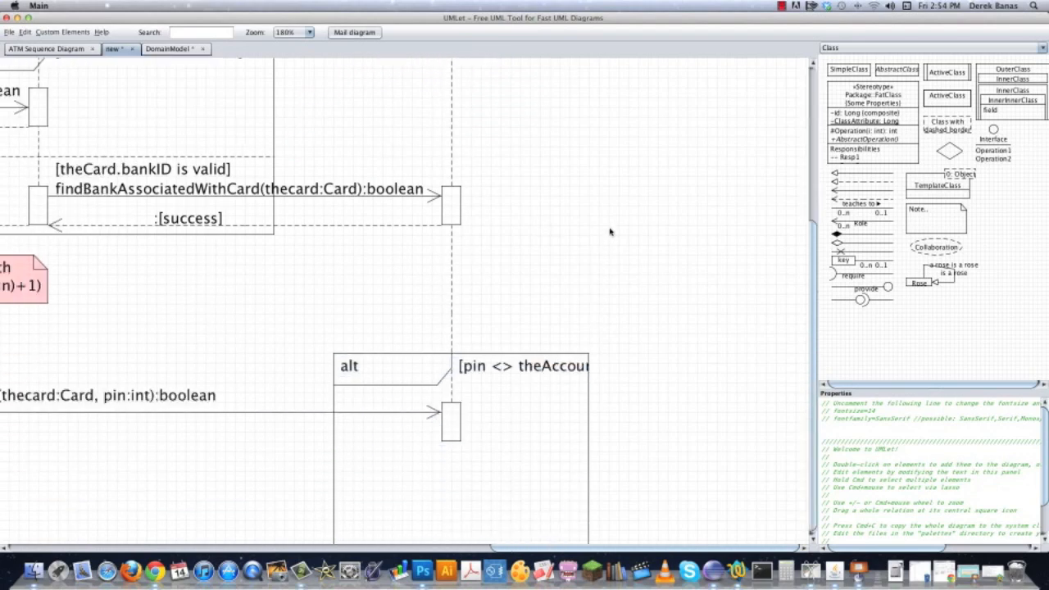
pyautogui.moveTo(644, 463); pyautogui.dragTo(665, 330)
pyautogui.click(673, 290)
pyautogui.click(607, 232)
pyautogui.click(891, 404)
pyautogui.write('.p')
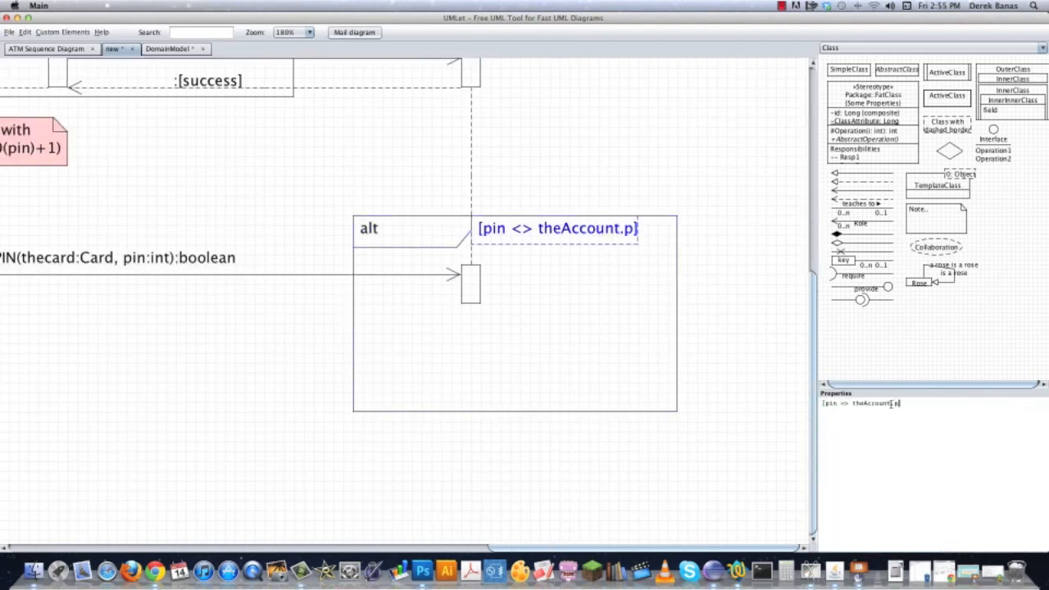
pyautogui.write('in')
pyautogui.click(714, 289)
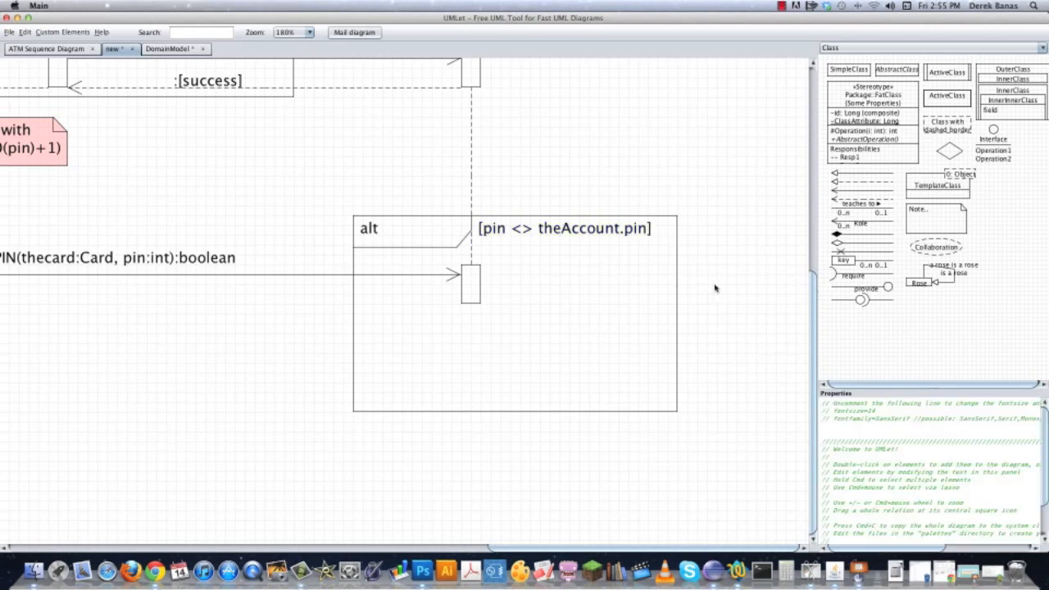
# Copy a dashed return arrow below the verifyThePIN message and stretch it from the BankComputer bar to the lowest ATM bar.
pyautogui.moveTo(275, 385); pyautogui.dragTo(431, 417)
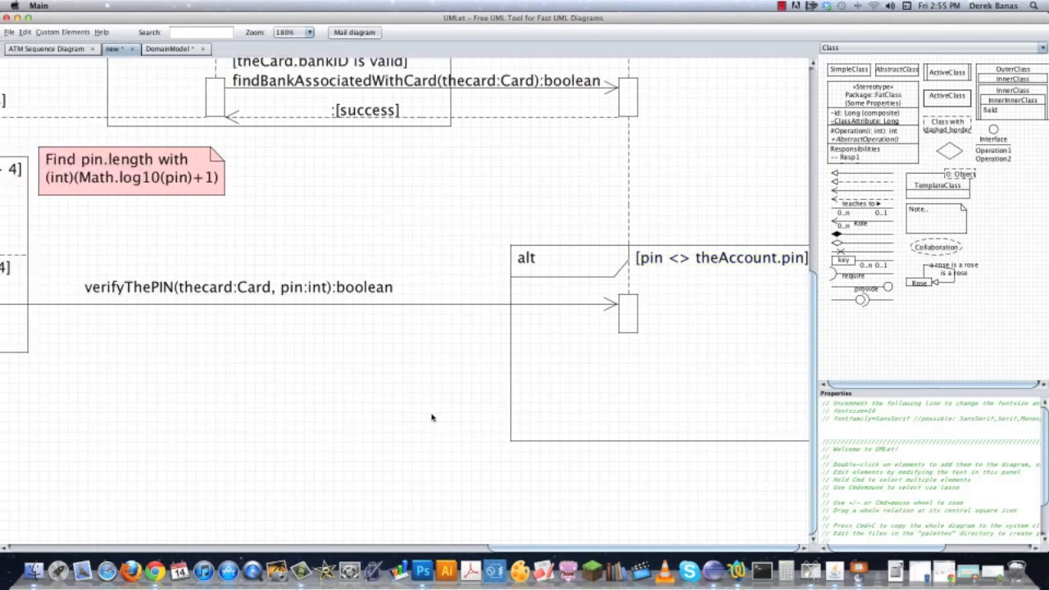
pyautogui.doubleClick(481, 117)
pyautogui.moveTo(441, 138); pyautogui.dragTo(424, 333)
pyautogui.click(316, 438)
pyautogui.hscroll(-10, 316, 438)
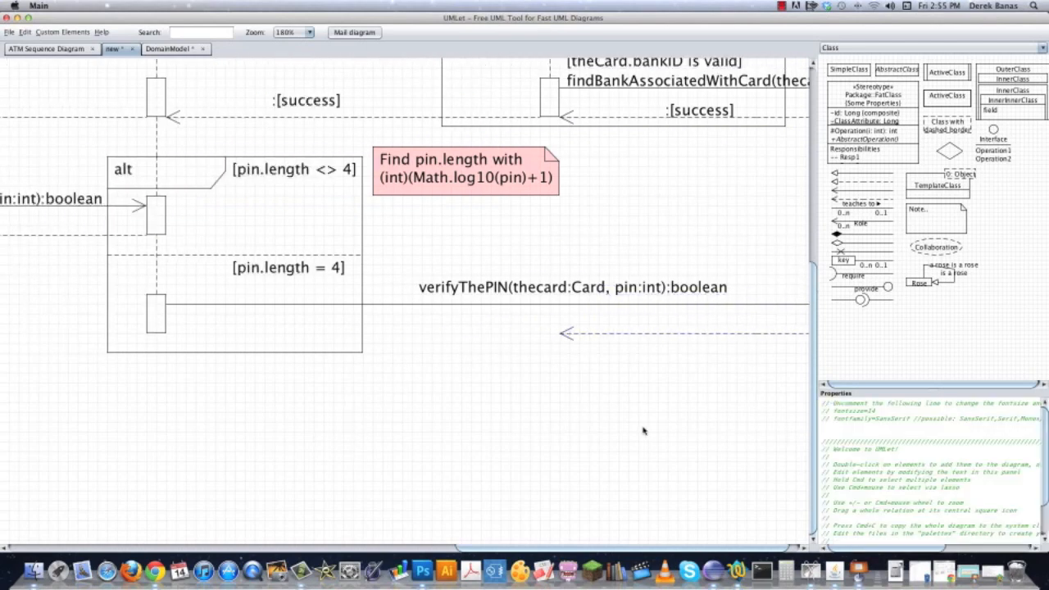
pyautogui.moveTo(584, 336); pyautogui.dragTo(189, 333)
pyautogui.click(518, 384)
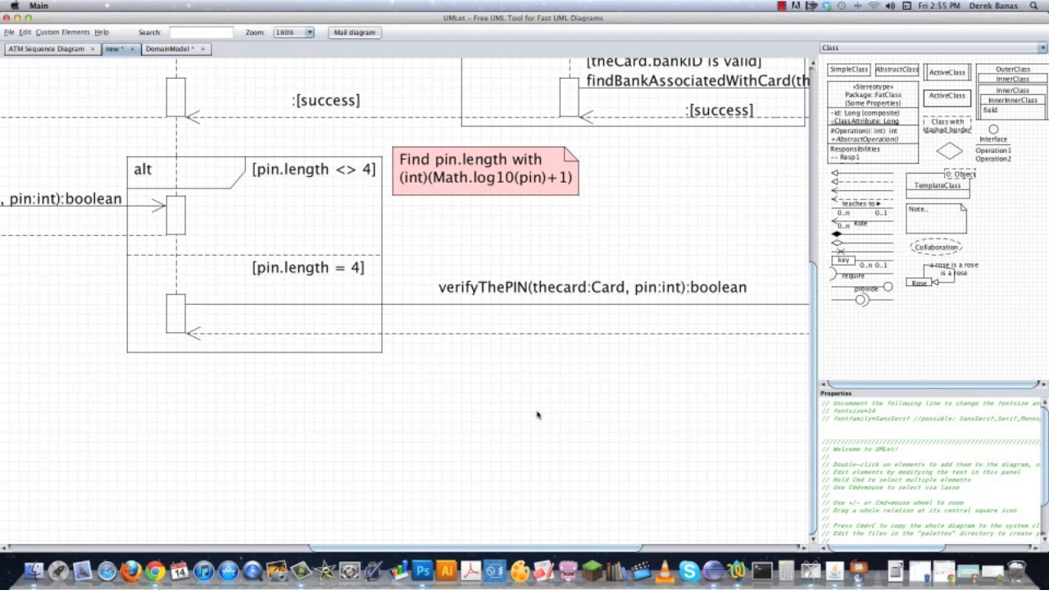
# Extend the pin.length alt frame and the lowest ATM activation bar downward.
pyautogui.moveTo(182, 352); pyautogui.dragTo(189, 406)
pyautogui.click(177, 337)
pyautogui.moveTo(174, 333); pyautogui.dragTo(171, 404)
pyautogui.click(580, 399)
# Copy the verifyThePIN label onto its return arrow, change it to :[failed] and narrow its box.
pyautogui.doubleClick(522, 300)
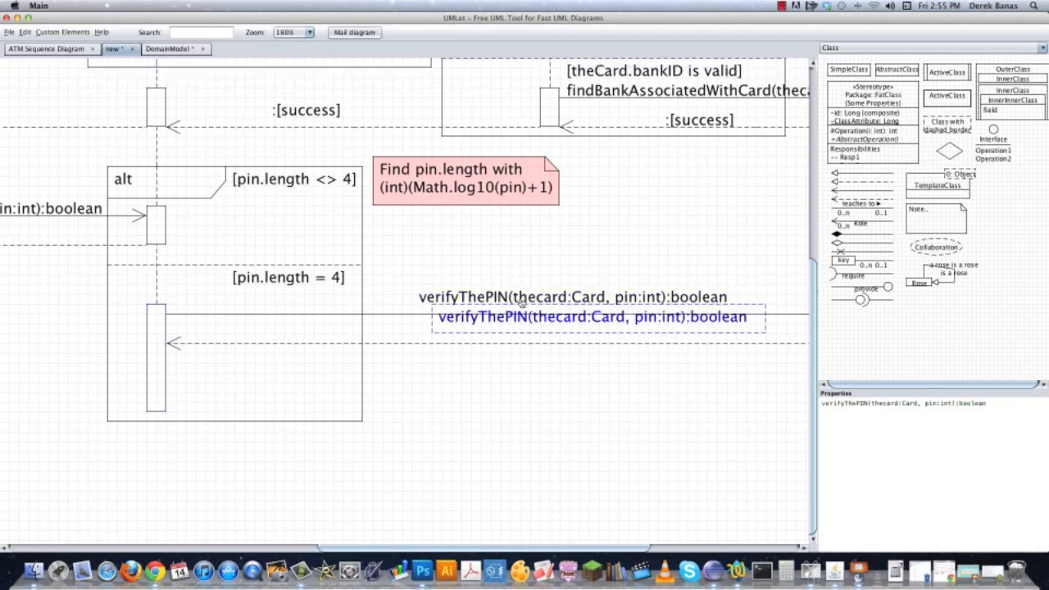
pyautogui.moveTo(551, 326); pyautogui.dragTo(549, 334)
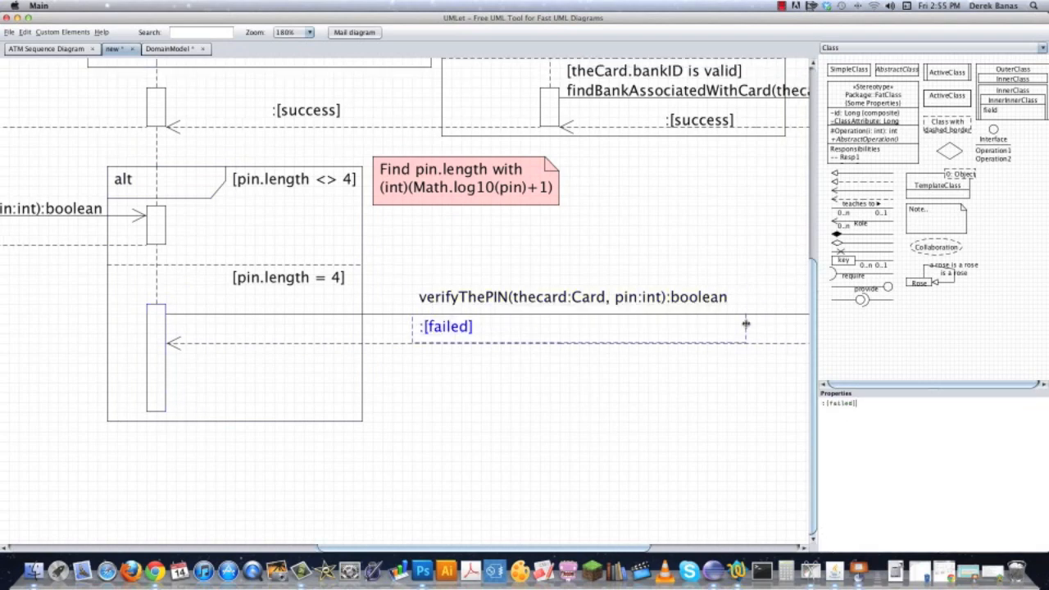
pyautogui.moveTo(744, 324); pyautogui.dragTo(541, 329)
pyautogui.click(672, 411)
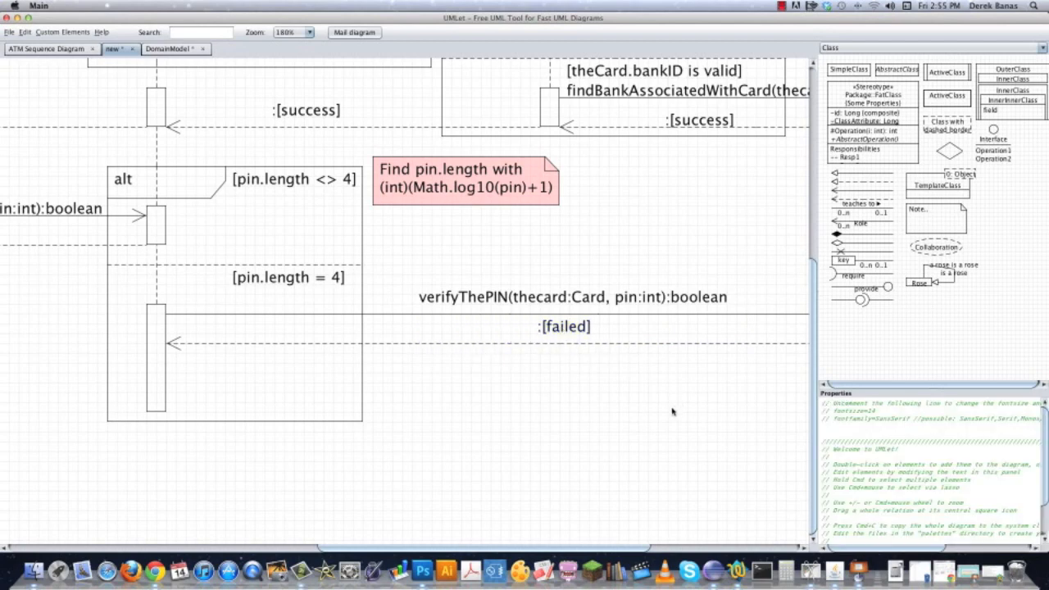
# Copy the dashed return arrow and fit it across the BankComputer alt frame as a divider below the activation bar.
pyautogui.moveTo(739, 411); pyautogui.dragTo(313, 400)
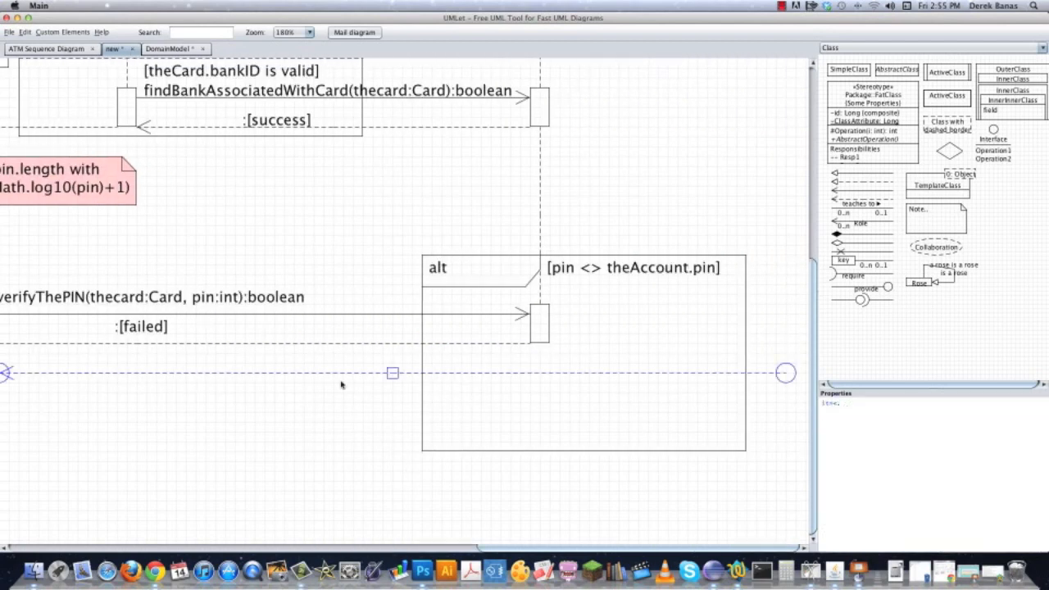
pyautogui.moveTo(391, 372); pyautogui.dragTo(565, 363)
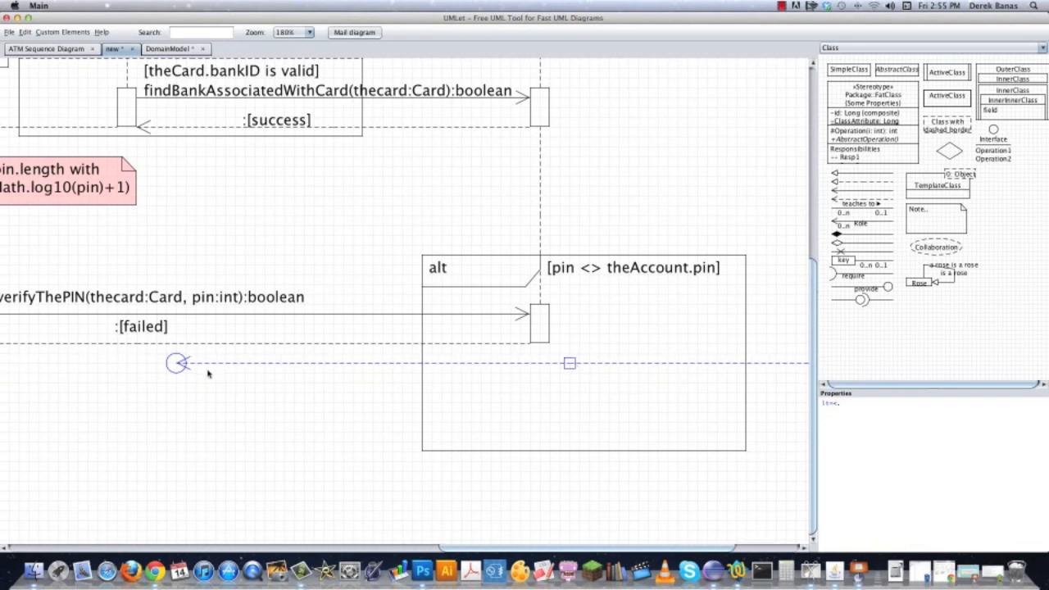
pyautogui.moveTo(175, 364); pyautogui.dragTo(422, 364)
pyautogui.moveTo(758, 484); pyautogui.dragTo(375, 483)
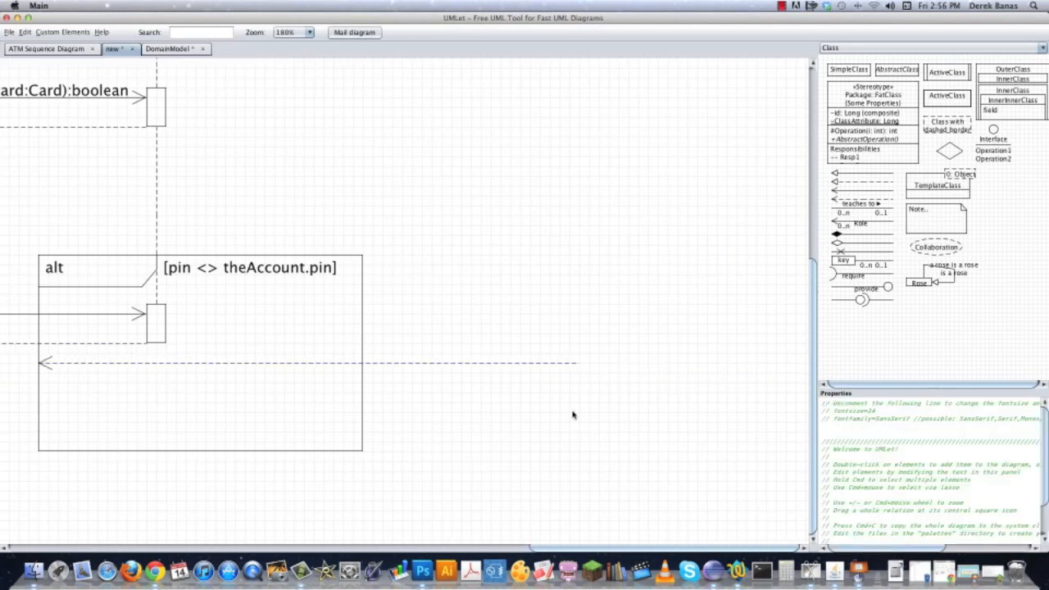
pyautogui.click(581, 366)
pyautogui.moveTo(580, 365); pyautogui.dragTo(363, 365)
pyautogui.click(139, 457)
pyautogui.moveTo(106, 496); pyautogui.dragTo(441, 488)
# Copy the BankComputer activation bar into the section below the alt frame's divider.
pyautogui.doubleClick(494, 310)
pyautogui.press('Delete')
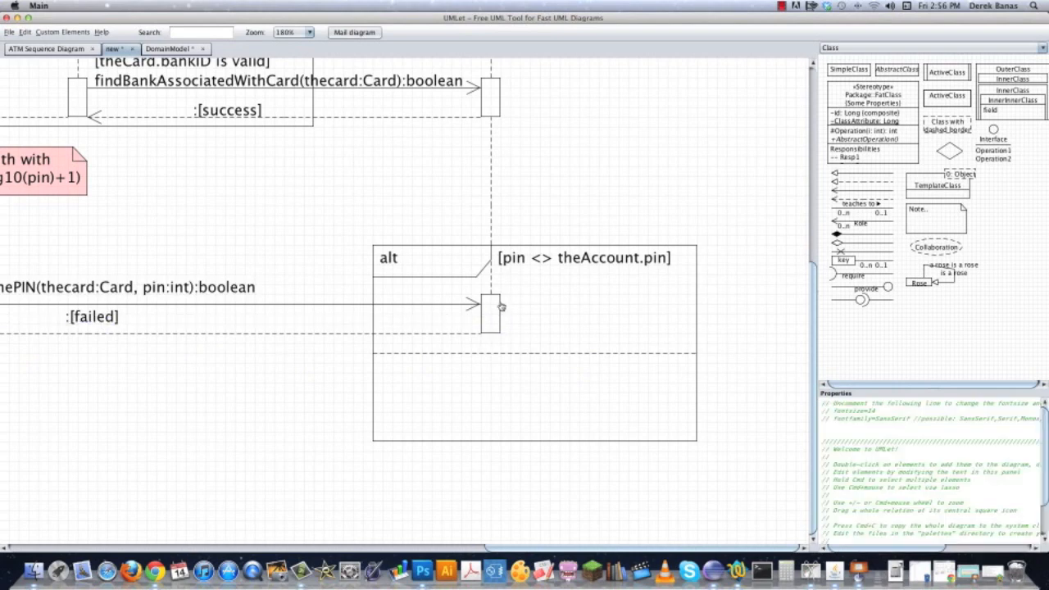
pyautogui.doubleClick(499, 309)
# Copy the guard below the divider as [pin = theAccount.pin] and join the frame's two activation bars with a dashed lifeline segment.
pyautogui.moveTo(591, 356); pyautogui.dragTo(569, 364)
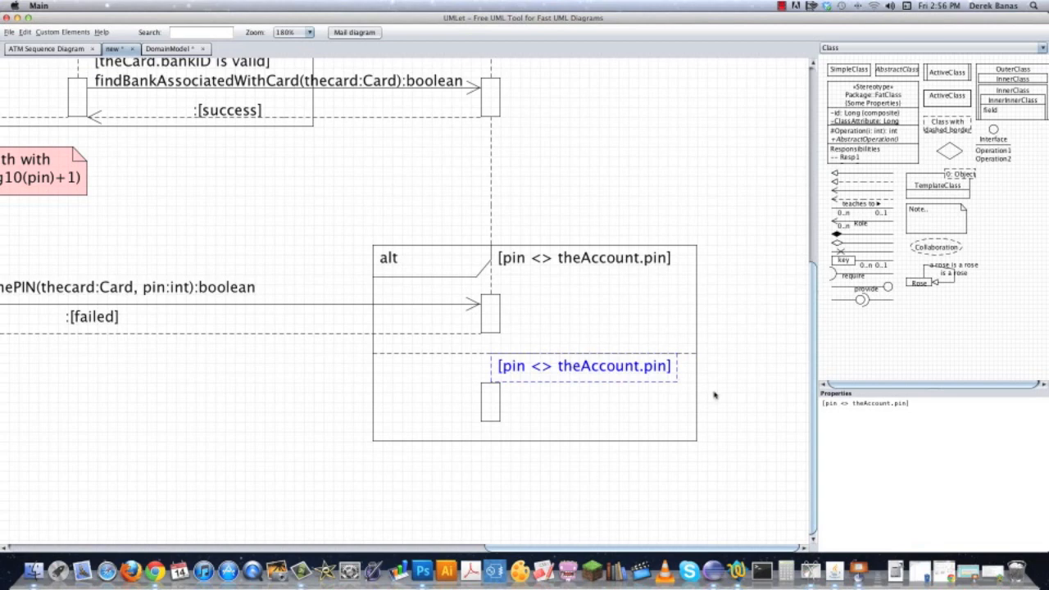
pyautogui.write('=')
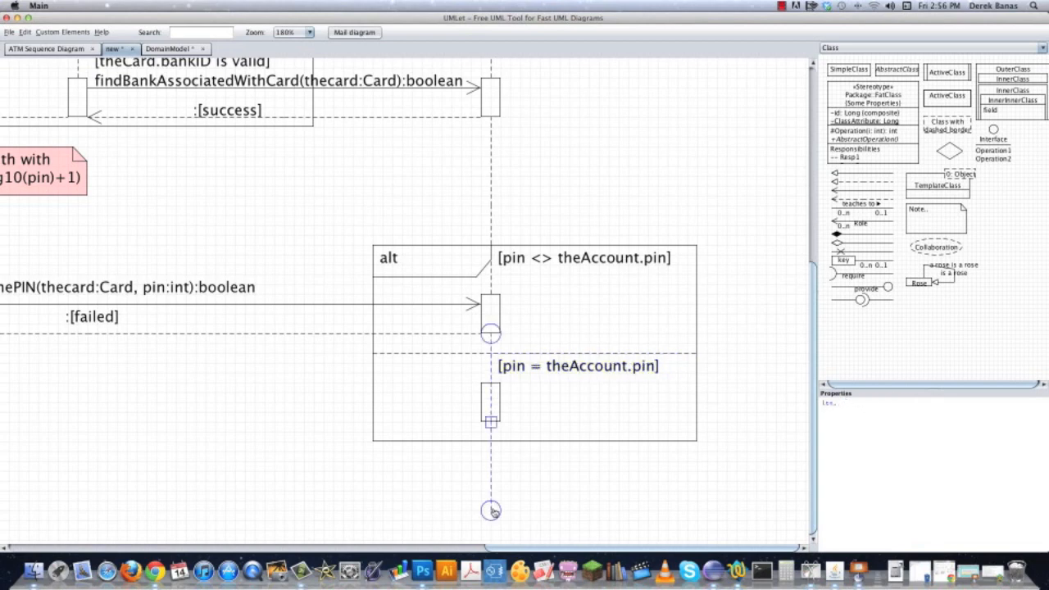
pyautogui.moveTo(492, 513); pyautogui.dragTo(490, 396)
pyautogui.click(464, 429)
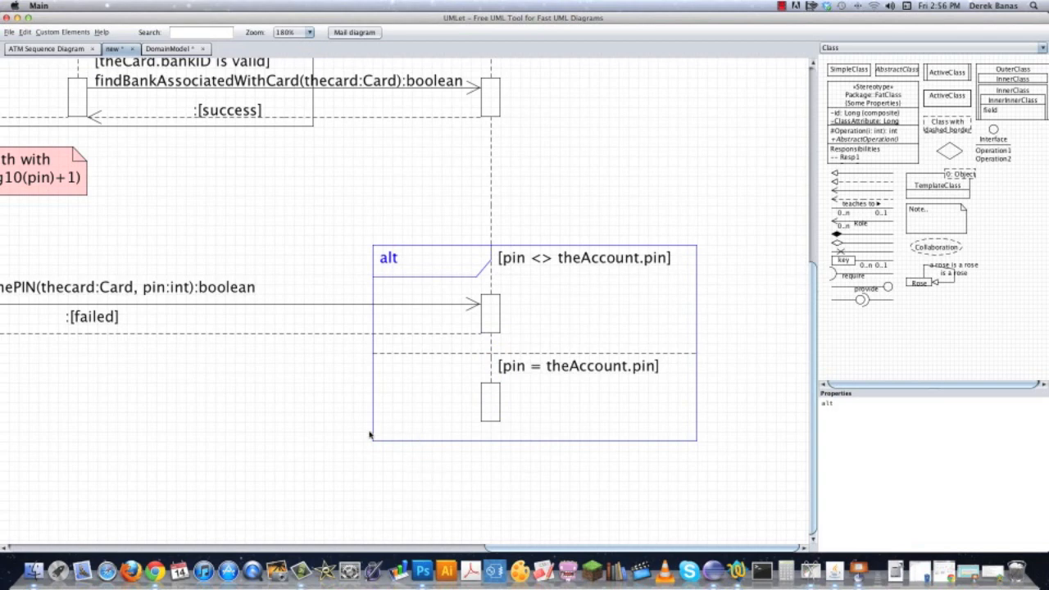
# Copy the failed return arrow so it runs from the lower BankComputer bar back toward the ATM lifeline.
pyautogui.doubleClick(227, 332)
pyautogui.moveTo(107, 355); pyautogui.dragTo(85, 410)
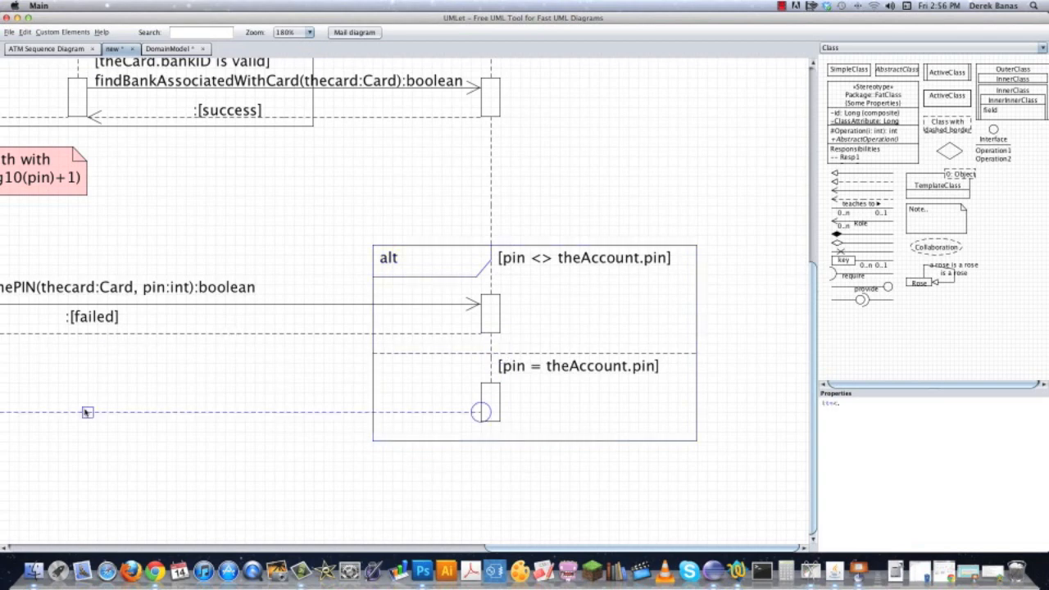
pyautogui.click(74, 432)
pyautogui.hscroll(-10, 328, 437)
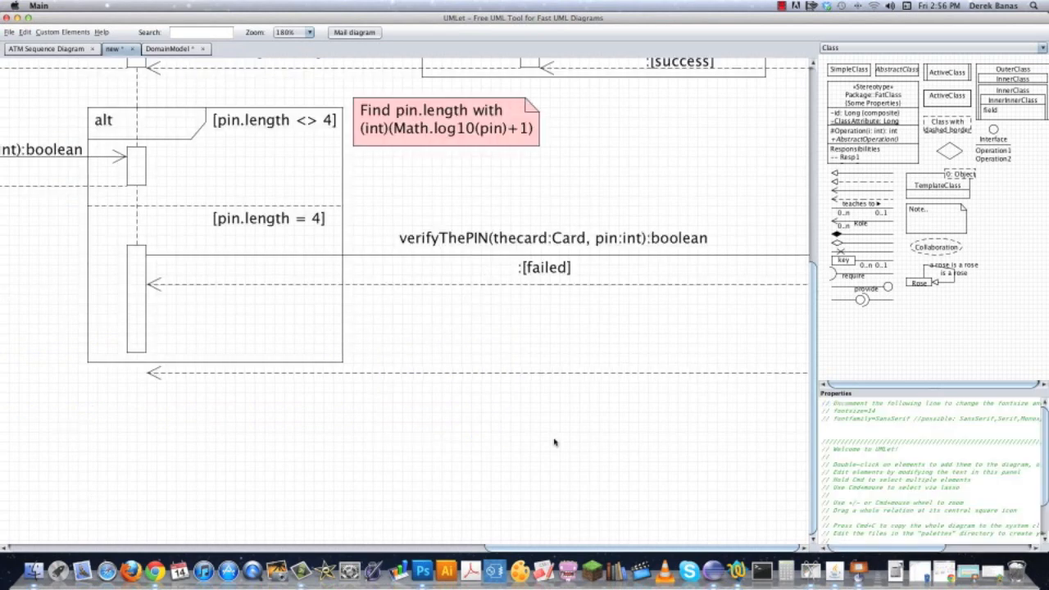
# Lengthen the ATM activation bar and its alt frame to take in the lower return arrow.
pyautogui.moveTo(145, 352); pyautogui.dragTo(145, 382)
pyautogui.moveTo(211, 362); pyautogui.dragTo(223, 391)
pyautogui.click(397, 423)
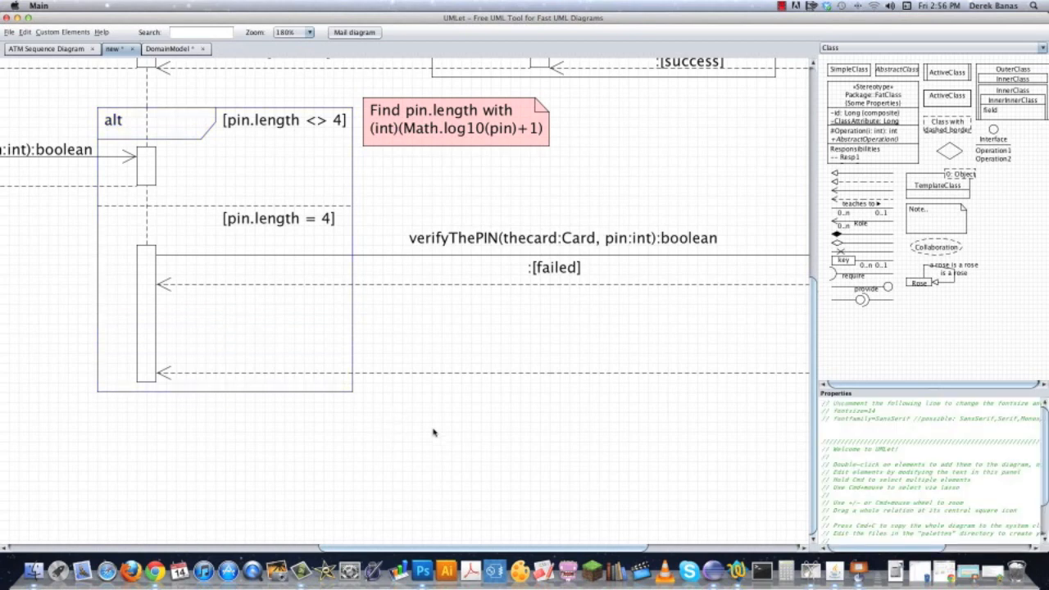
# Copy the :[failed] label onto the lower return arrow, change it to :[success] and widen its box.
pyautogui.doubleClick(550, 269)
pyautogui.moveTo(575, 295); pyautogui.dragTo(561, 362)
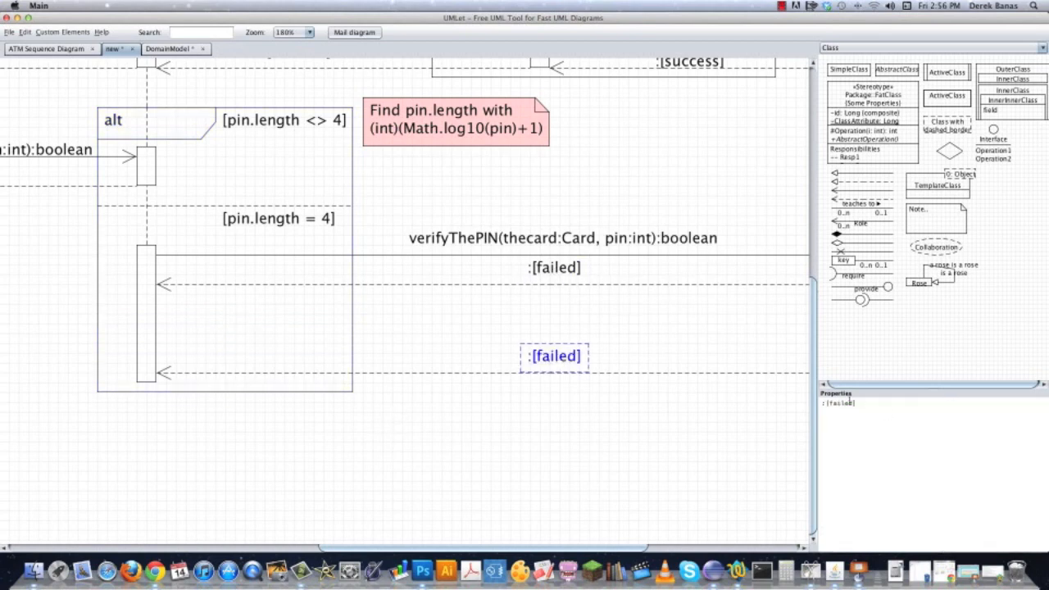
pyautogui.moveTo(829, 404); pyautogui.dragTo(838, 404)
pyautogui.write('success')
pyautogui.click(614, 415)
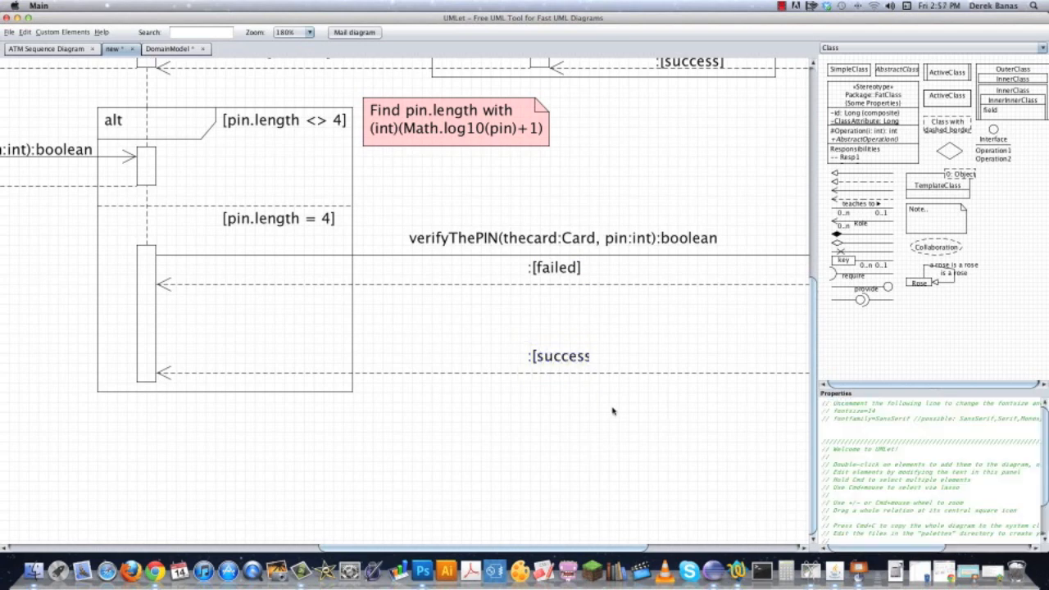
pyautogui.click(584, 357)
pyautogui.moveTo(589, 355)
pyautogui.mouseDown()
pyautogui.moveTo(612, 353)
pyautogui.moveTo(599, 356)
pyautogui.mouseUp()
pyautogui.click(606, 445)
# Add a lower activation bar on the insertPIN sender's dashed lifeline, with a :[success] return arrow from the ATM bar.
pyautogui.hscroll(-10, 504, 444)
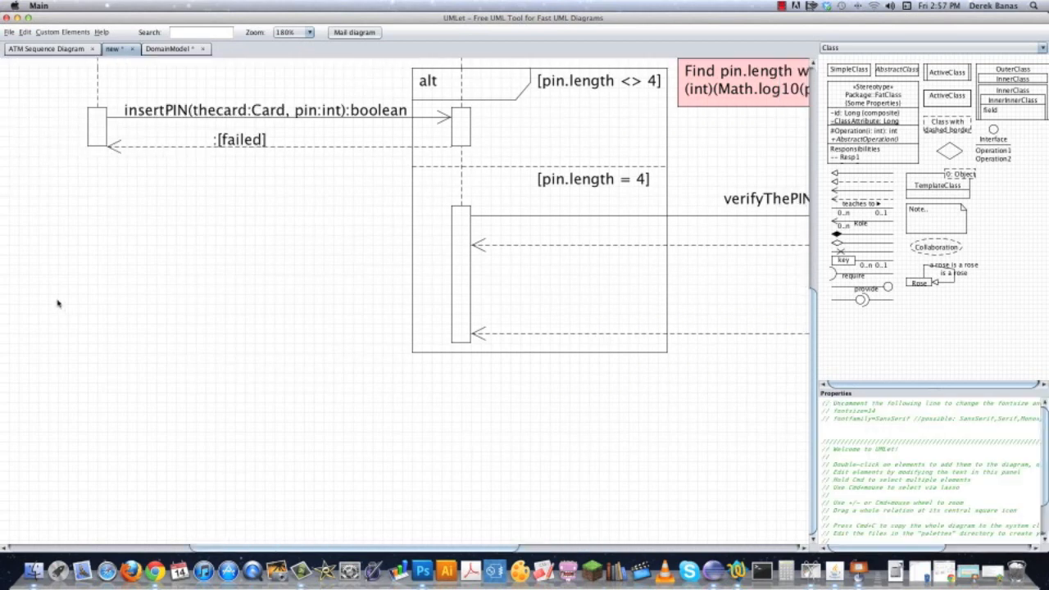
pyautogui.doubleClick(274, 182)
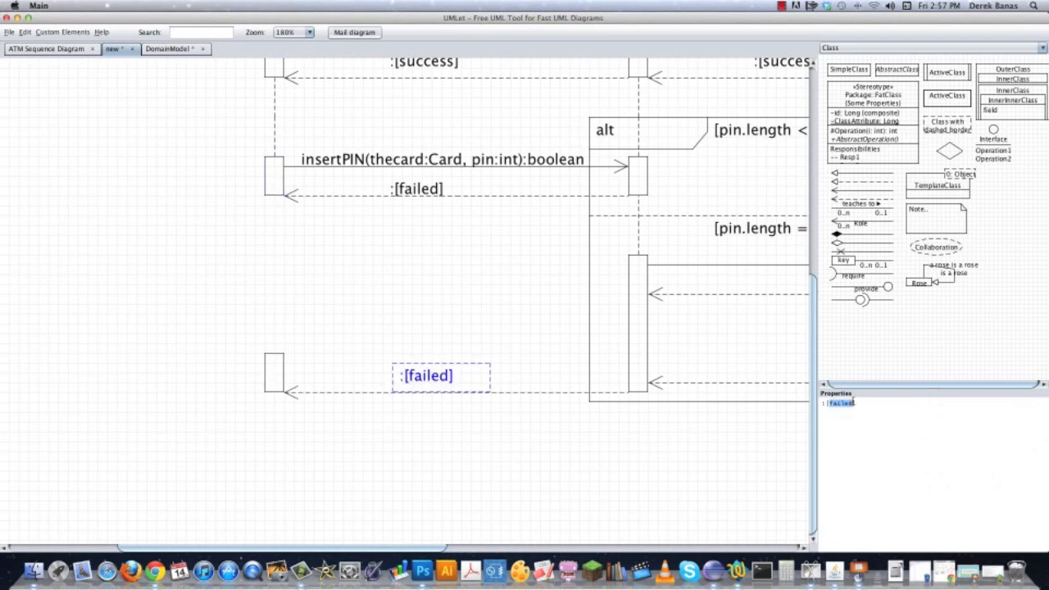
pyautogui.write('success')
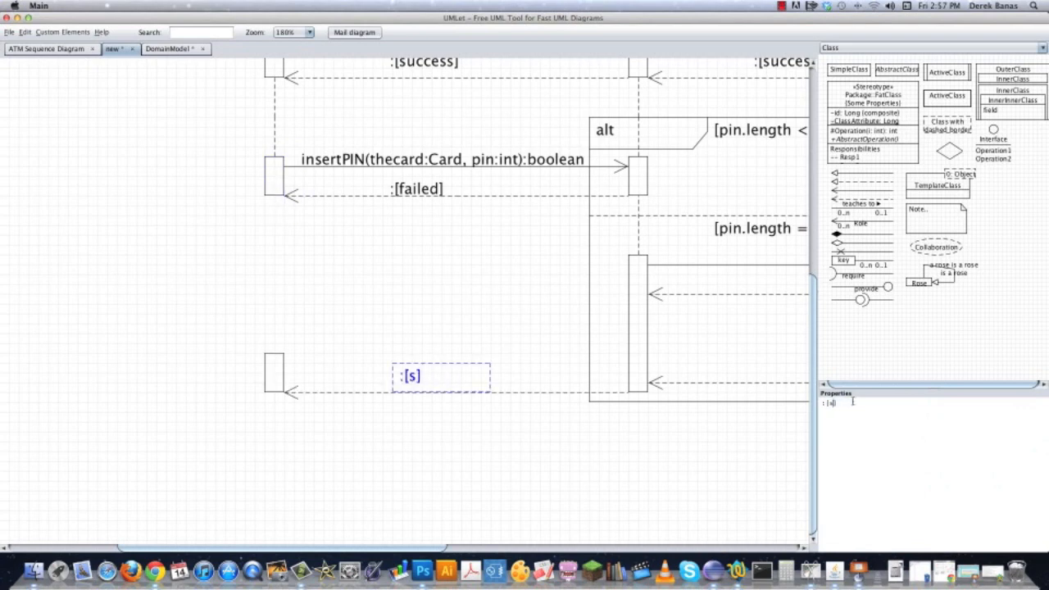
pyautogui.click(216, 404)
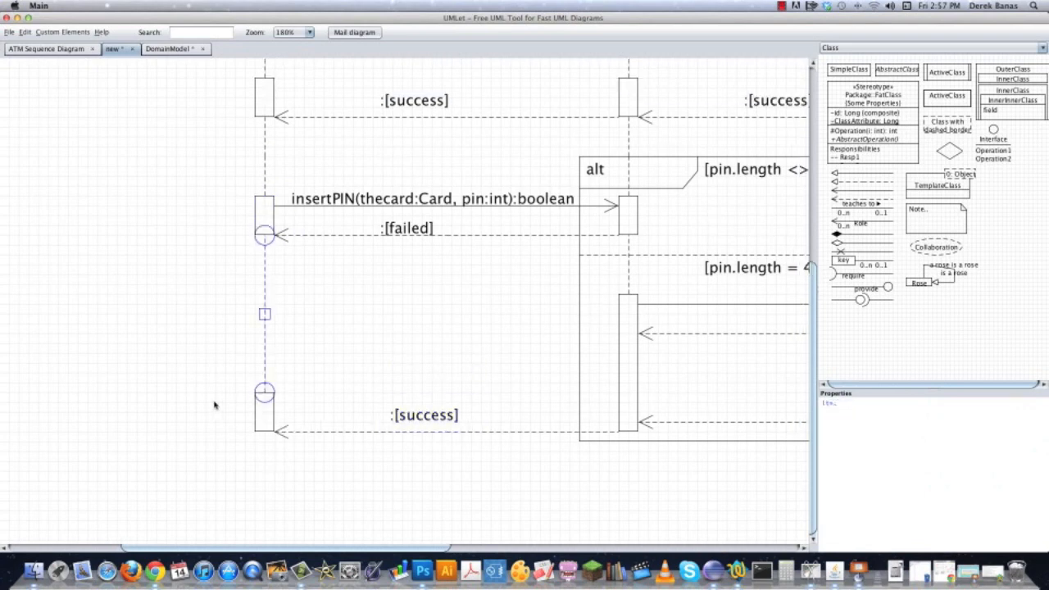
pyautogui.moveTo(547, 513); pyautogui.dragTo(385, 382)
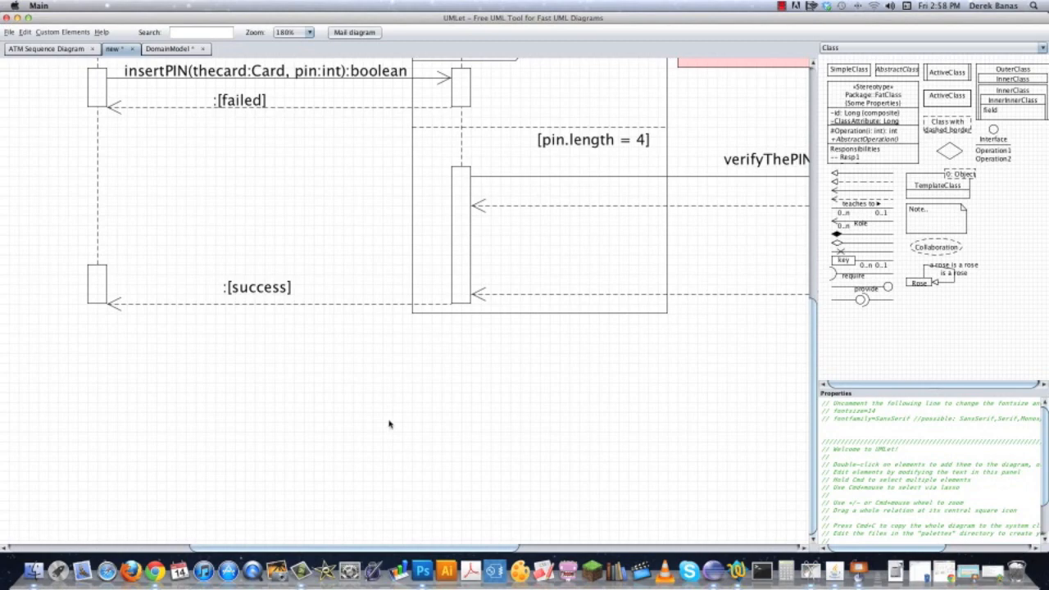
# Change the :[success] label on the lower ATM-to-Customer return arrow to :[request Account to Access], widening and recentring its box.
pyautogui.scroll(10, 495, 492)
pyautogui.moveTo(72, 481); pyautogui.dragTo(82, 471)
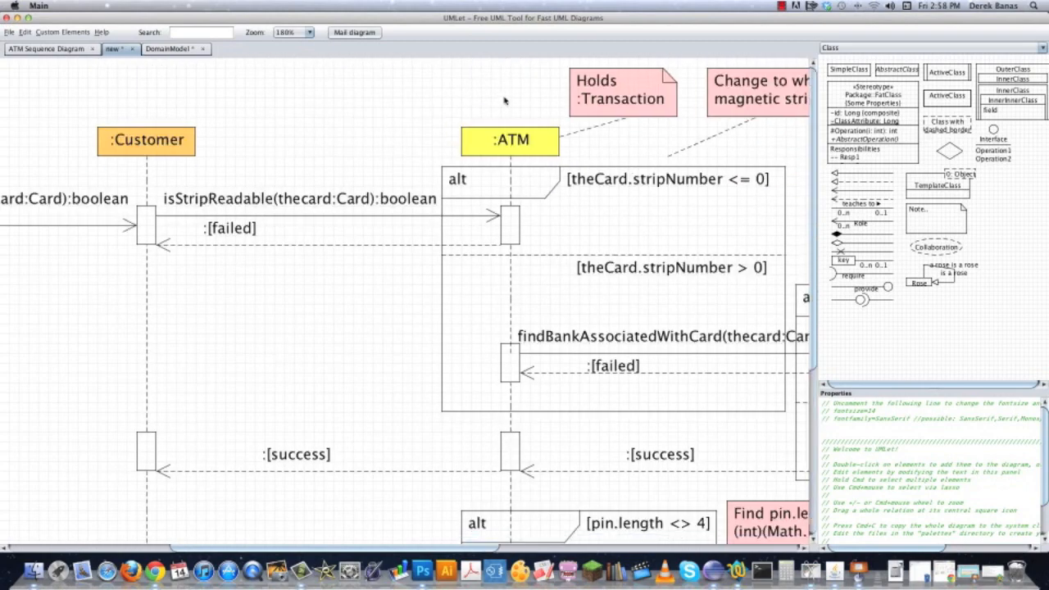
pyautogui.scroll(-10, 76, 363)
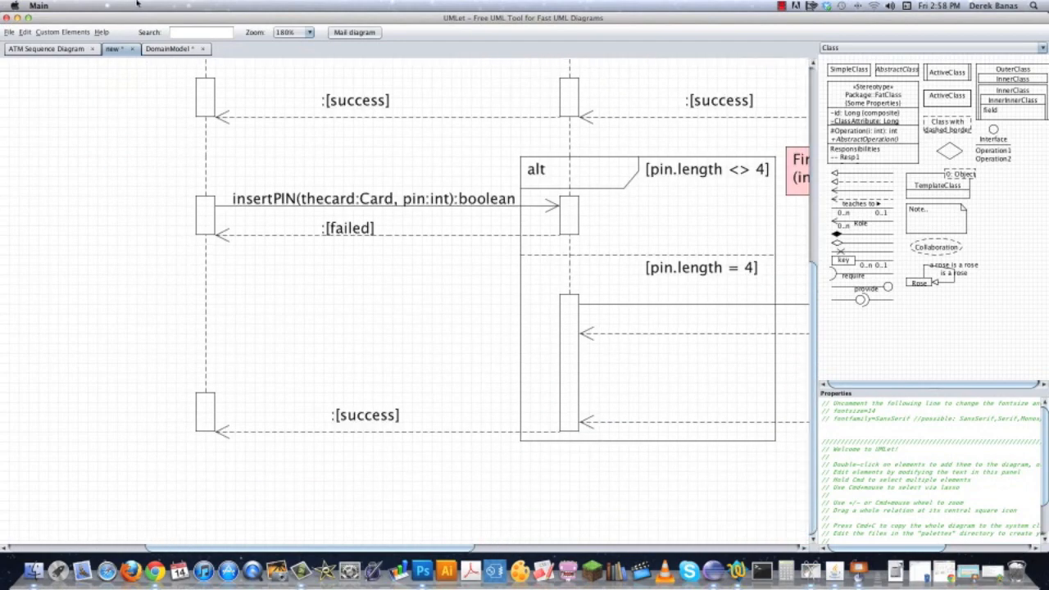
pyautogui.hscroll(5, 348, 433)
pyautogui.hscroll(-3, 492, 409)
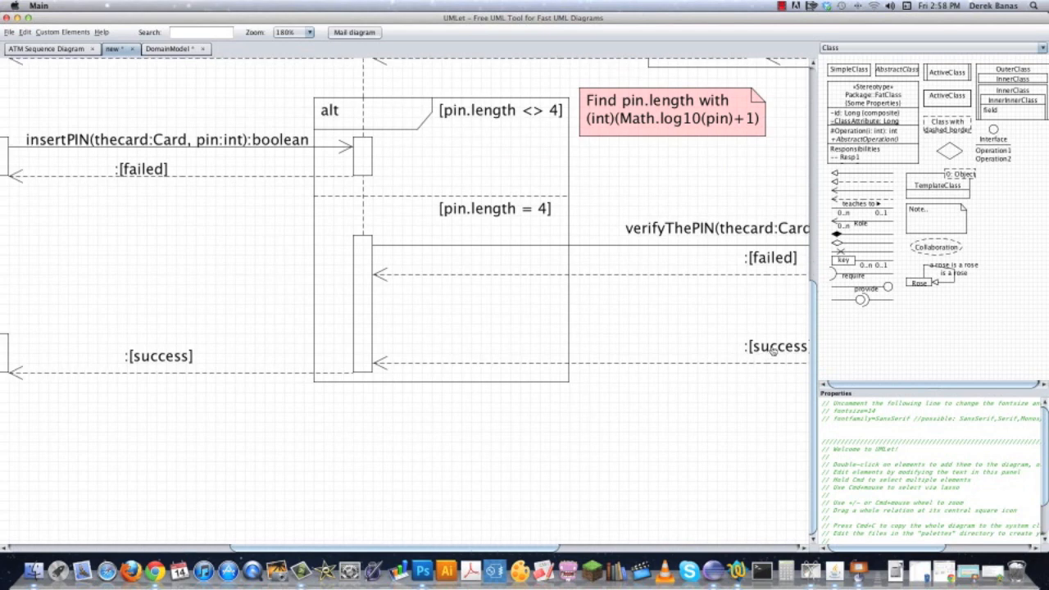
pyautogui.hscroll(-8, 361, 441)
pyautogui.click(355, 368)
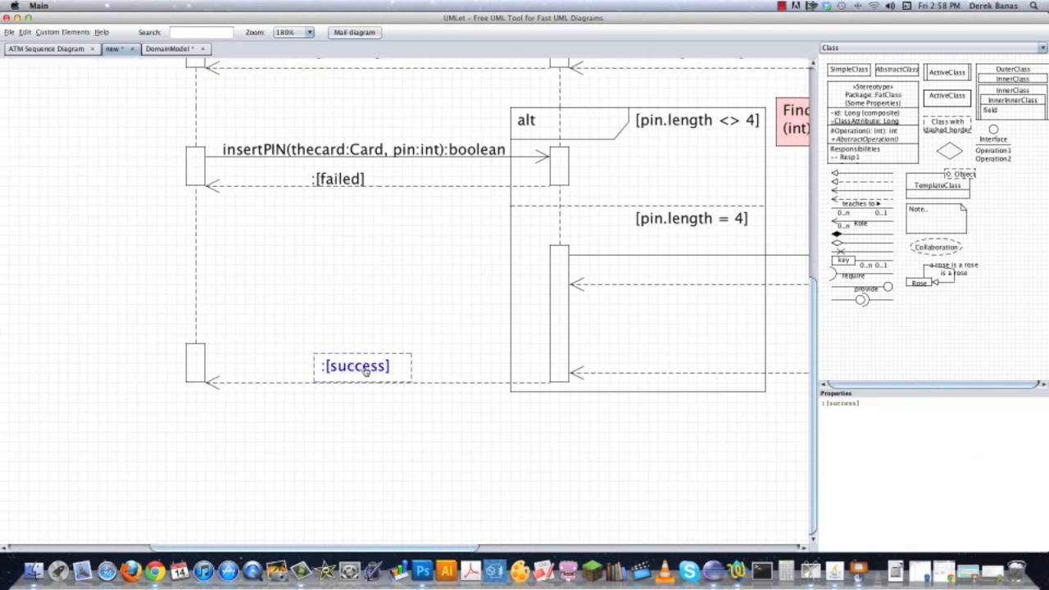
pyautogui.moveTo(829, 402); pyautogui.dragTo(857, 402)
pyautogui.write('request ')
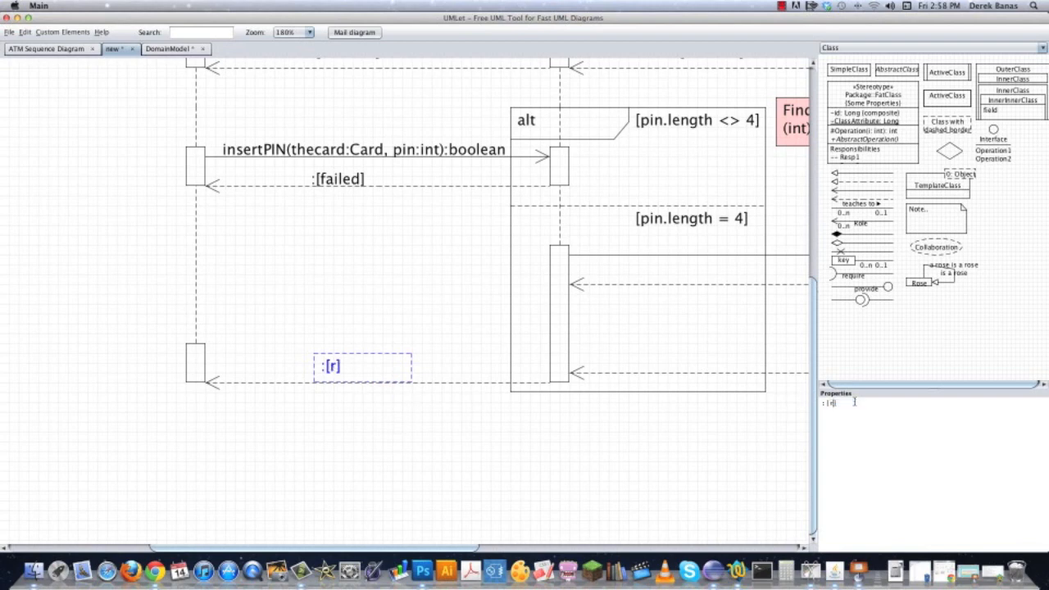
pyautogui.write('Account to Access')
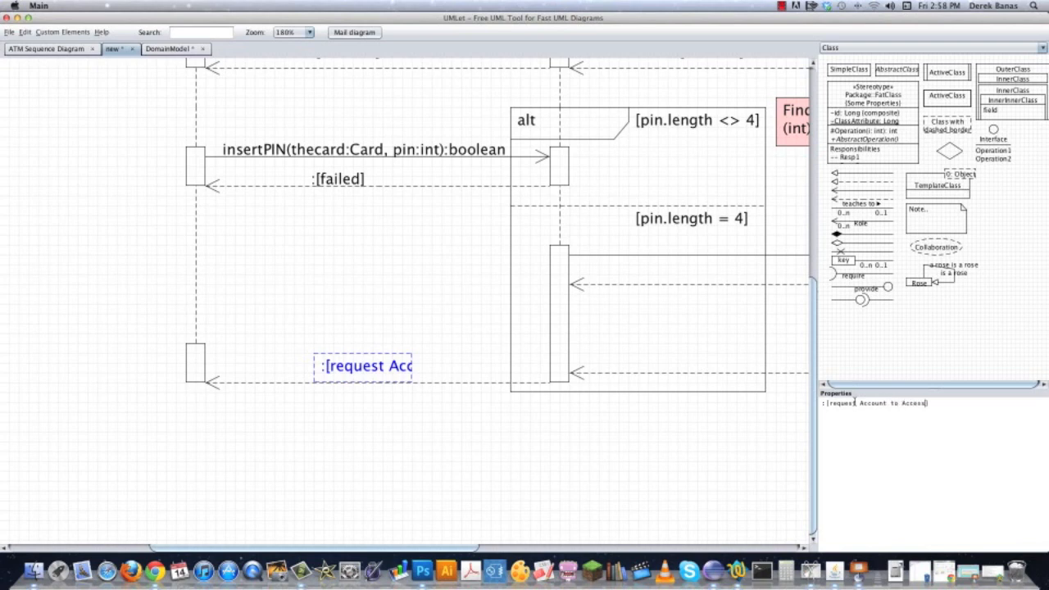
pyautogui.moveTo(412, 370); pyautogui.dragTo(531, 364)
pyautogui.moveTo(417, 374); pyautogui.dragTo(349, 372)
# Extend the Customer lifeline below its last activation bar with a copied dashed line, shortened to fit.
pyautogui.moveTo(326, 453); pyautogui.dragTo(287, 365)
pyautogui.click(157, 162)
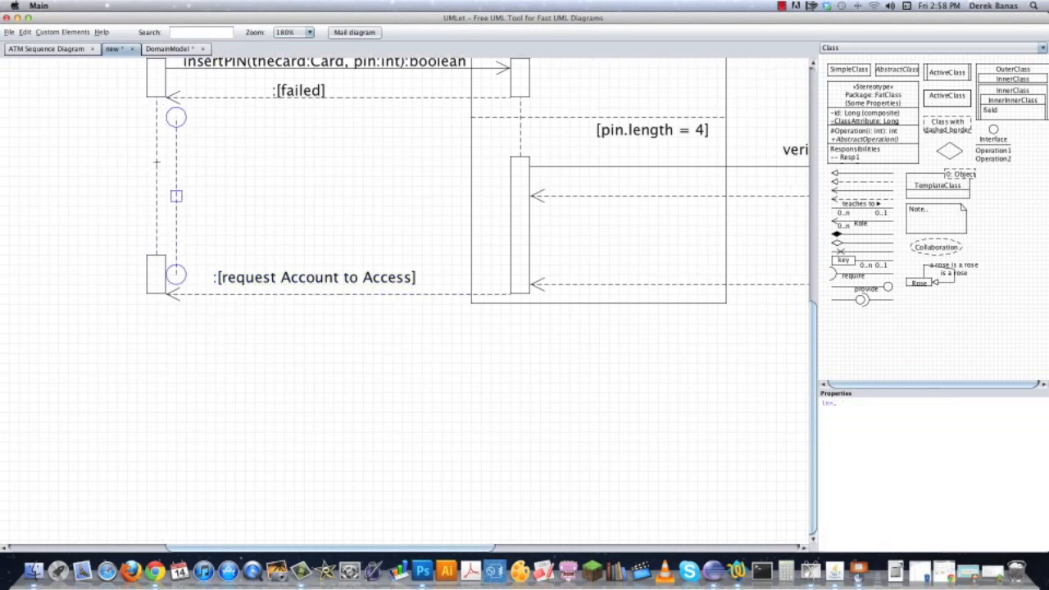
pyautogui.moveTo(177, 198); pyautogui.dragTo(156, 371)
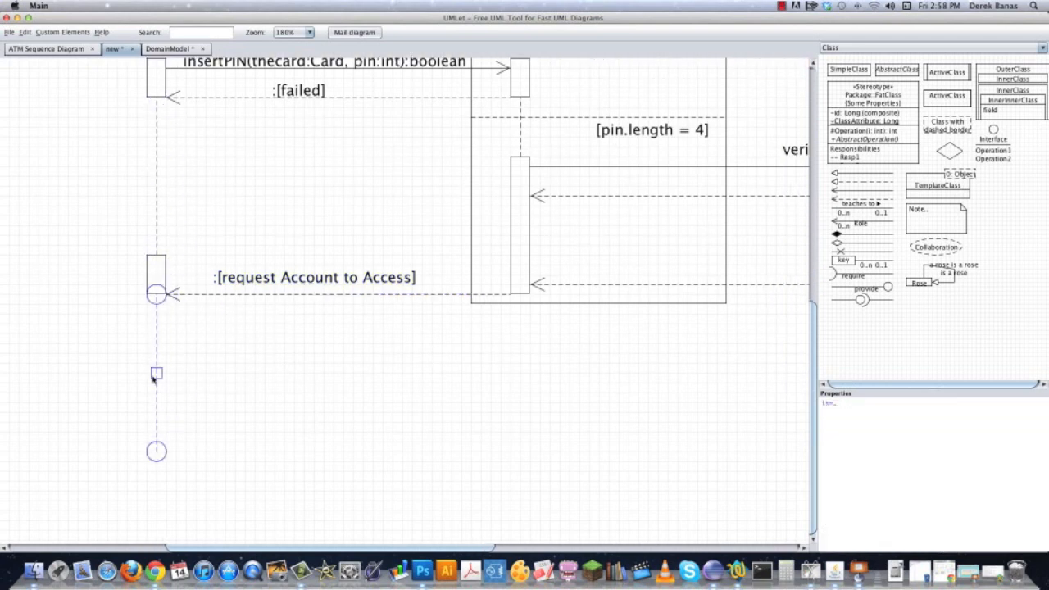
pyautogui.moveTo(156, 450); pyautogui.dragTo(159, 372)
# Add a copied activation bar at the lower end of the Customer lifeline's new dashed segment.
pyautogui.click(256, 378)
pyautogui.click(152, 273)
pyautogui.press('BackSpace')
pyautogui.doubleClick(155, 281)
pyautogui.moveTo(174, 303)
pyautogui.mouseDown()
pyautogui.moveTo(192, 344)
pyautogui.moveTo(171, 301)
pyautogui.mouseUp()
pyautogui.press('super+z')
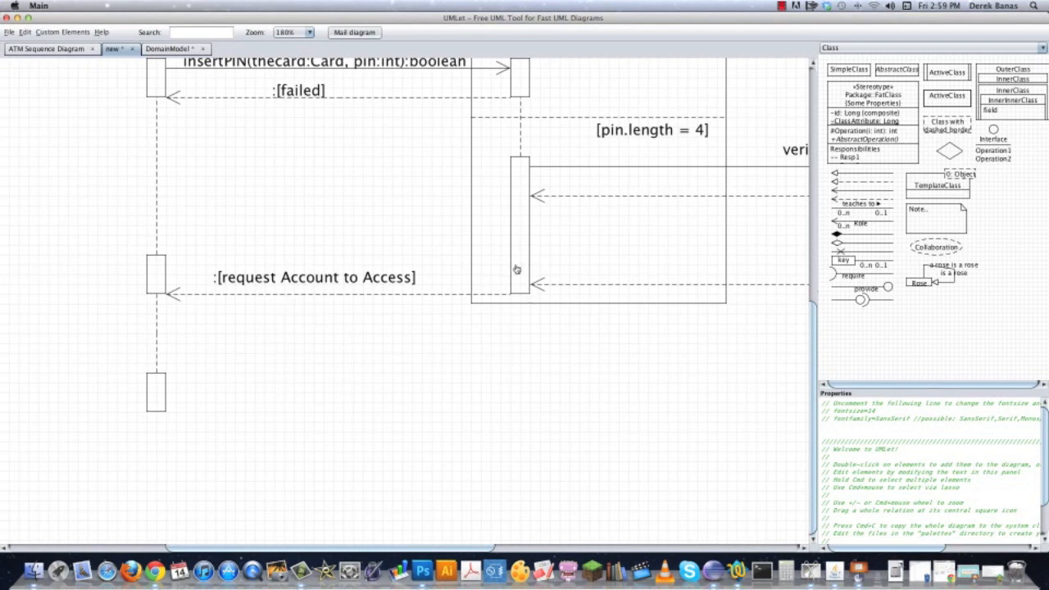
# Place a matching activation bar below the ATM alt frame and join it to the bar above with a dashed lifeline.
pyautogui.moveTo(525, 81); pyautogui.dragTo(523, 386)
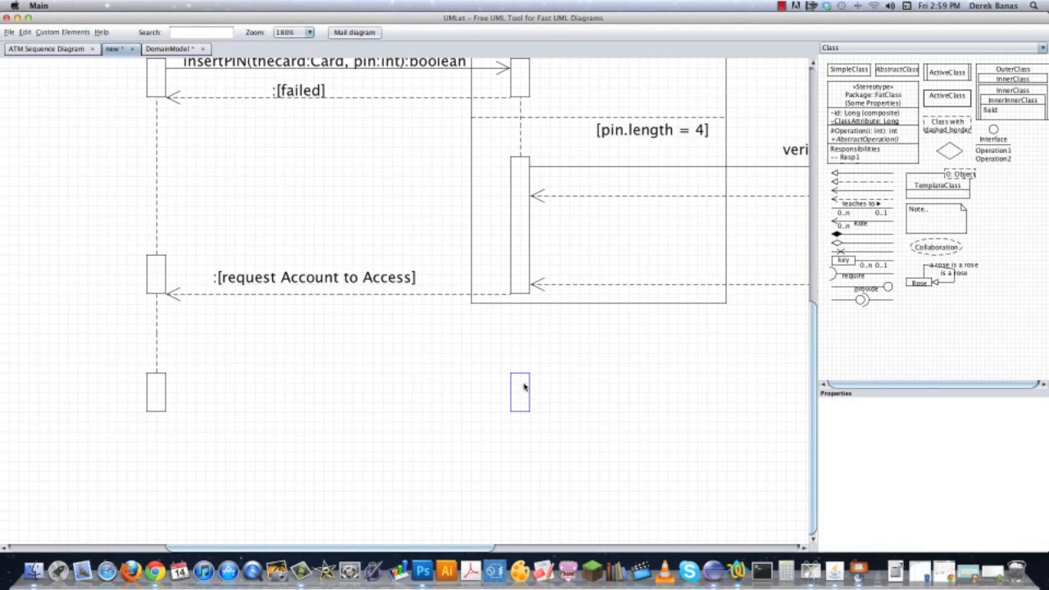
pyautogui.doubleClick(522, 135)
pyautogui.moveTo(540, 146); pyautogui.dragTo(525, 372)
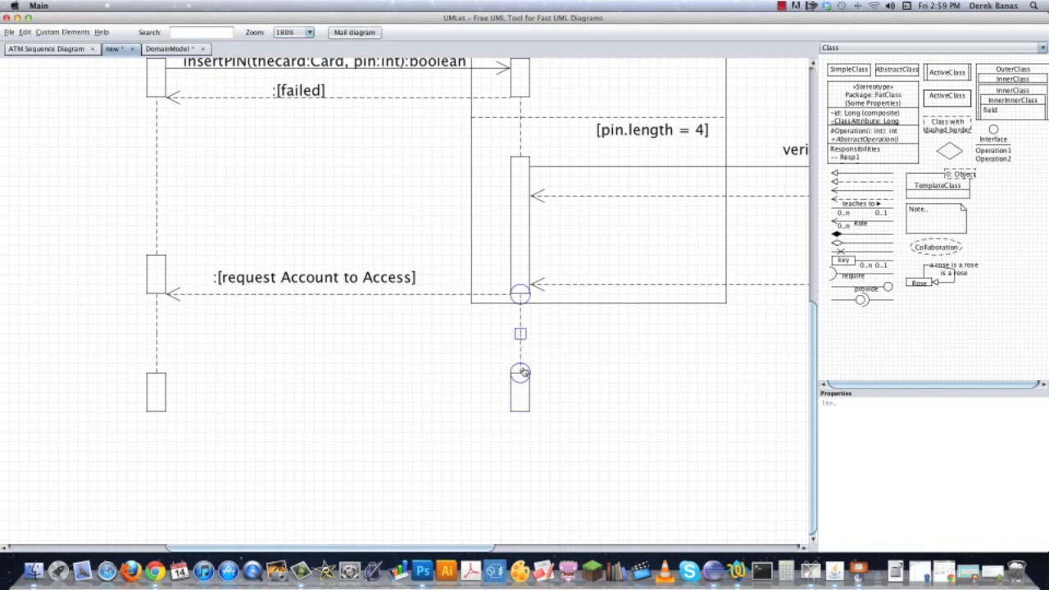
pyautogui.click(366, 395)
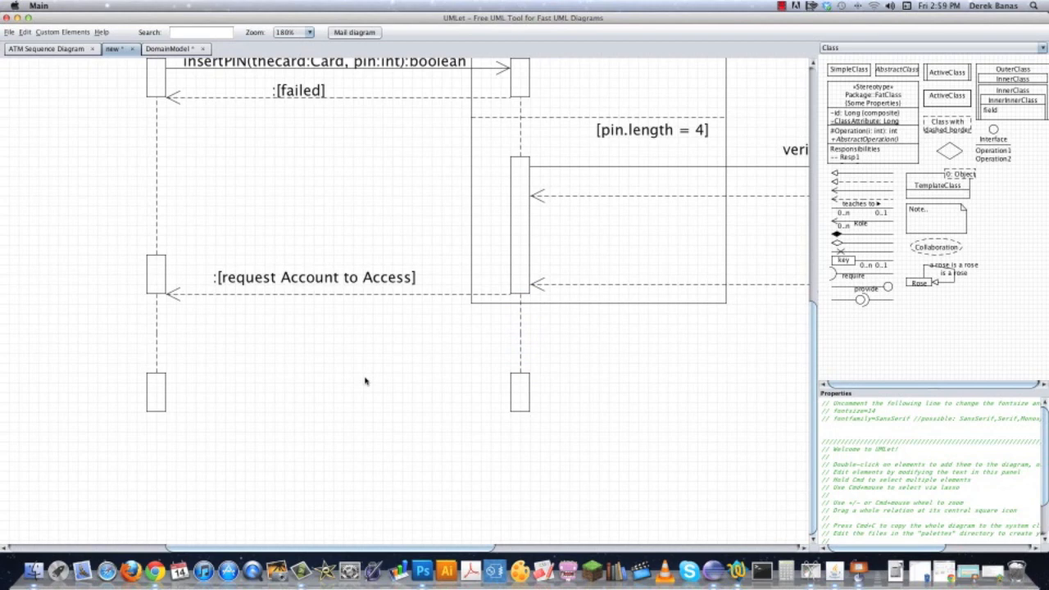
# Copy the request label over the new Customer-to-ATM arrow, change it to pickAcctToAccess(theCard:Card, account:String) and widen its box.
pyautogui.doubleClick(291, 283)
pyautogui.moveTo(316, 301); pyautogui.dragTo(300, 377)
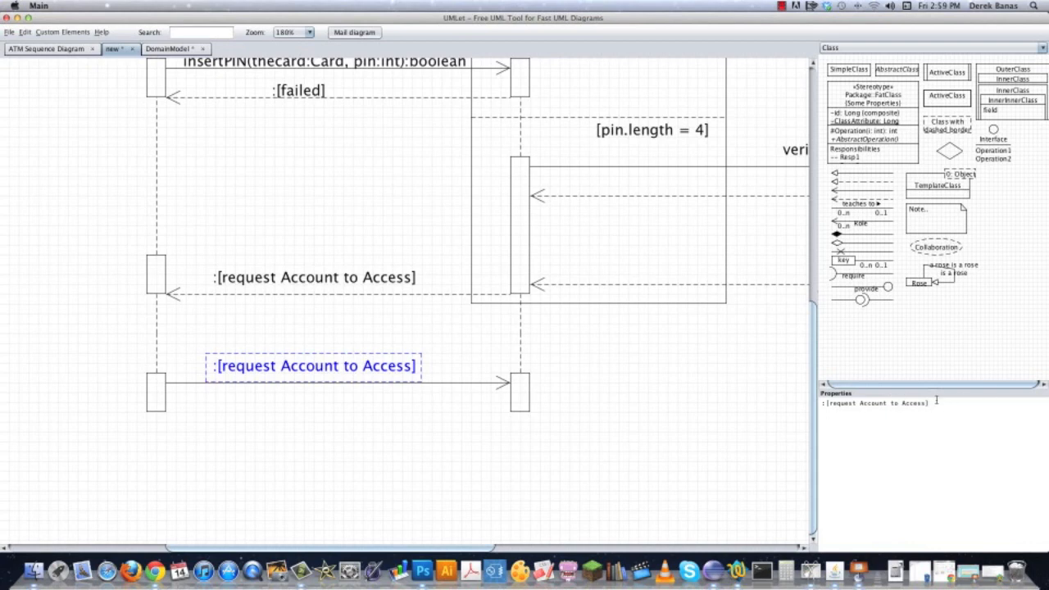
pyautogui.moveTo(936, 400); pyautogui.dragTo(718, 396)
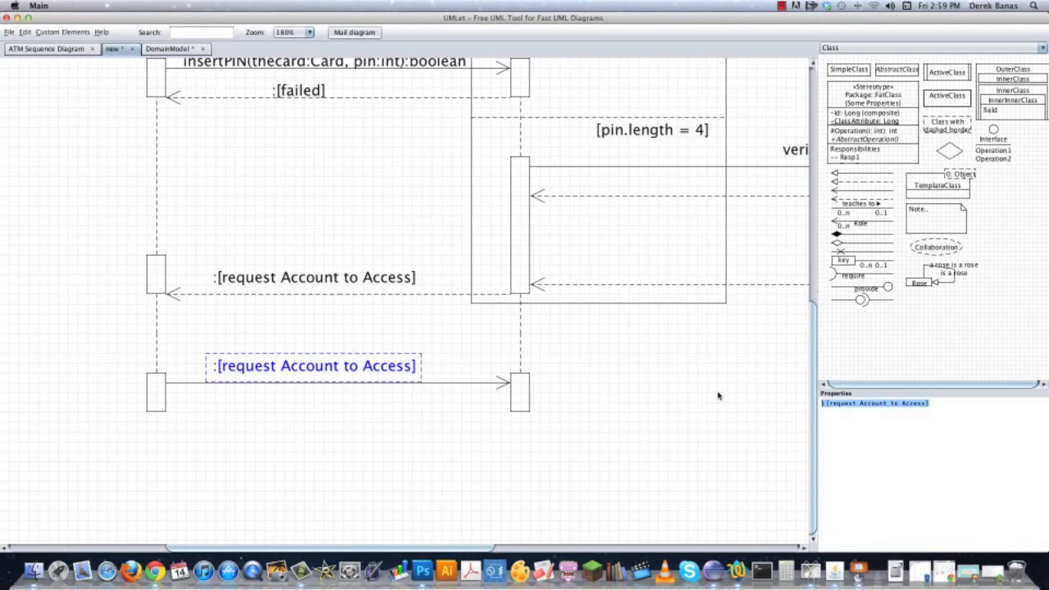
pyautogui.write('pickAcctTo')
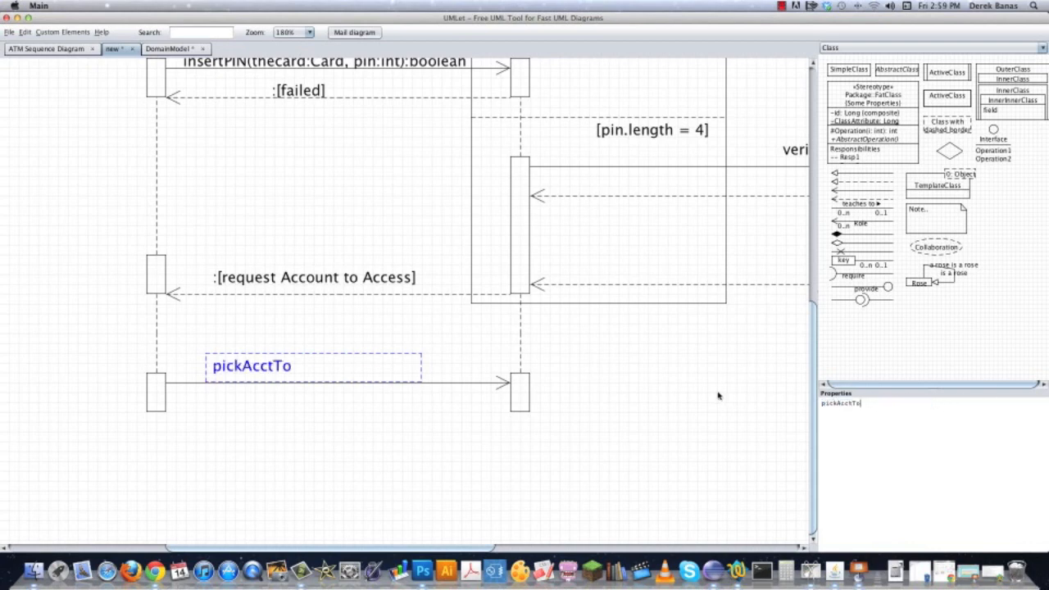
pyautogui.write('Access(theCard:Card, account:String')
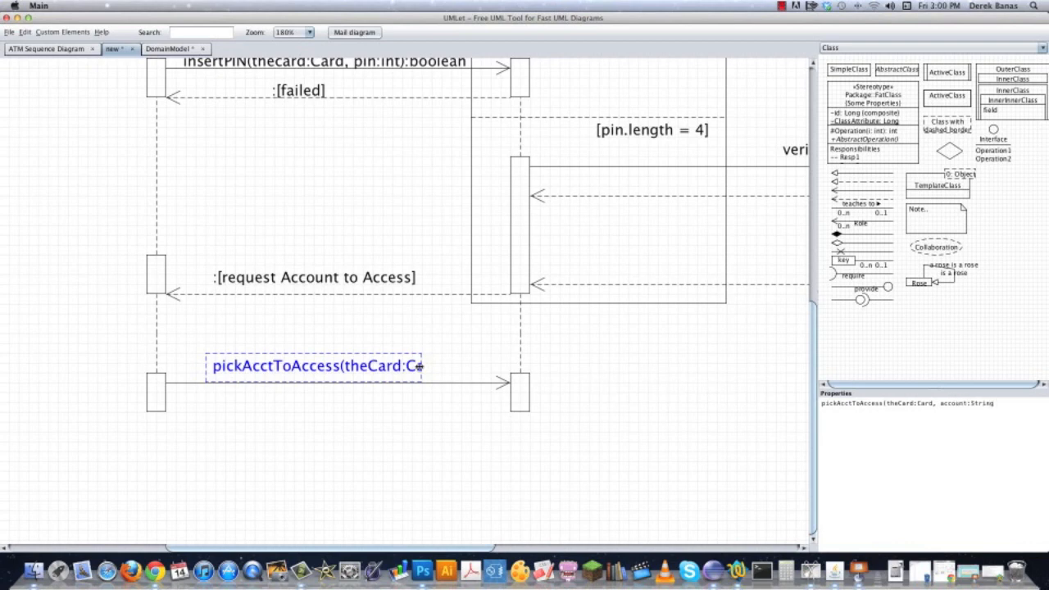
pyautogui.moveTo(420, 366); pyautogui.dragTo(569, 360)
pyautogui.write(')')
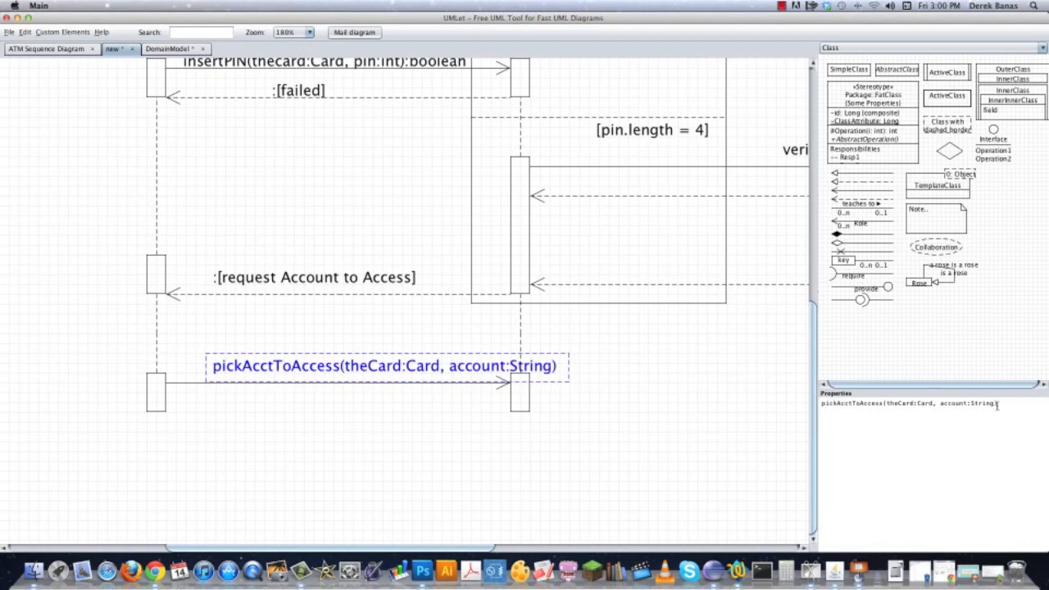
# Shift the pickAcctToAccess label so it sits centred just above its arrow between the Customer and ATM bars.
pyautogui.moveTo(403, 375); pyautogui.dragTo(353, 365)
pyautogui.click(300, 420)
pyautogui.click(460, 375)
pyautogui.moveTo(462, 375); pyautogui.dragTo(512, 386)
pyautogui.click(658, 423)
# Copy a pink note and place it on the outer side of the Customer lifeline, beside the pickAcctToAccess message.
pyautogui.moveTo(667, 353); pyautogui.dragTo(831, 298)
pyautogui.click(431, 187)
pyautogui.press('super+c')
pyautogui.press('super+v')
pyautogui.moveTo(165, 130); pyautogui.dragTo(165, 237)
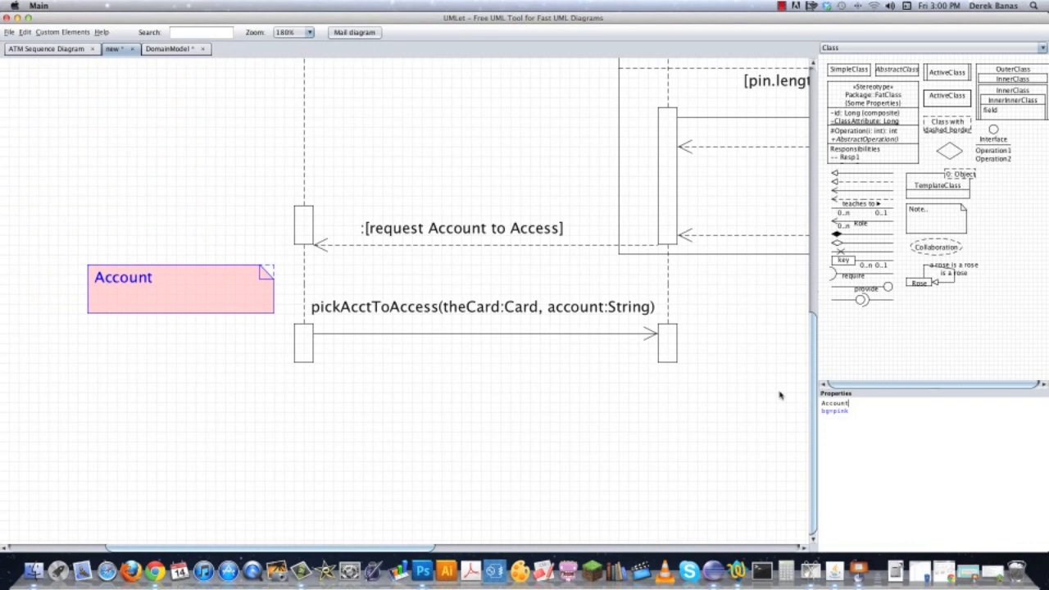
# Set the copied note's text to "Account String either" and "starts wit a c or s", then narrow it beside the Customer lifeline.
pyautogui.write('String either')
pyautogui.press('Return')
pyautogui.write('st')
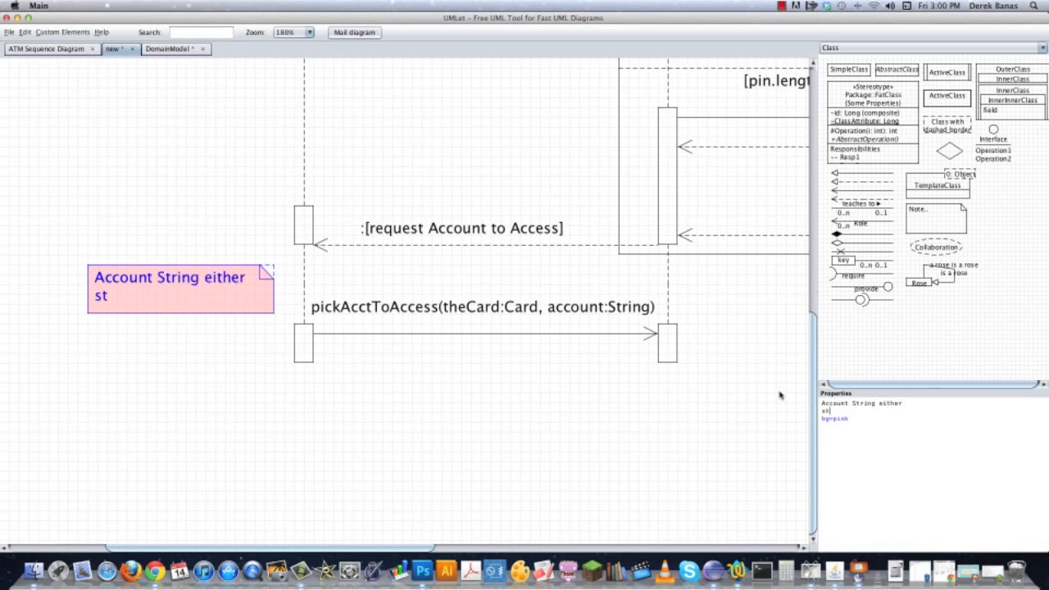
pyautogui.write('arts wit a c or s')
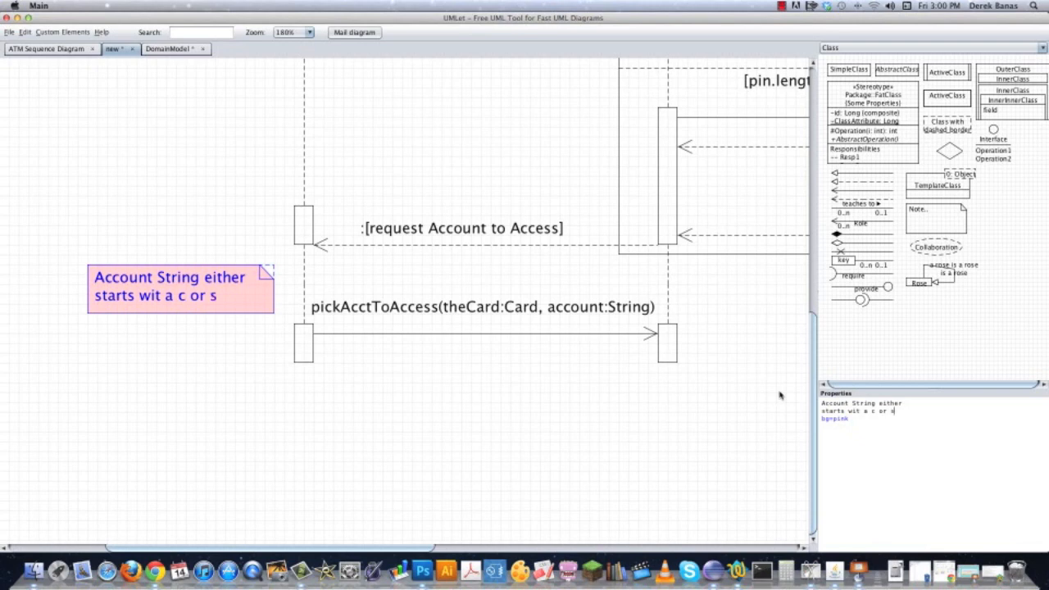
pyautogui.moveTo(271, 292)
pyautogui.mouseDown()
pyautogui.moveTo(251, 298)
pyautogui.moveTo(261, 297)
pyautogui.mouseUp()
pyautogui.click(440, 407)
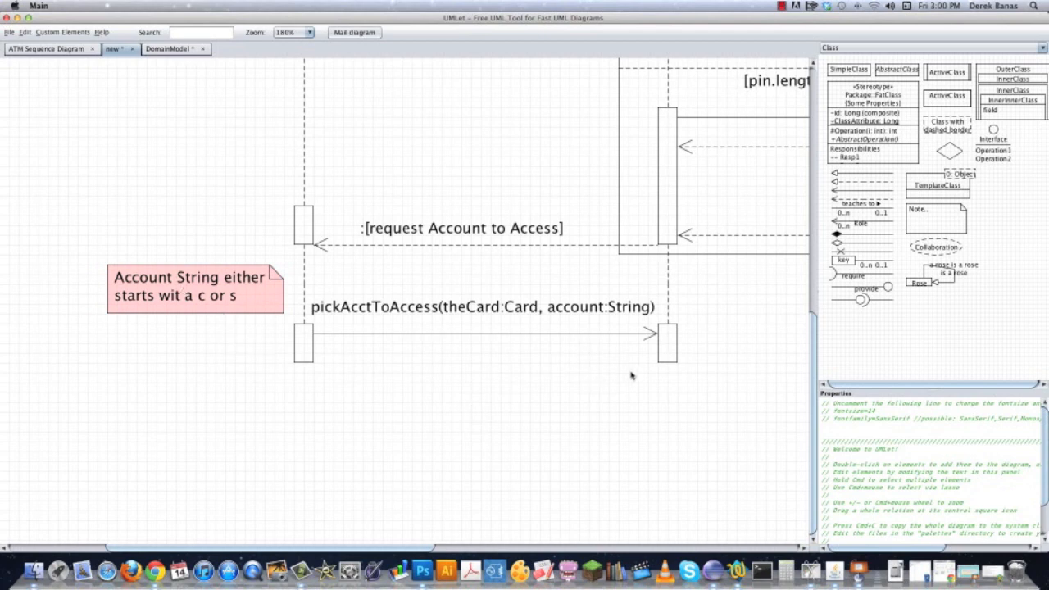
# Examine the verifyThePIN exchange and its alt frame alongside the new account selection message.
pyautogui.hscroll(5, 623, 385)
pyautogui.hscroll(5, 629, 379)
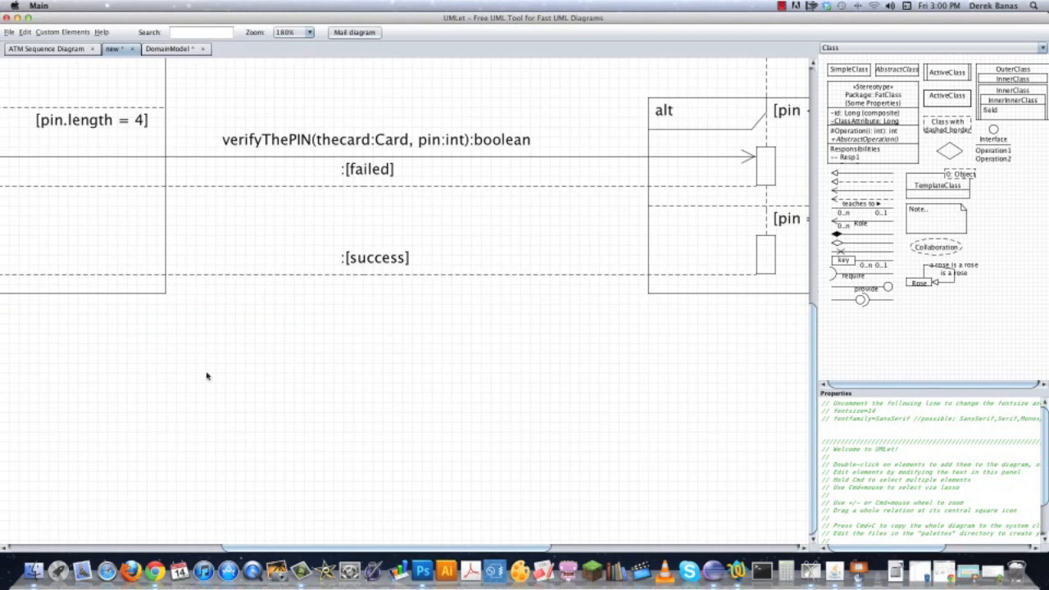
pyautogui.hscroll(4, 386, 445)
pyautogui.scroll(2, 385, 445)
pyautogui.moveTo(354, 446); pyautogui.dragTo(561, 416)
pyautogui.hscroll(-12, 562, 416)
pyautogui.scroll(-3, 561, 416)
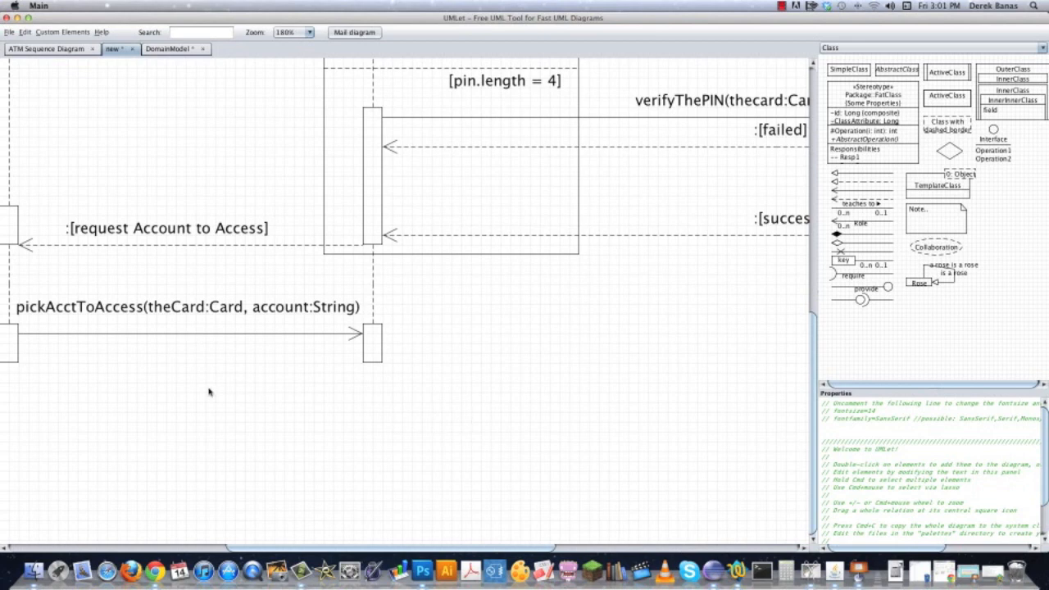
pyautogui.moveTo(211, 392); pyautogui.dragTo(459, 392)
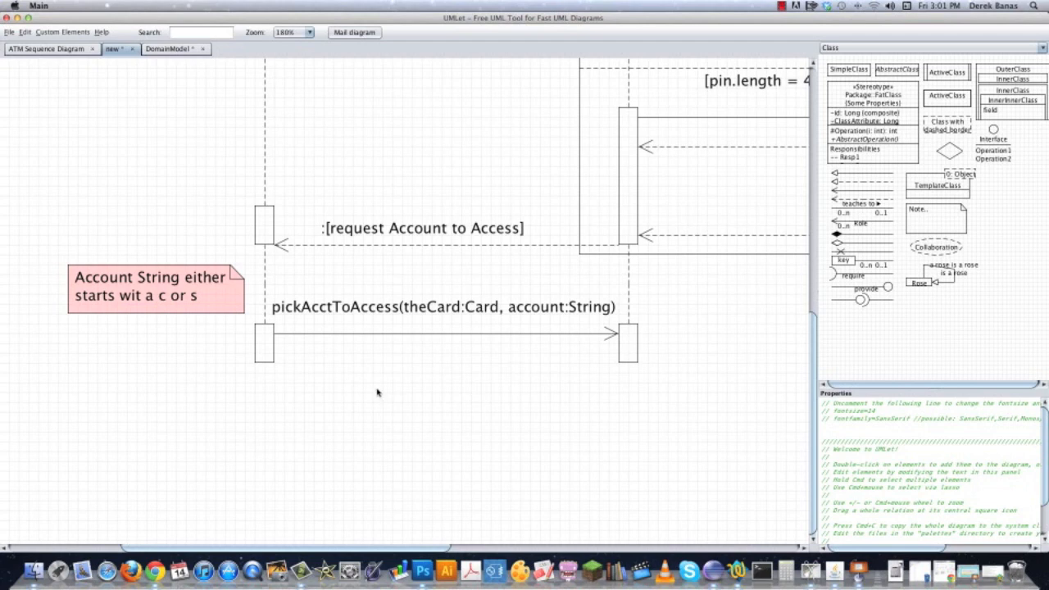
# Add a dashed ATM-to-Customer return arrow below pickAcctToAccess and place a copy of the account note beside the ATM lifeline.
pyautogui.scroll(-5, 361, 381)
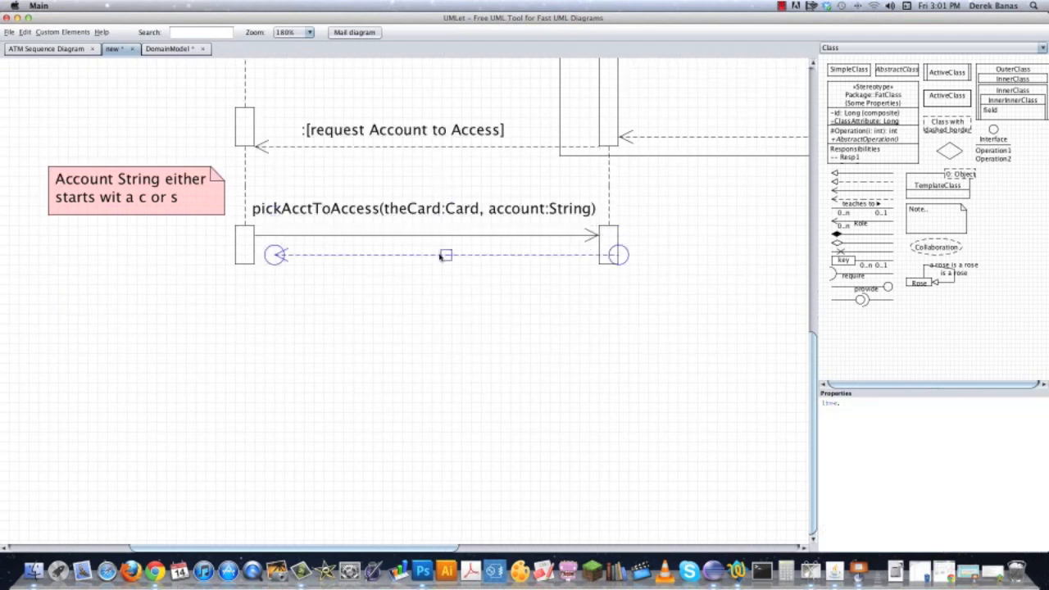
pyautogui.moveTo(445, 258); pyautogui.dragTo(422, 270)
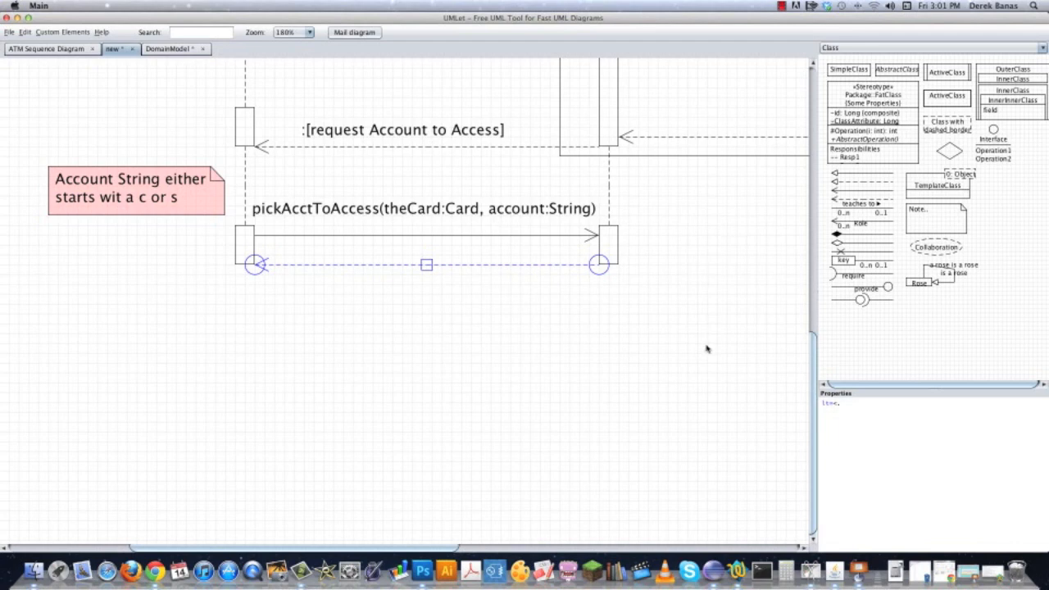
pyautogui.doubleClick(164, 212)
pyautogui.moveTo(168, 223); pyautogui.dragTo(716, 210)
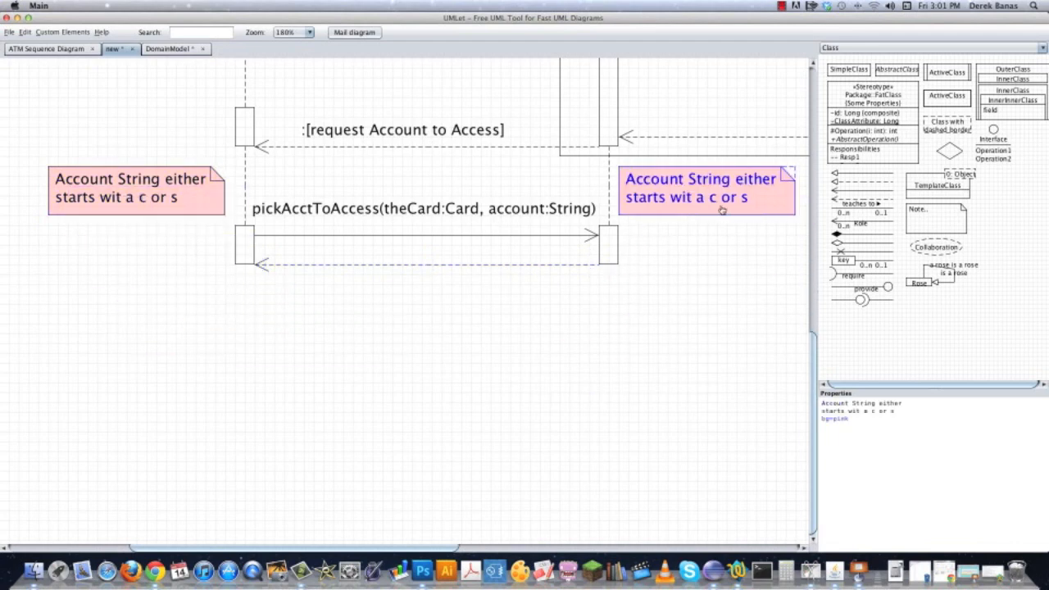
pyautogui.click(714, 266)
# Change the note beside the ATM lifeline to "Add account to" and ":Transaction", and narrow it to fit the text.
pyautogui.moveTo(799, 269); pyautogui.dragTo(658, 377)
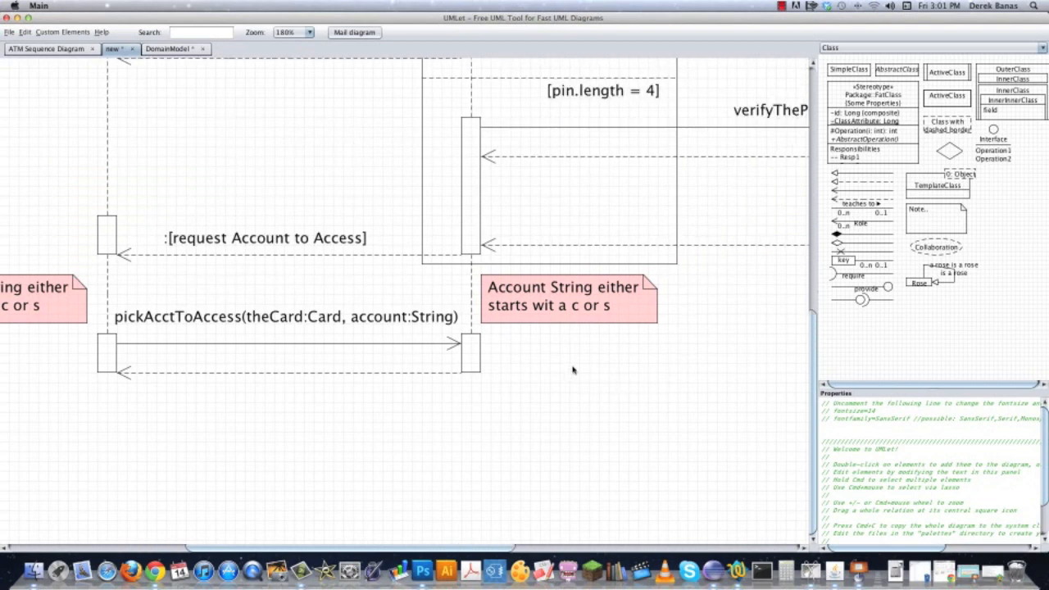
pyautogui.click(492, 290)
pyautogui.moveTo(822, 403); pyautogui.dragTo(929, 414)
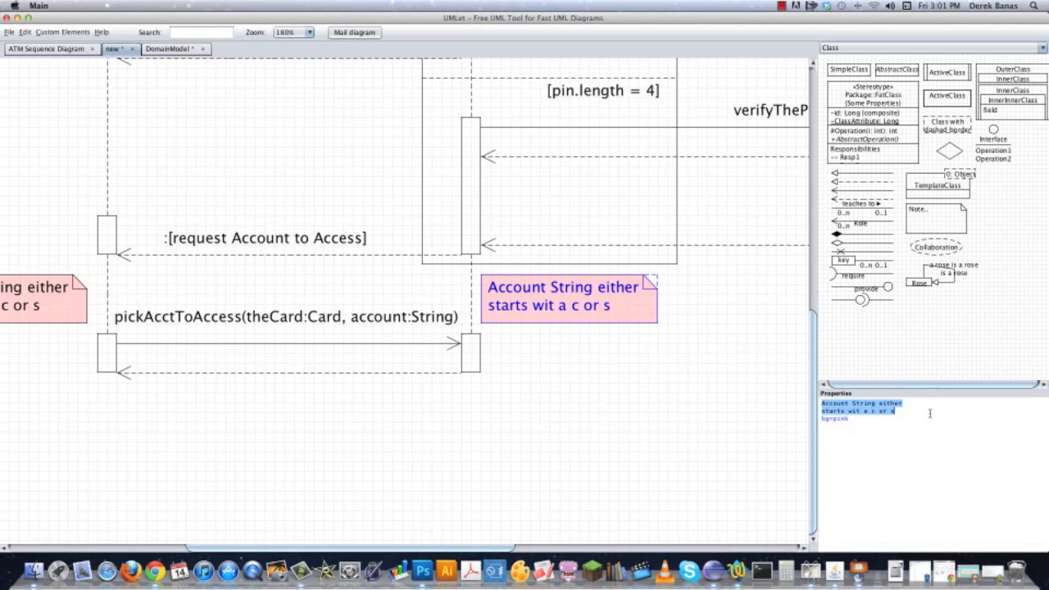
pyautogui.write('Add account to')
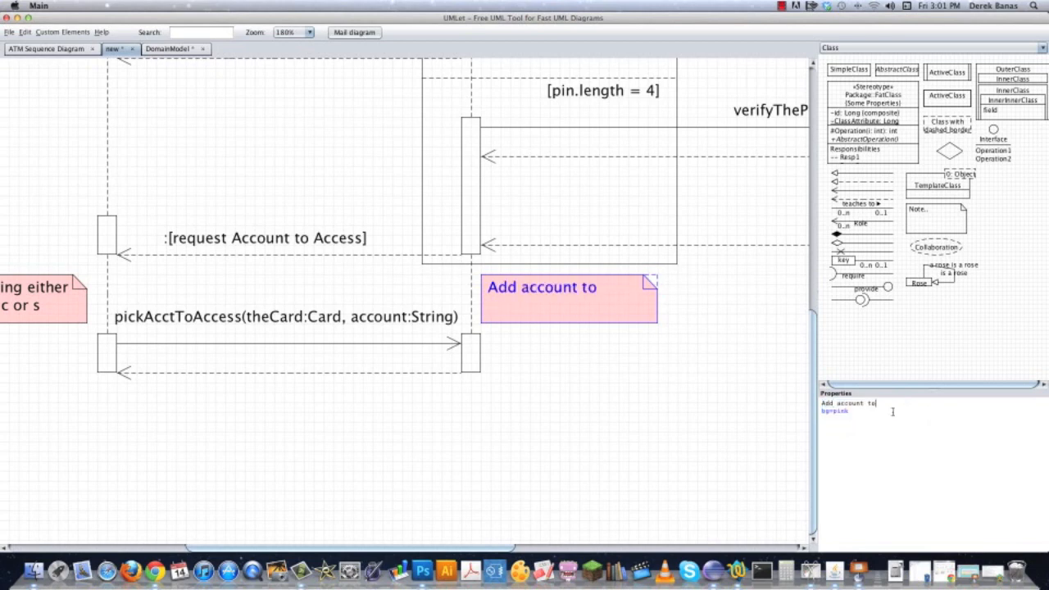
pyautogui.press('Return')
pyautogui.write(':Transaction')
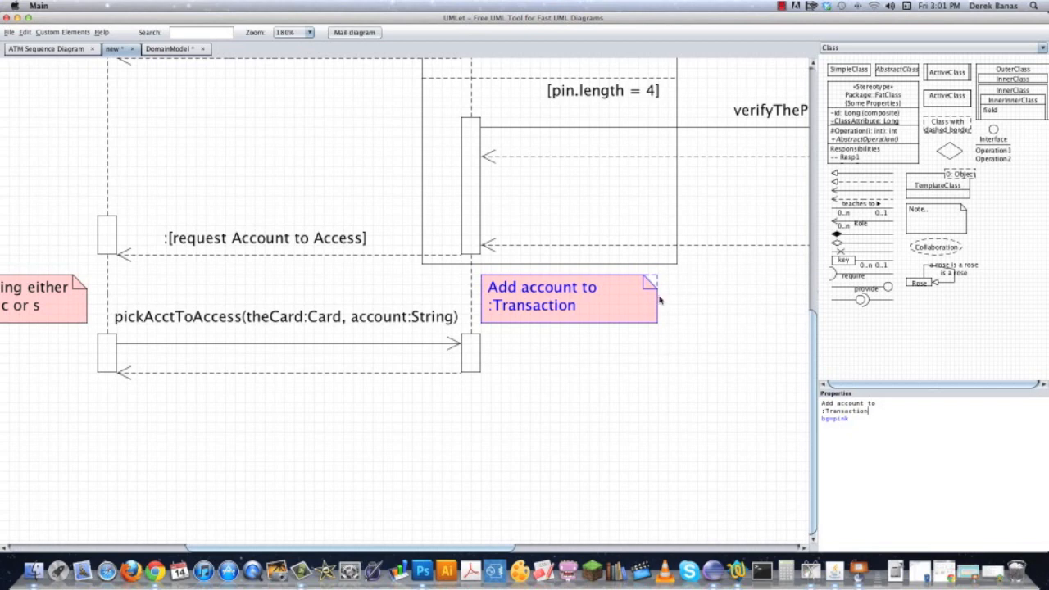
pyautogui.moveTo(657, 297); pyautogui.dragTo(615, 297)
pyautogui.click(616, 353)
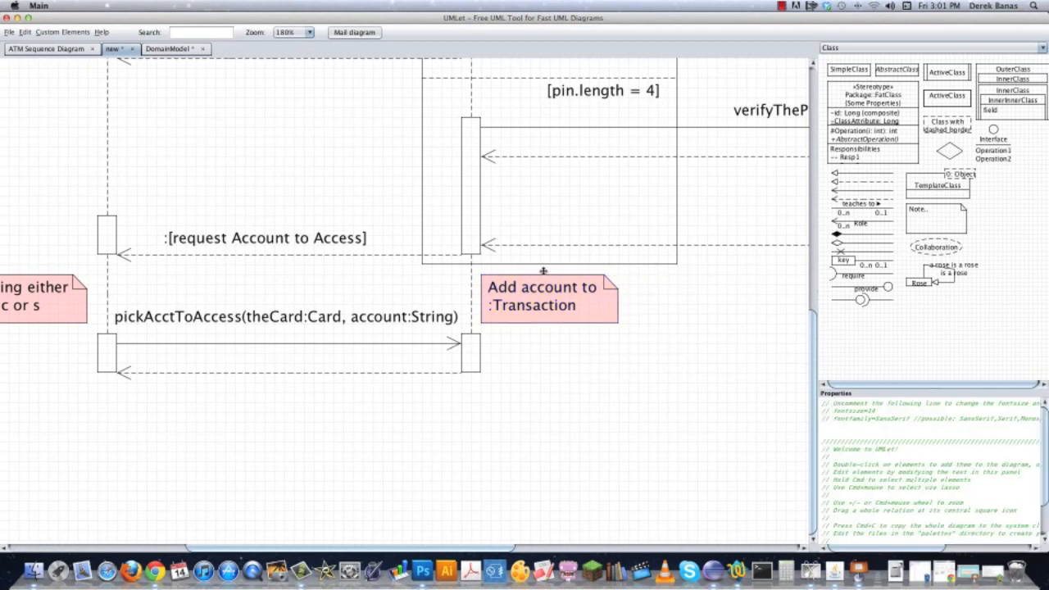
# Copy the :[request Account to Access] label onto the return arrow below pickAcctToAccess and change it to :[request Amount to Withdrawal].
pyautogui.hscroll(-5, 574, 394)
pyautogui.scroll(-3, 573, 394)
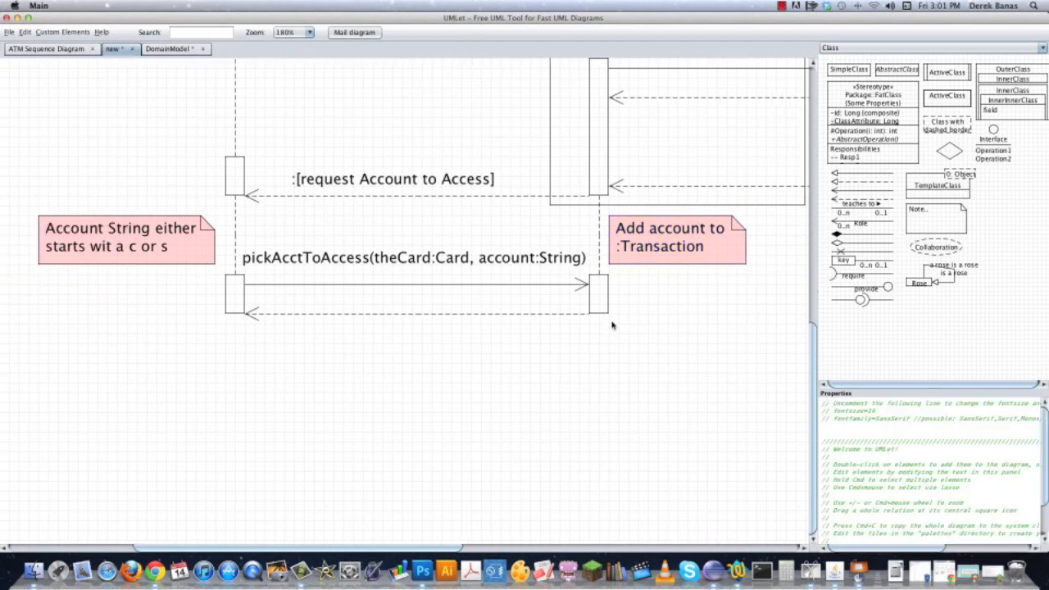
pyautogui.click(360, 182)
pyautogui.press('super+c')
pyautogui.press('super+v')
pyautogui.moveTo(387, 205); pyautogui.dragTo(364, 295)
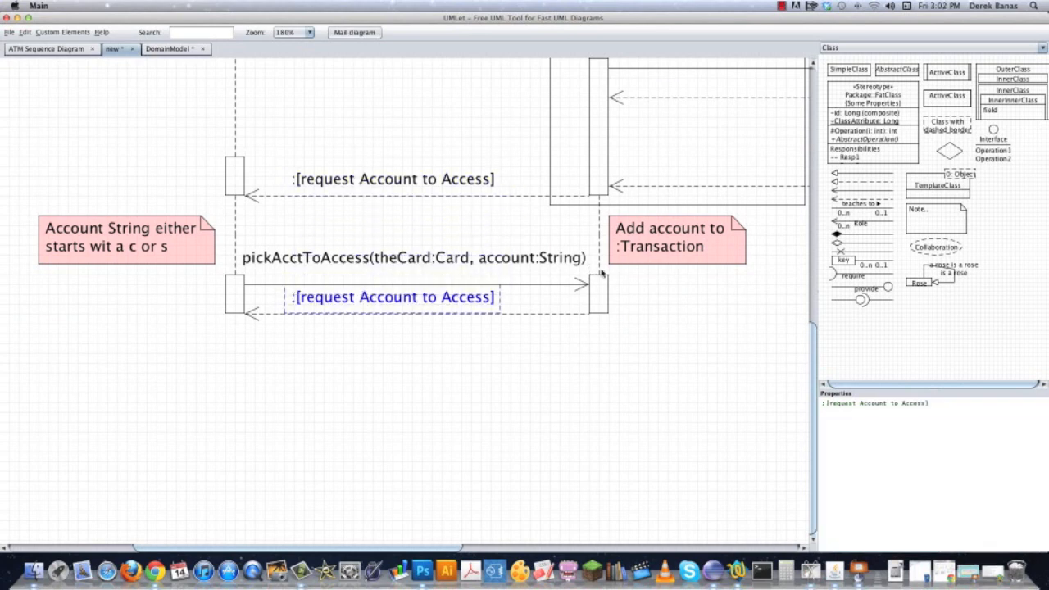
pyautogui.moveTo(926, 402); pyautogui.dragTo(855, 403)
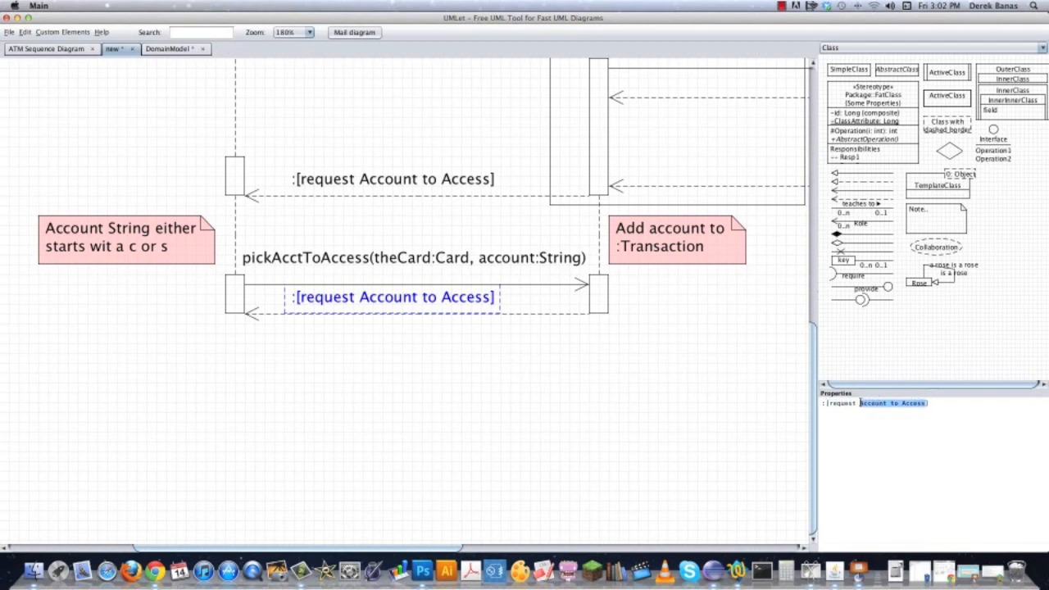
pyautogui.write('Amount to Wi')
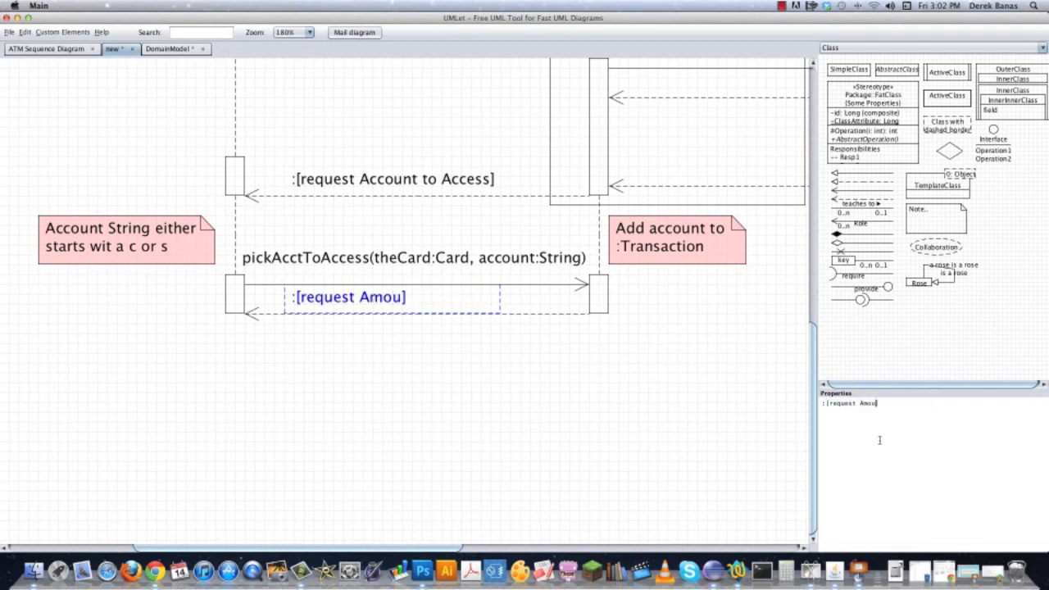
pyautogui.write('thdrawal')
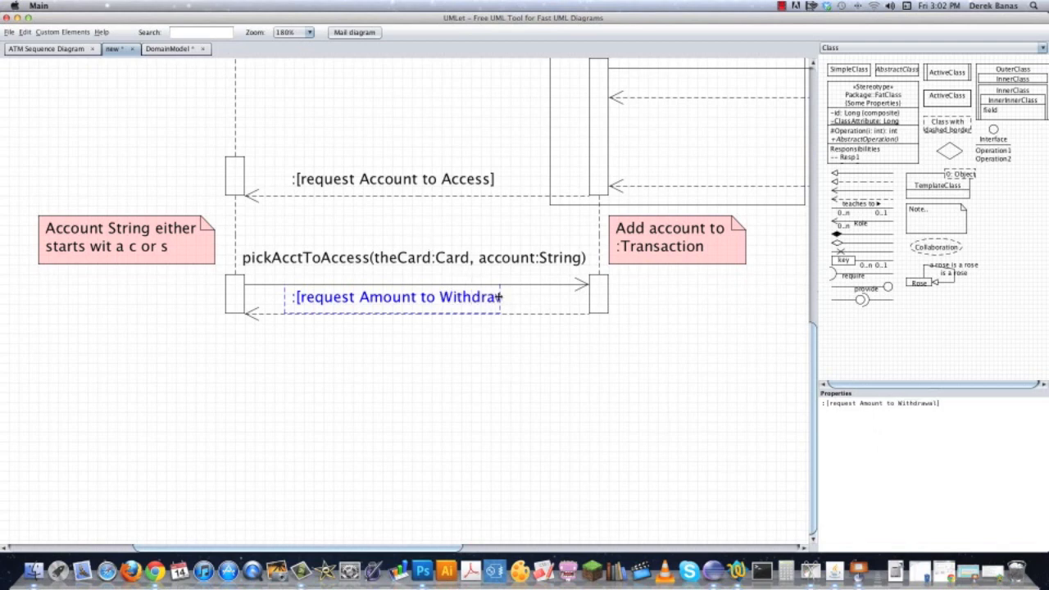
# Continue the Customer lifeline down to a copied activation box and add a solid message arrow from it toward the ATM lifeline.
pyautogui.click(392, 368)
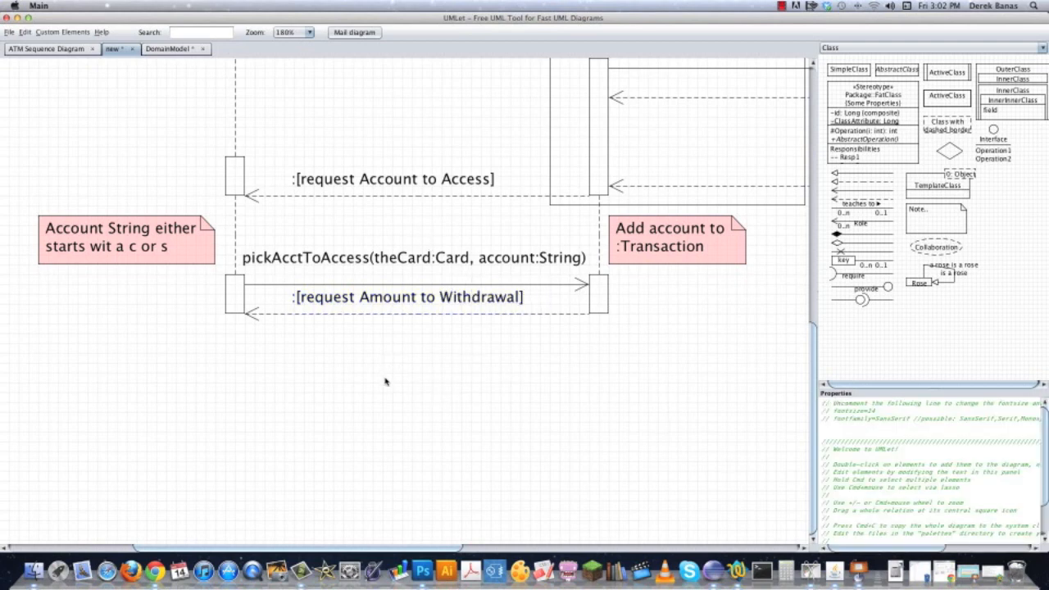
pyautogui.doubleClick(232, 297)
pyautogui.moveTo(254, 328); pyautogui.dragTo(235, 428)
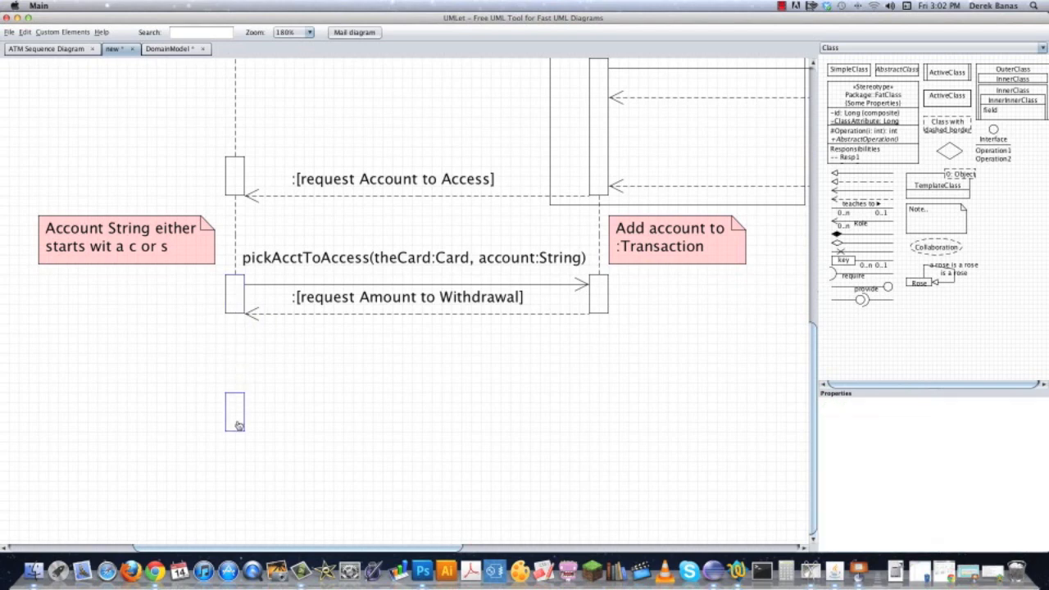
pyautogui.doubleClick(234, 233)
pyautogui.press('Down')
pyautogui.press('Down')
pyautogui.press('Down')
pyautogui.press('Down')
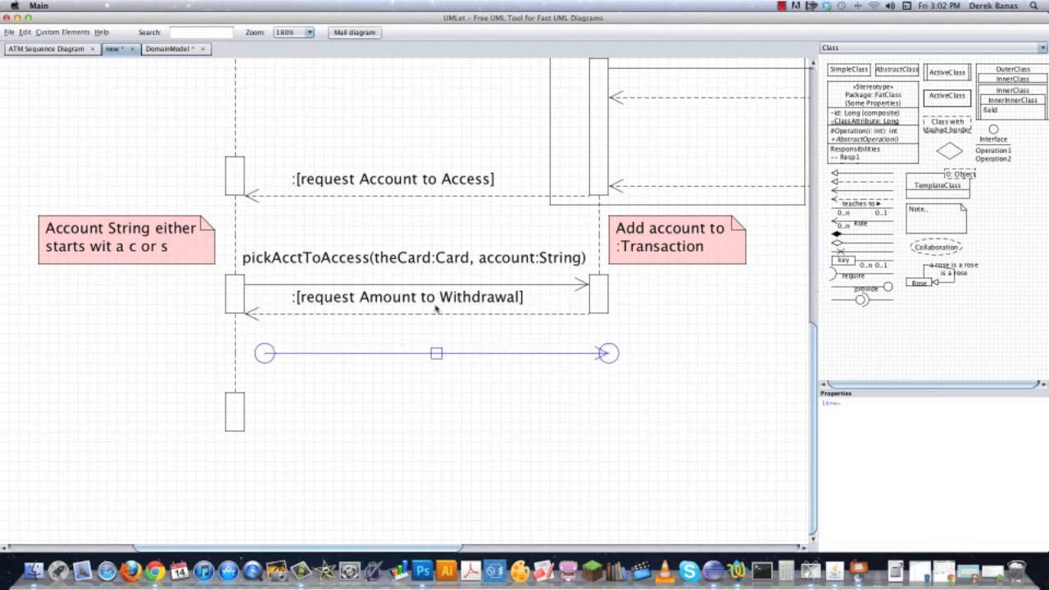
pyautogui.press('Down')
pyautogui.press('Down')
pyautogui.press('Down')
pyautogui.press('Down')
pyautogui.press('Down')
pyautogui.press('Left')
pyautogui.press('Left')
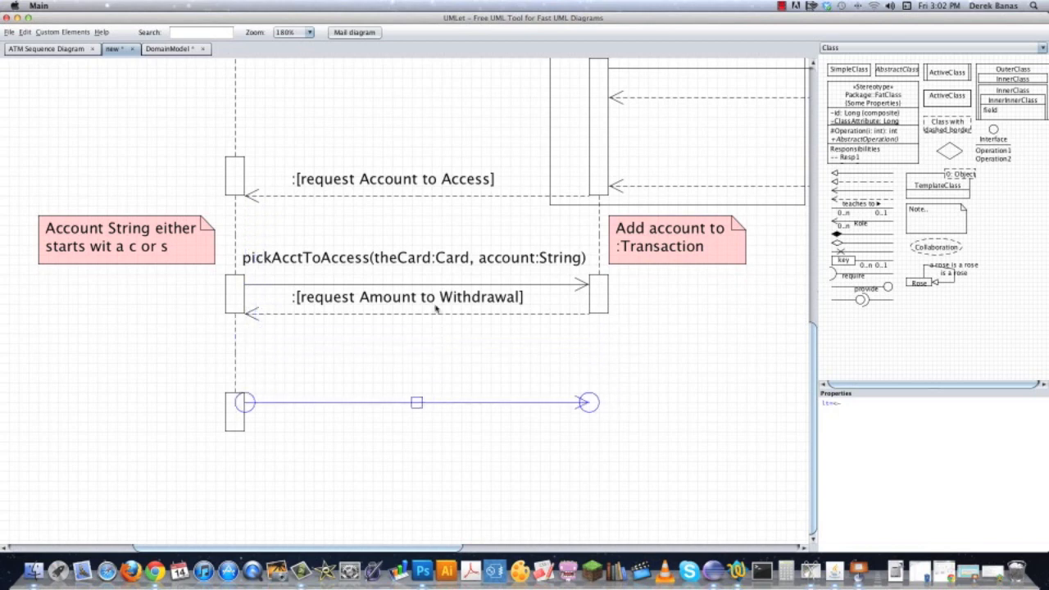
# Place a copy of the ATM activation box at the new arrow's end and continue the ATM lifeline down to it.
pyautogui.doubleClick(603, 308)
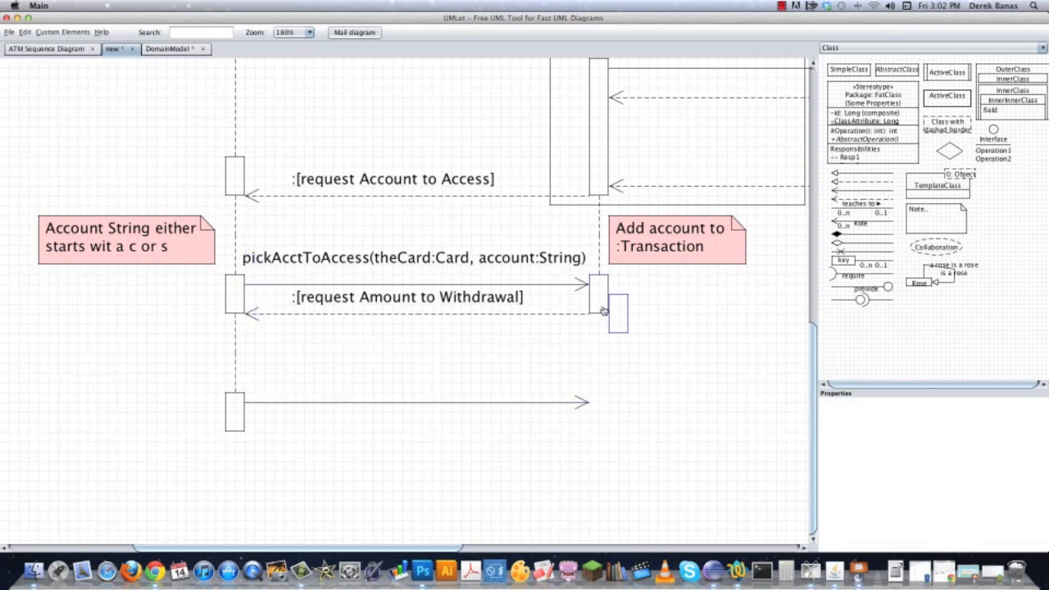
pyautogui.moveTo(622, 322); pyautogui.dragTo(601, 416)
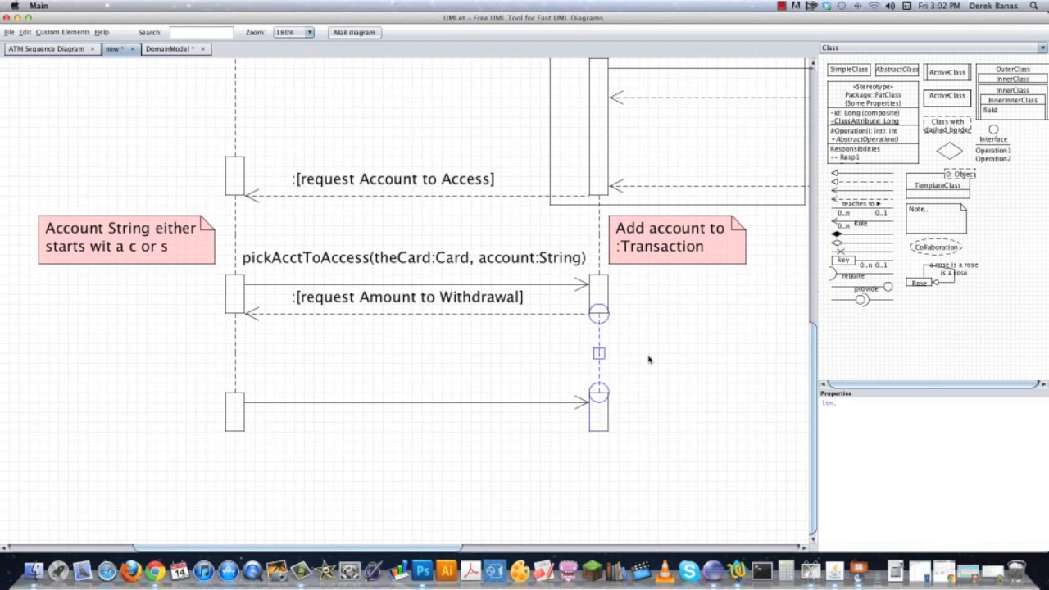
pyautogui.click(647, 359)
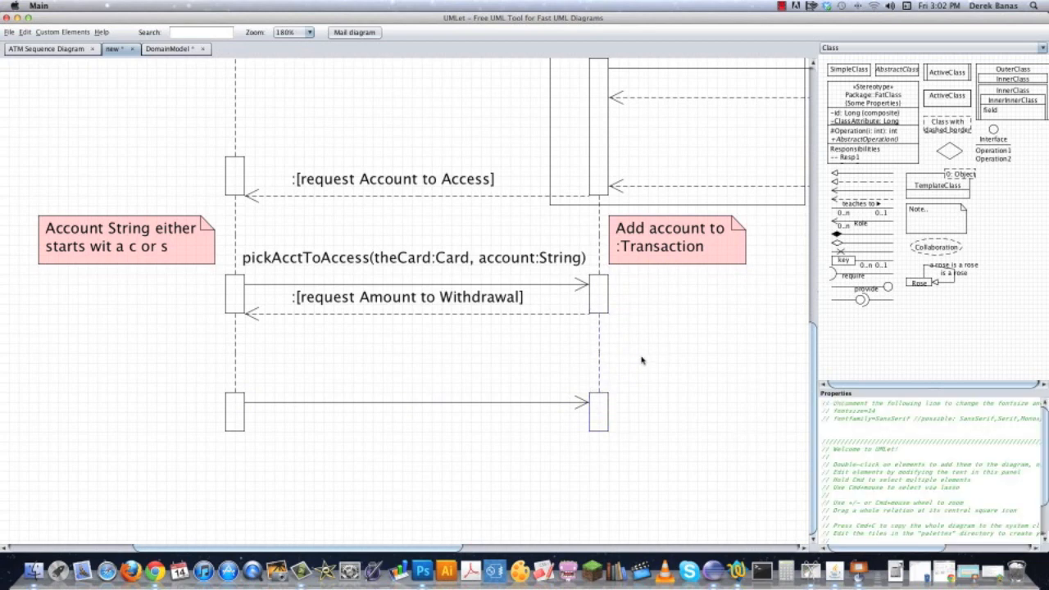
# Copy the pickAcctToAccess label above the new Customer-to-ATM arrow and rename its operation to amountToWithdrawal.
pyautogui.doubleClick(406, 262)
pyautogui.moveTo(434, 281); pyautogui.dragTo(427, 425)
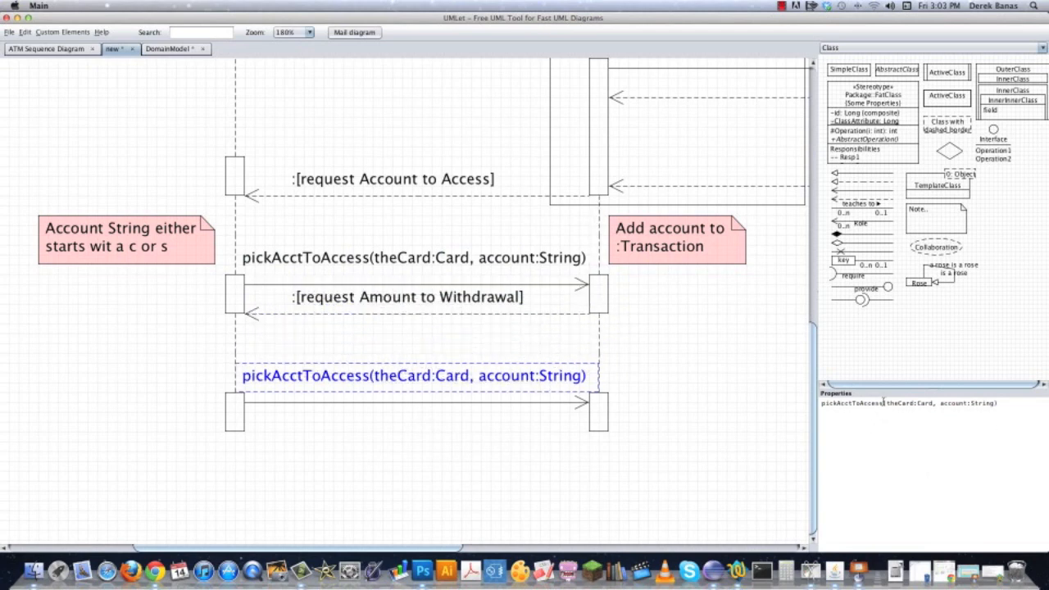
pyautogui.moveTo(883, 403); pyautogui.dragTo(805, 400)
pyautogui.write('amountToWithdr')
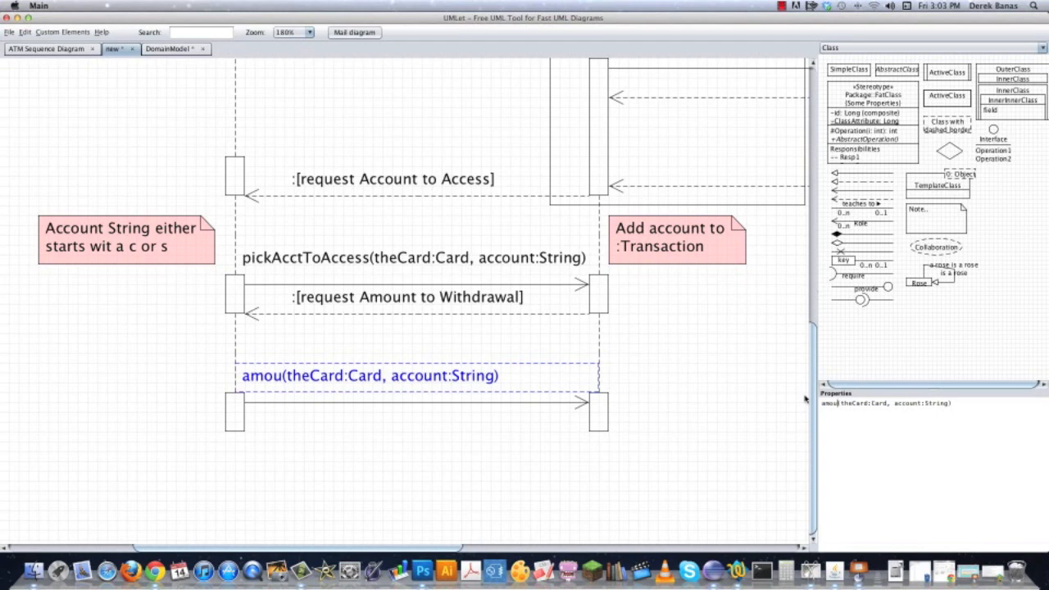
pyautogui.write('awal')
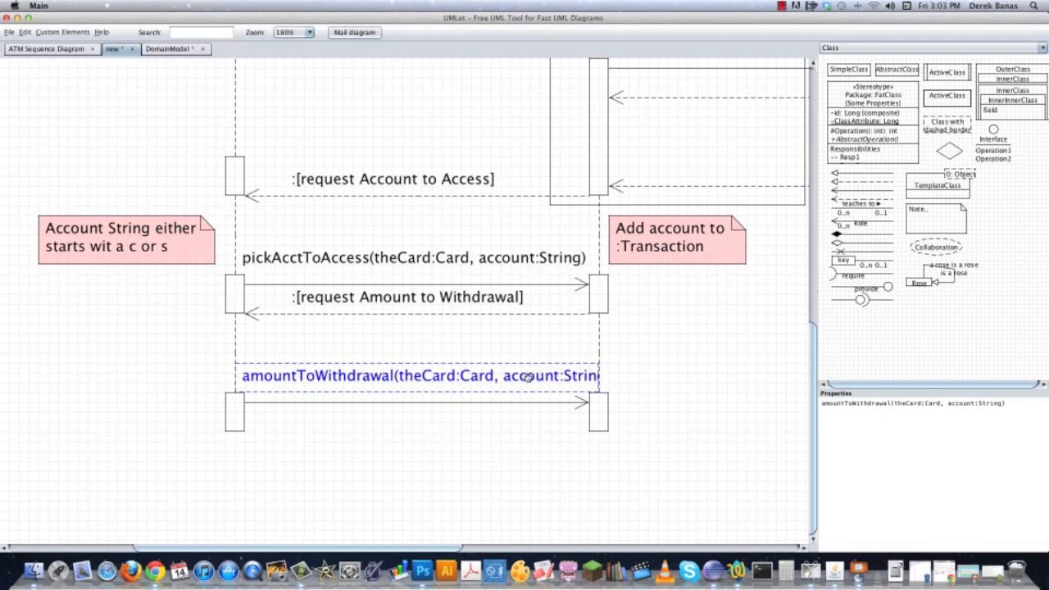
# Change the amountToWithdrawal label's second parameter to theAmount:int, fit its box to the text and keep it above its arrow.
pyautogui.moveTo(497, 372); pyautogui.dragTo(502, 476)
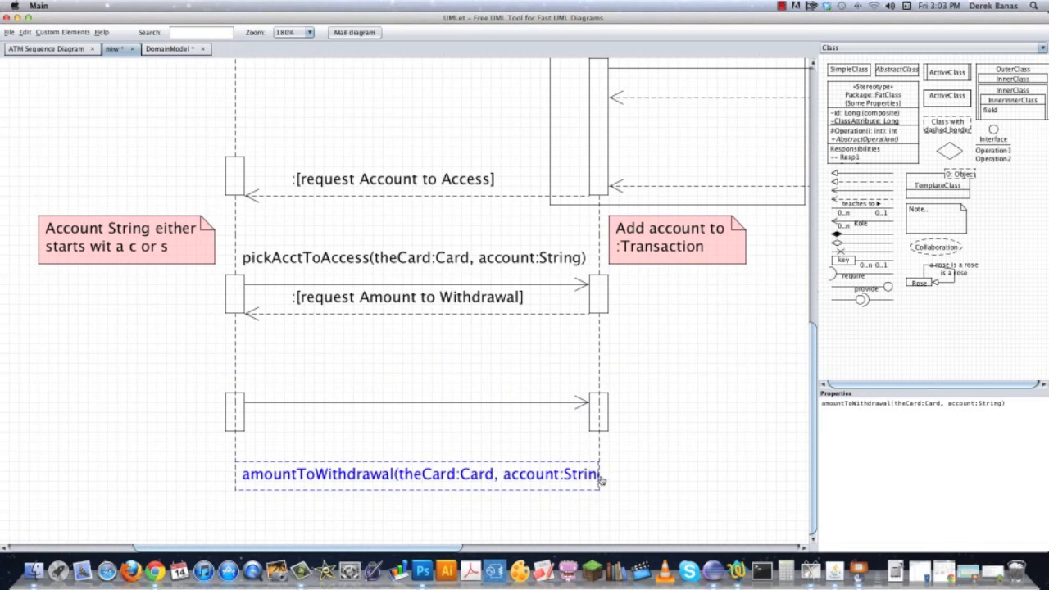
pyautogui.click(643, 491)
pyautogui.click(578, 485)
pyautogui.moveTo(599, 485); pyautogui.dragTo(638, 485)
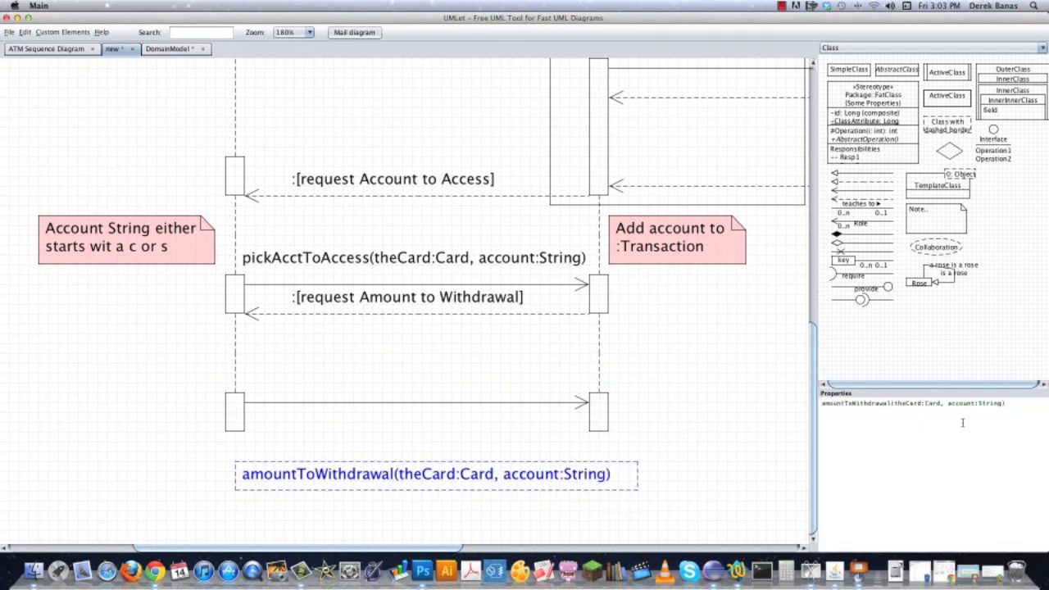
pyautogui.moveTo(946, 402); pyautogui.dragTo(999, 402)
pyautogui.write('theAmou')
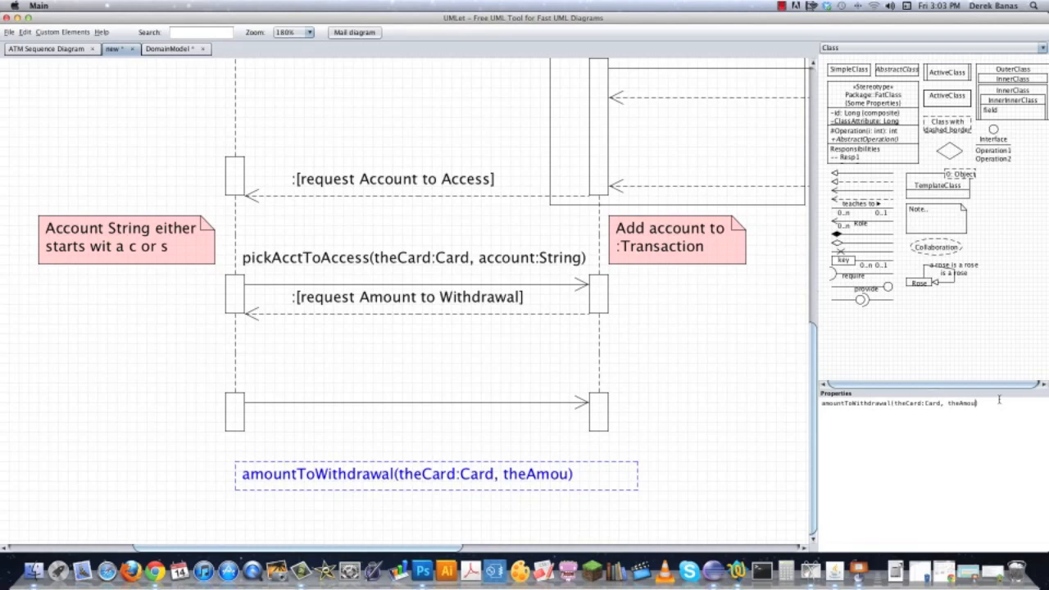
pyautogui.write('nt:int')
pyautogui.moveTo(637, 473); pyautogui.dragTo(620, 474)
pyautogui.moveTo(450, 479); pyautogui.dragTo(450, 378)
# Copy the "Add account to :Transaction" note below the original and change it to "Add amount to :Transaction".
pyautogui.moveTo(800, 342); pyautogui.dragTo(662, 333)
pyautogui.doubleClick(556, 239)
pyautogui.moveTo(556, 266); pyautogui.dragTo(548, 358)
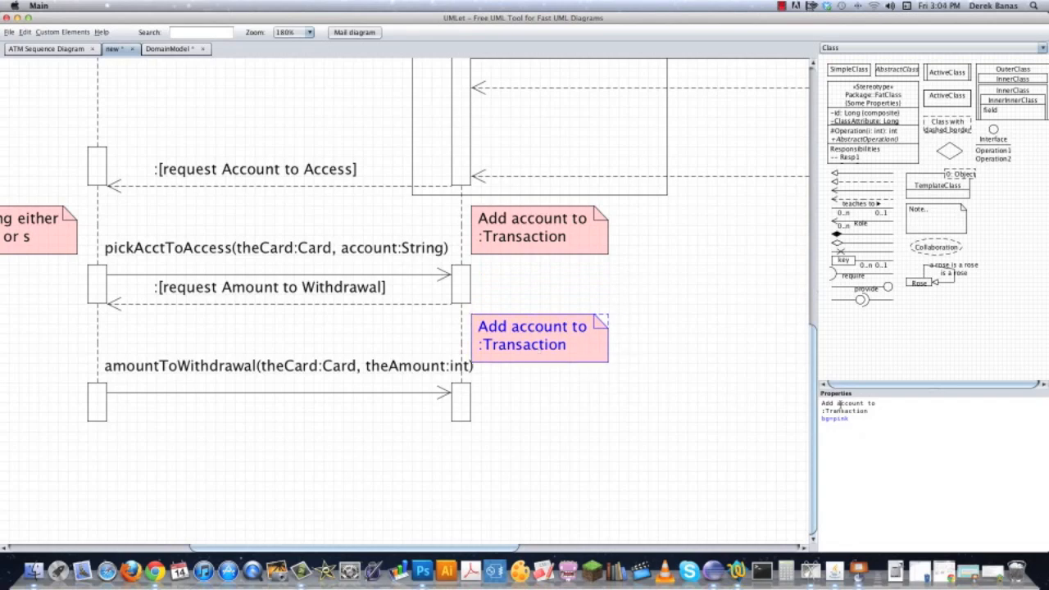
pyautogui.write('am')
pyautogui.click(572, 472)
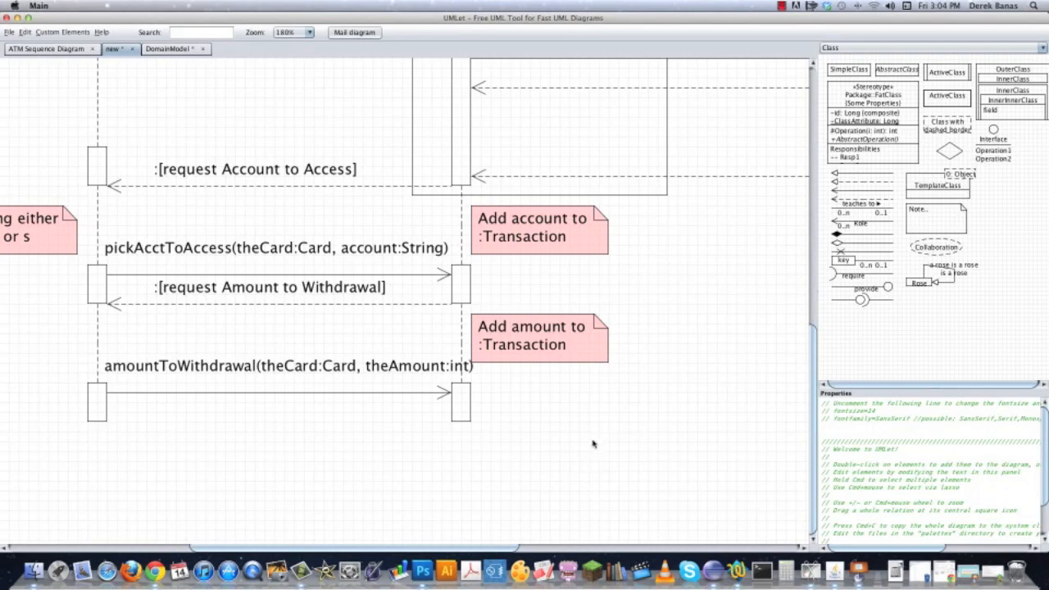
# Draw a message arrow from the ATM's new activation box to a new activation box on the lifeline below the PIN-check alt frame.
pyautogui.doubleClick(284, 395)
pyautogui.moveTo(296, 413); pyautogui.dragTo(650, 386)
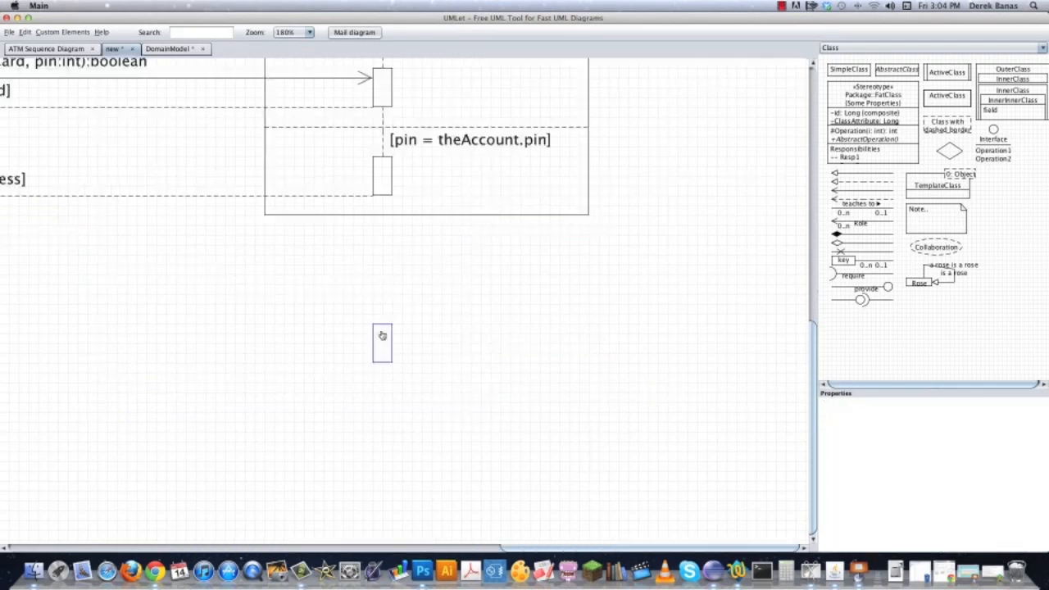
pyautogui.moveTo(382, 335); pyautogui.dragTo(384, 459)
pyautogui.moveTo(231, 439); pyautogui.dragTo(576, 369)
pyautogui.moveTo(286, 377); pyautogui.dragTo(721, 373)
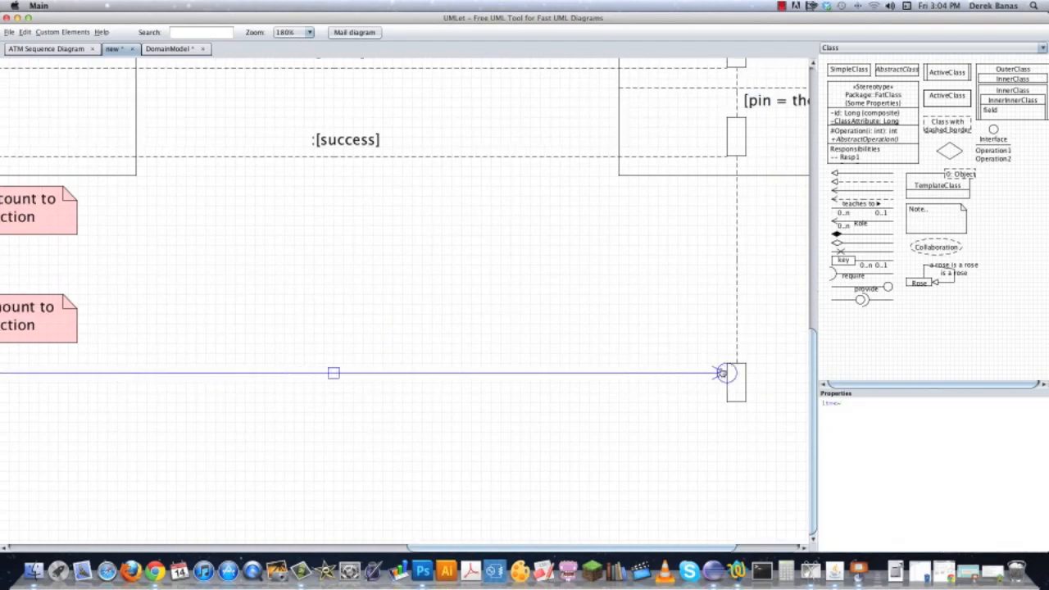
pyautogui.click(681, 397)
pyautogui.moveTo(422, 433); pyautogui.dragTo(711, 366)
# Copy the amountToWithdrawal label onto the new arrow leaving the ATM, rename its operation to requestWithdrawalAmt and widen the label.
pyautogui.doubleClick(135, 289)
pyautogui.moveTo(147, 316); pyautogui.dragTo(610, 298)
pyautogui.click(495, 393)
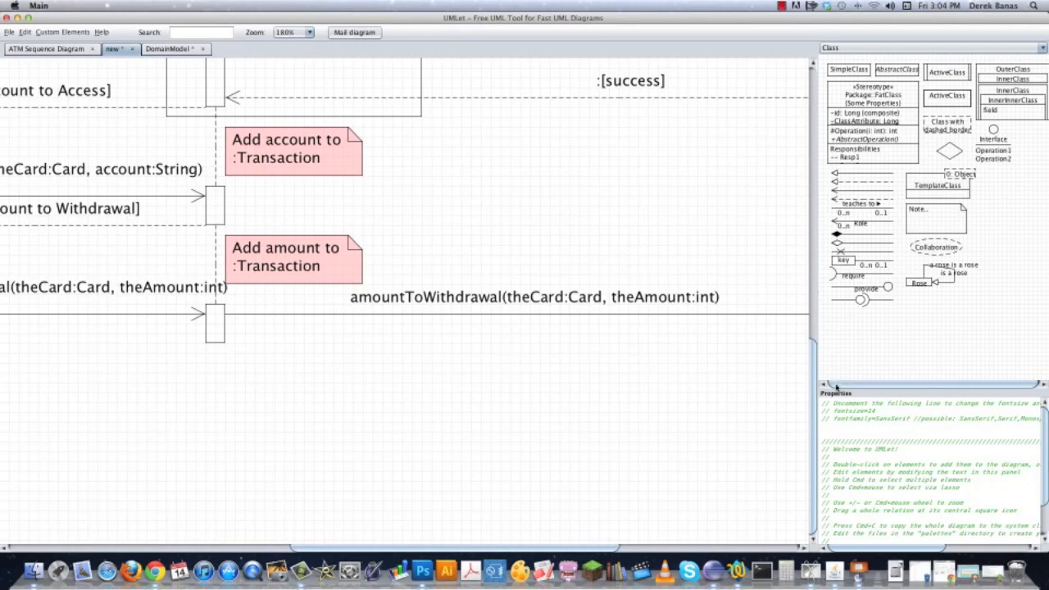
pyautogui.click(653, 300)
pyautogui.moveTo(852, 403); pyautogui.dragTo(762, 402)
pyautogui.write('requestWithdrawal(theCard:Card, theAmount:int')
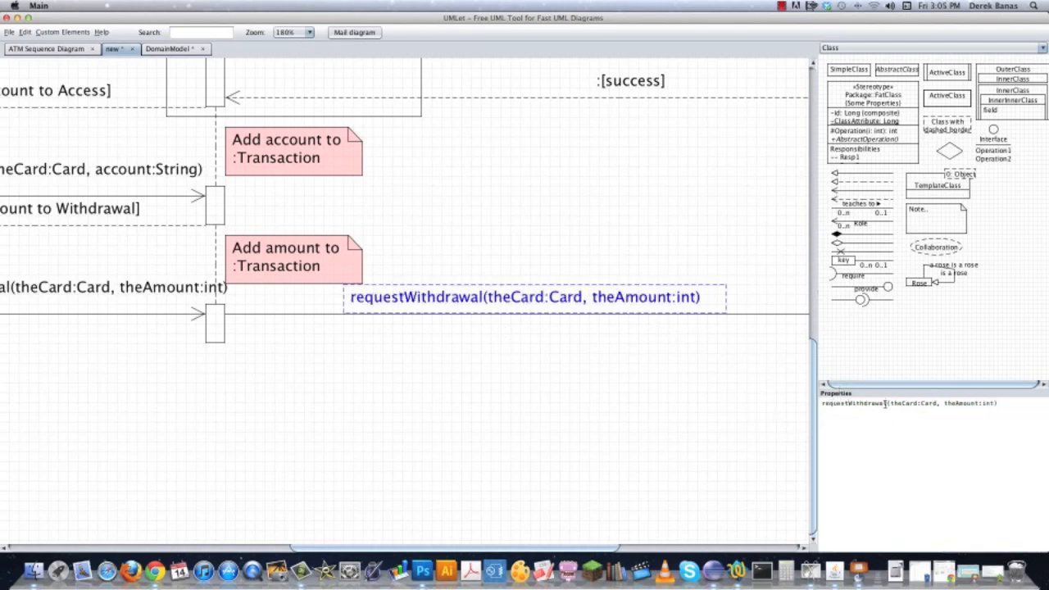
pyautogui.click(886, 403)
pyautogui.write('Amt')
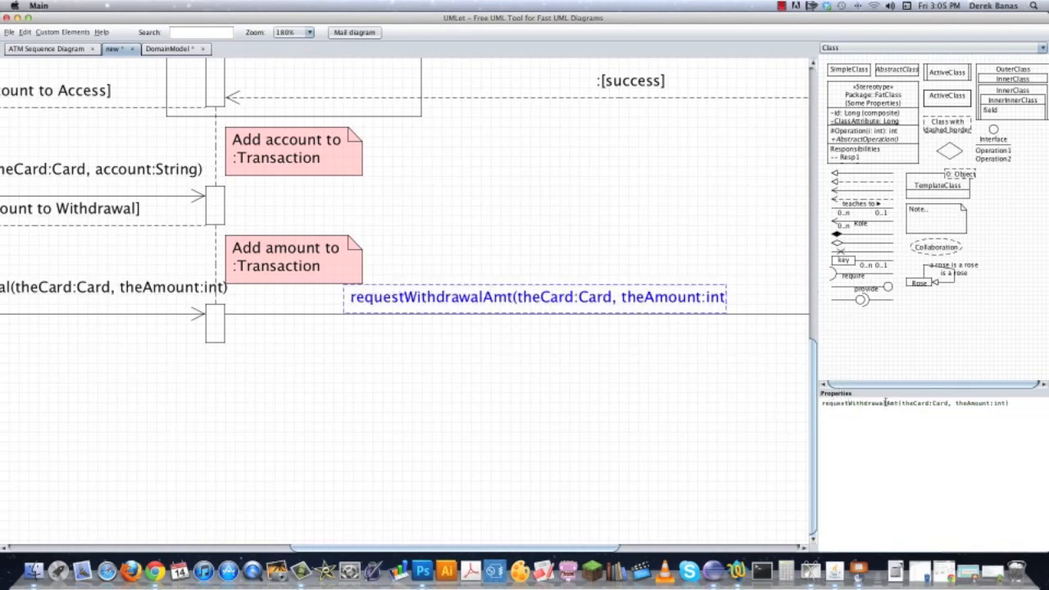
pyautogui.moveTo(726, 297); pyautogui.dragTo(767, 293)
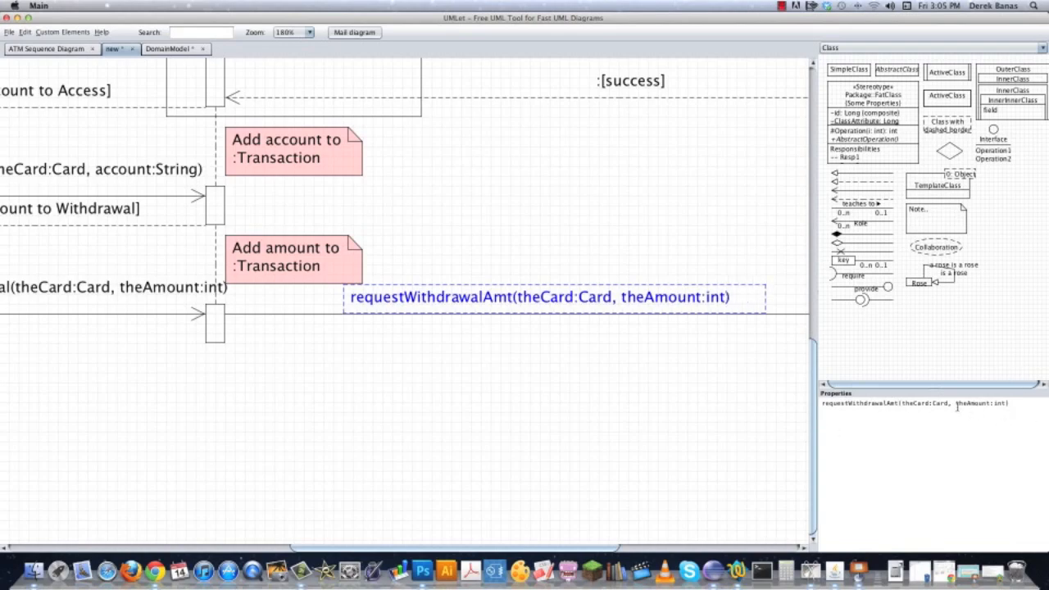
# Change the requestWithdrawalAmt label's second parameter to transaction:Transaction and widen the label to show the full text.
pyautogui.moveTo(956, 403); pyautogui.dragTo(994, 403)
pyautogui.write('transaction:')
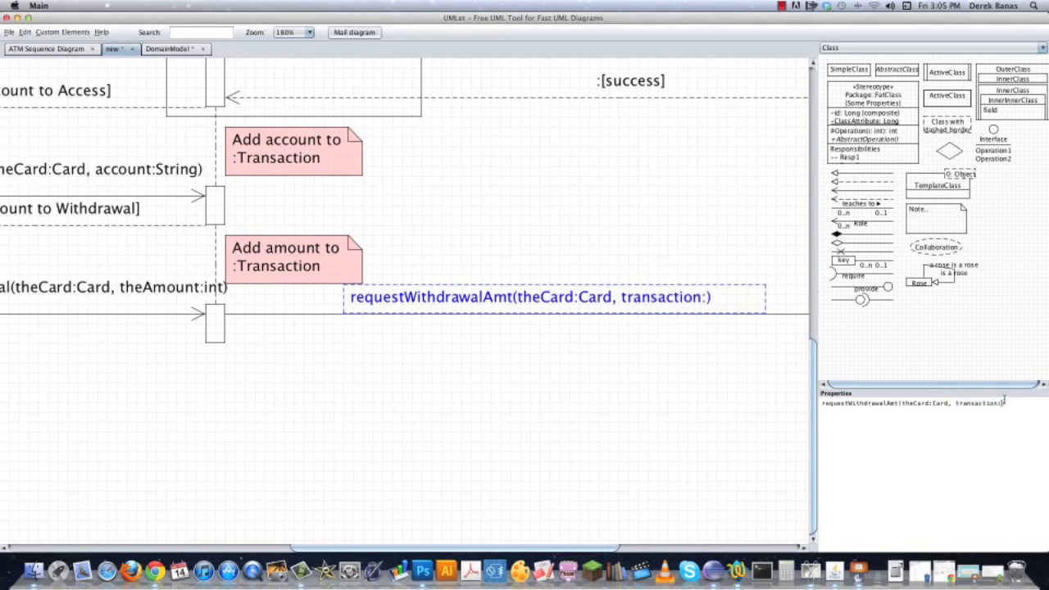
pyautogui.write('Transaction')
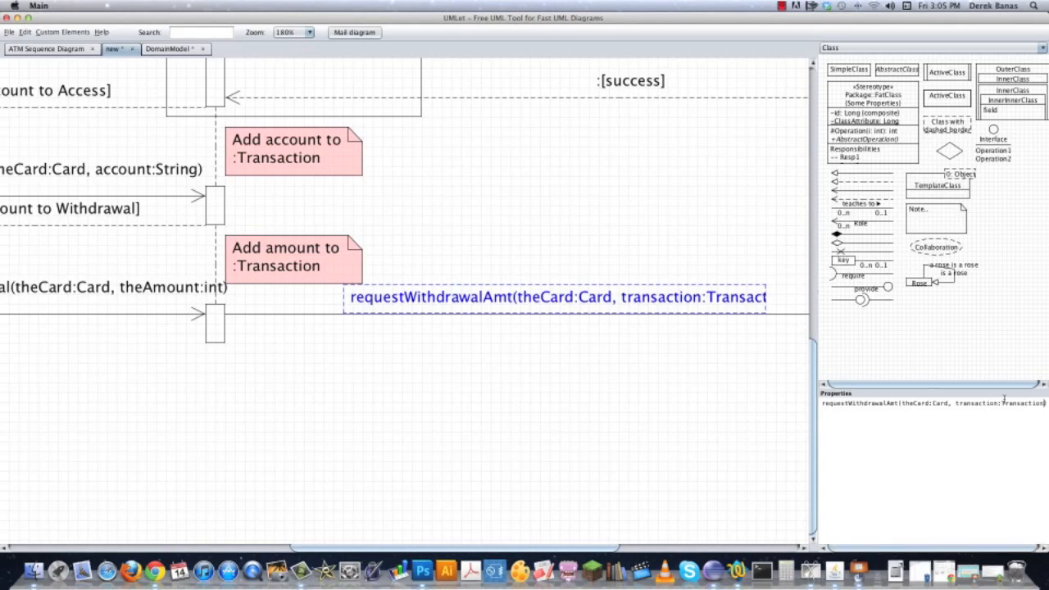
pyautogui.click(565, 417)
pyautogui.hscroll(5, 565, 417)
pyautogui.click(611, 296)
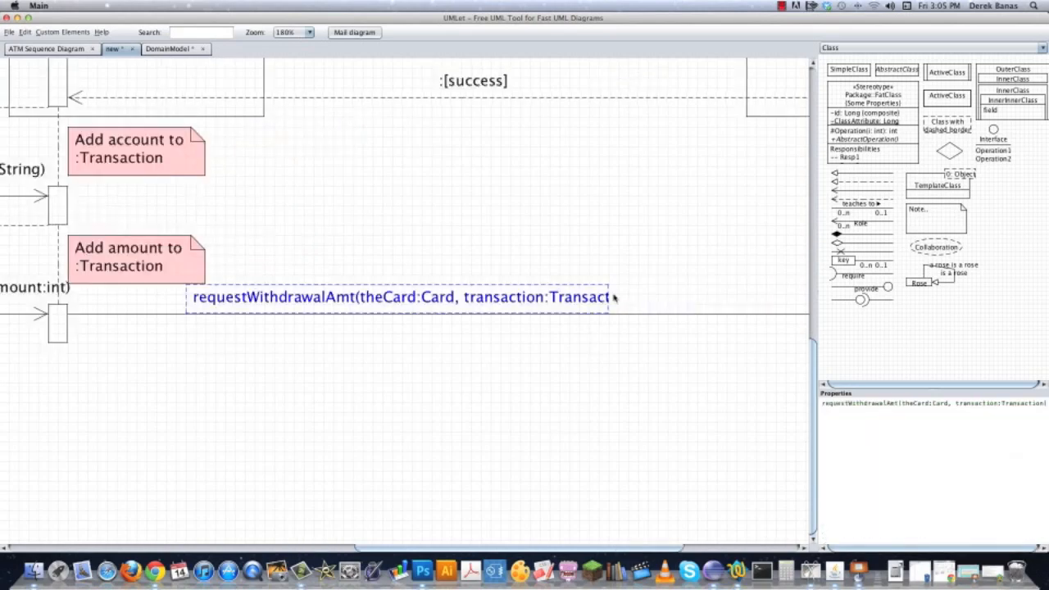
pyautogui.click(521, 375)
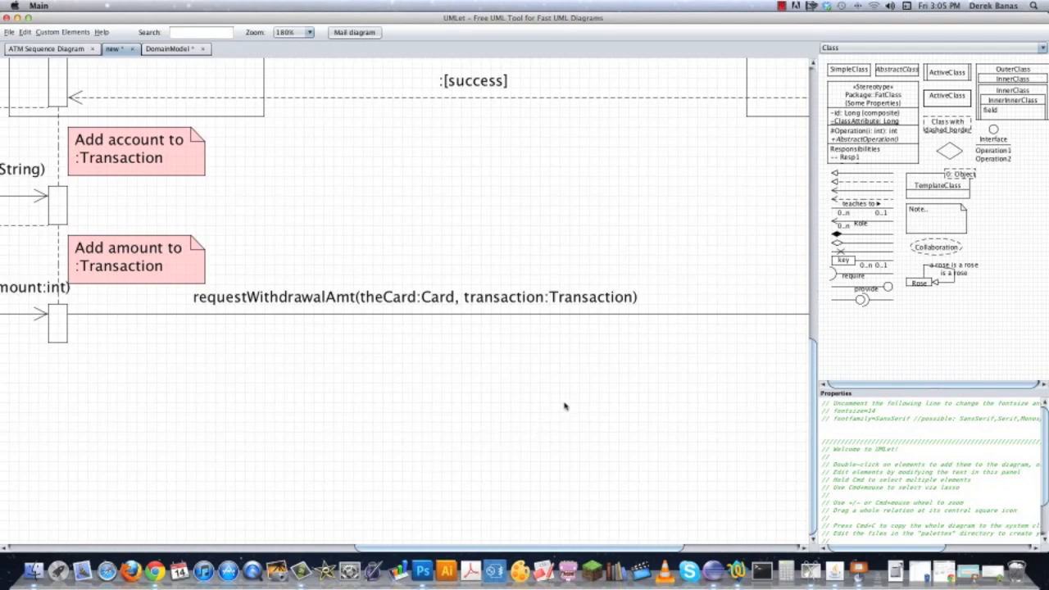
# Copy the PIN-check alt frame and position the copy around the activation box that receives requestWithdrawalAmt.
pyautogui.moveTo(581, 412); pyautogui.dragTo(336, 402)
pyautogui.moveTo(519, 327); pyautogui.dragTo(479, 405)
pyautogui.doubleClick(633, 168)
pyautogui.moveTo(642, 197); pyautogui.dragTo(614, 459)
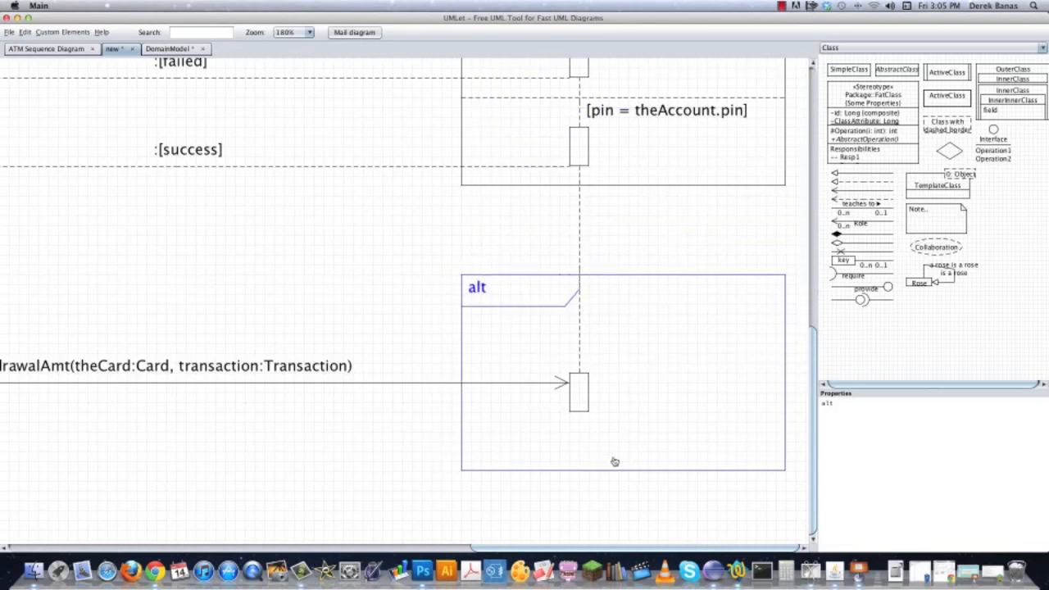
pyautogui.click(383, 460)
pyautogui.click(505, 444)
pyautogui.moveTo(672, 385); pyautogui.dragTo(671, 440)
pyautogui.click(413, 457)
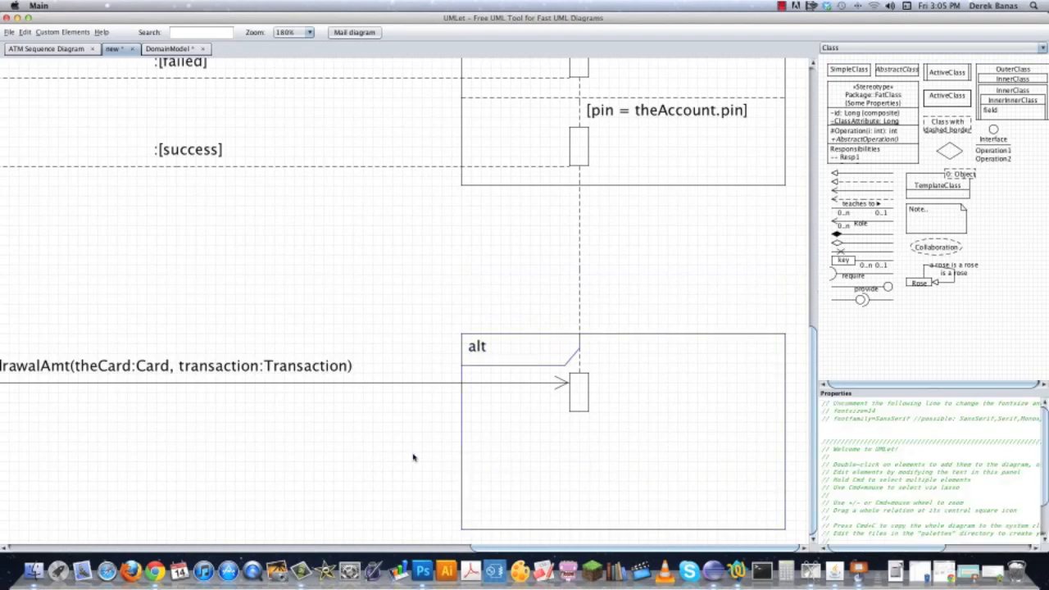
# Copy the [pin = theAccount.pin] guard into the new alt frame and change it to [transaction.theAmount].
pyautogui.moveTo(414, 439); pyautogui.dragTo(295, 393)
pyautogui.press('super+v')
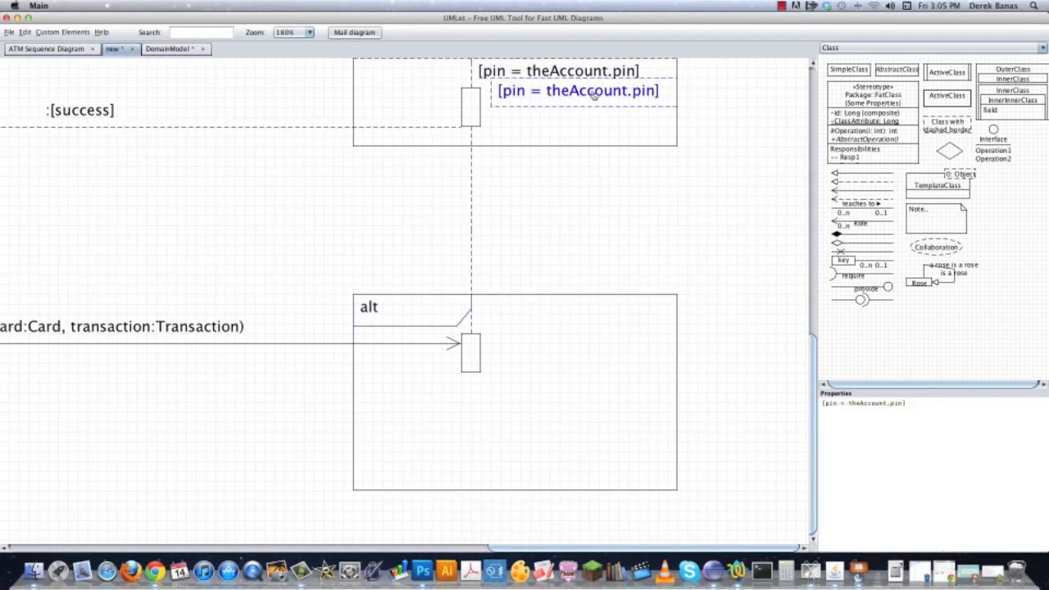
pyautogui.moveTo(590, 92); pyautogui.dragTo(572, 310)
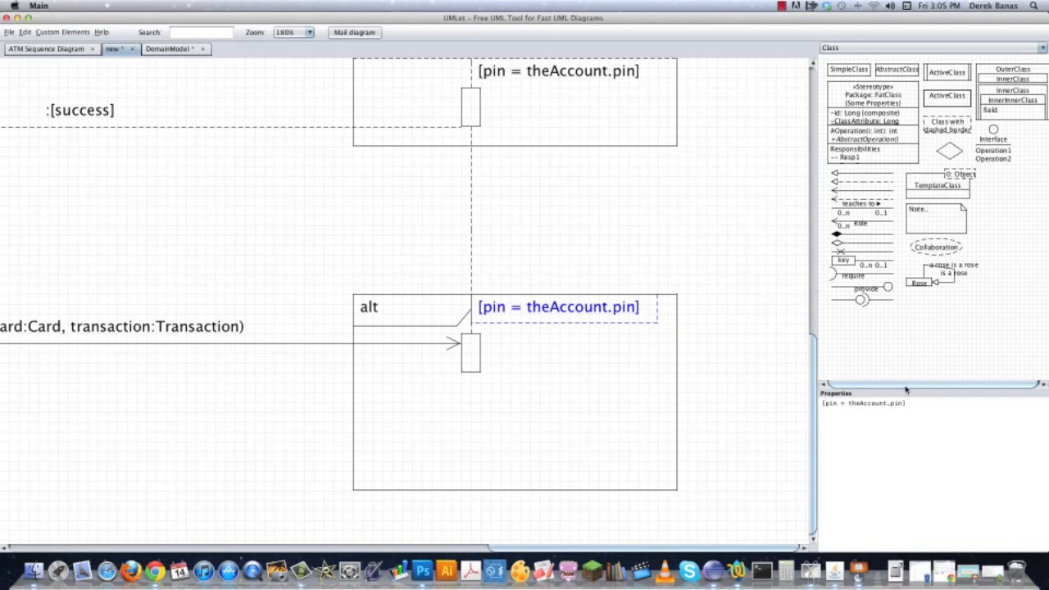
pyautogui.moveTo(826, 403); pyautogui.dragTo(902, 402)
pyautogui.write('transaction.the')
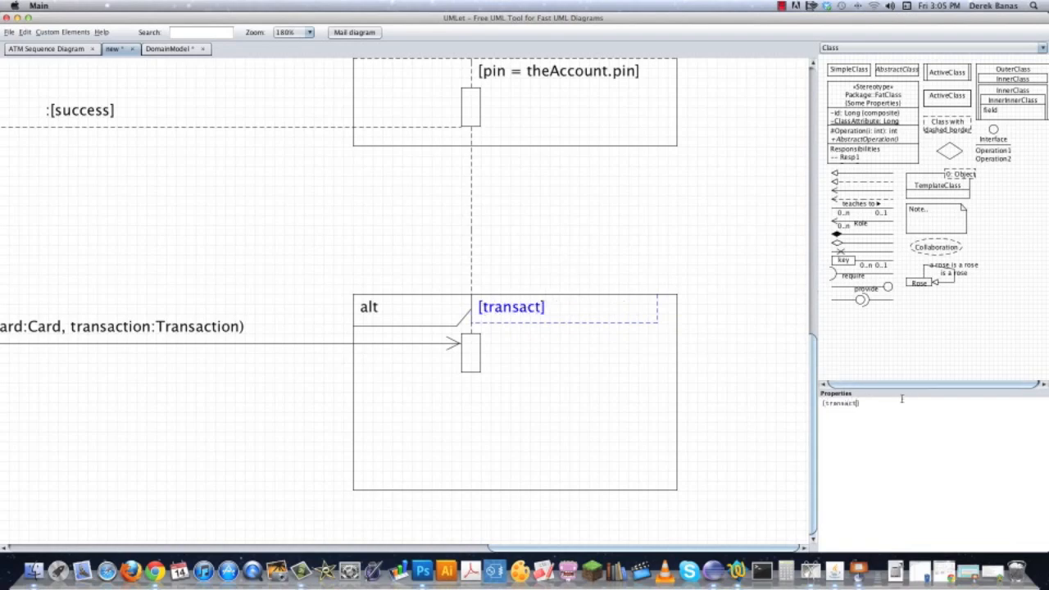
pyautogui.write('Amount]')
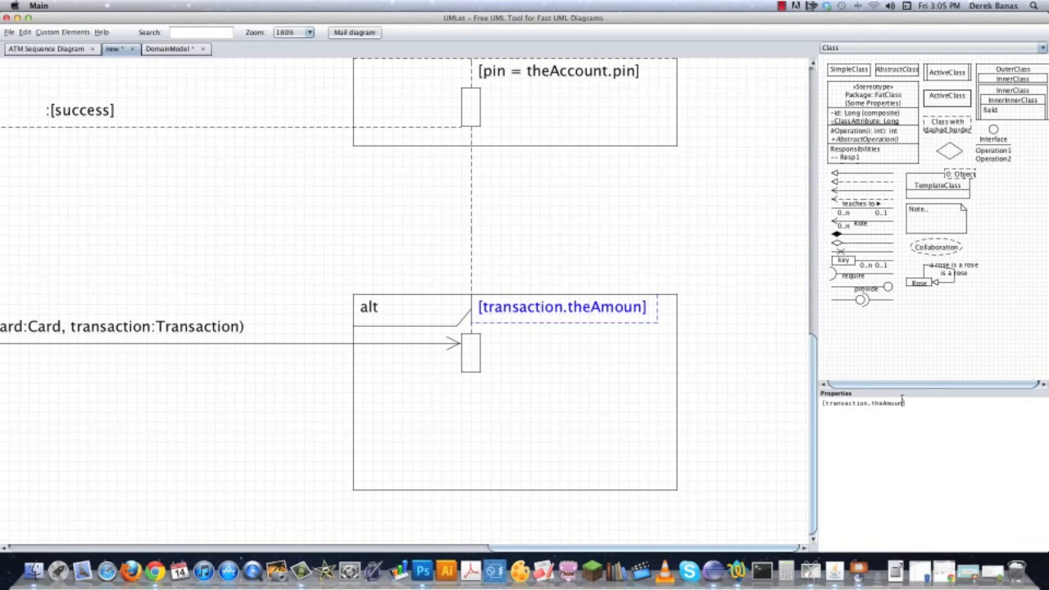
# Widen the new alt frame and its guard, and complete the guard as [transaction.theAmount > theAccount.amount].
pyautogui.click(680, 333)
pyautogui.click(670, 361)
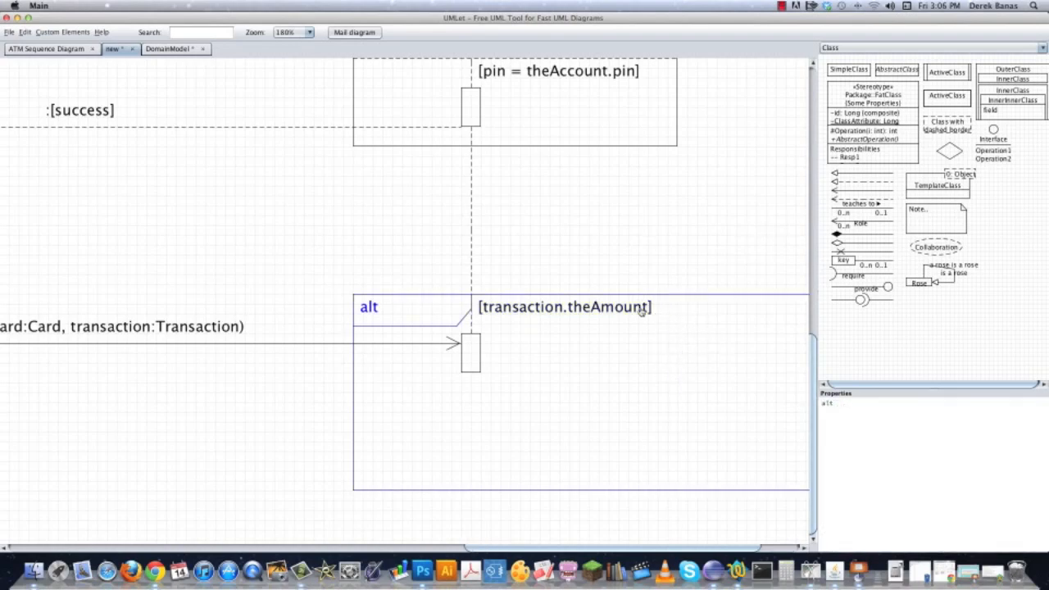
pyautogui.moveTo(646, 308); pyautogui.dragTo(341, 308)
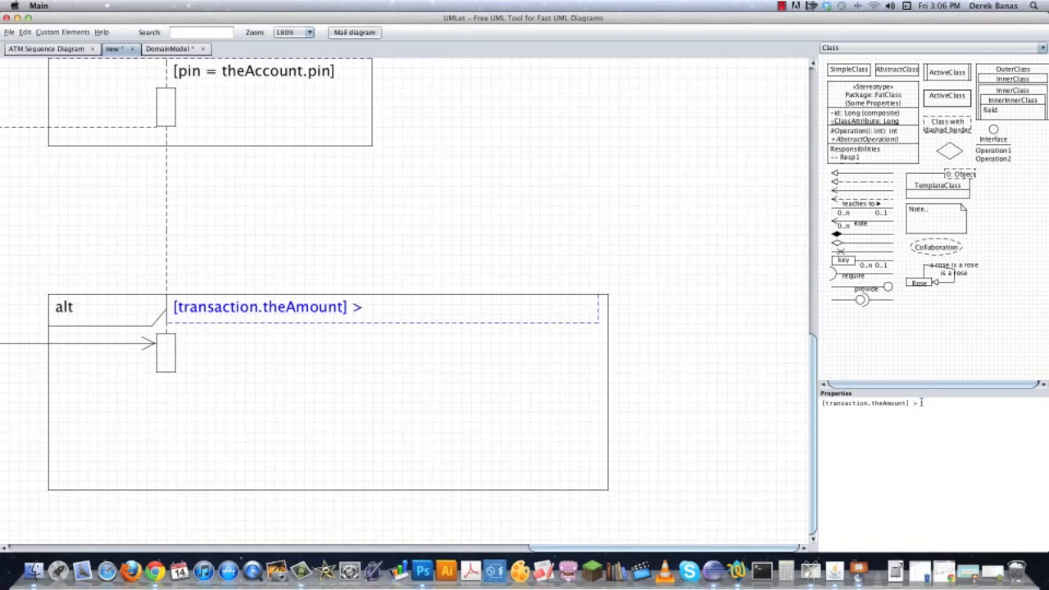
pyautogui.write('theAccounjt')
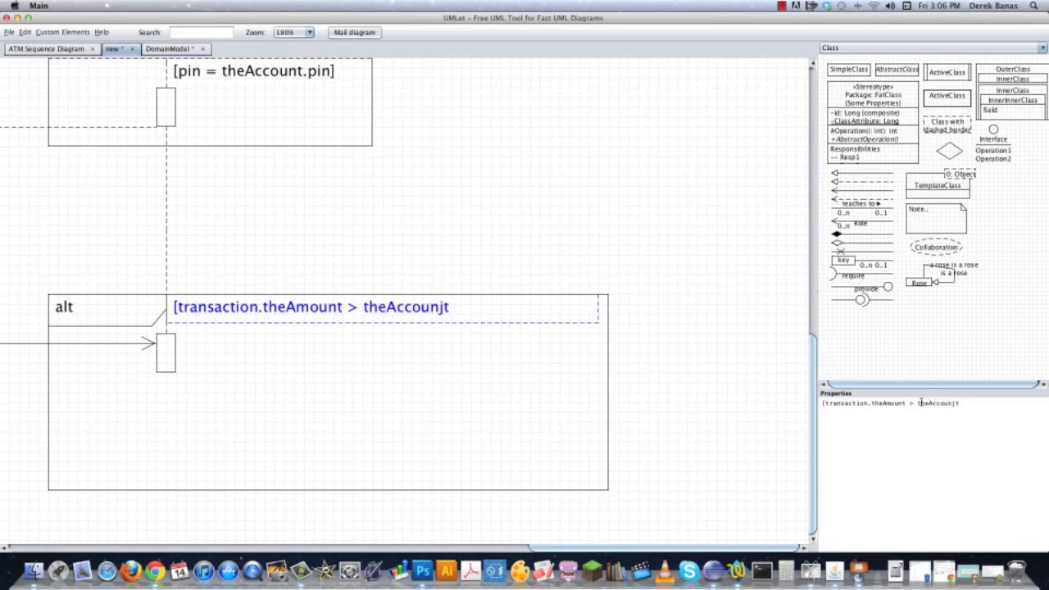
pyautogui.press('BackSpace')
pyautogui.press('BackSpace')
pyautogui.write('t.amount>')
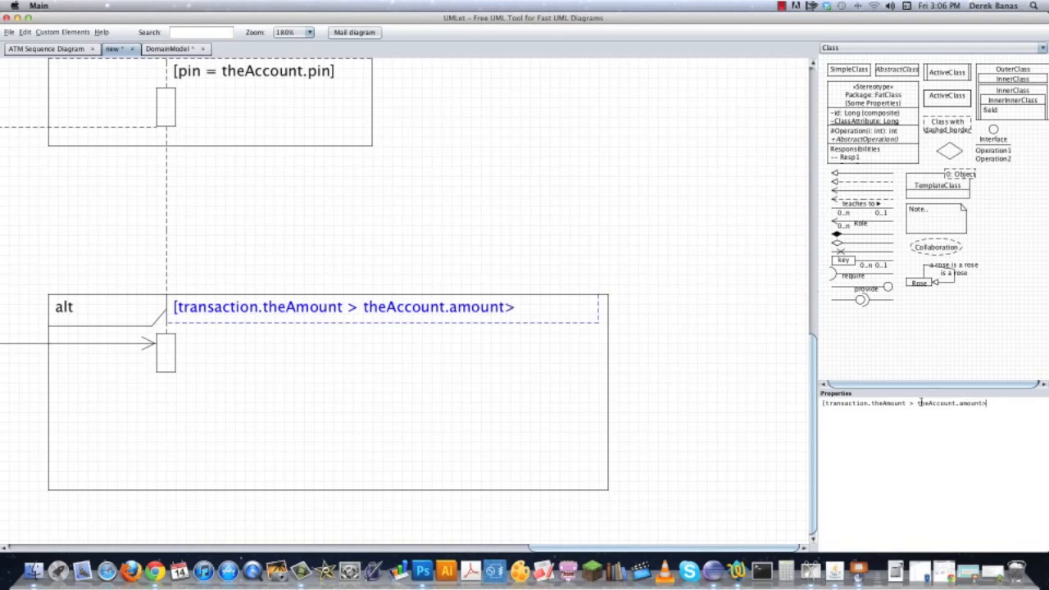
pyautogui.press('BackSpace')
pyautogui.write(']')
pyautogui.click(696, 369)
pyautogui.click(221, 312)
pyautogui.click(622, 300)
# Add a dashed return arrow labelled :[failed] below requestWithdrawalAmt, from the new alt frame's activation box back toward the ATM.
pyautogui.hscroll(-10, 476, 202)
pyautogui.scroll(-3, 476, 202)
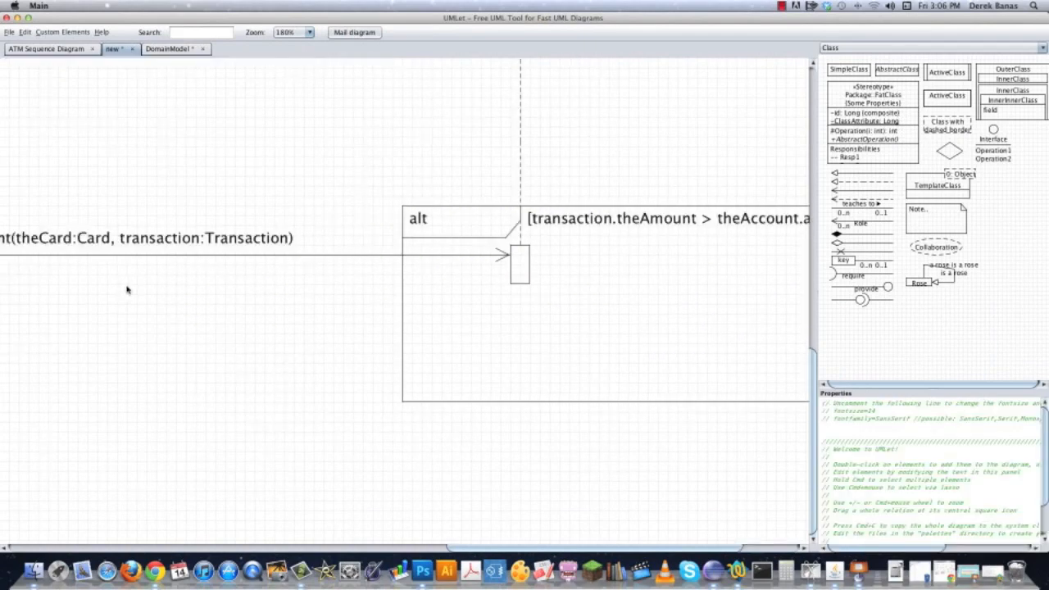
pyautogui.hscroll(-10, 380, 286)
pyautogui.scroll(5, 391, 410)
pyautogui.hscroll(10, 220, 340)
pyautogui.scroll(-6, 221, 340)
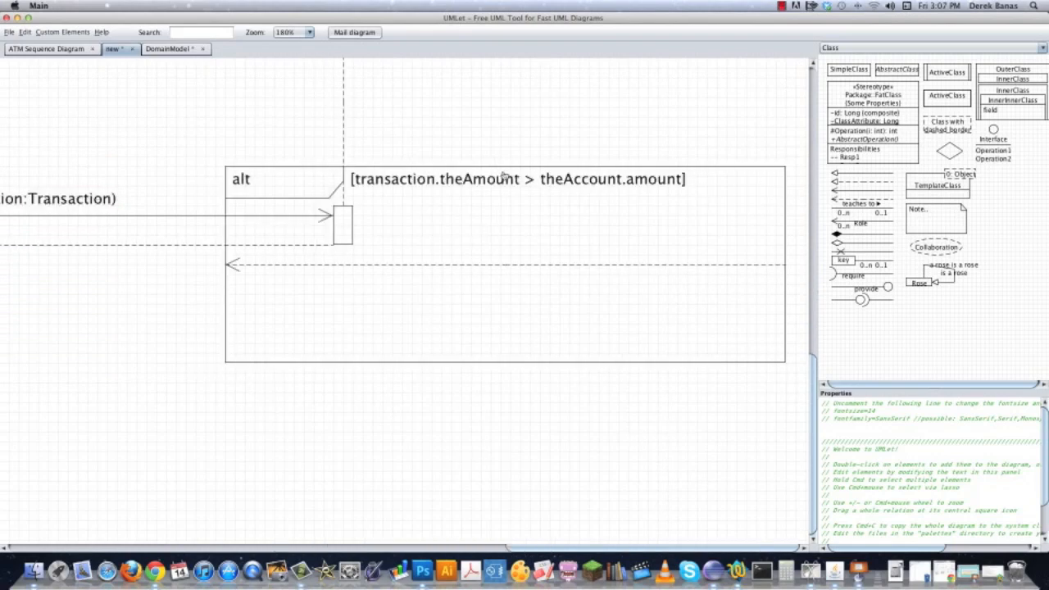
# Copy the [transaction.theAmount > theAccount.amount] guard below the alt frame's dashed divider and change the copy to [else].
pyautogui.doubleClick(522, 182)
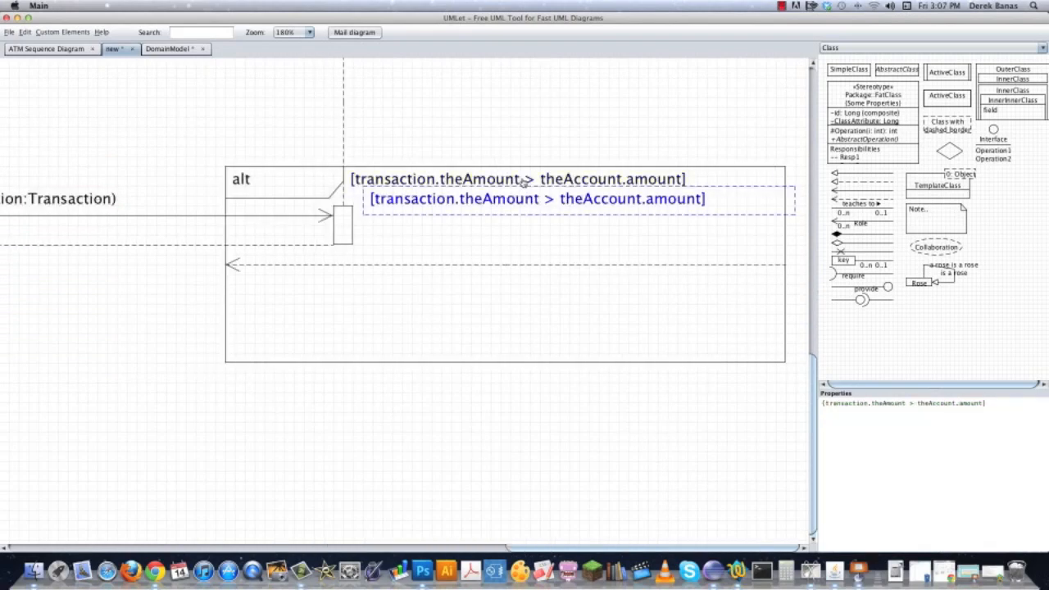
pyautogui.moveTo(529, 201); pyautogui.dragTo(526, 287)
pyautogui.moveTo(825, 404); pyautogui.dragTo(985, 401)
pyautogui.write('[else]')
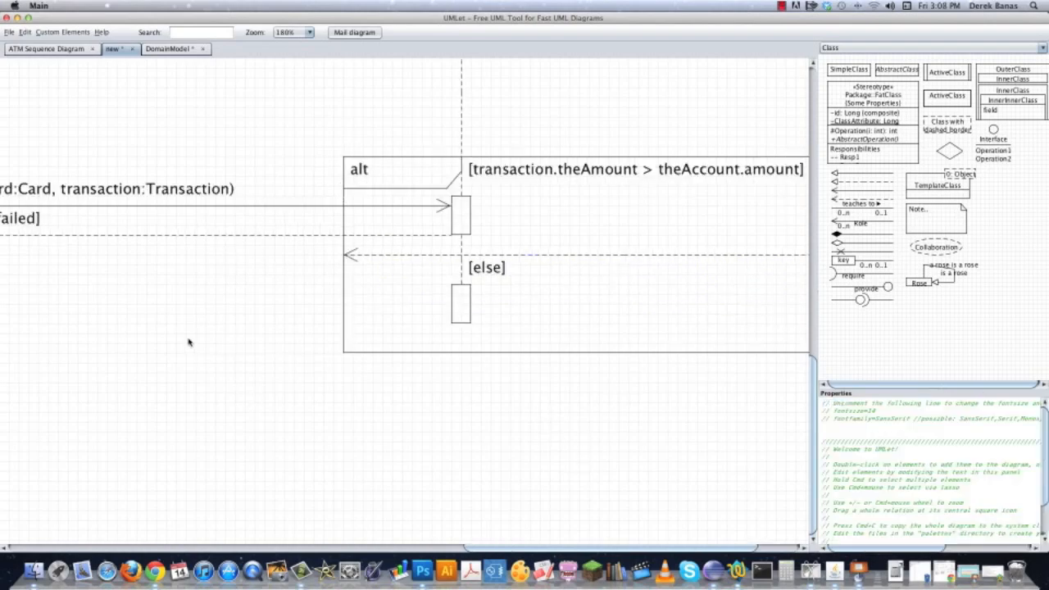
# Copy the activation box that receives amountToWithdrawal and place the copy lower on the same lifeline.
pyautogui.moveTo(189, 341); pyautogui.dragTo(716, 291)
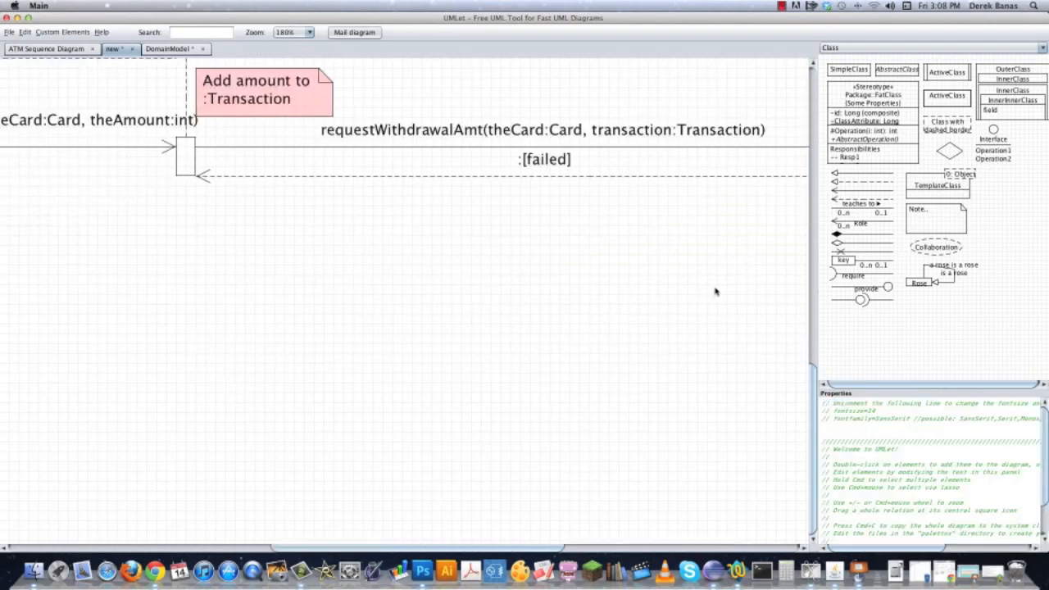
pyautogui.doubleClick(171, 148)
pyautogui.press('Delete')
pyautogui.doubleClick(177, 174)
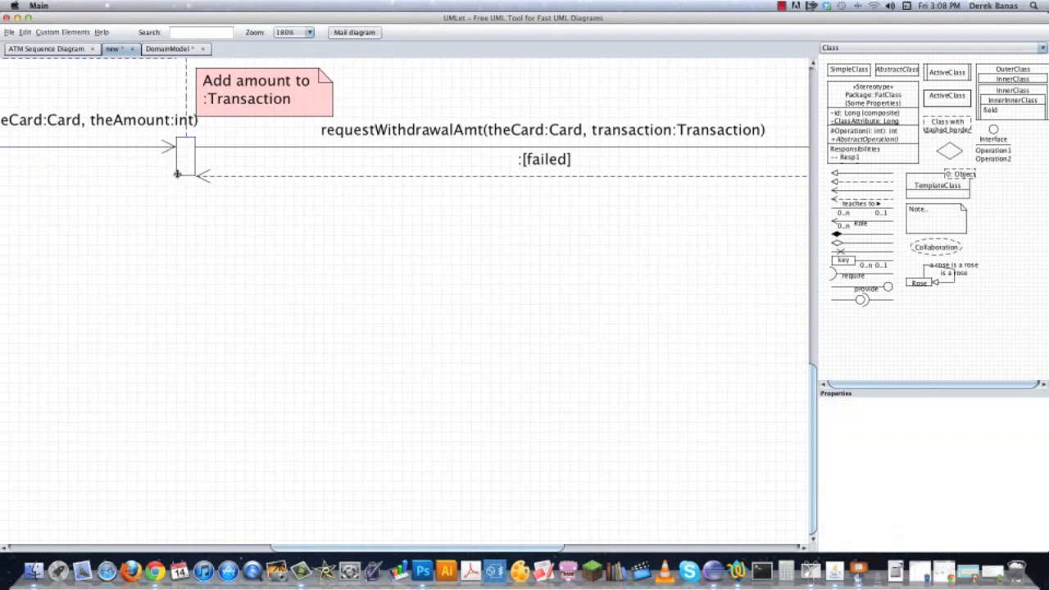
pyautogui.moveTo(210, 192)
pyautogui.mouseDown()
pyautogui.moveTo(189, 257)
pyautogui.moveTo(197, 183)
pyautogui.mouseUp()
pyautogui.click(209, 241)
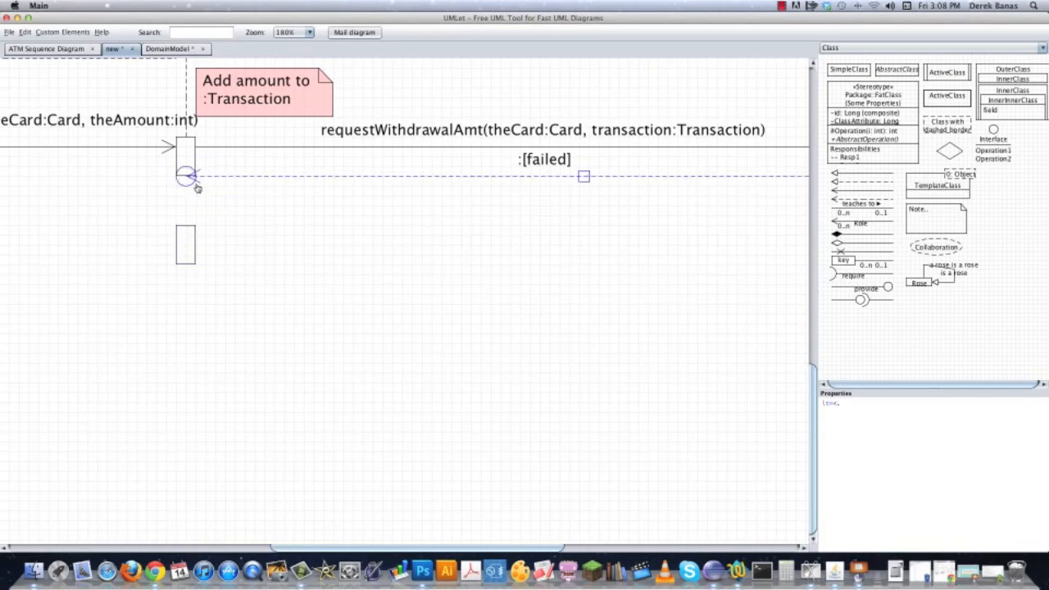
# Copy the dashed :[failed] return arrow and align it from the [else] section's activation box to the new activation box on the ATM lifeline.
pyautogui.moveTo(447, 205); pyautogui.dragTo(445, 235)
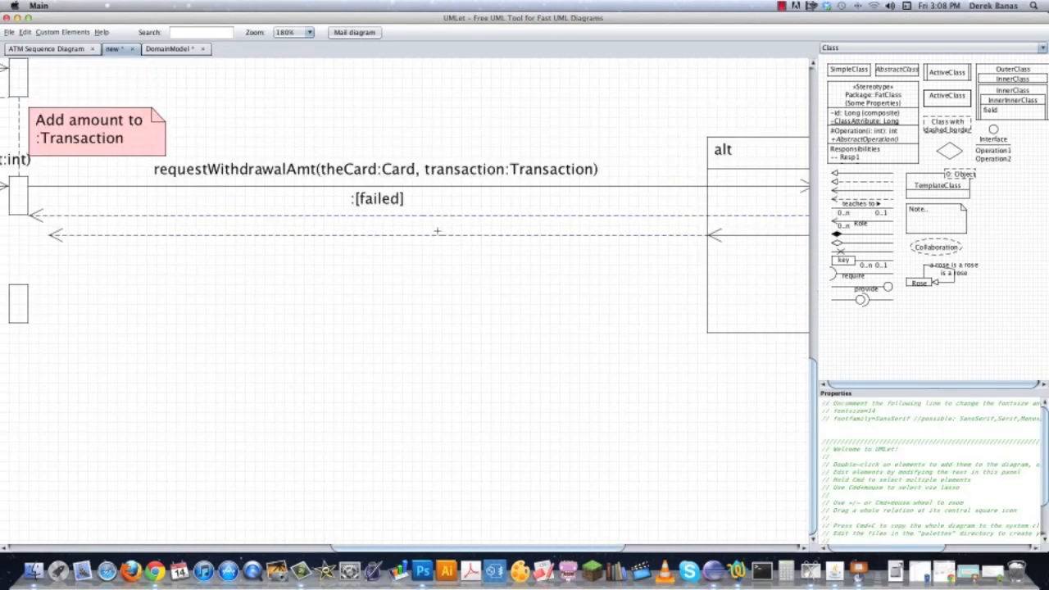
pyautogui.click(434, 236)
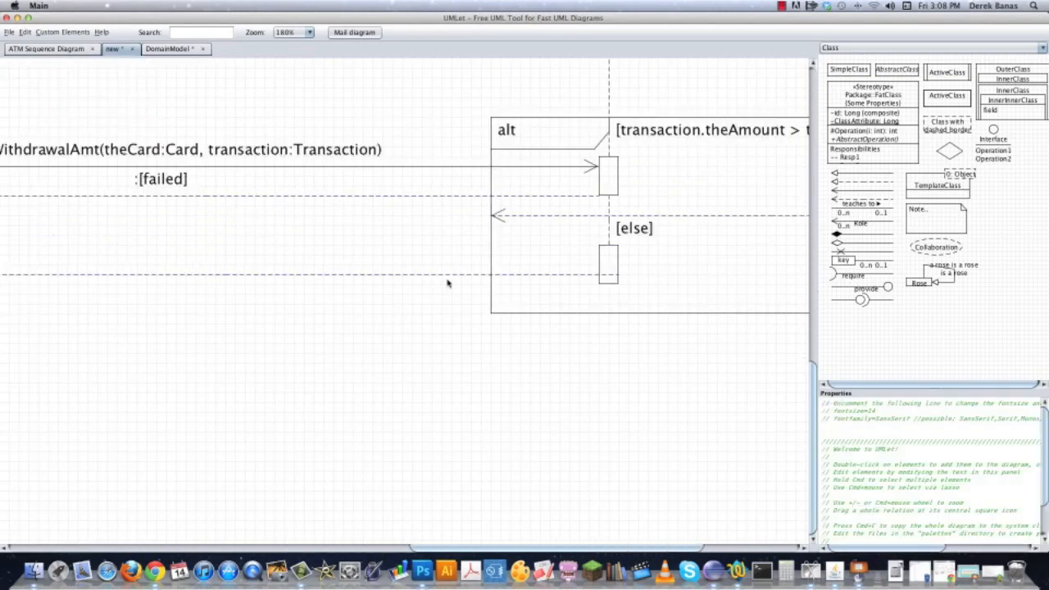
pyautogui.click(450, 274)
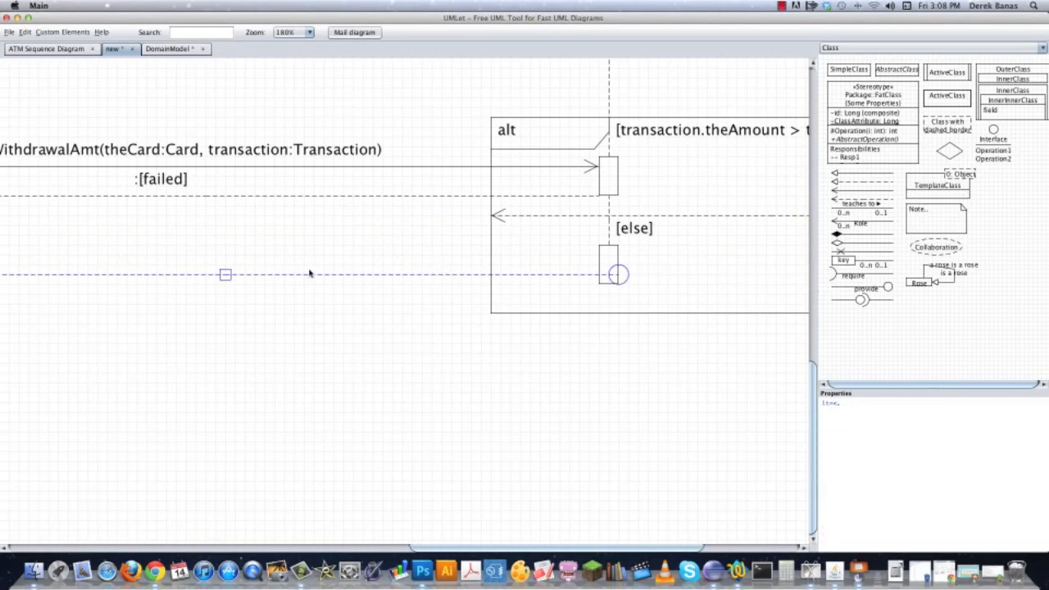
pyautogui.press('Left')
pyautogui.press('Left')
pyautogui.press('Left')
pyautogui.press('Right')
pyautogui.press('Down')
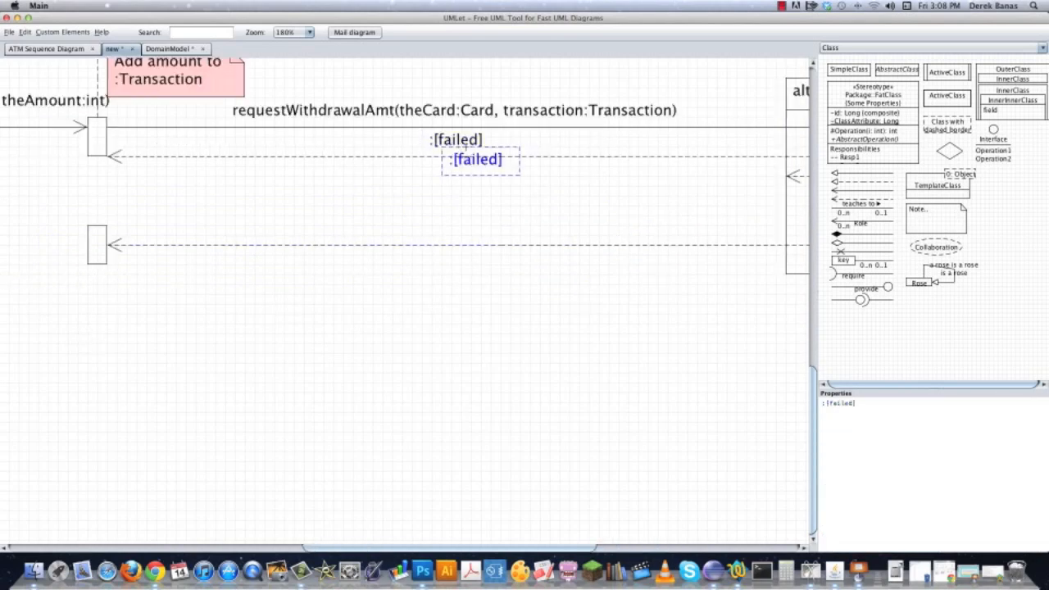
# Copy the :[failed] label above the new return arrow, change it to :[return New Balance] and center it.
pyautogui.moveTo(466, 167); pyautogui.dragTo(463, 239)
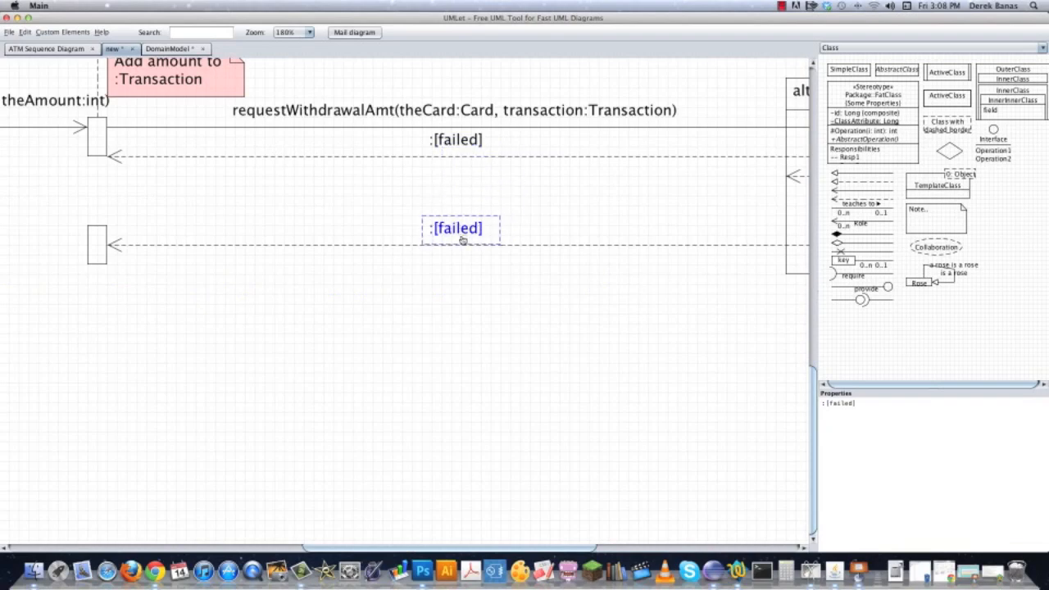
pyautogui.doubleClick(841, 403)
pyautogui.write('return New Balance')
pyautogui.click(483, 237)
pyautogui.click(491, 229)
pyautogui.press('Left')
pyautogui.press('Left')
pyautogui.press('Left')
pyautogui.press('Left')
pyautogui.press('Left')
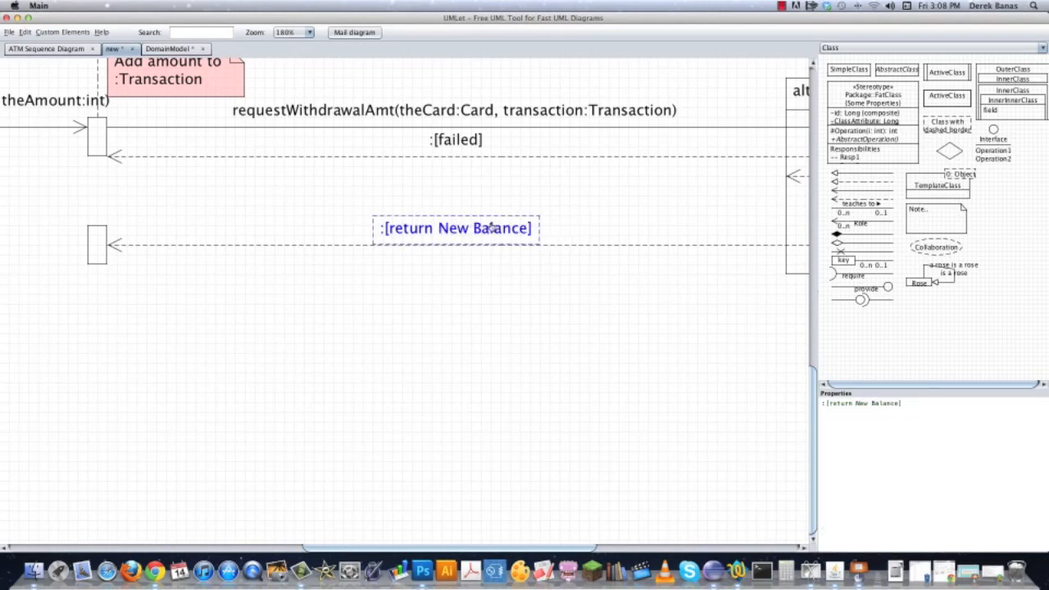
pyautogui.click(455, 309)
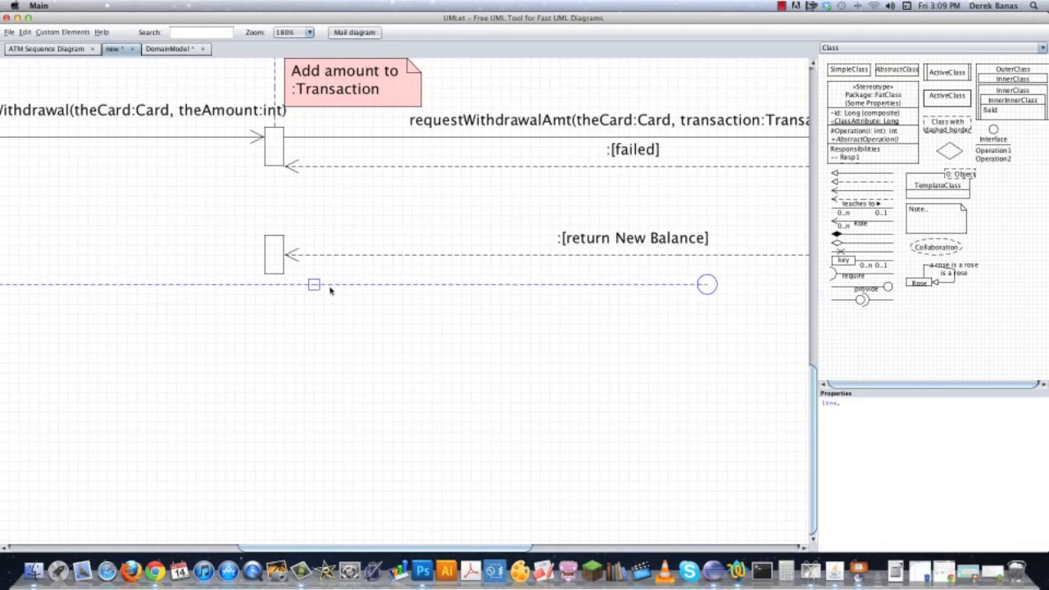
# Add a dashed return arrow from the ATM's lowest activation box back to the lifeline that sends amountToWithdrawal.
pyautogui.moveTo(329, 288); pyautogui.dragTo(1, 258)
pyautogui.click(609, 347)
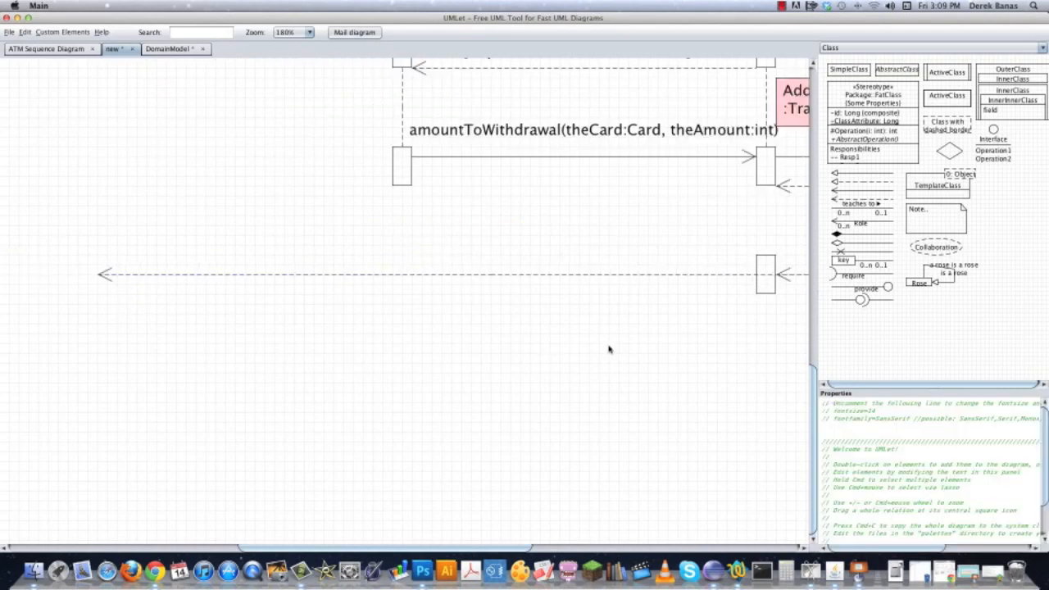
pyautogui.click(616, 272)
pyautogui.moveTo(494, 276); pyautogui.dragTo(365, 278)
pyautogui.moveTo(129, 274); pyautogui.dragTo(568, 278)
# Copy the activation box that sends amountToWithdrawal to the new return arrow's head and connect both boxes with a dashed lifeline segment.
pyautogui.doubleClick(558, 176)
pyautogui.moveTo(582, 183); pyautogui.dragTo(561, 265)
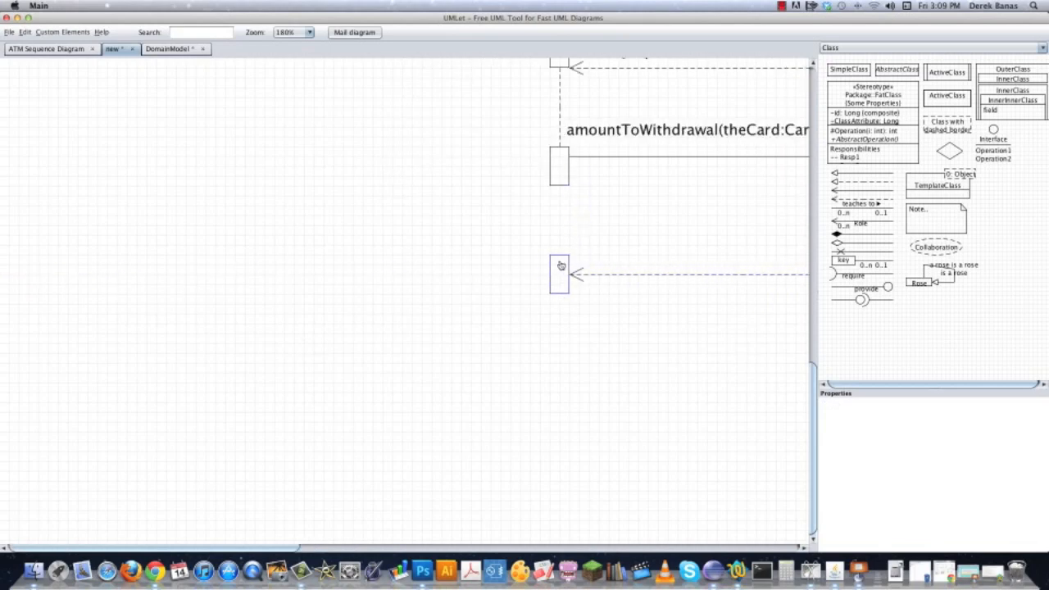
pyautogui.doubleClick(559, 95)
pyautogui.moveTo(579, 129); pyautogui.dragTo(560, 225)
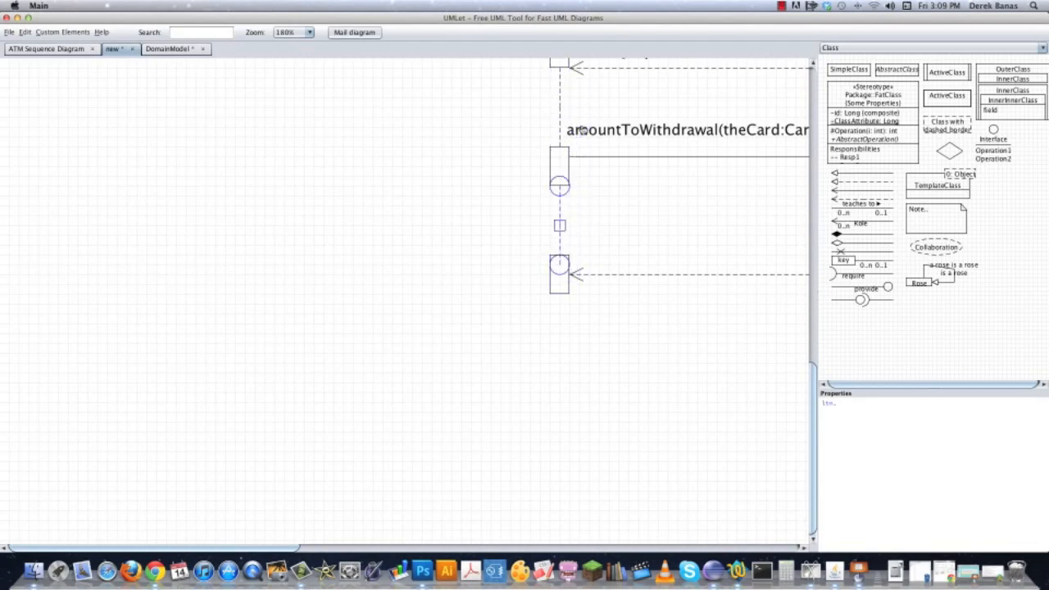
pyautogui.click(585, 239)
pyautogui.moveTo(559, 263); pyautogui.dragTo(560, 254)
pyautogui.click(643, 231)
# Copy the :[return New Balance] label above the return arrow leaving the ATM, widen it and change it to :[Give Money, Receipt & Card].
pyautogui.moveTo(699, 347); pyautogui.dragTo(289, 345)
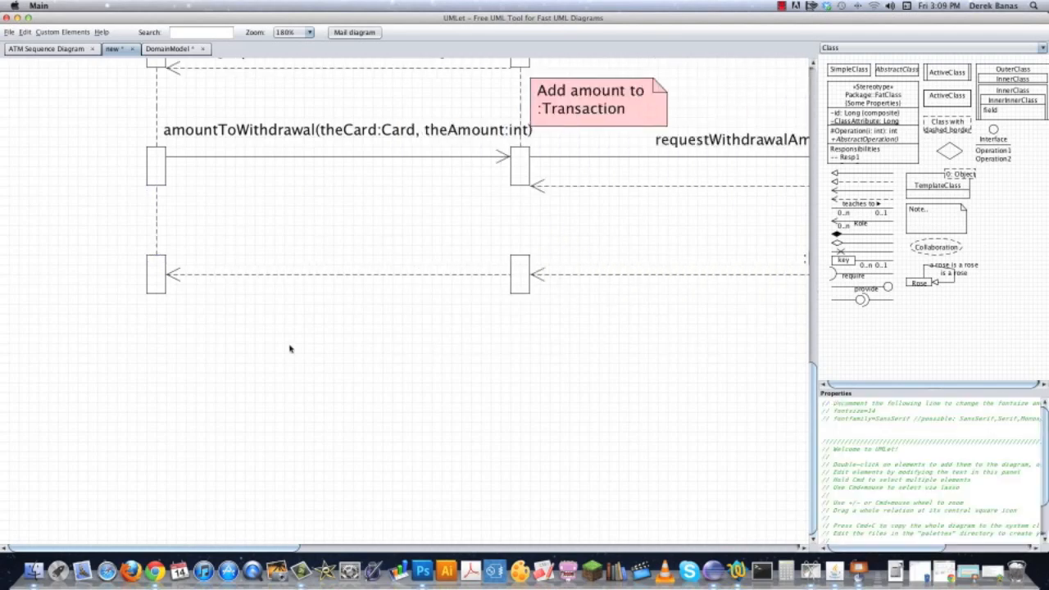
pyautogui.moveTo(779, 353); pyautogui.dragTo(701, 353)
pyautogui.doubleClick(770, 266)
pyautogui.moveTo(774, 288); pyautogui.dragTo(139, 265)
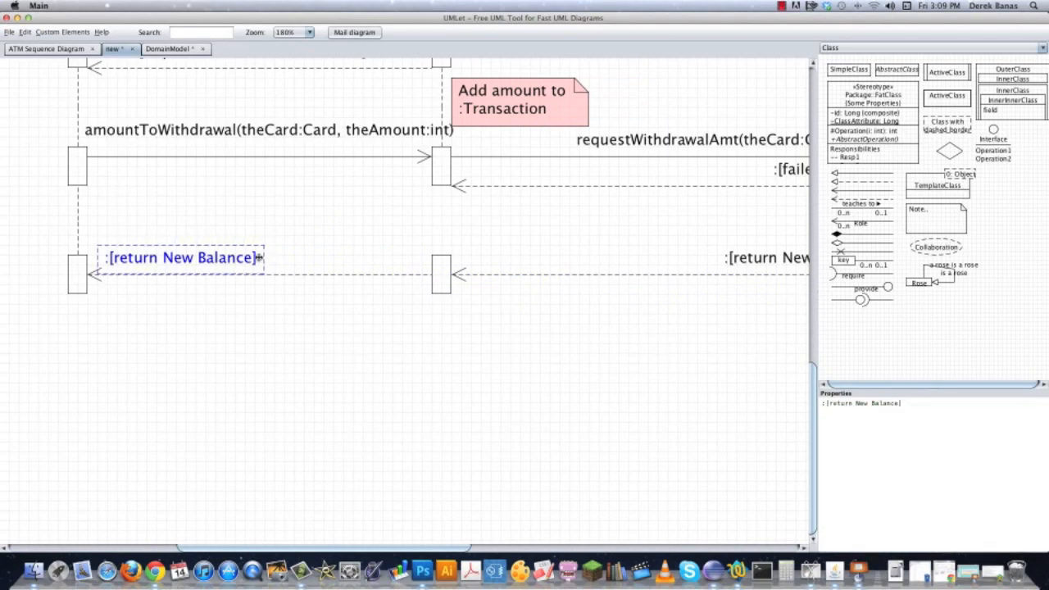
pyautogui.moveTo(263, 258); pyautogui.dragTo(426, 253)
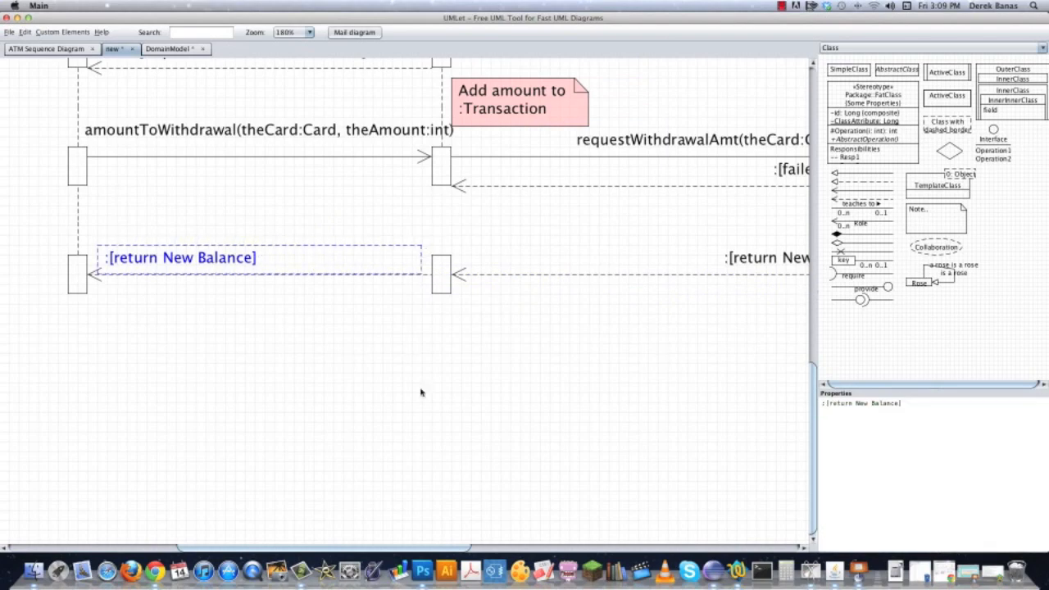
pyautogui.moveTo(900, 403); pyautogui.dragTo(836, 404)
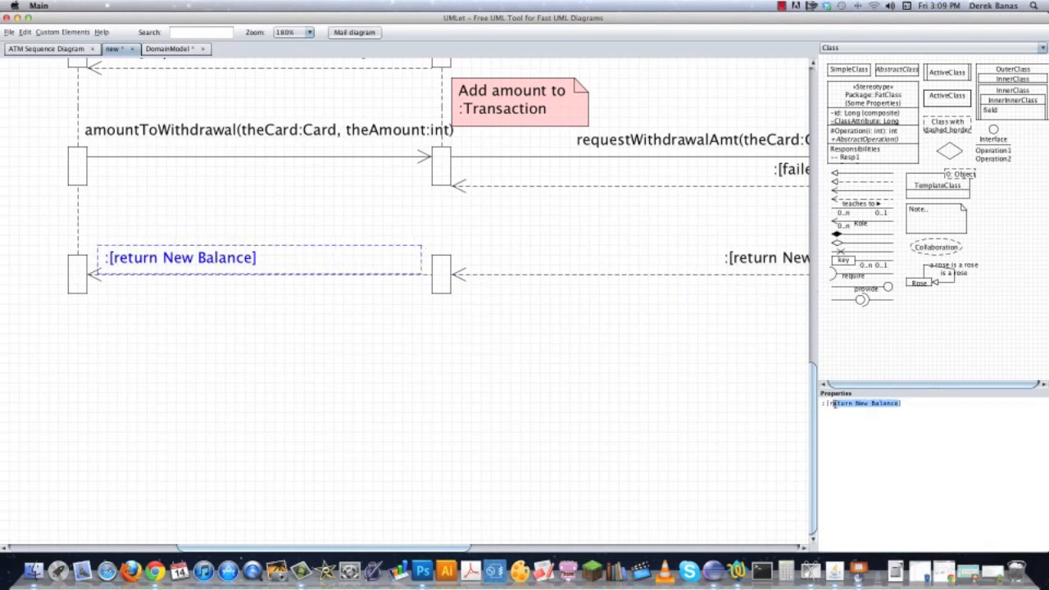
pyautogui.write('Give Money, Receipt')
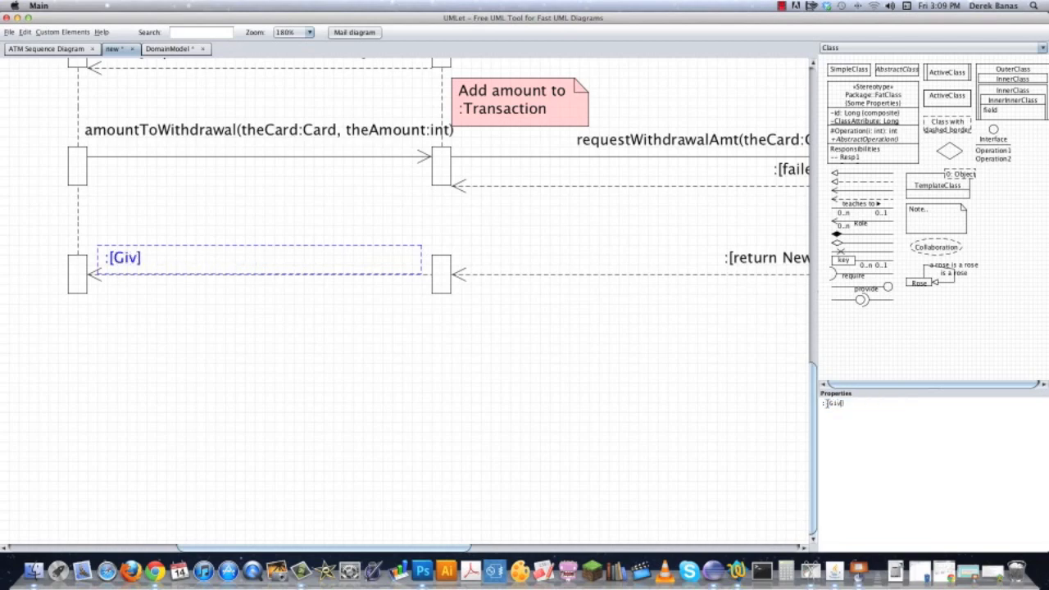
pyautogui.write(' & Card')
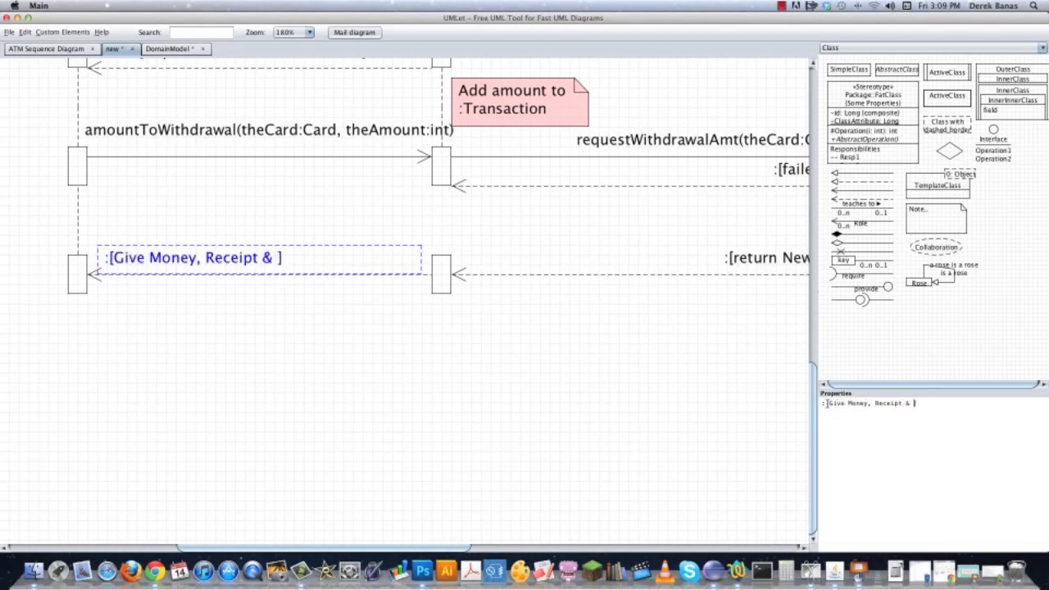
pyautogui.click(375, 316)
pyautogui.moveTo(543, 341); pyautogui.dragTo(768, 478)
pyautogui.moveTo(183, 221); pyautogui.dragTo(273, 367)
pyautogui.moveTo(272, 134); pyautogui.dragTo(223, 418)
pyautogui.moveTo(325, 400); pyautogui.dragTo(15, 117)
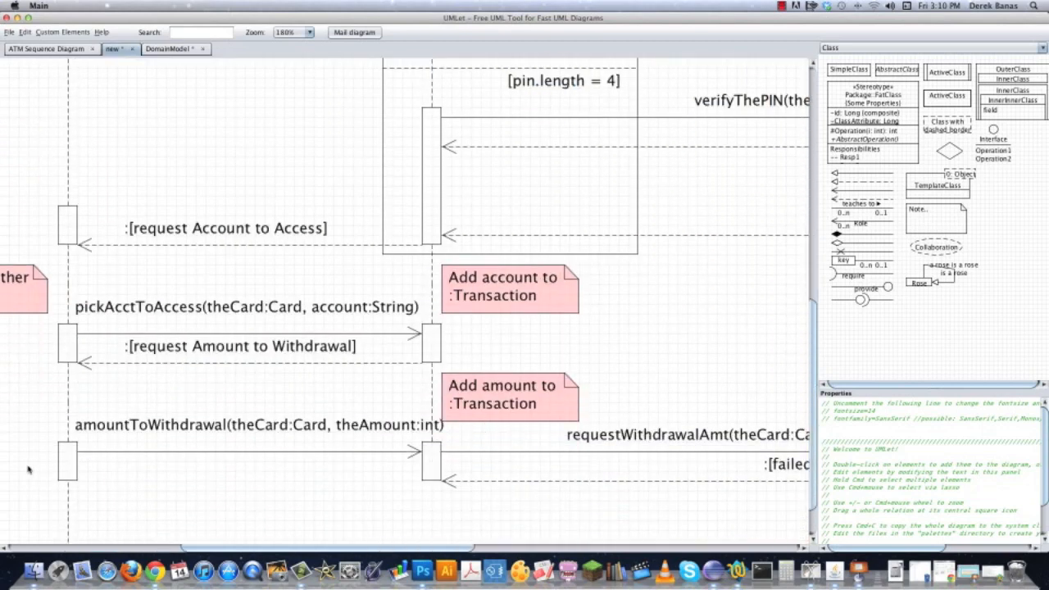
pyautogui.moveTo(29, 470); pyautogui.dragTo(32, 248)
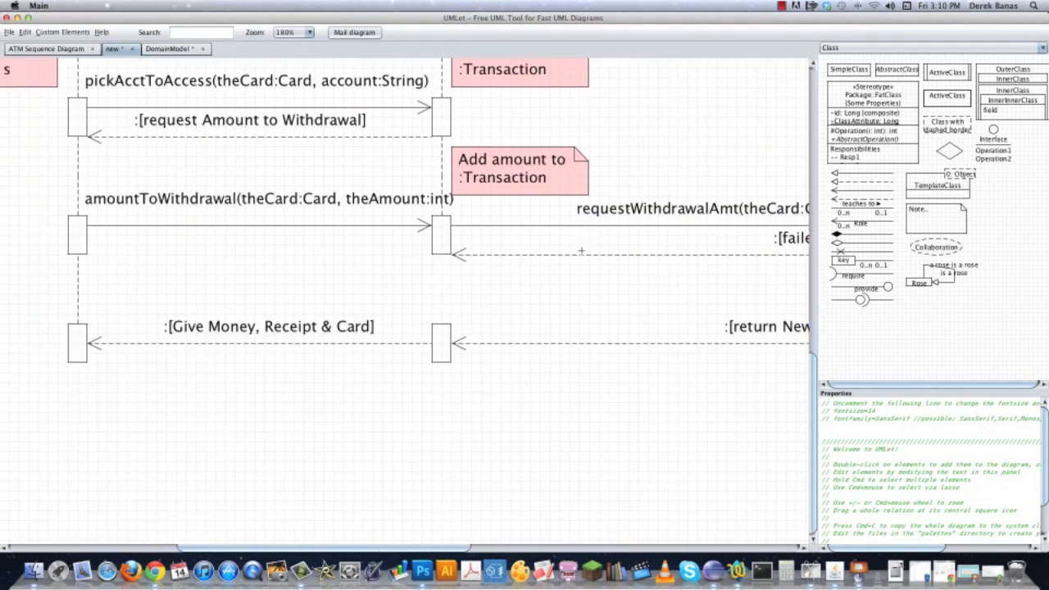